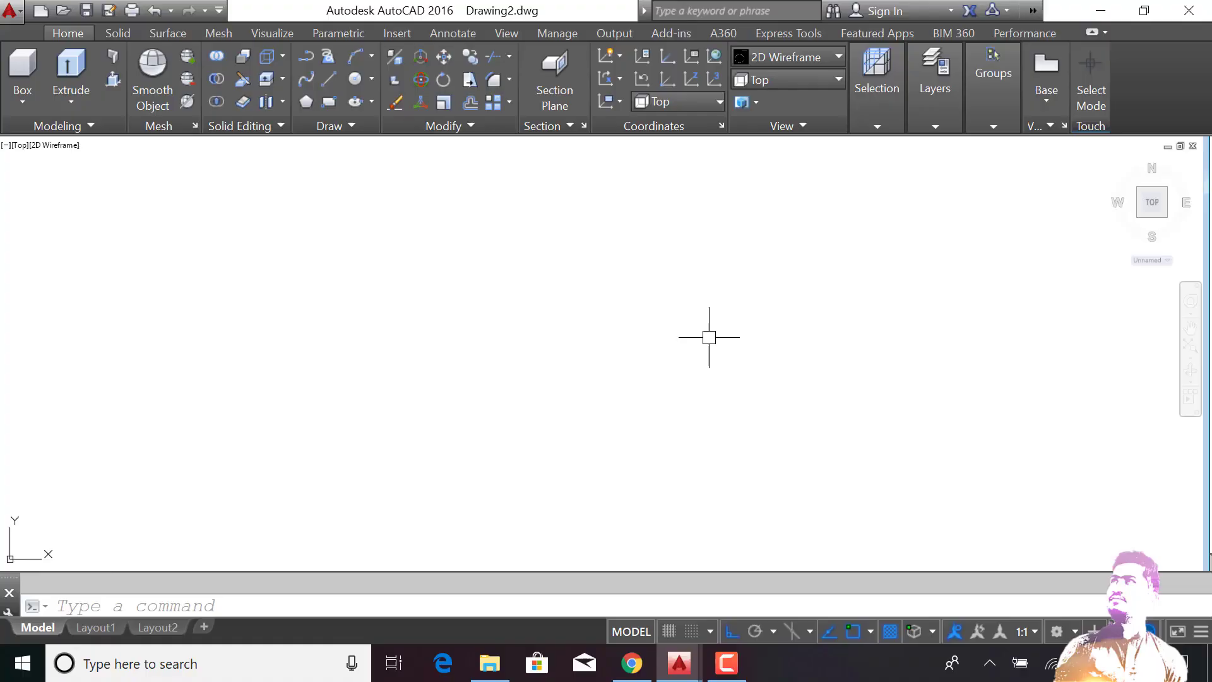
Draw a circle of radius 4 at a picked centre point
text(c)
key(Return)
click(666, 293)
text(46.8038)
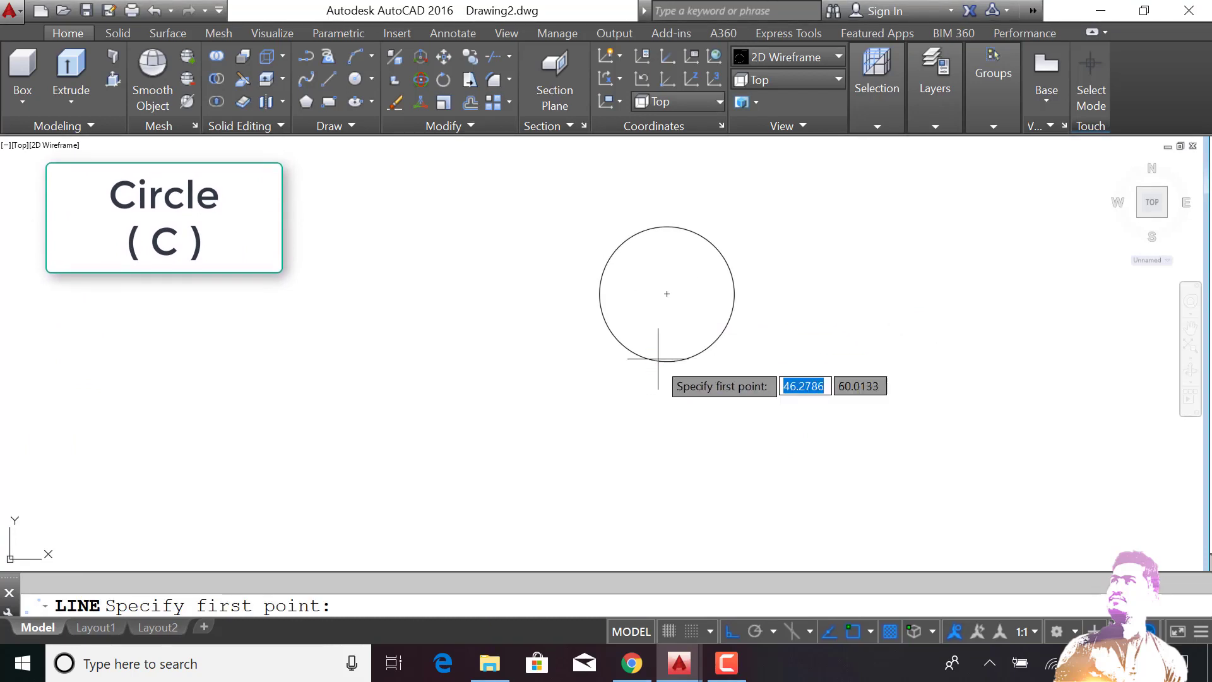
Draw a radius-7 circle centred at the end of a vertical line below the first circle
click(667, 294)
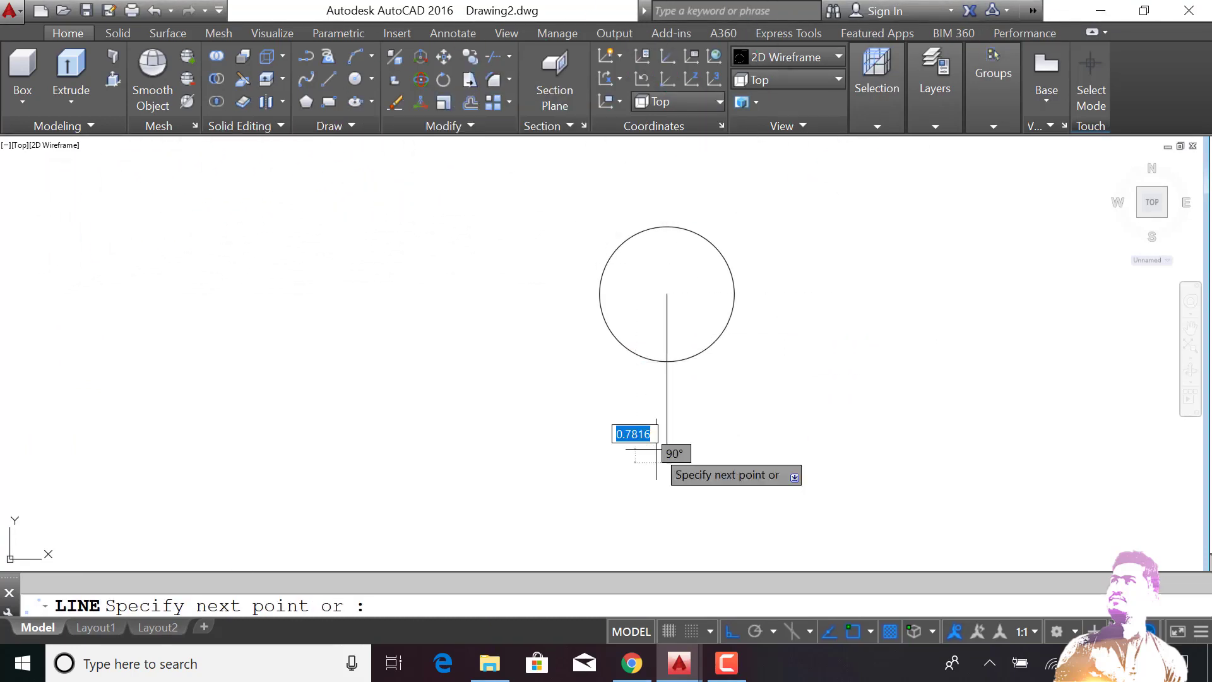
text(C)
key(Return)
click(667, 462)
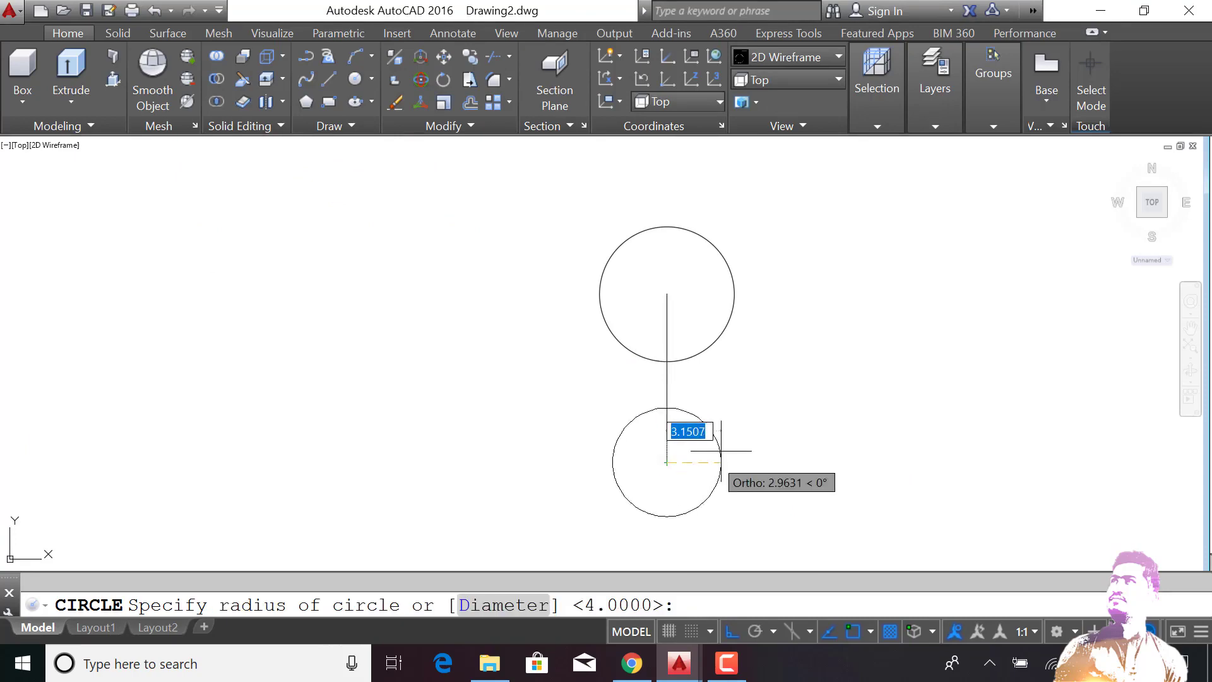
text(7)
key(Return)
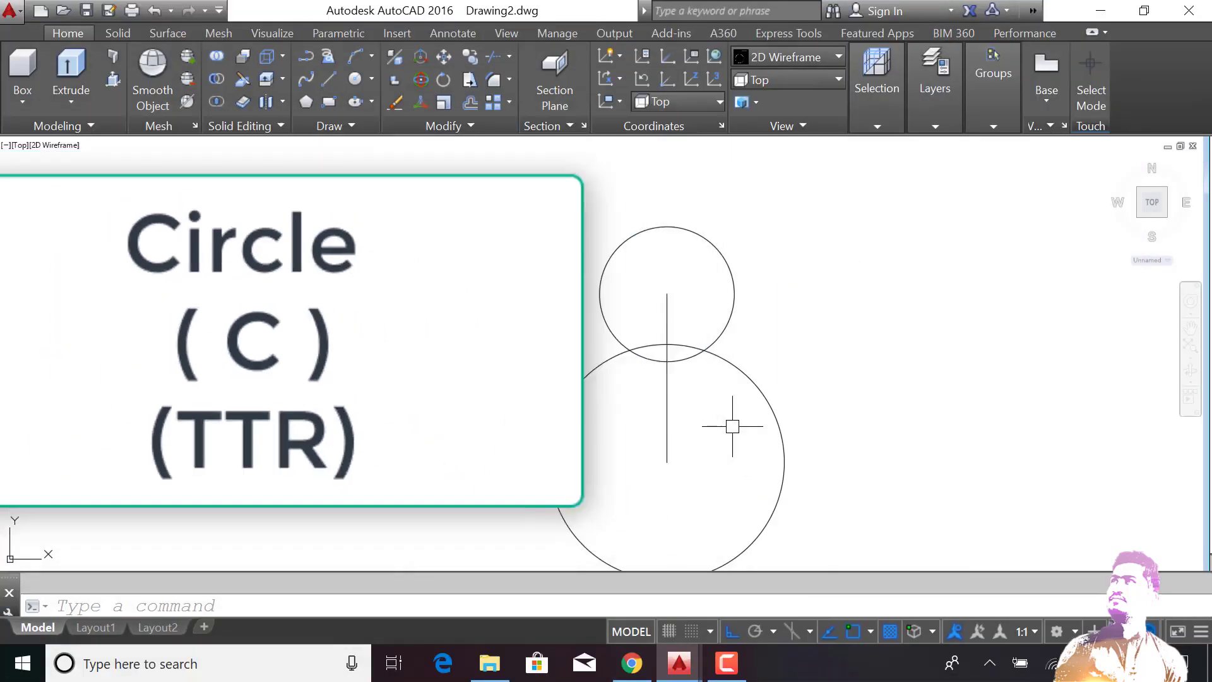
Add a circle tangent to both the small and large circles
key(Return)
key(Return)
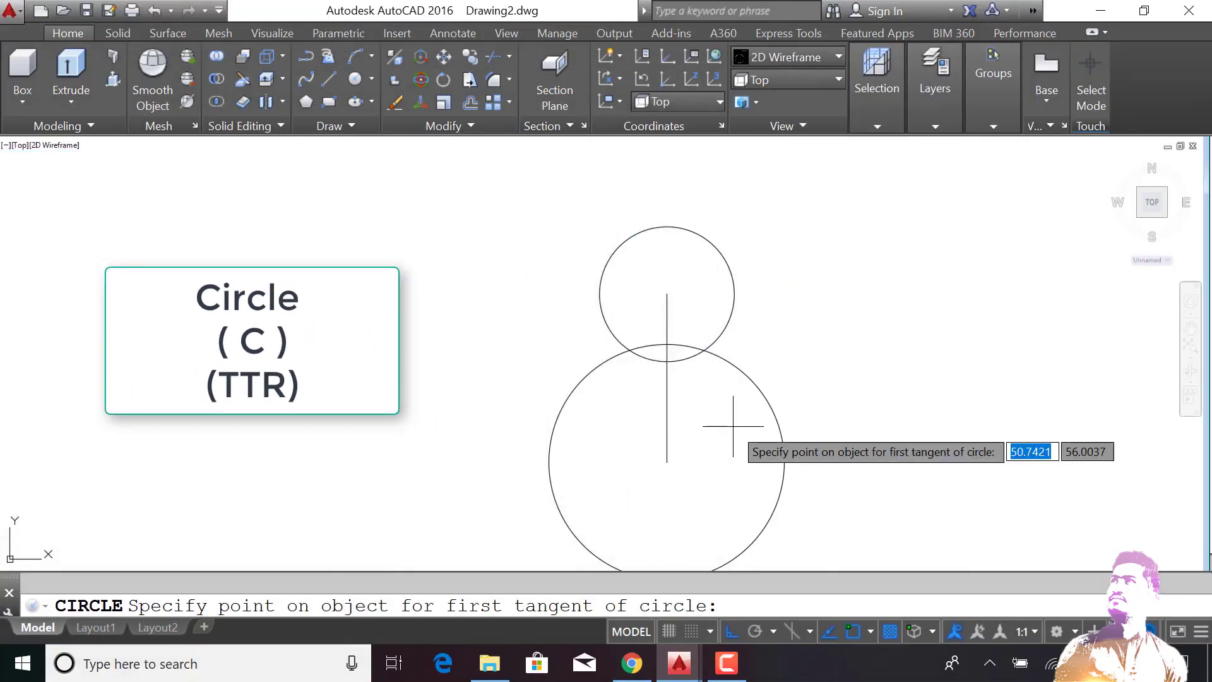
scroll(725, 419, up, 2)
click(726, 278)
click(717, 346)
key(Return)
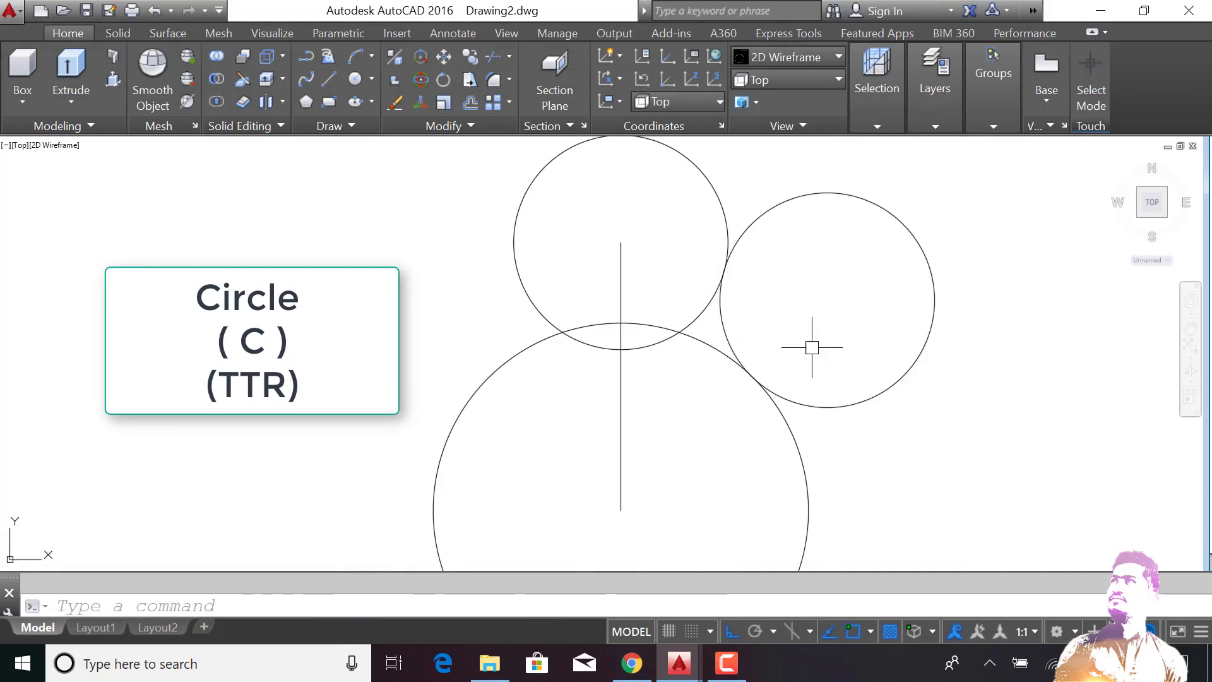
scroll(812, 347, down, 4)
Draw an ellipse spanning the big circle from its right edge to its left edge
text(l)
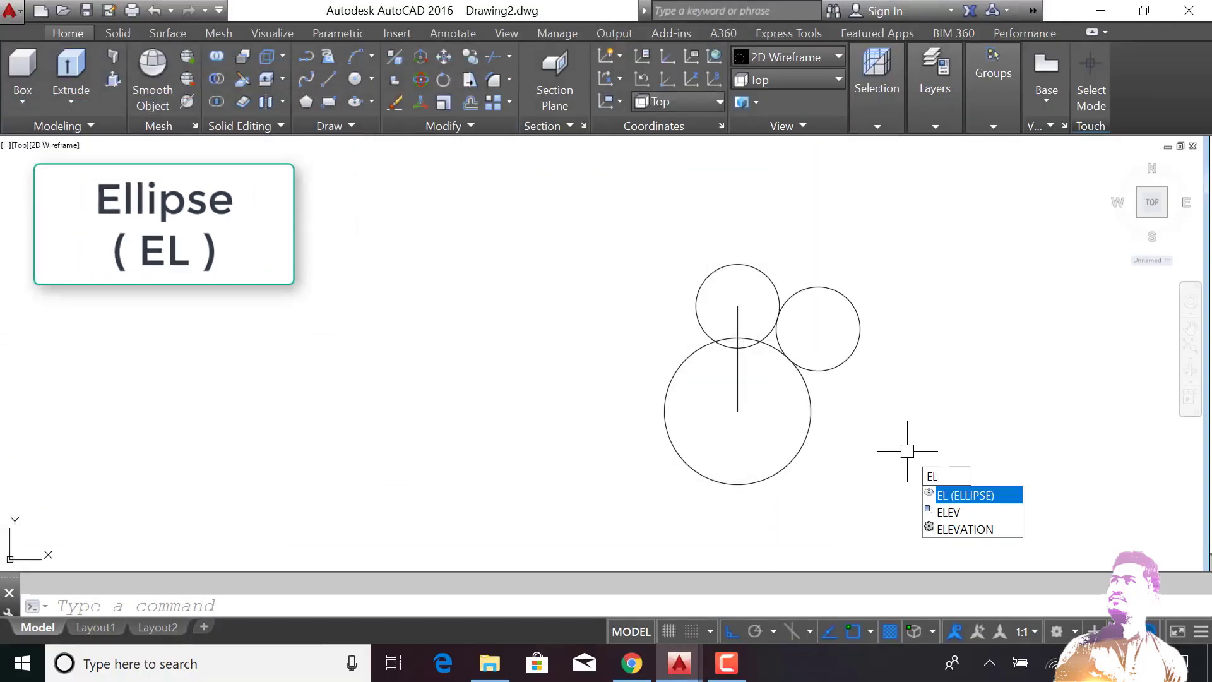
key(Return)
click(811, 411)
click(665, 411)
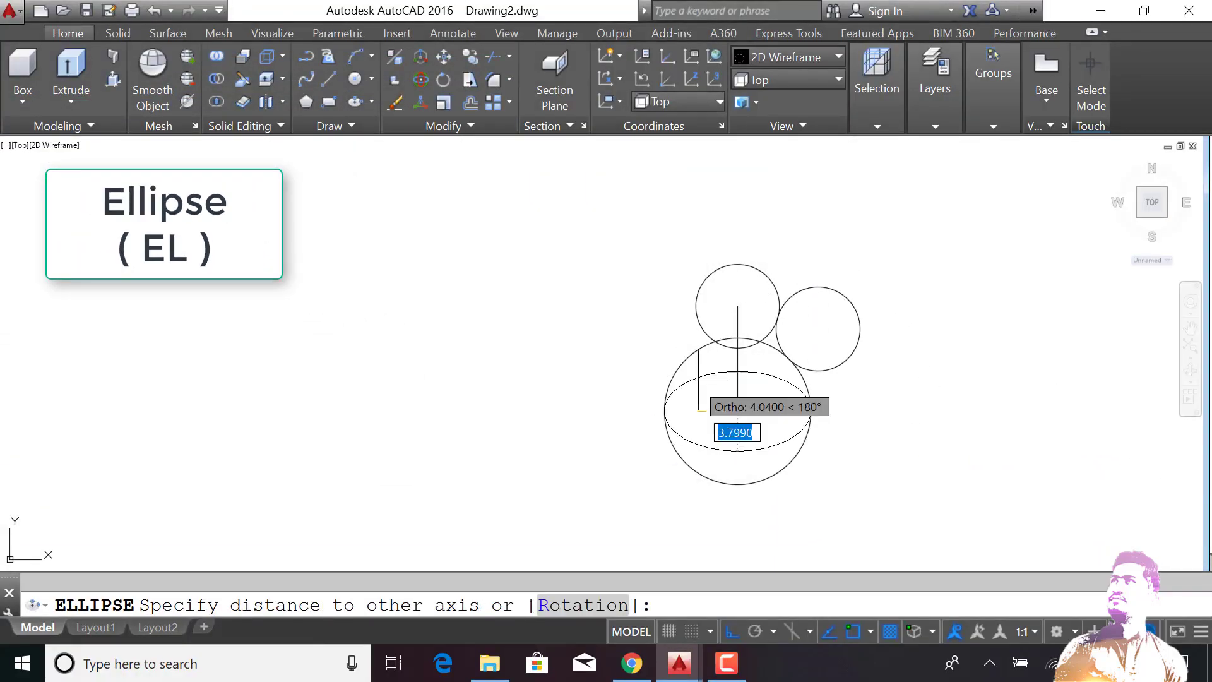
key(Return)
Delete the vertical construction line between the circles
scroll(748, 397, up, 2)
click(728, 402)
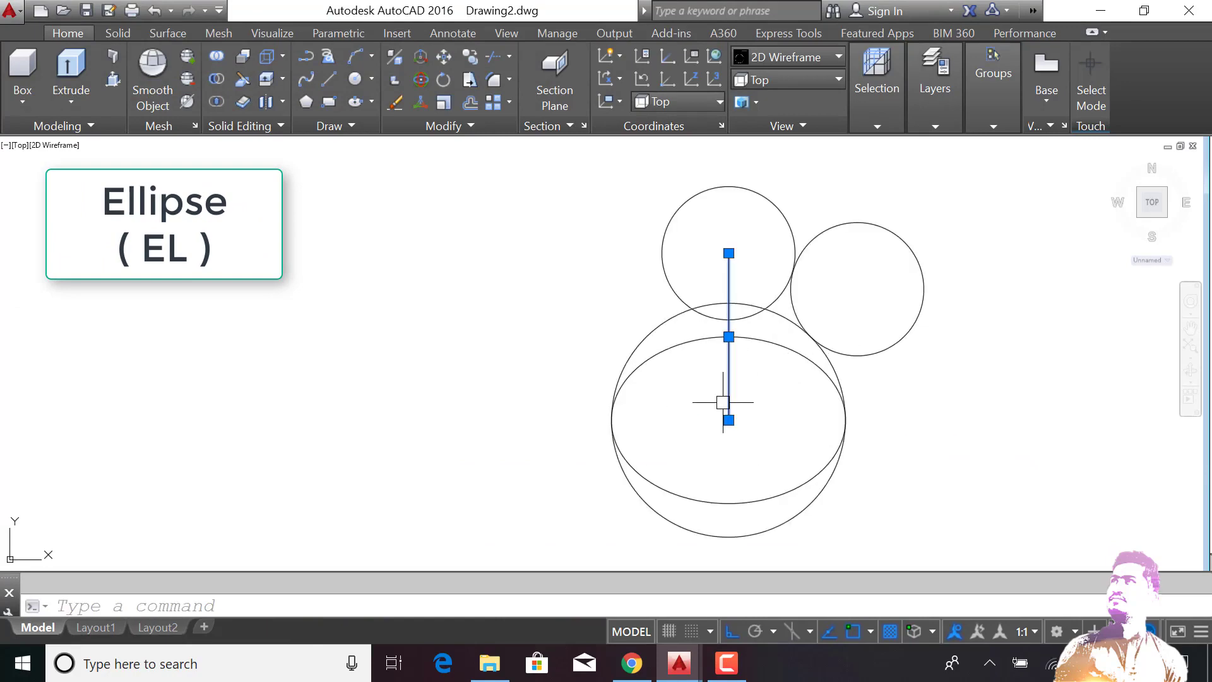
key(Delete)
text(l)
key(Return)
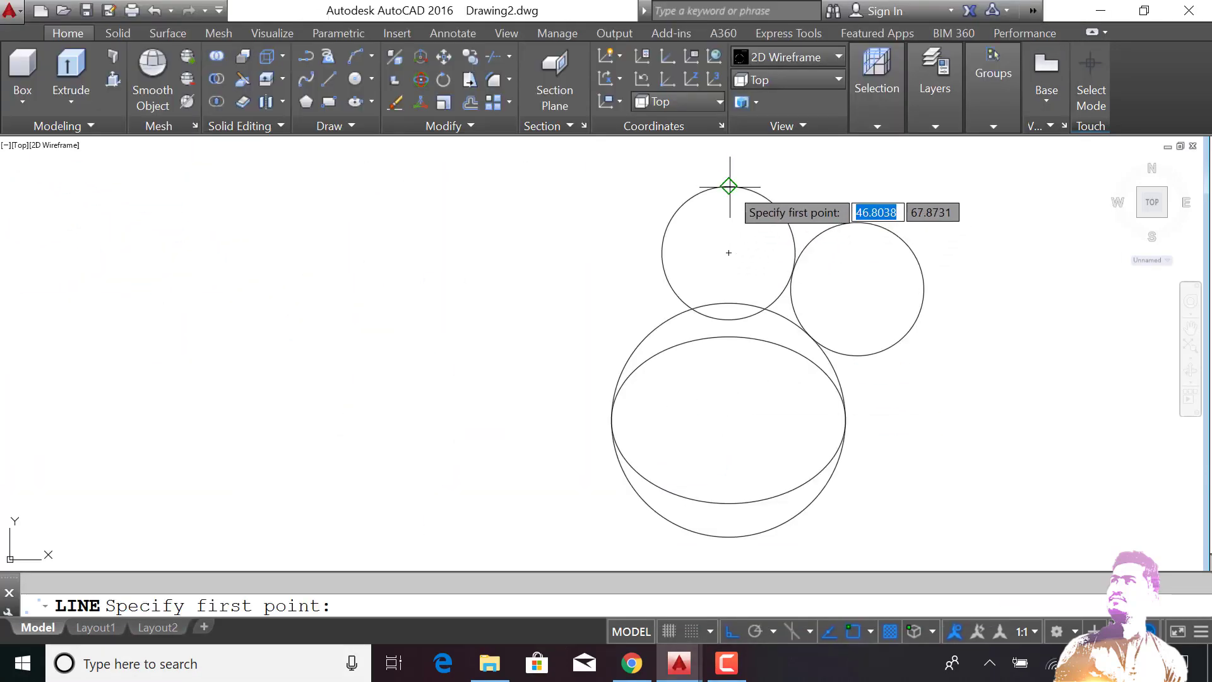
Draw a vertical centre line from the small circle's top to the big circle's bottom
click(728, 186)
click(727, 534)
key(Return)
Trim the side circle, big circle and ellipse arcs on the right side
text(r)
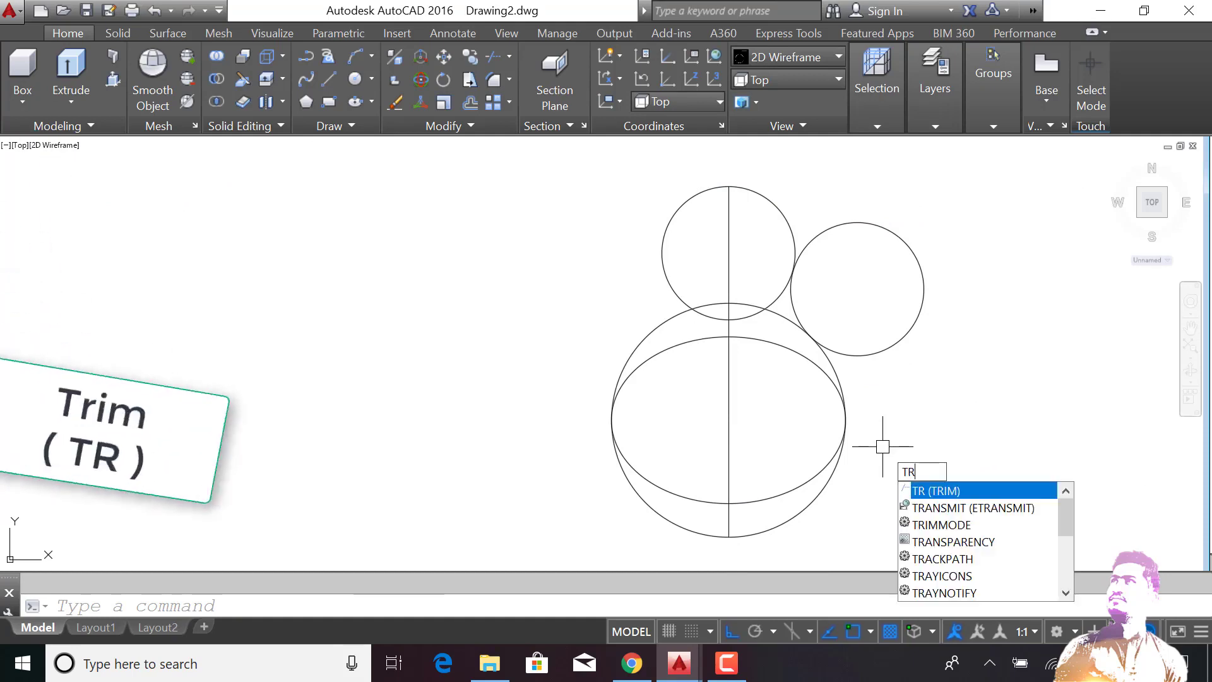
key(Return)
key(Return)
click(886, 355)
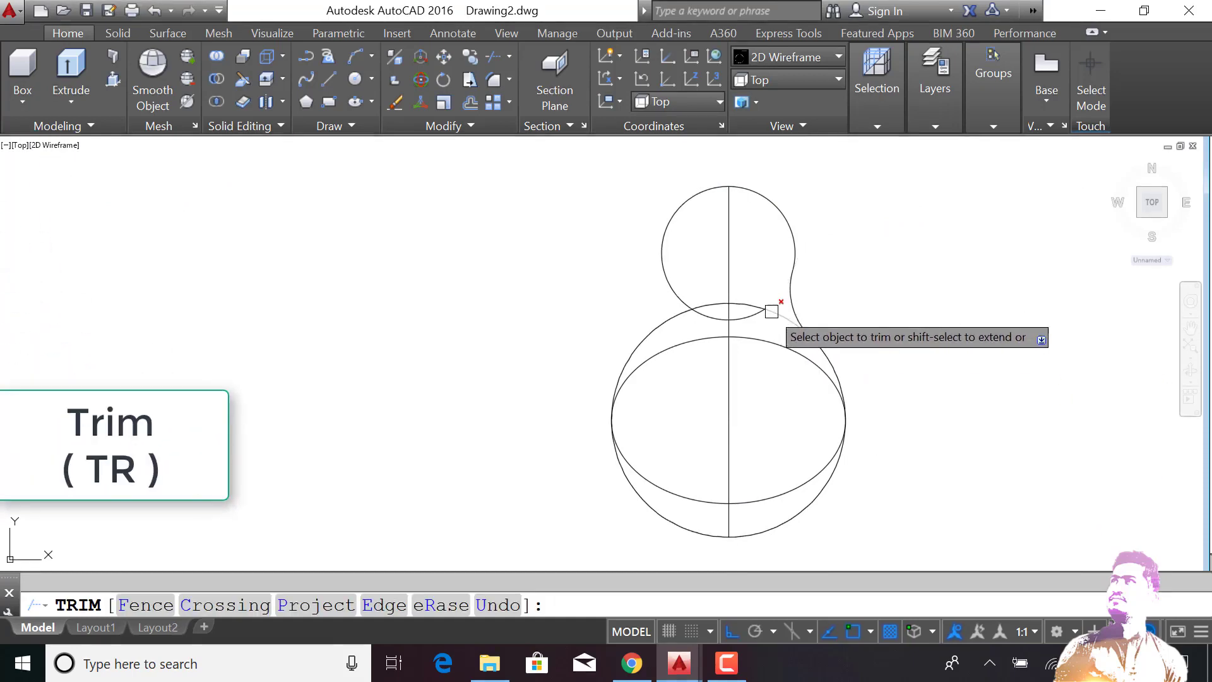
click(737, 305)
click(788, 346)
click(777, 525)
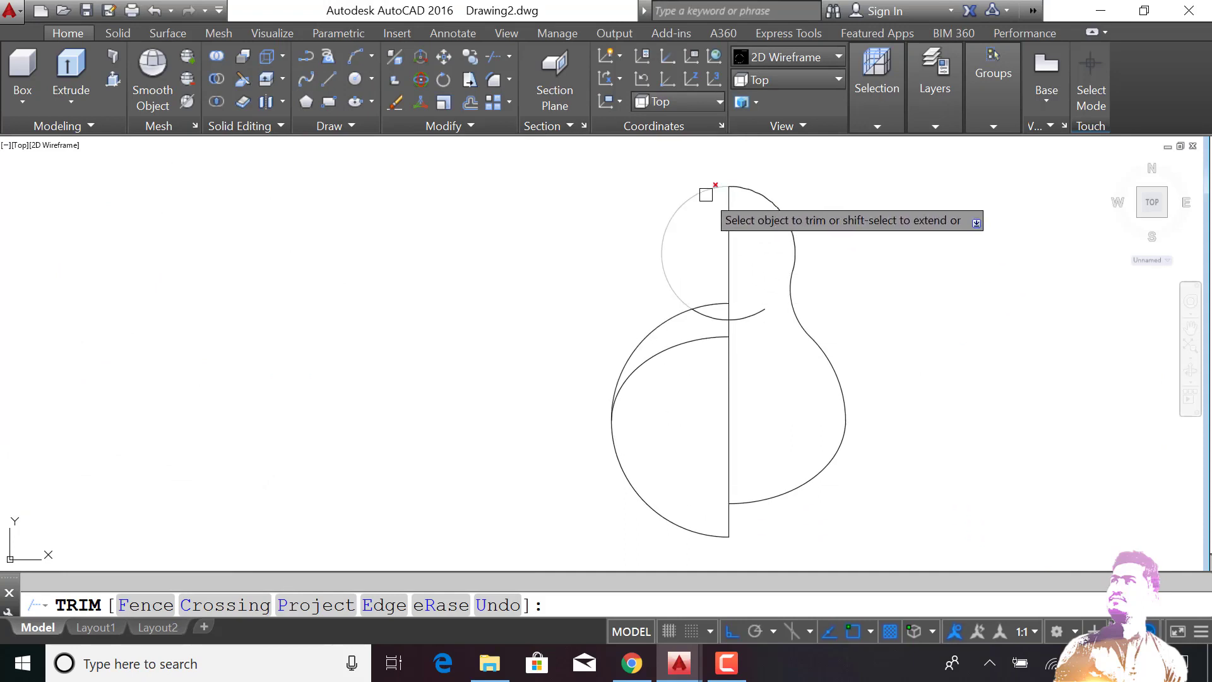
key(Escape)
Remove the leftover left curves and draw lines along the bottom and centre closing the half outline
drag(698, 279, 593, 422)
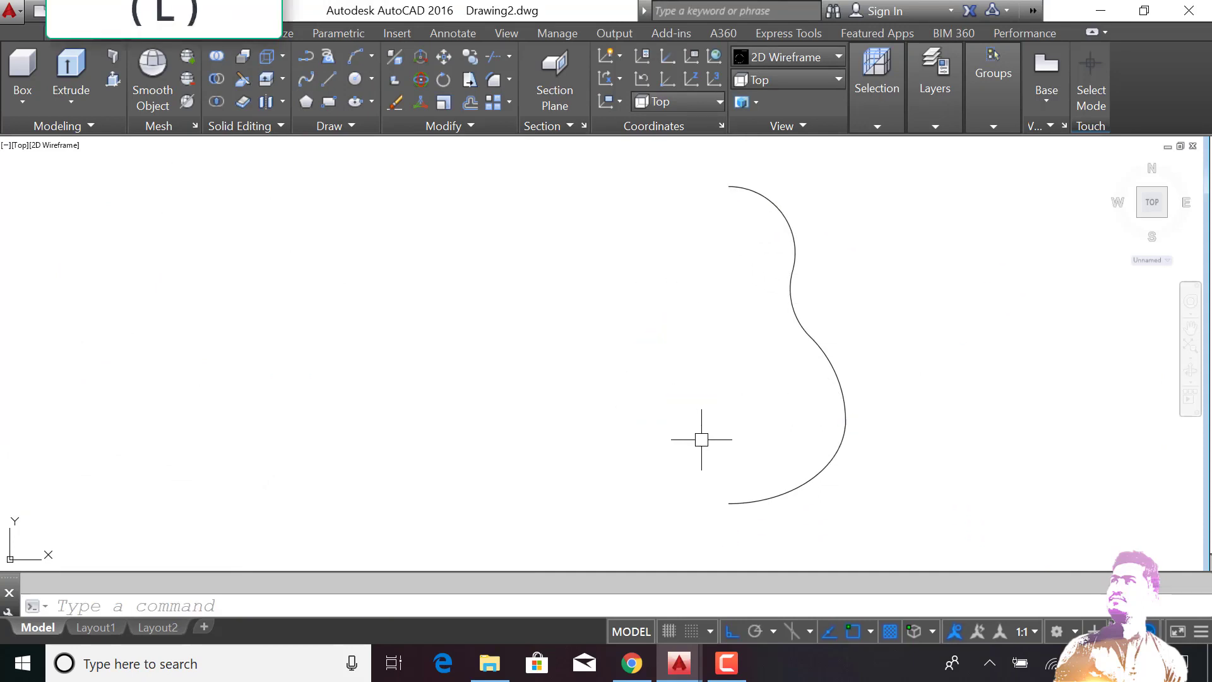
text(L)
key(Return)
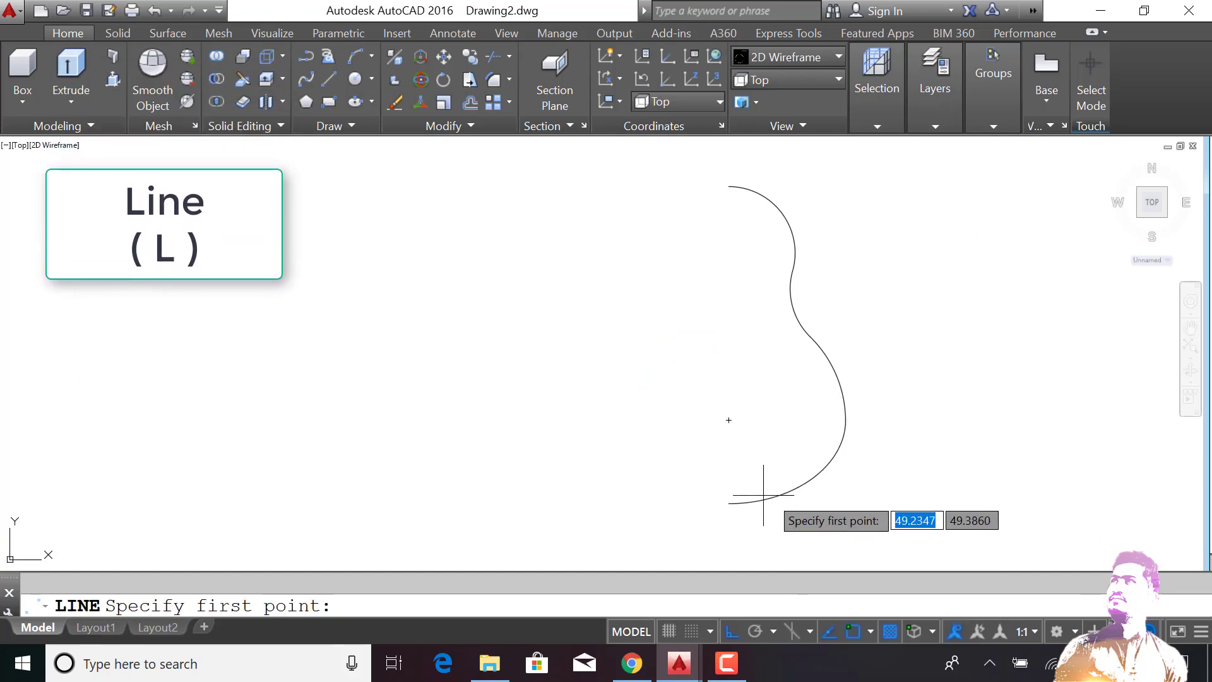
click(728, 503)
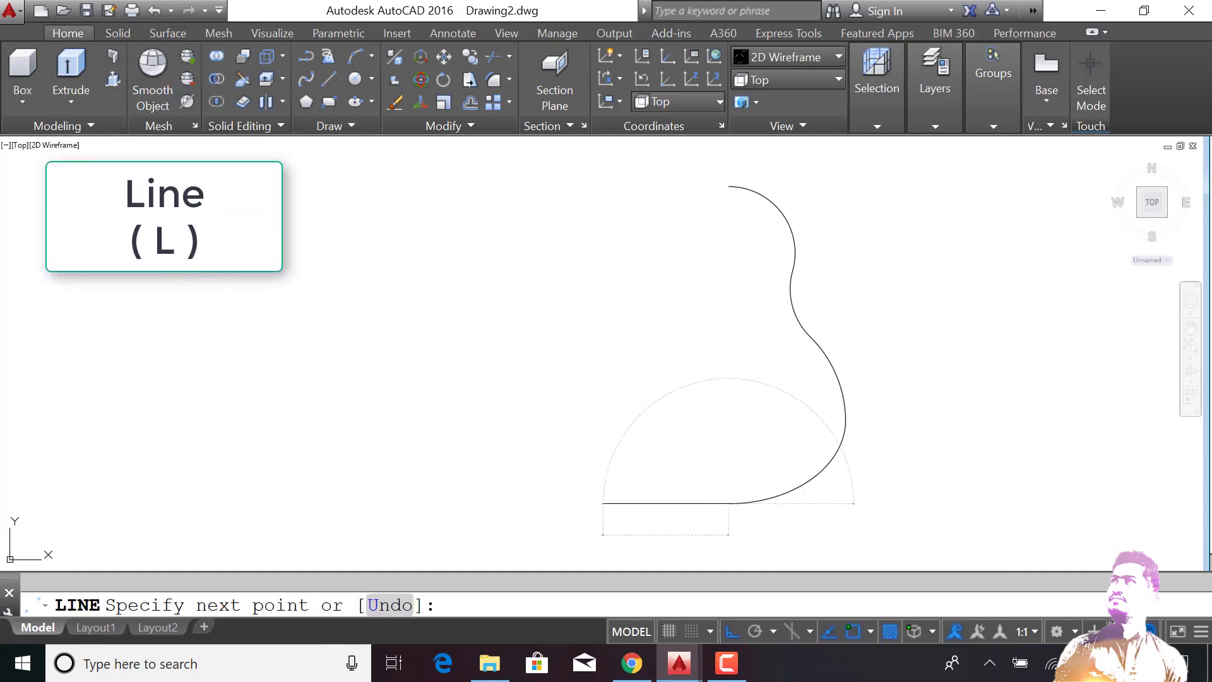
click(703, 503)
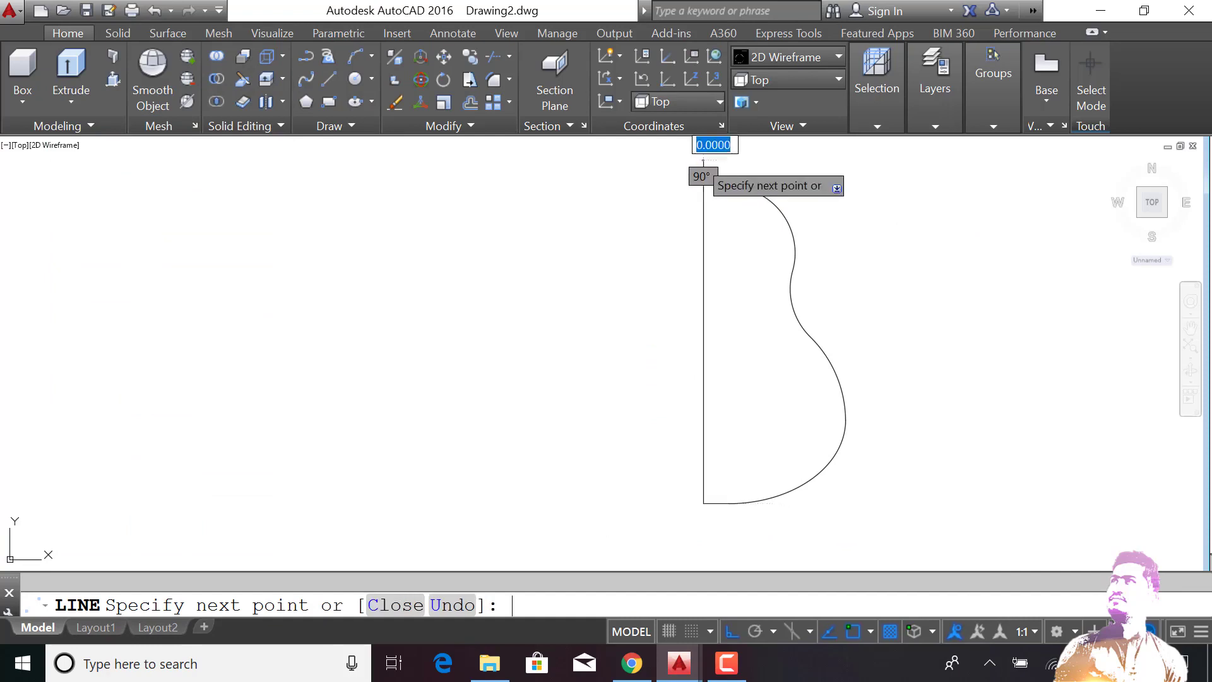
click(703, 161)
key(Return)
scroll(730, 198, up, 4)
key(Return)
click(730, 221)
Join the curve's top to the vertical centre line with a short line
click(665, 213)
key(Return)
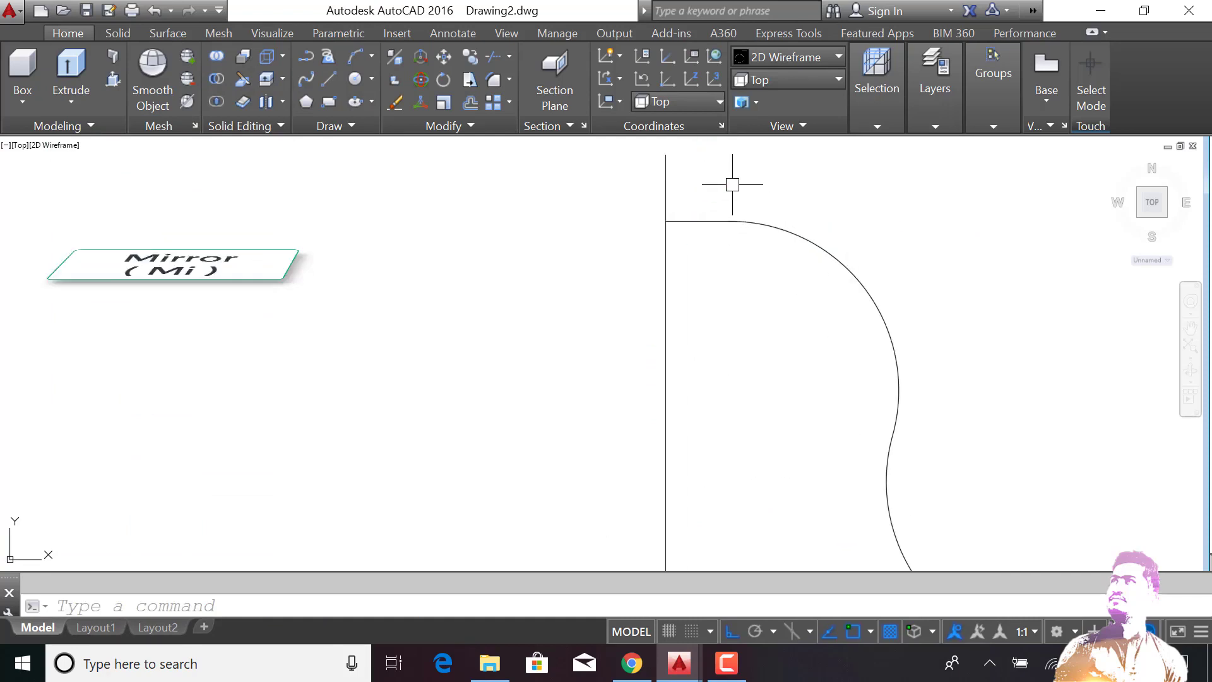
text(tr)
key(Return)
scroll(676, 203, down, 2)
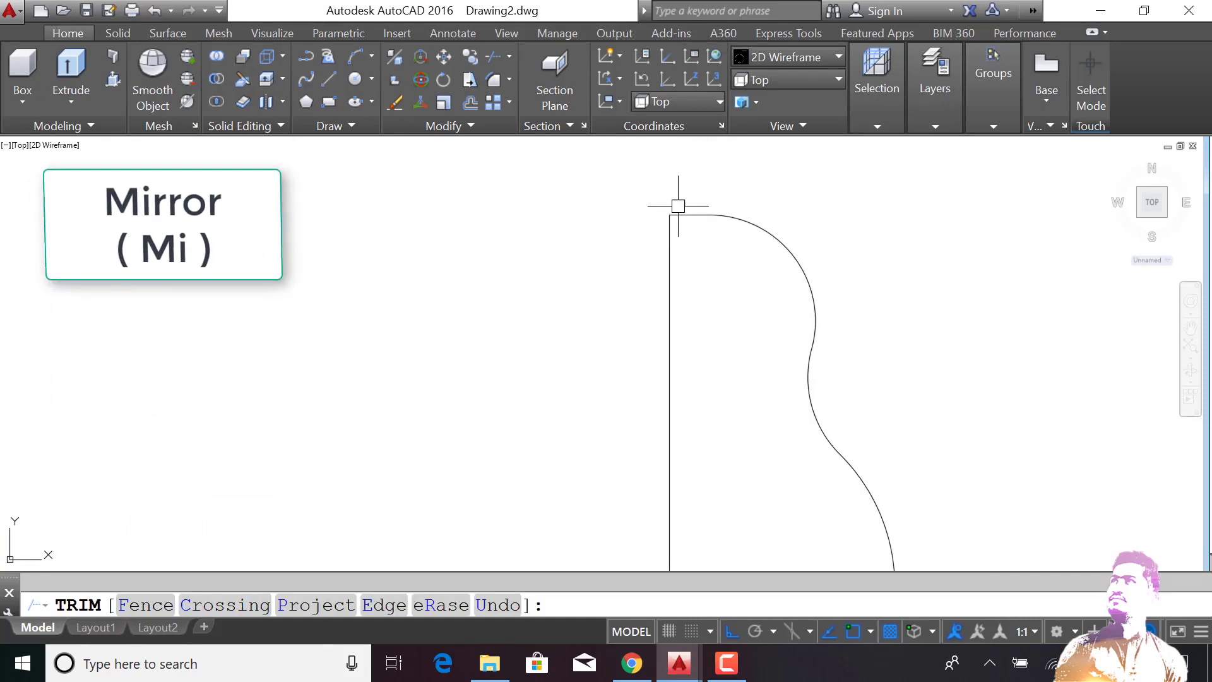
scroll(743, 233, down, 3)
key(Escape)
Mirror the half outline about the centre line, keeping the original half
key(Return)
click(812, 189)
click(733, 409)
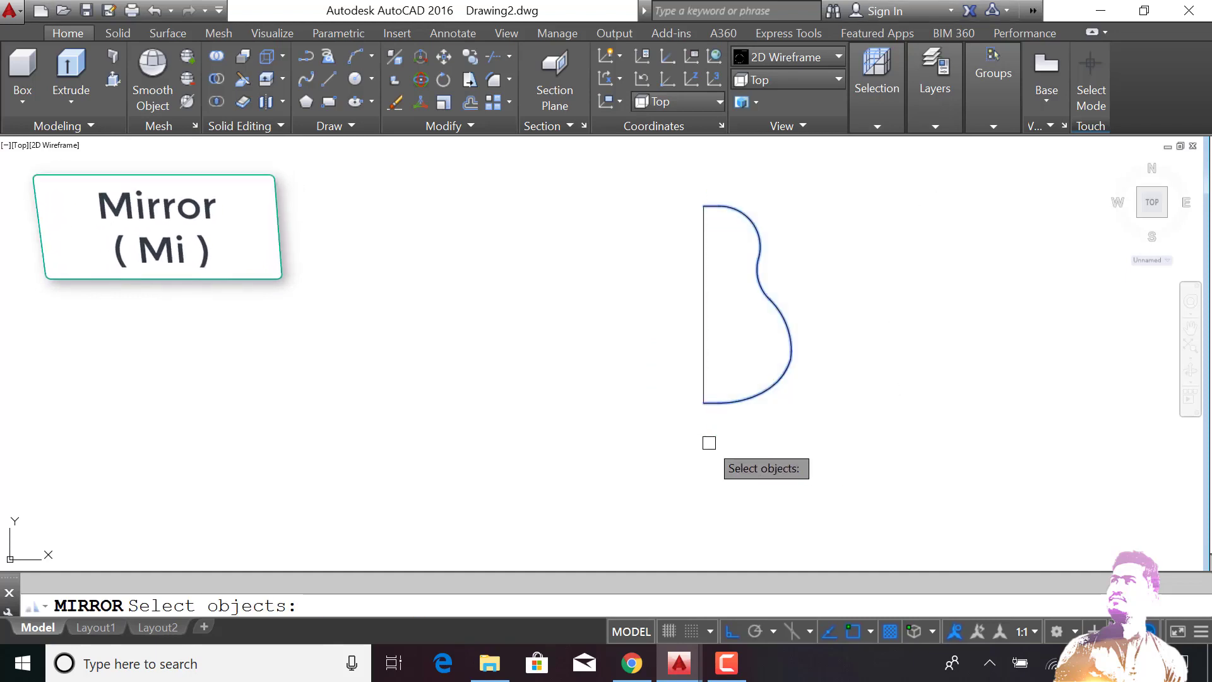
key(Return)
click(703, 402)
click(703, 294)
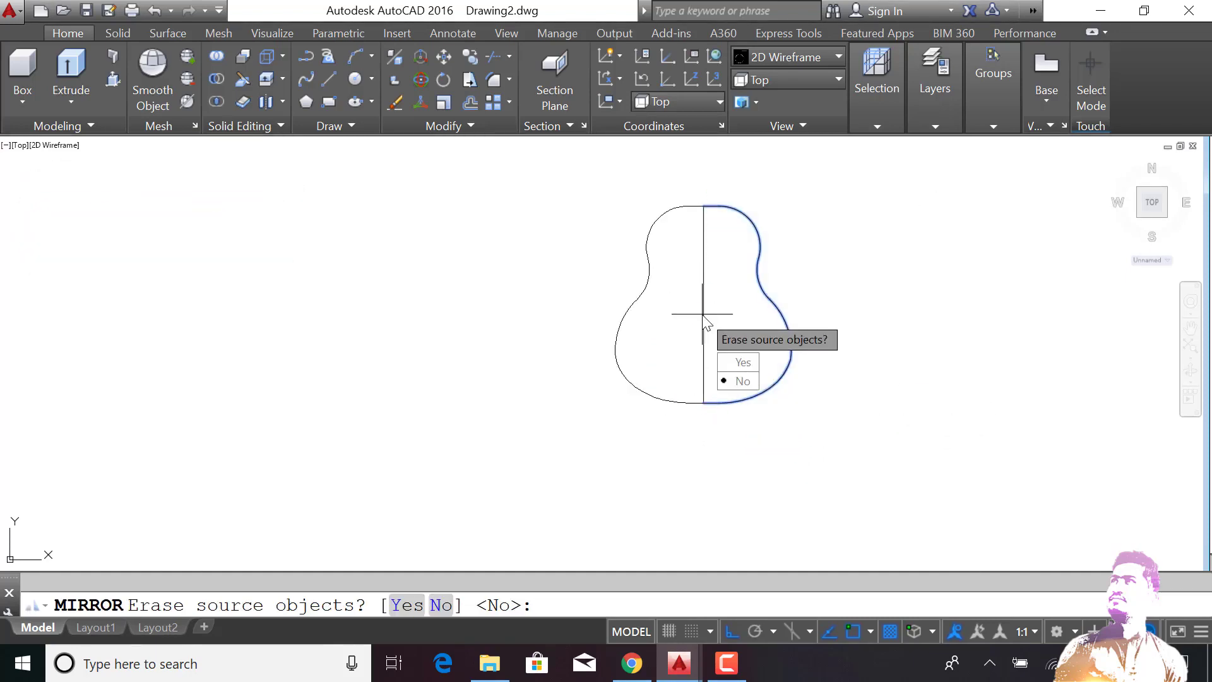
click(740, 382)
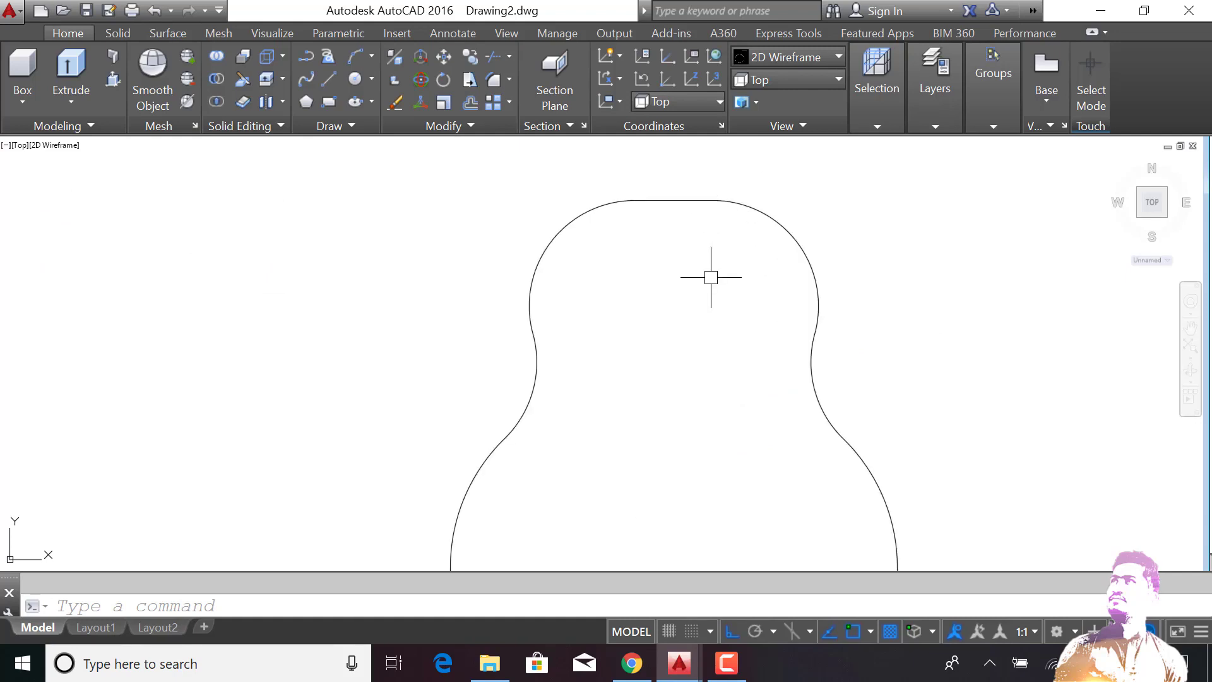
Draw a 7-unit helper line down from the outline's top centre
text(l)
key(Return)
click(674, 200)
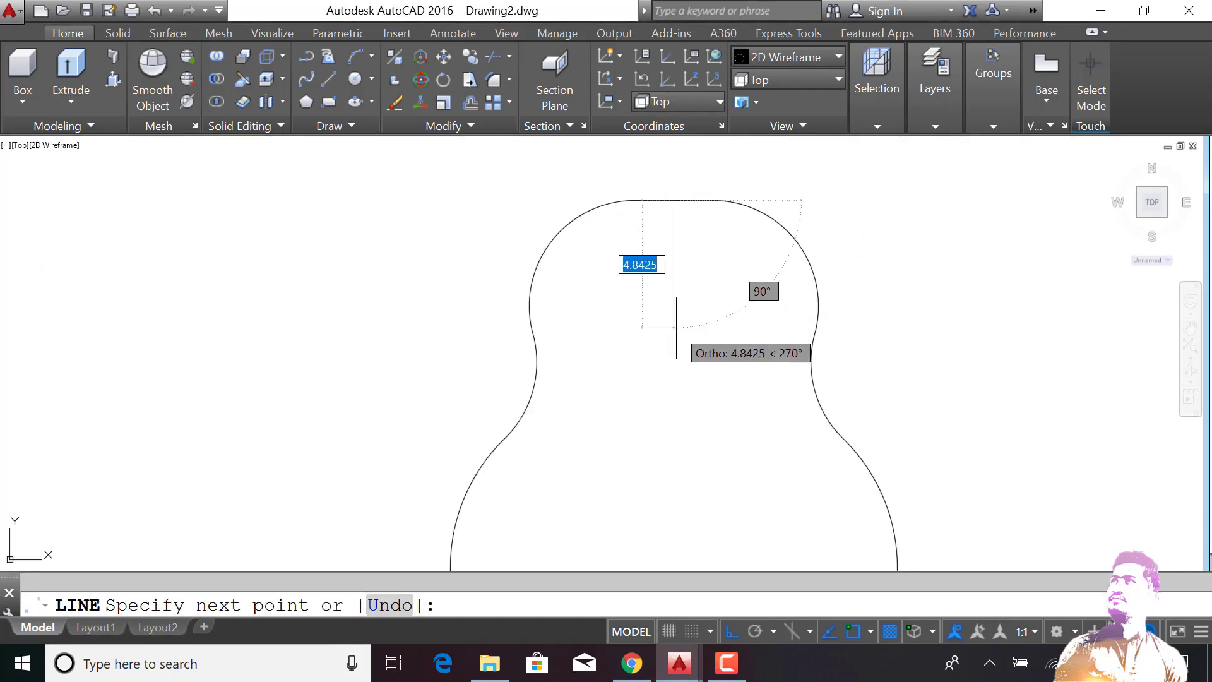
key(Return)
Add a radius-2.5 sound hole at the helper line's end and delete the helper line
key(Return)
text(c)
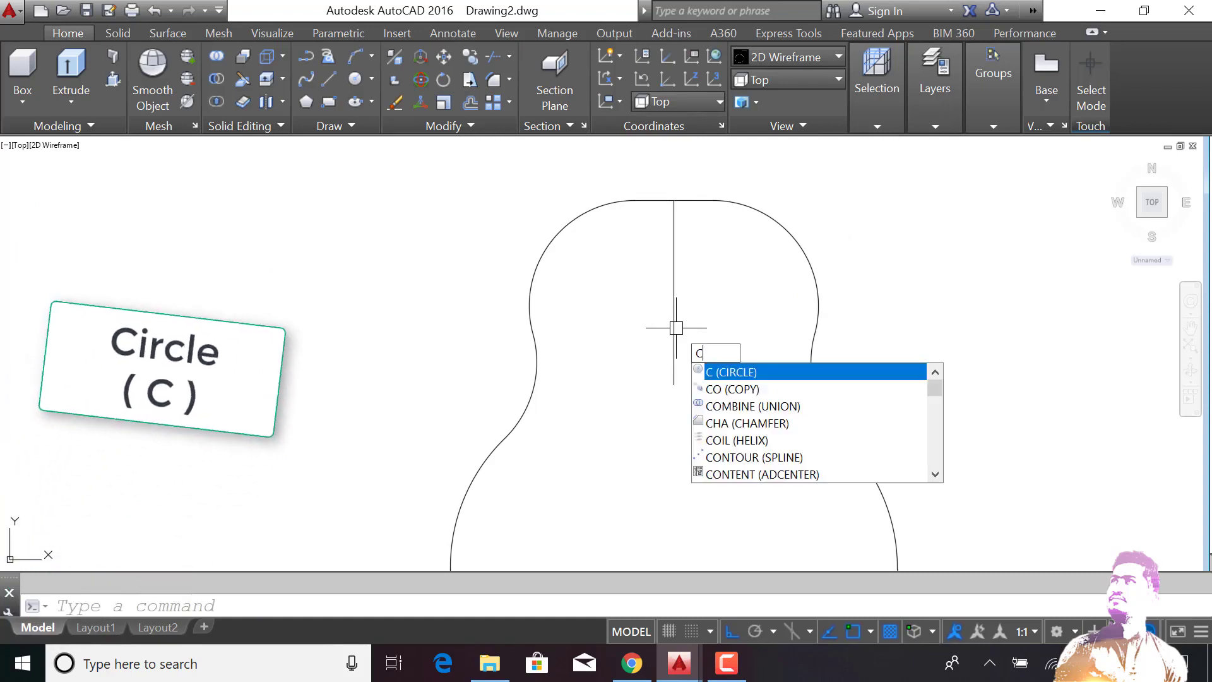
key(Return)
click(673, 384)
text(2.)
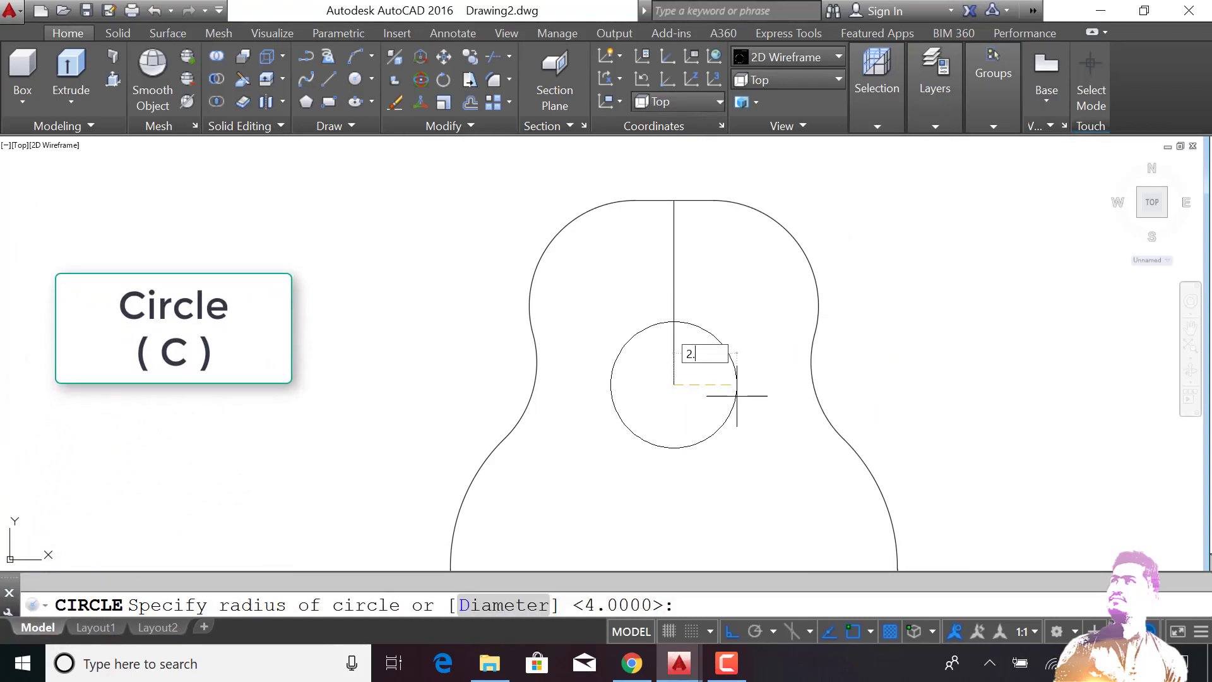
text(5)
key(Return)
click(674, 352)
key(Delete)
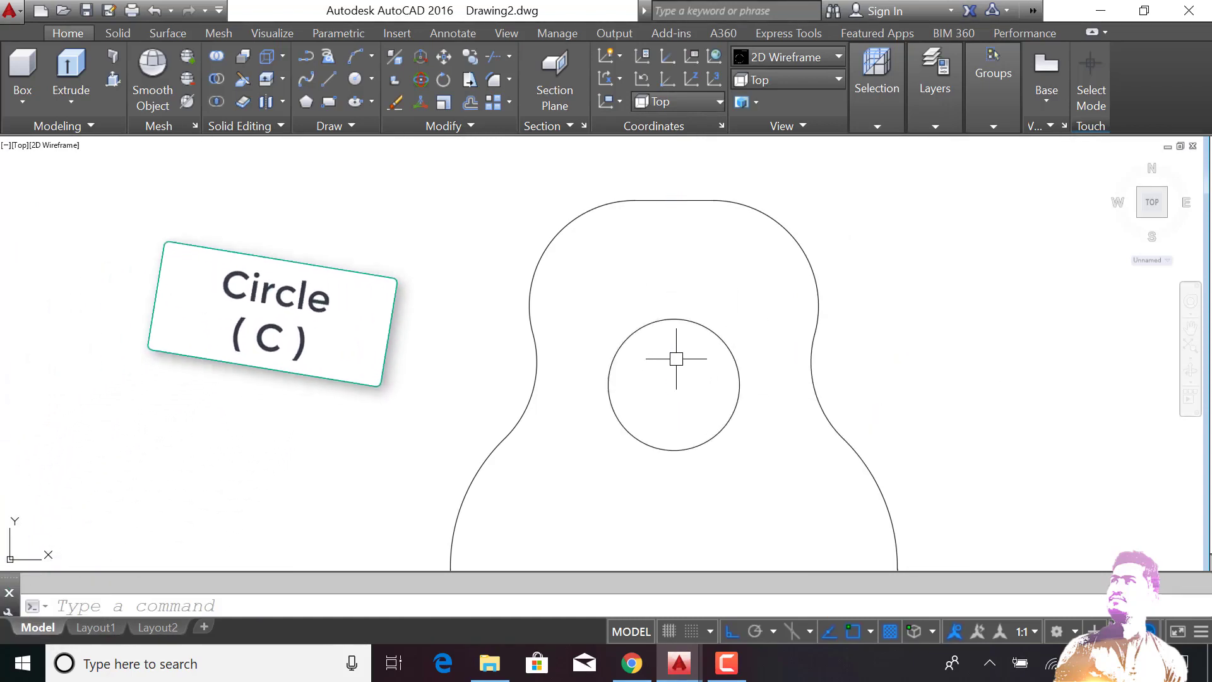
Start a vertical neck line rising from the body's top
text(l)
key(Return)
scroll(671, 344, down, 4)
scroll(671, 253, up, 4)
click(671, 252)
scroll(684, 367, down, 7)
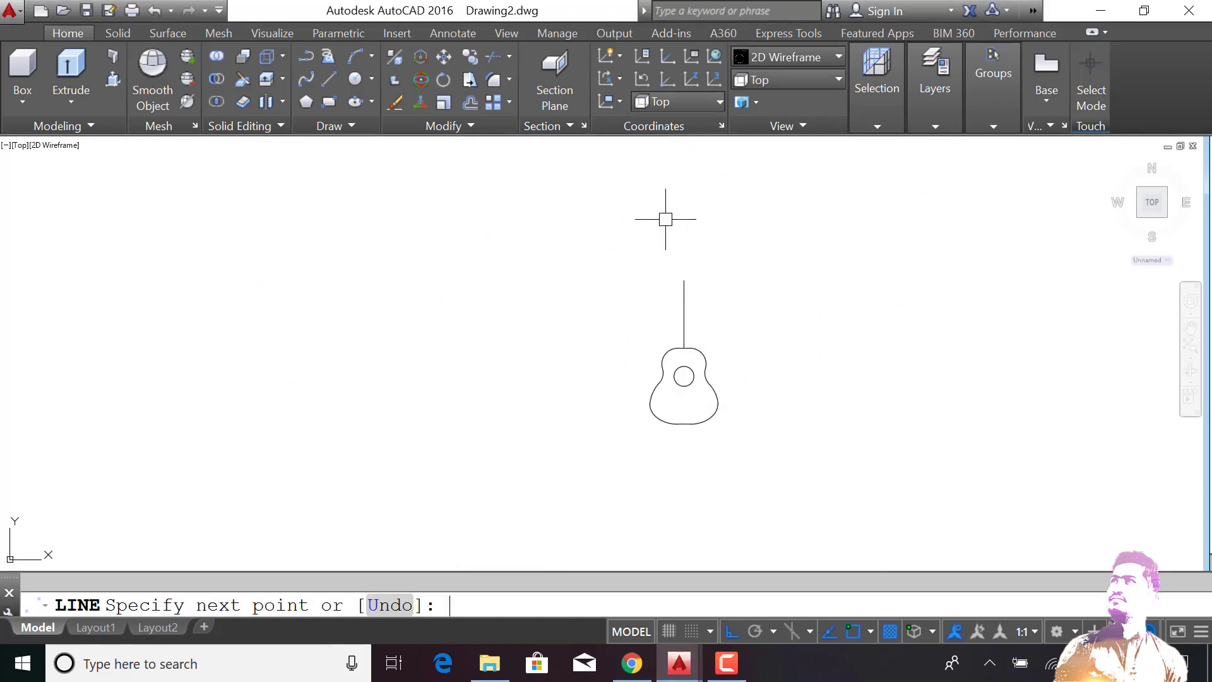
Draw a 1.5-long cap line and move it to the neck's top
click(771, 284)
key(Return)
key(Return)
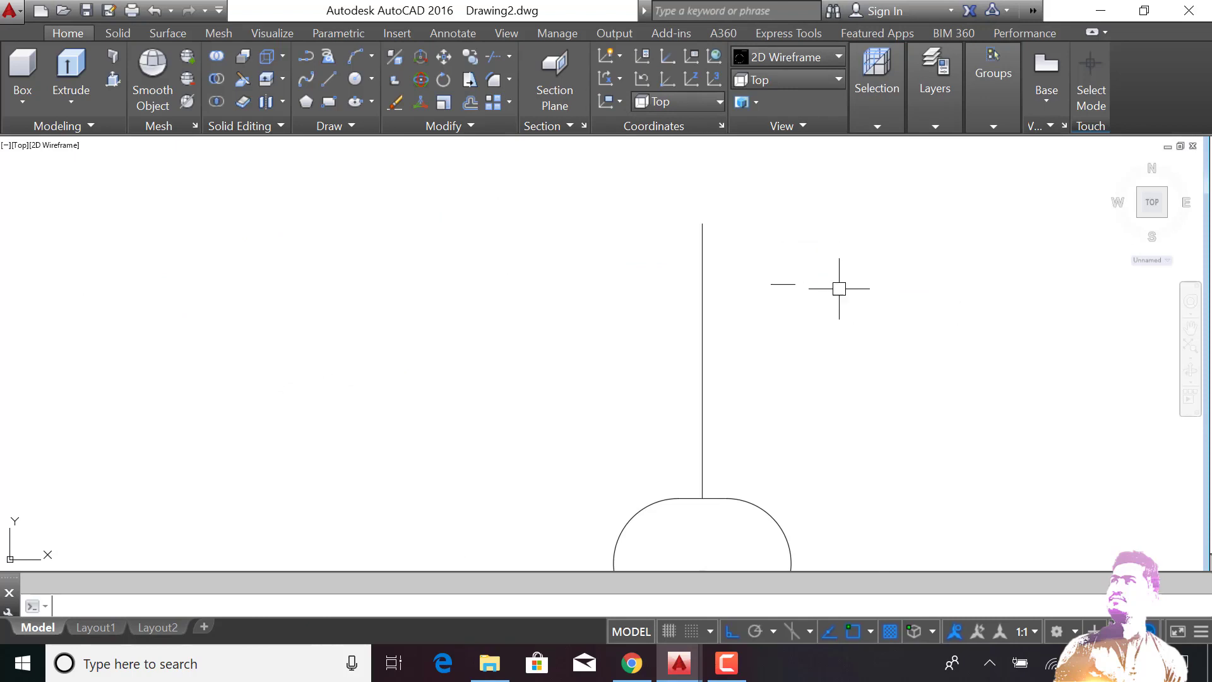
text(m)
key(Return)
click(786, 284)
key(Return)
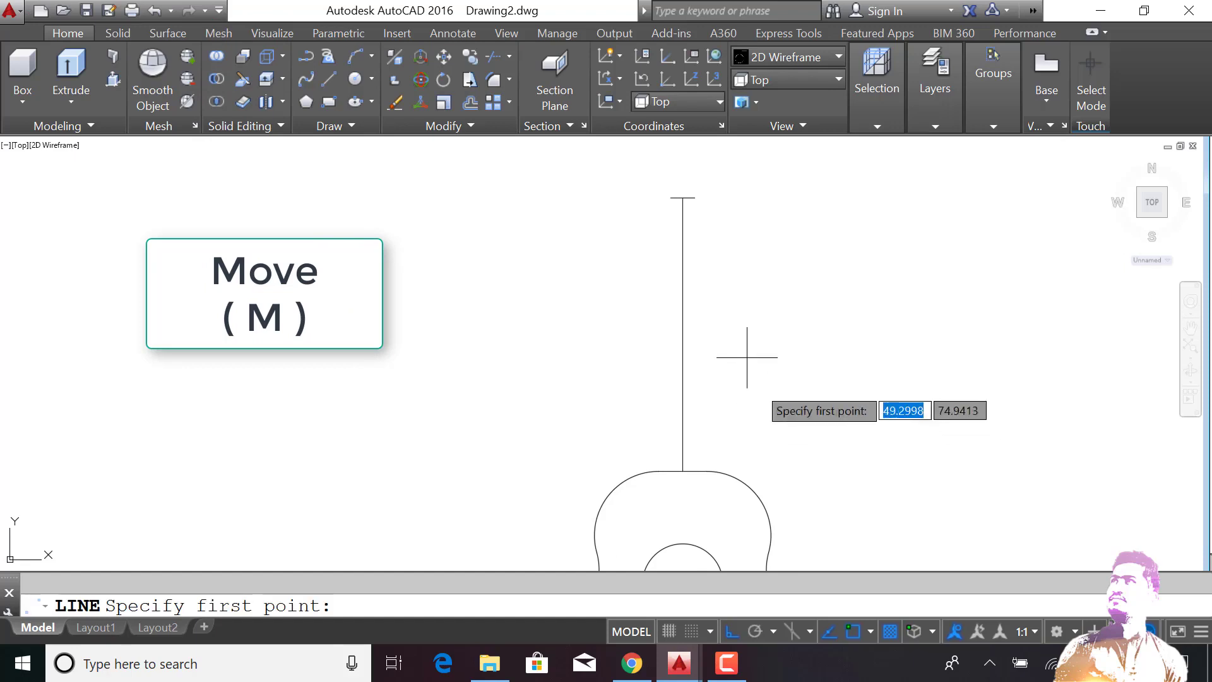
Draw a neck side line from the cap's right end to the sound hole edge
click(695, 198)
scroll(699, 366, down, 2)
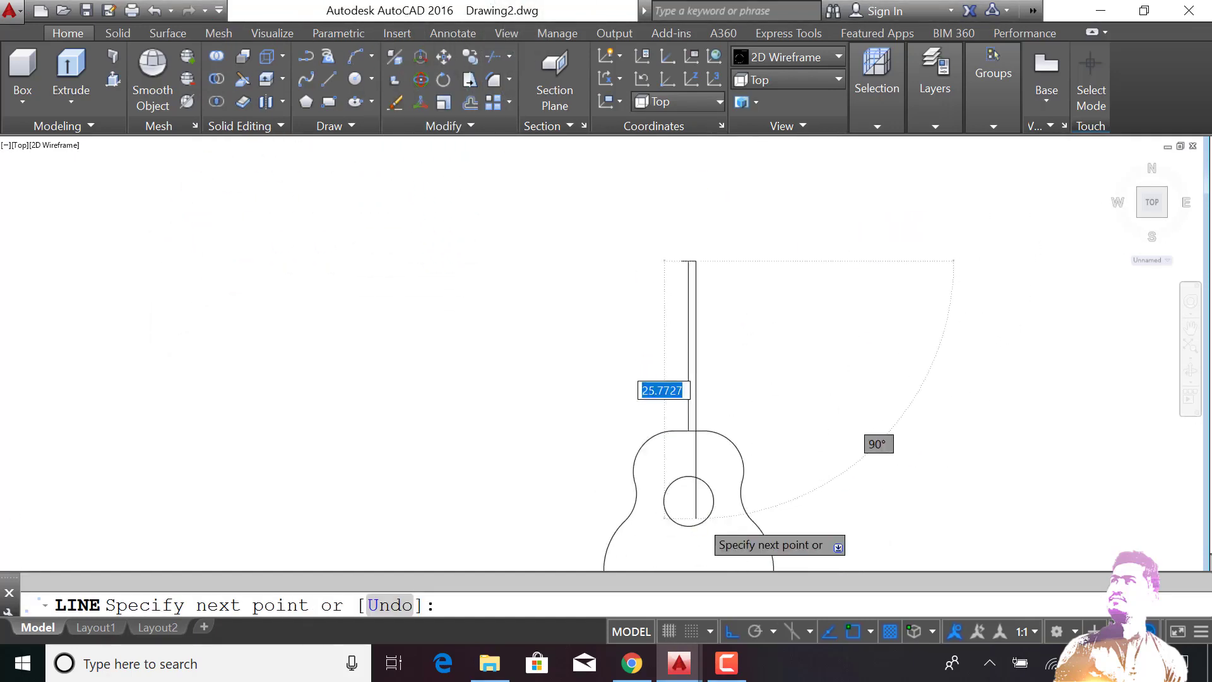
scroll(696, 516, up, 4)
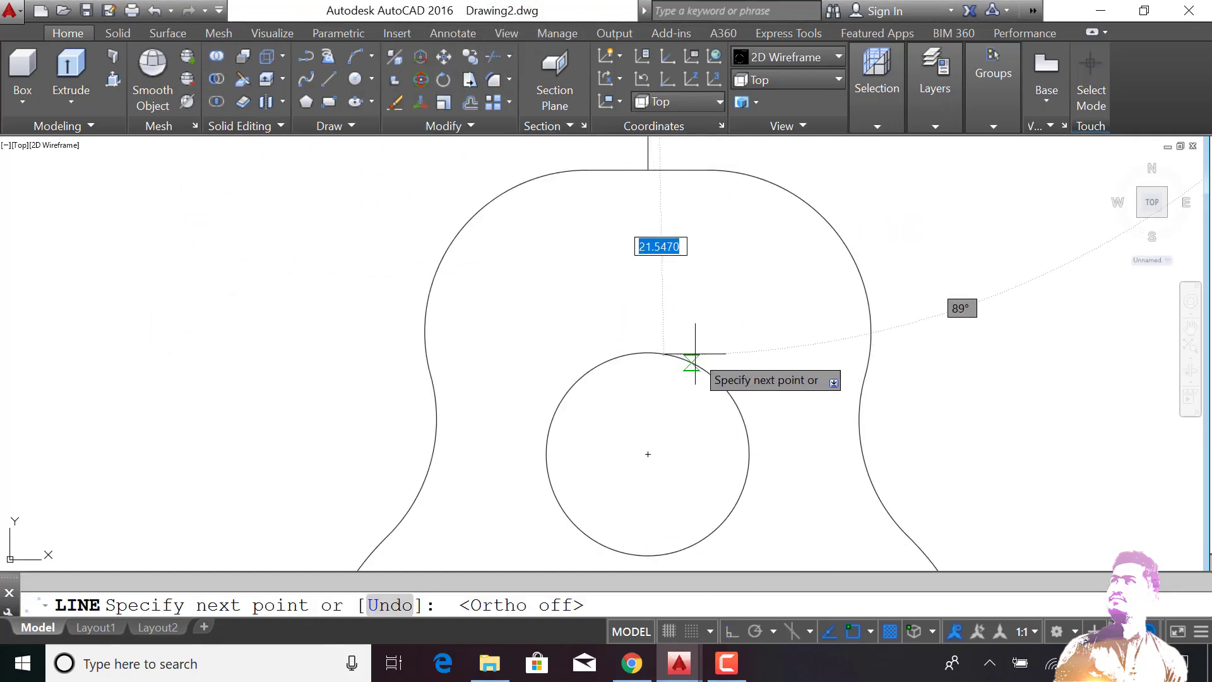
click(697, 366)
key(Return)
scroll(697, 363, down, 3)
Mirror the neck side line about a vertical axis through the neck centre, keeping the original
text(MI)
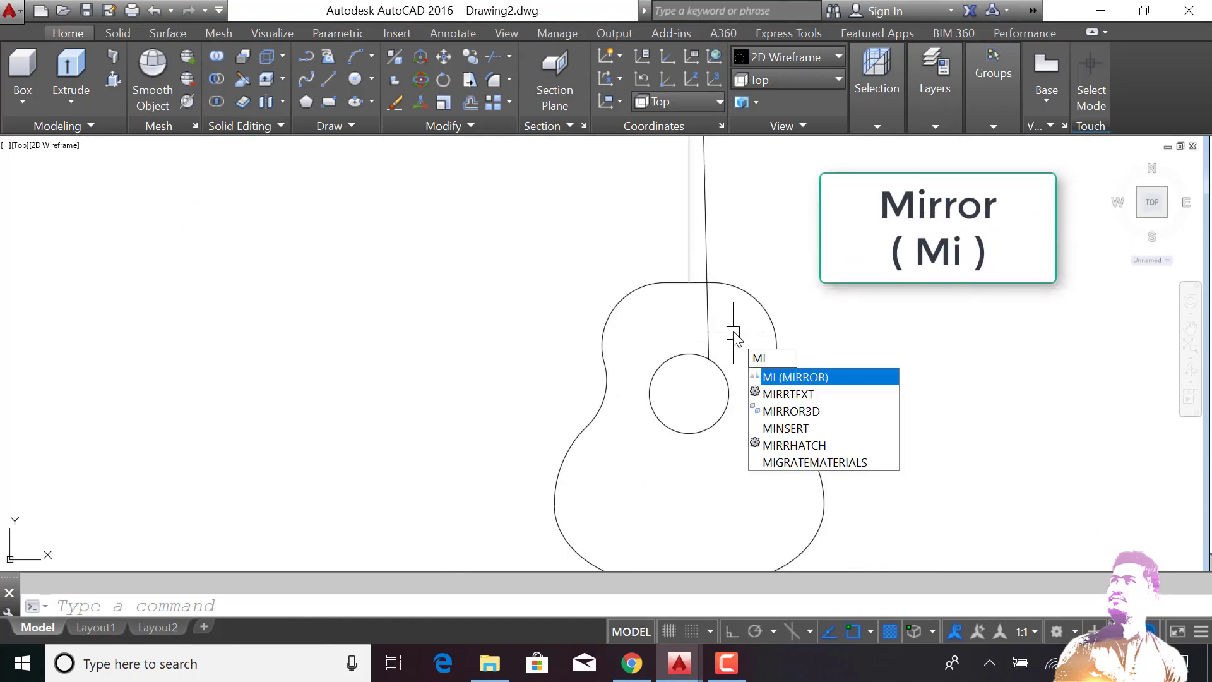
key(Return)
click(707, 317)
key(Return)
click(689, 282)
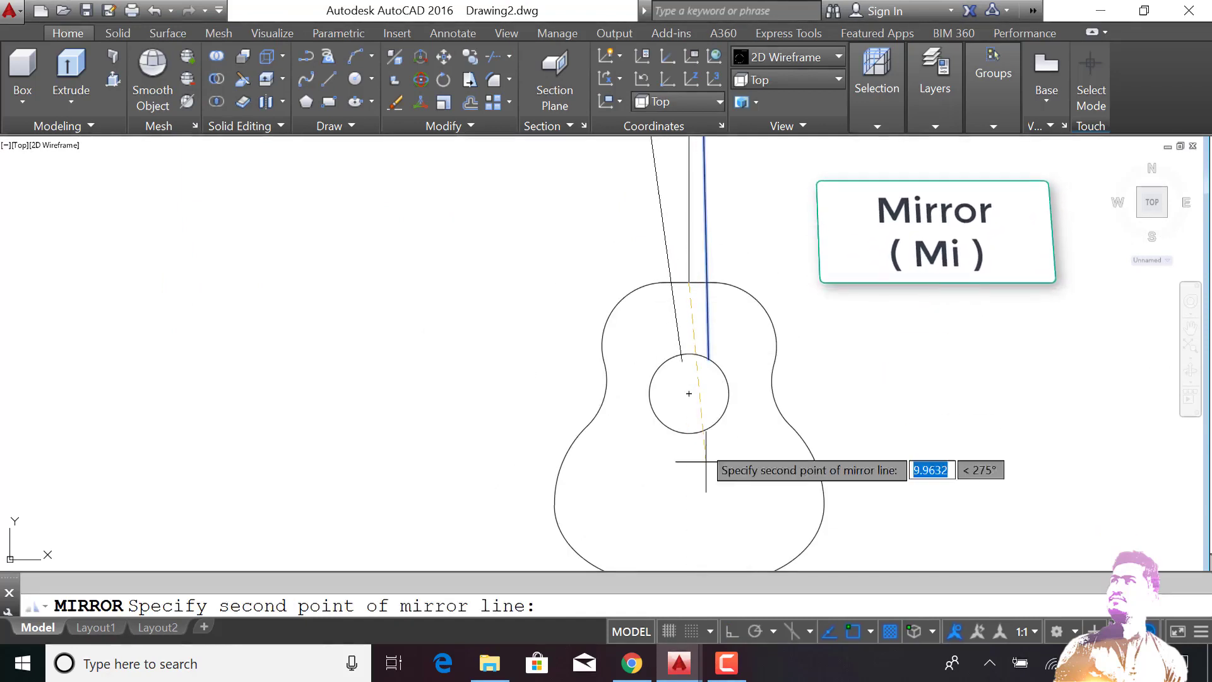
key(F8)
click(718, 499)
key(Return)
scroll(717, 492, down, 2)
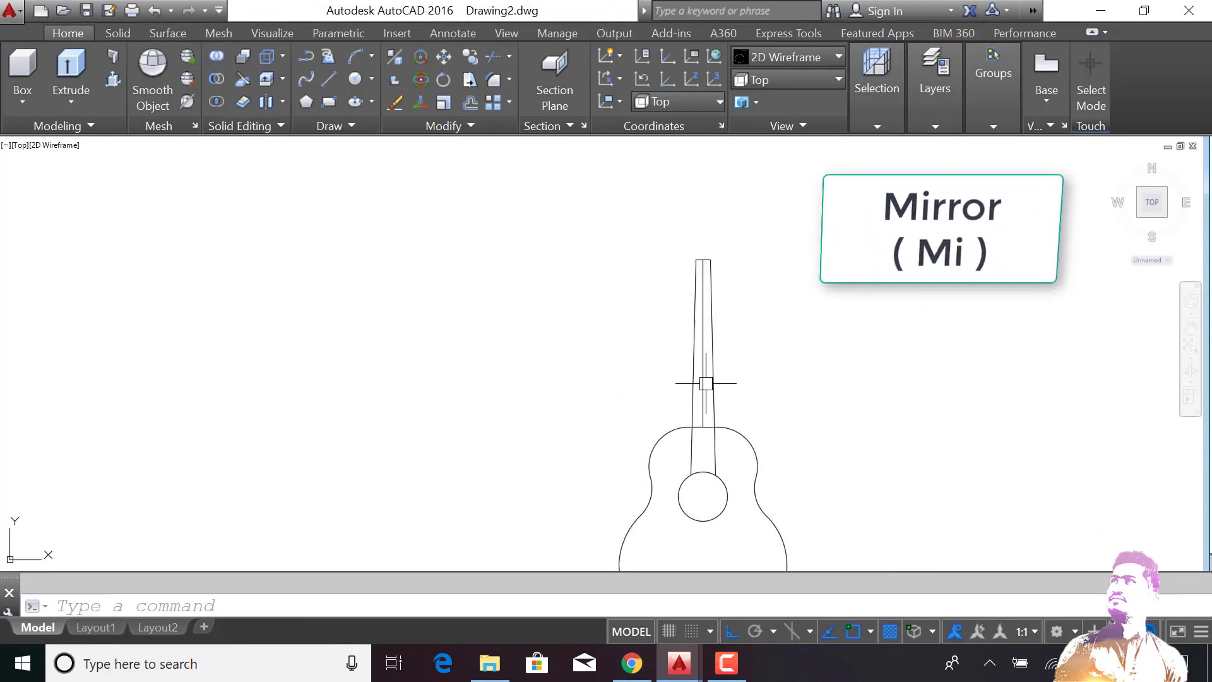
click(702, 380)
key(Escape)
scroll(725, 445, down, 1)
Copy the neck and sound hole 20 units to the left
scroll(765, 338, up, 1)
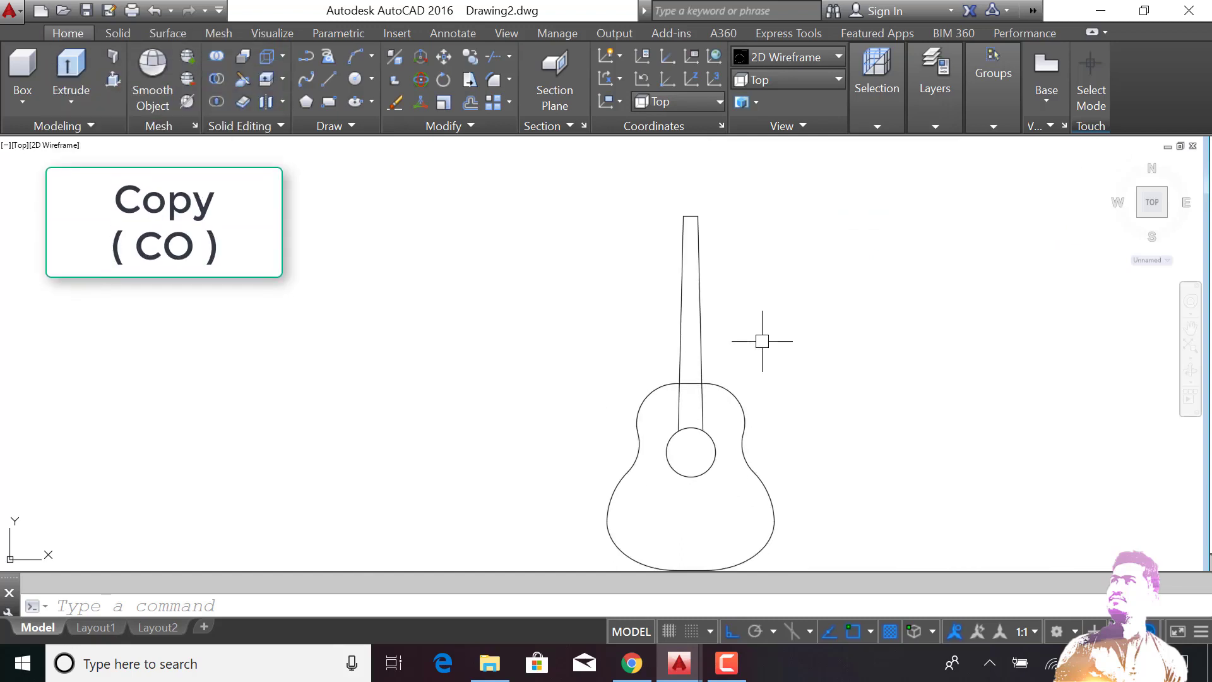
text(CO)
key(Return)
click(713, 193)
click(681, 436)
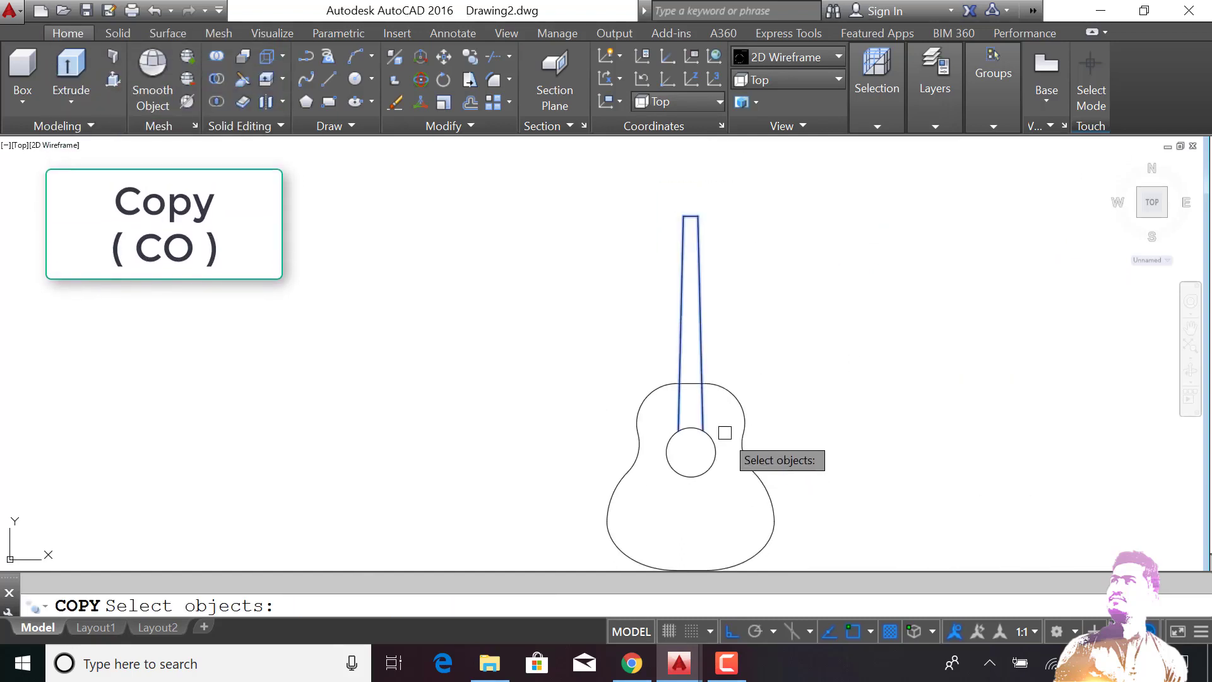
key(Return)
click(884, 423)
text(20)
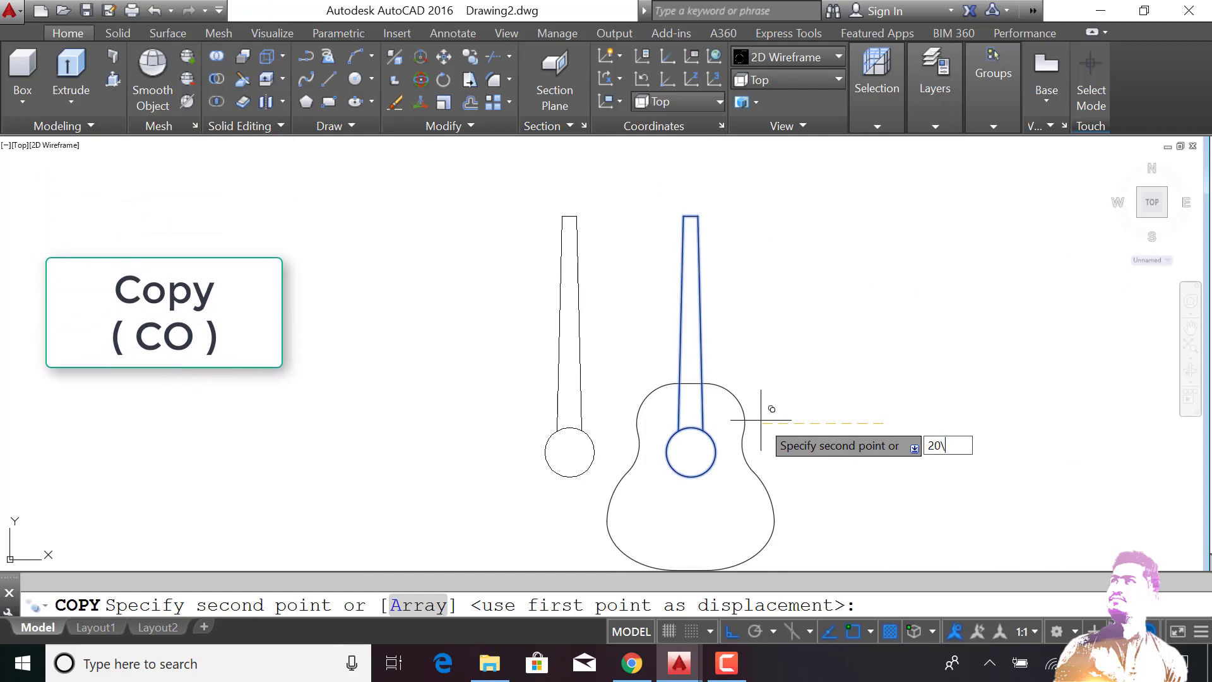
key(Return)
key(Return)
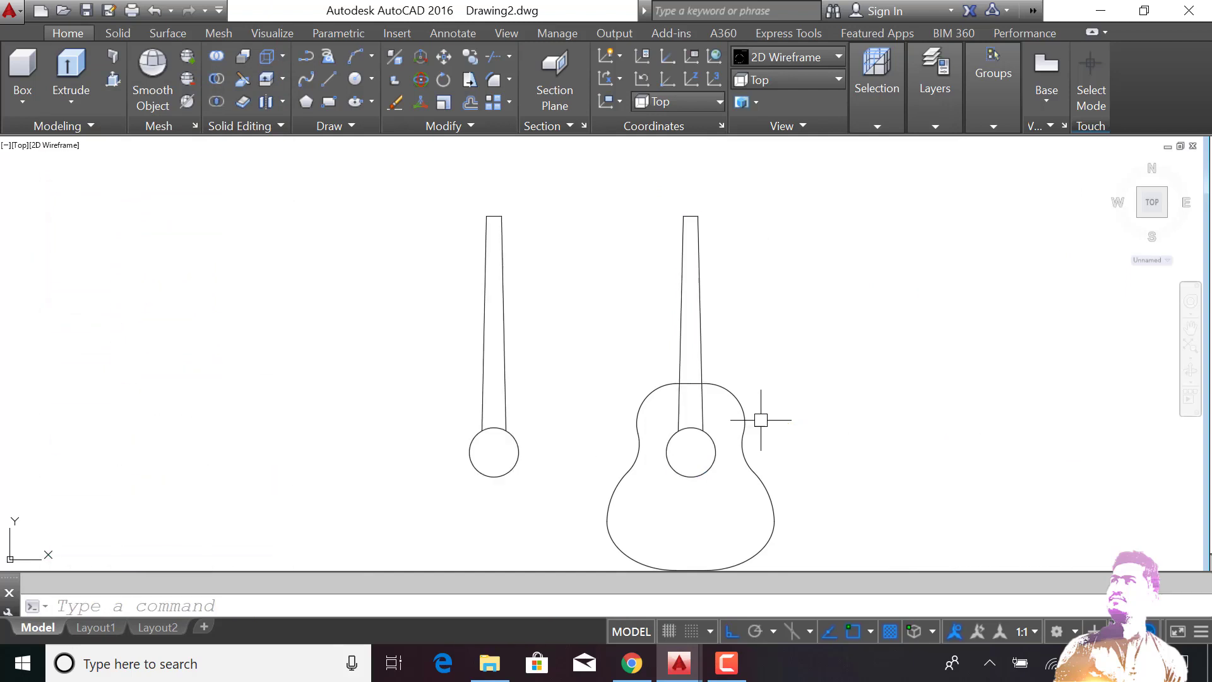
text(co)
Copy the neck and upper body curve 20 units to the right
key(Return)
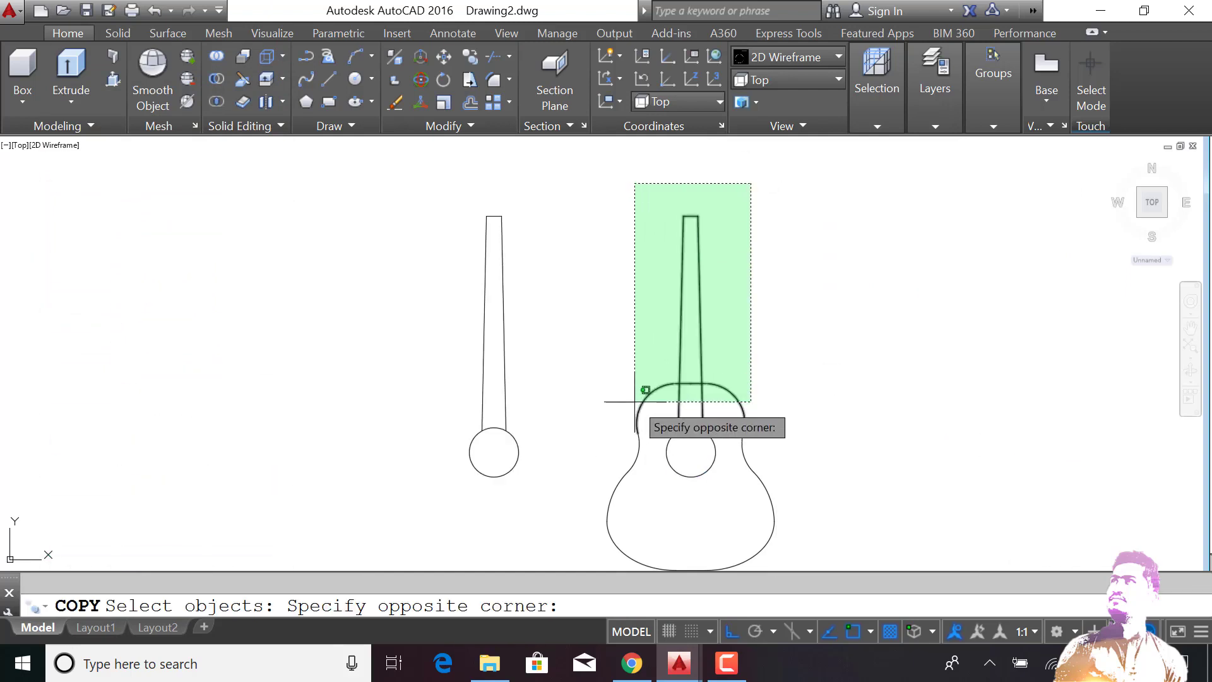
click(634, 418)
key(Return)
click(629, 374)
key(Return)
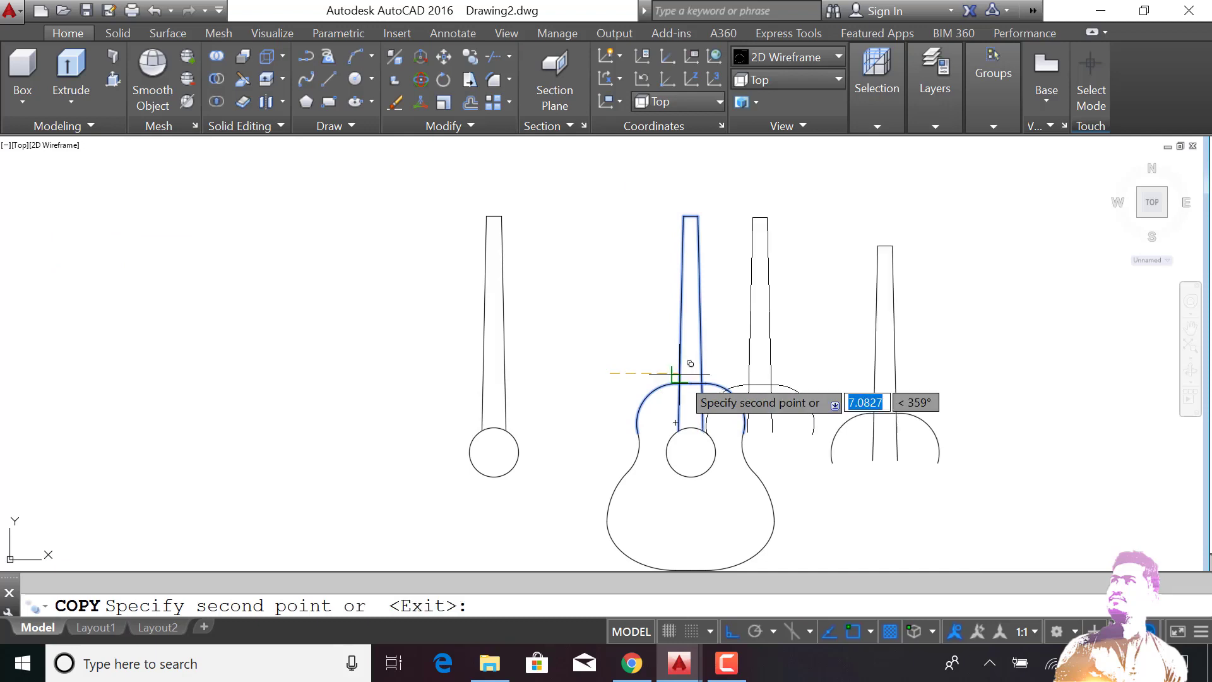
key(Return)
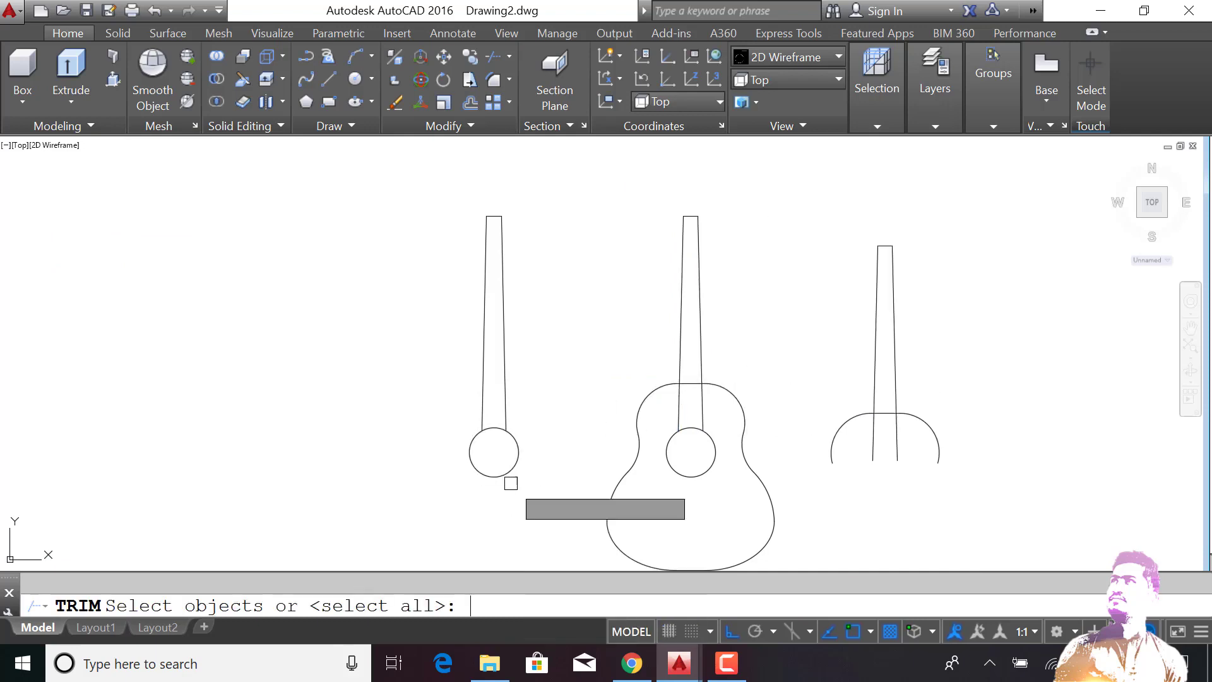
Trim the circle below the left neck copy into a curved base
key(Return)
click(506, 473)
key(Return)
scroll(932, 470, up, 2)
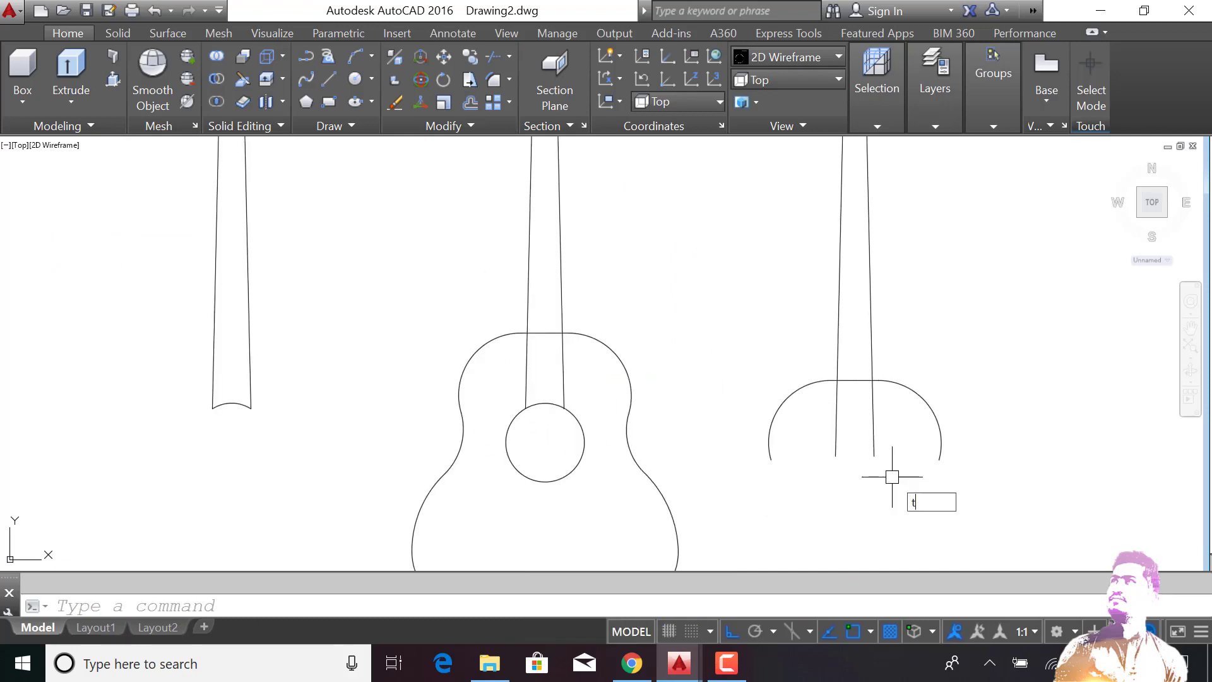
text(r)
key(Return)
Trim the neck lines inside the right copy's arc and delete the leftover body arc
drag(891, 438, 836, 433)
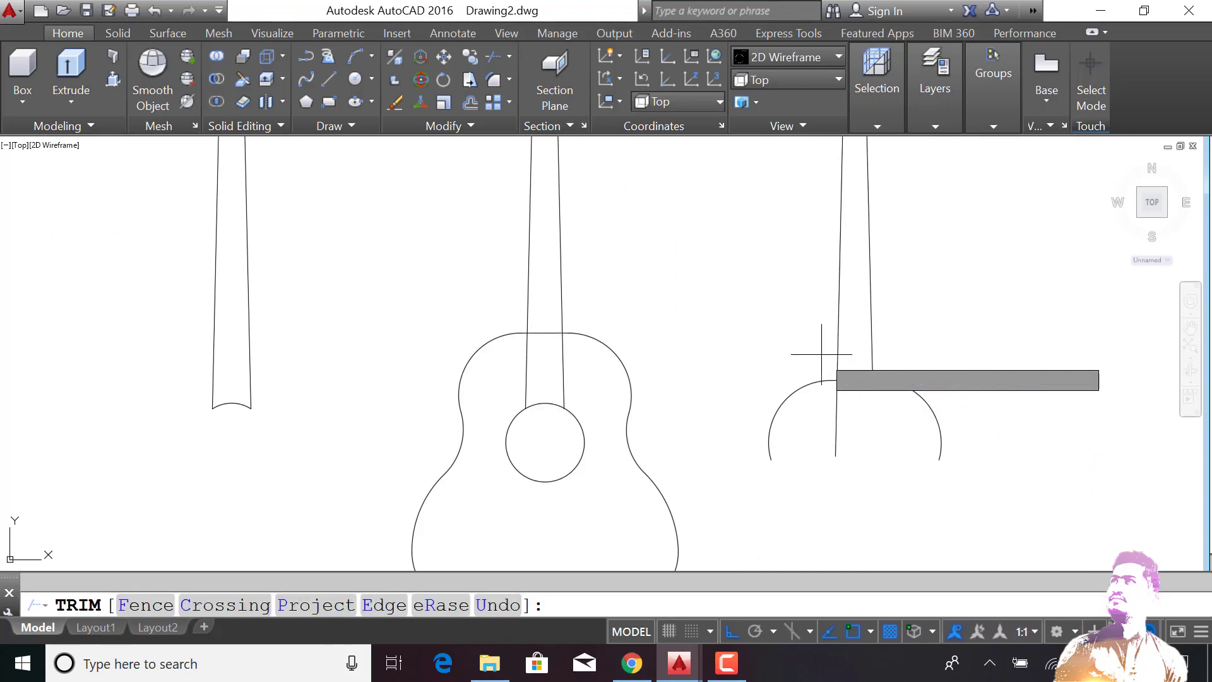
click(837, 420)
scroll(884, 391, up, 3)
scroll(859, 363, up, 3)
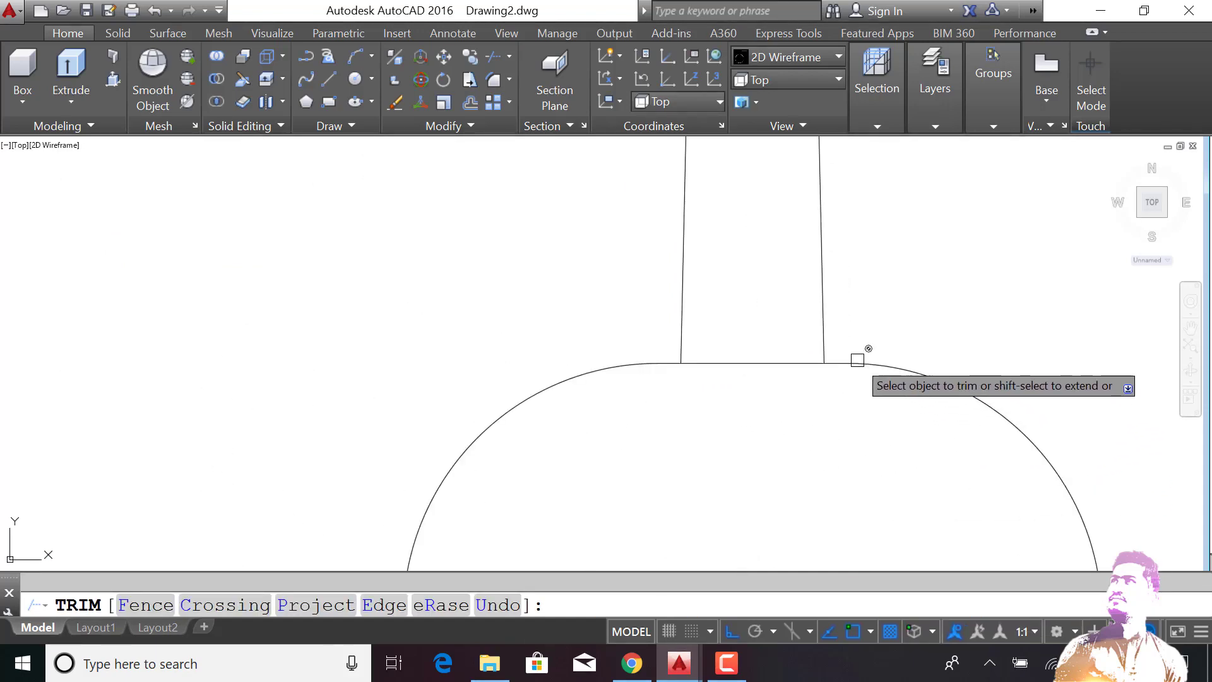
scroll(654, 363, down, 5)
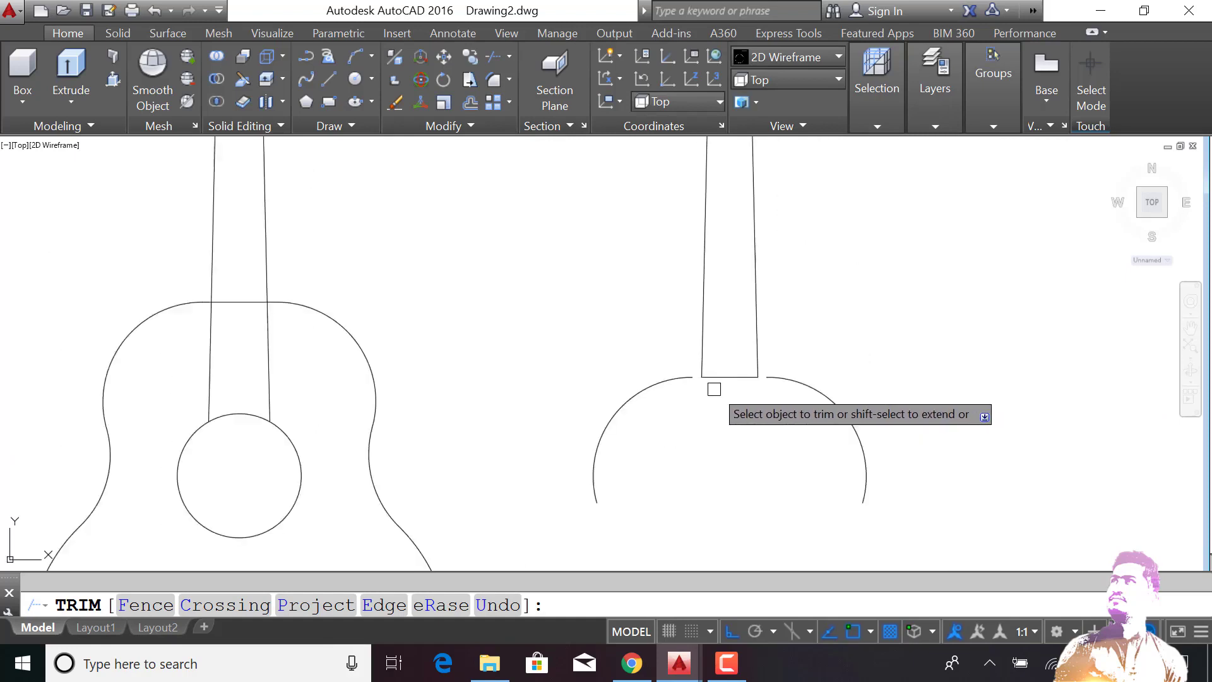
key(Escape)
click(803, 417)
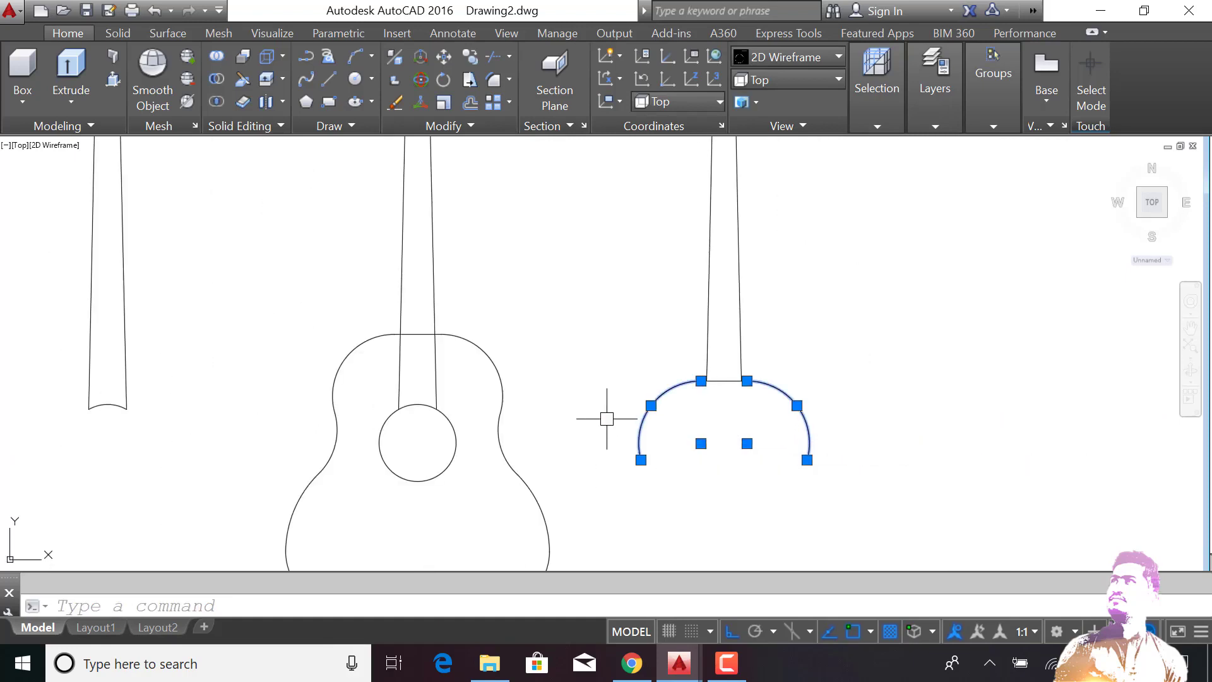
key(Delete)
scroll(643, 423, down, 2)
Convert the right and left neck outlines into regions with REG
text(RE)
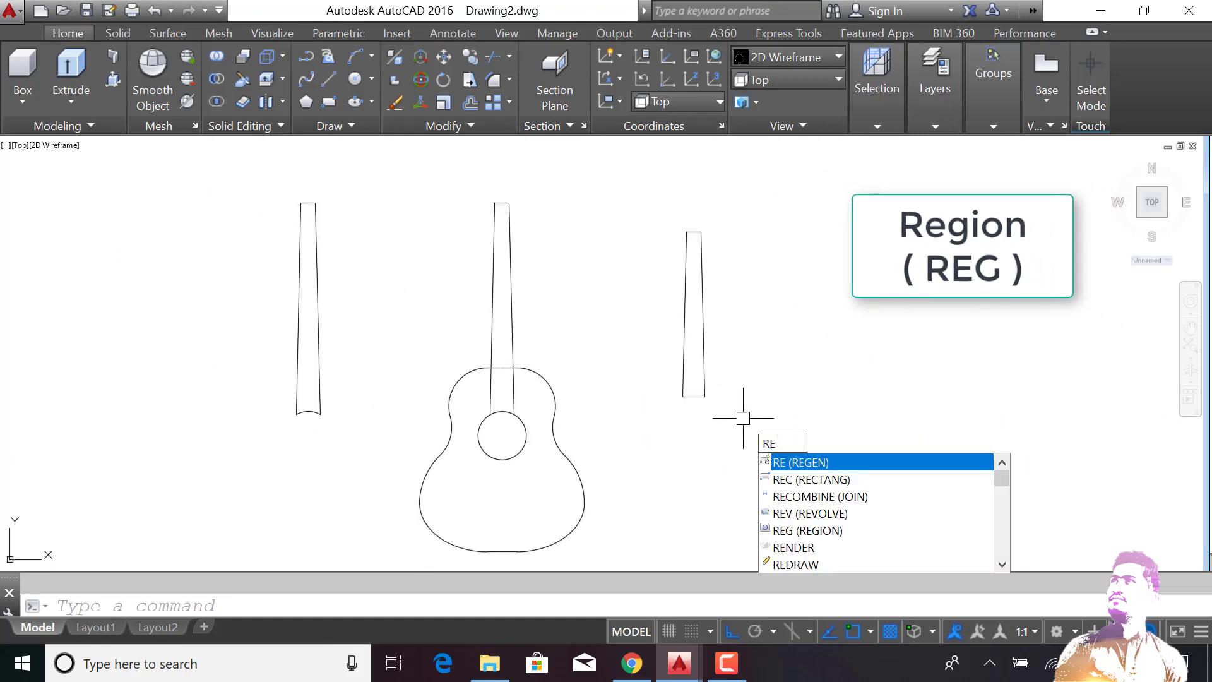
text(G)
key(Return)
click(738, 191)
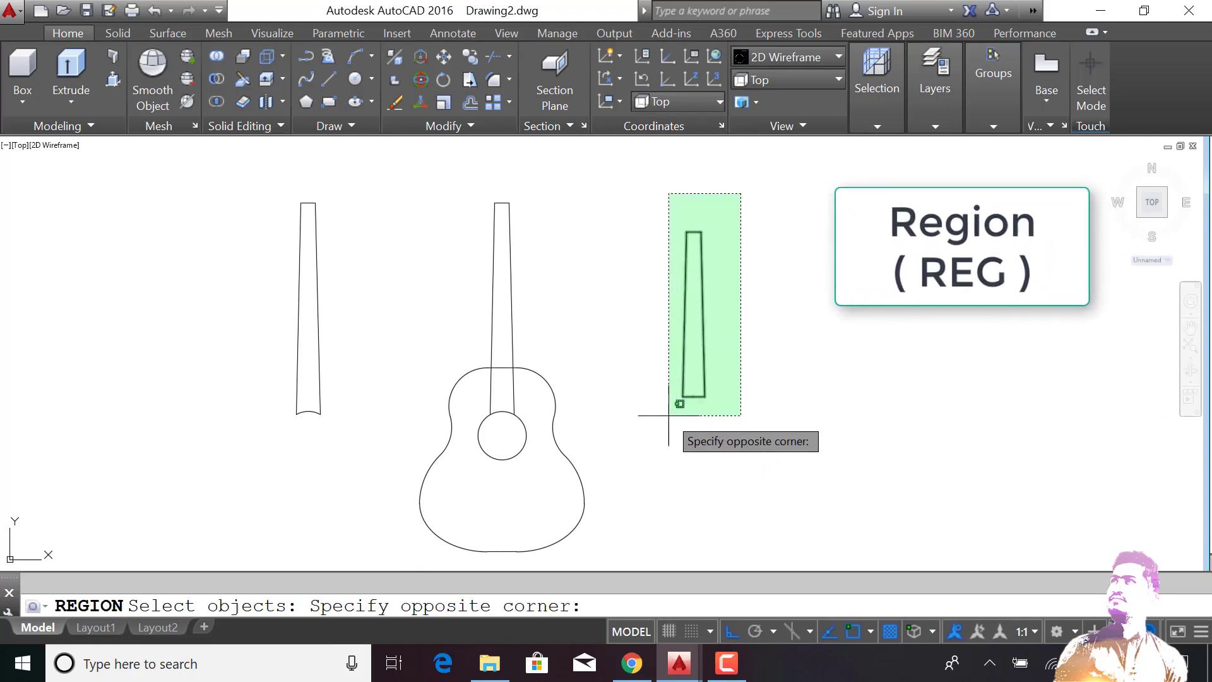
click(671, 407)
key(Return)
key(Return)
key(Return)
key(Return)
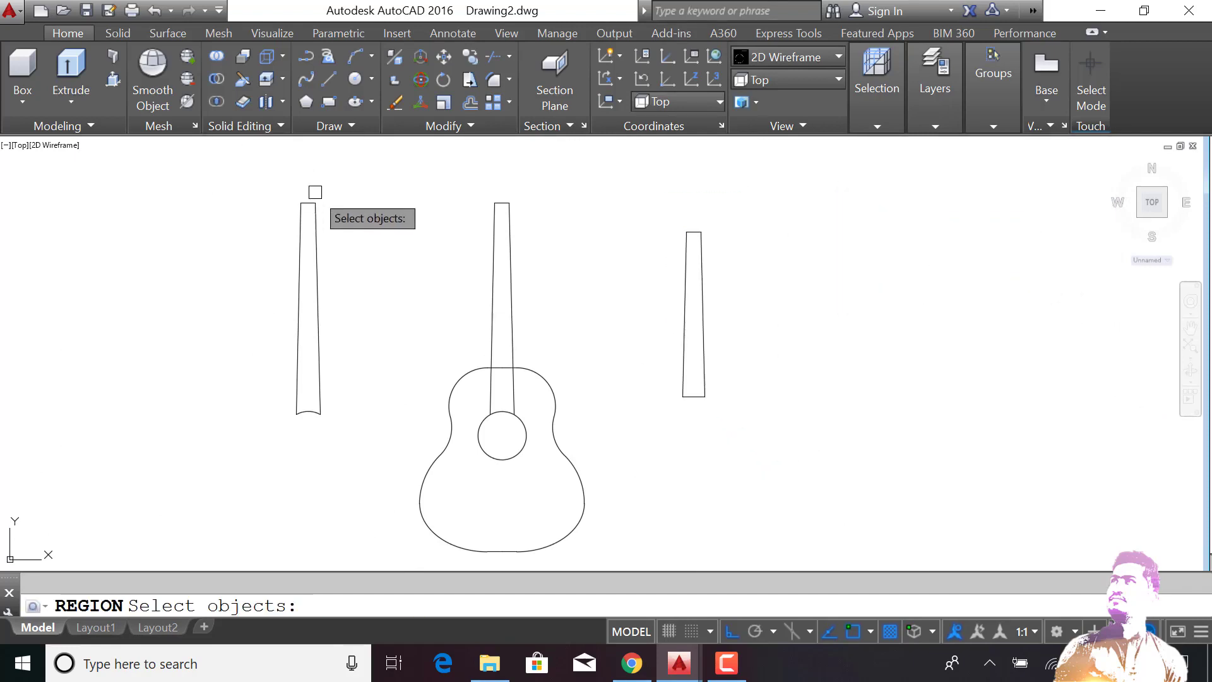
click(330, 187)
click(274, 432)
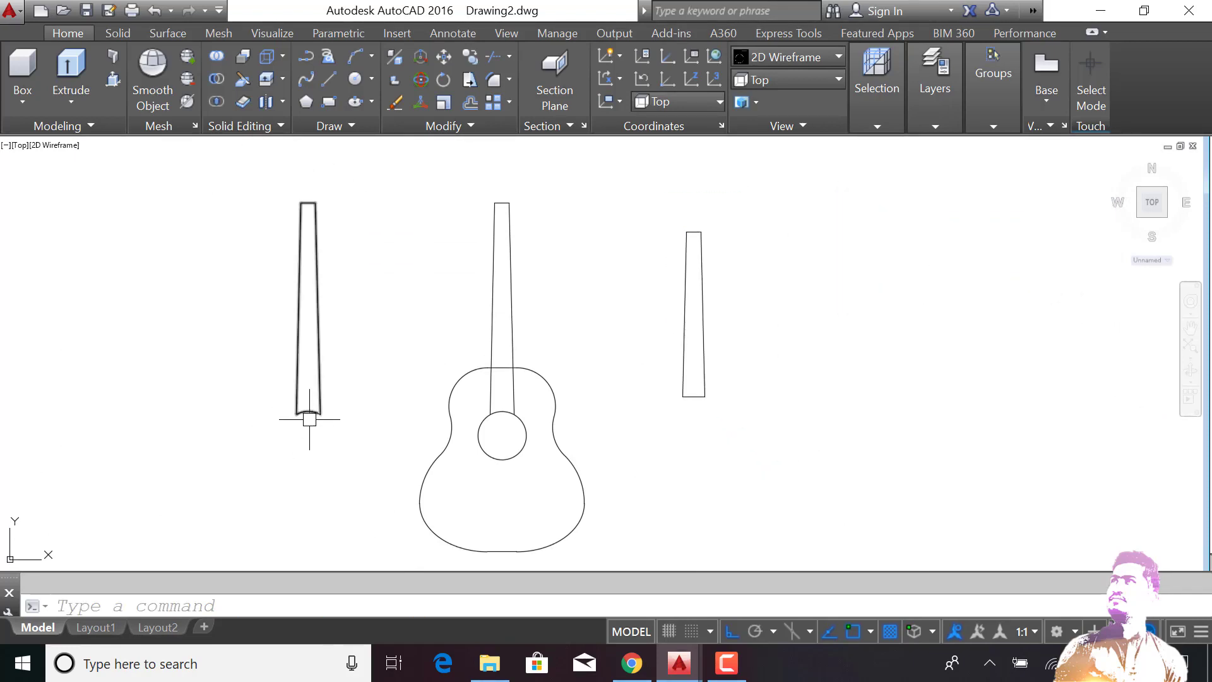
Copy the right neck outline and place the copy just to its right
scroll(697, 393, up, 4)
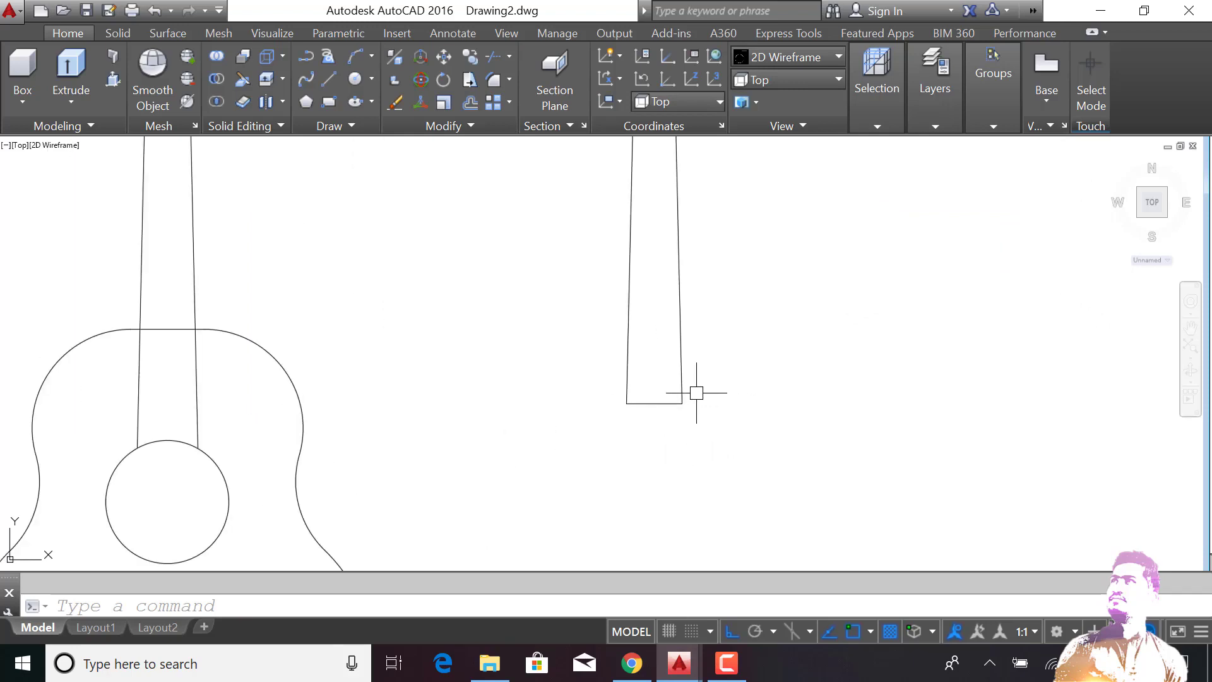
scroll(774, 430, down, 4)
text(co)
key(Return)
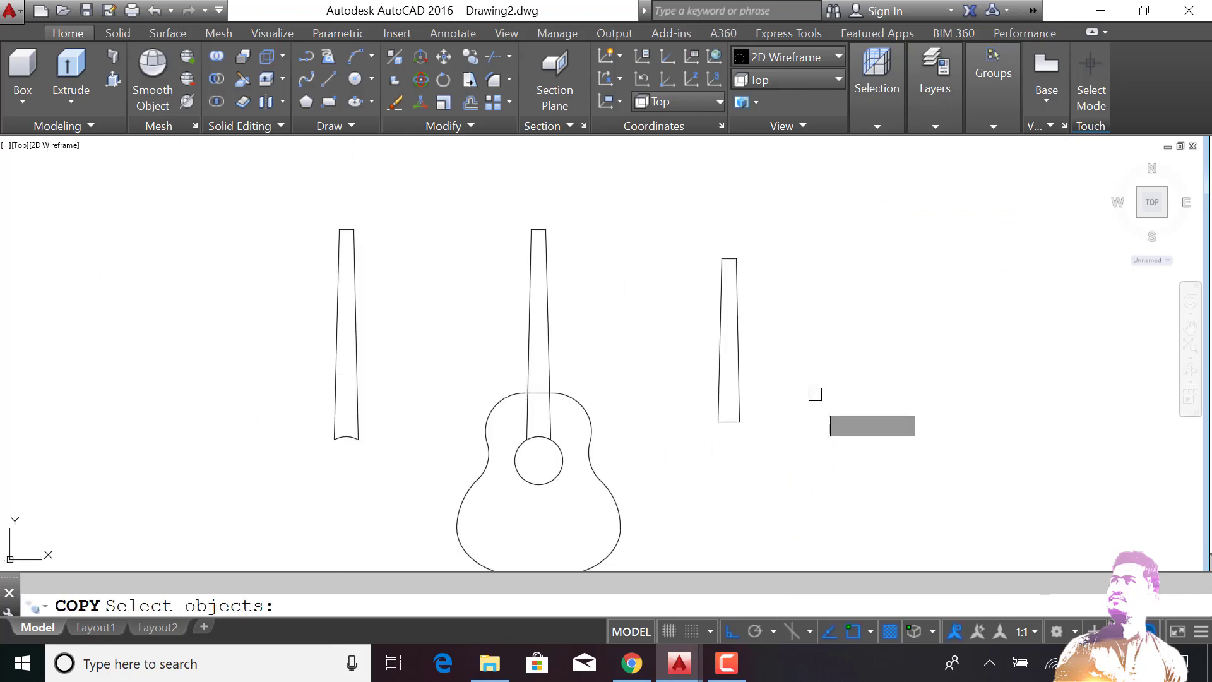
click(770, 229)
click(698, 441)
key(Return)
click(696, 483)
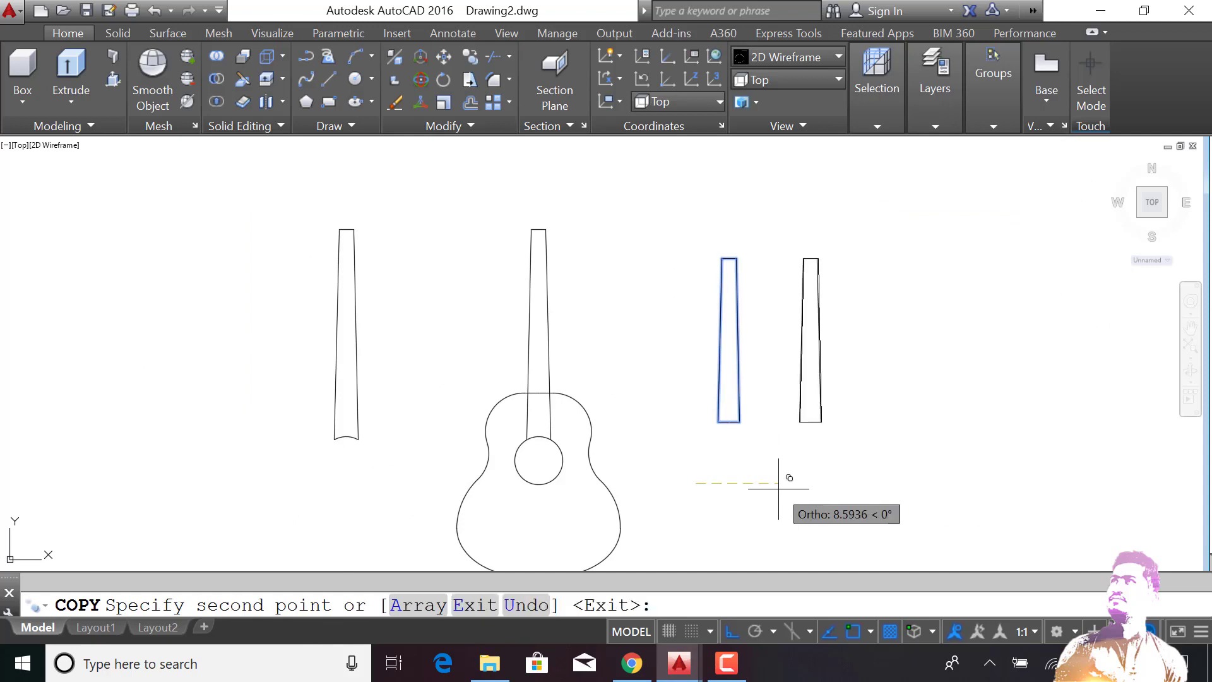
click(778, 483)
key(Return)
Draw a line across the neck copy's bottom and shift it 1 unit up the neck
scroll(815, 435, up, 3)
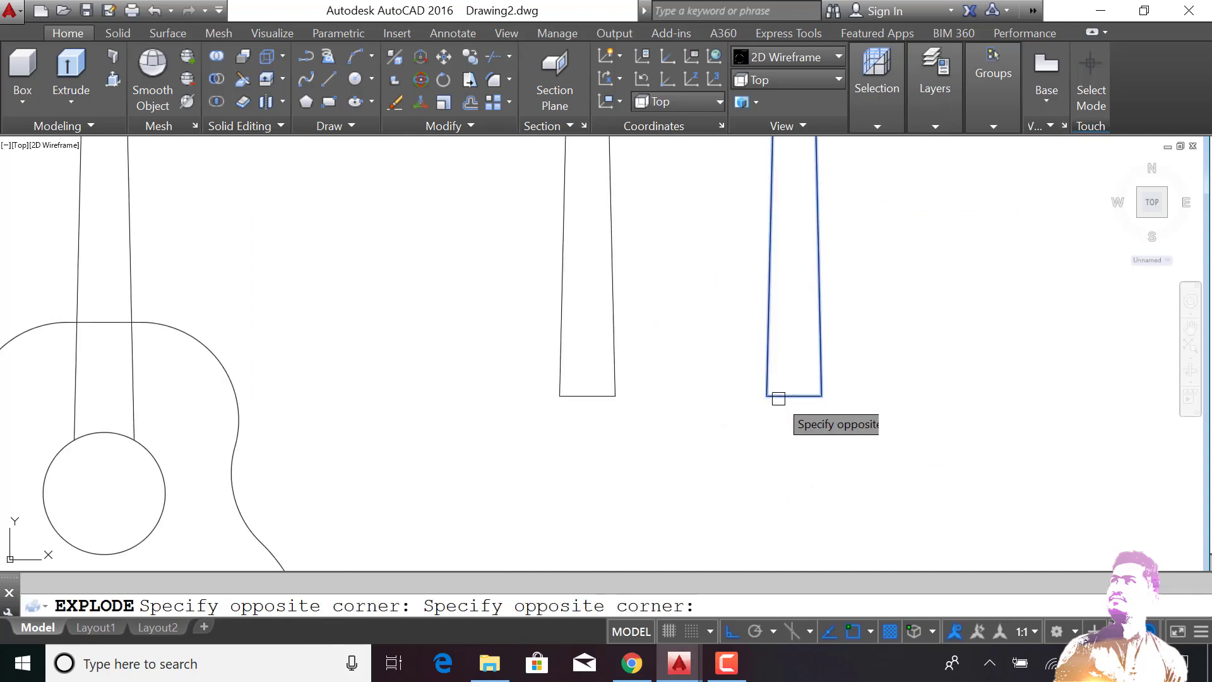
scroll(782, 393, up, 2)
scroll(792, 416, up, 3)
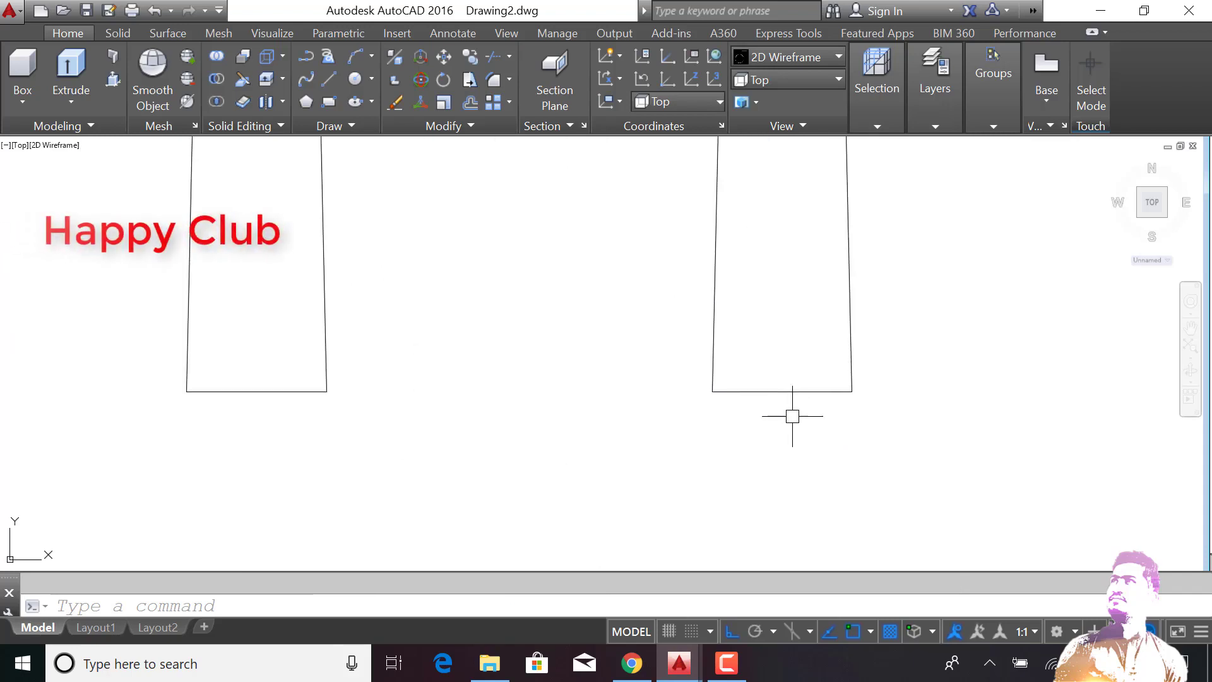
click(713, 390)
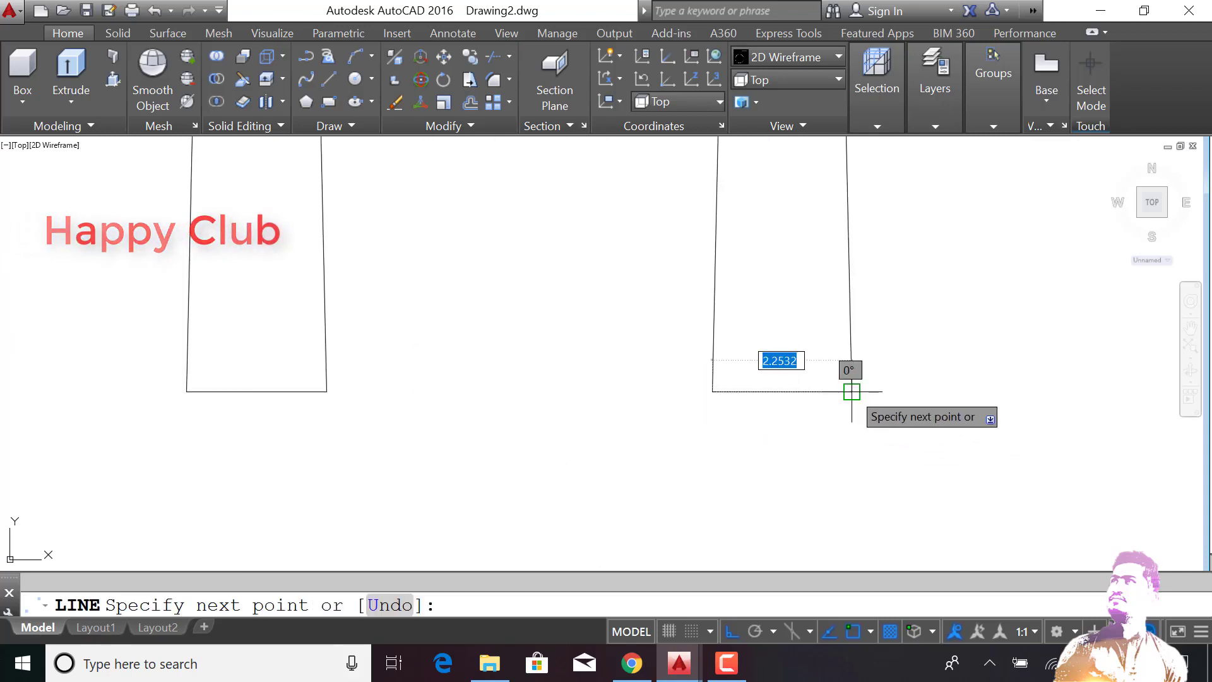
key(Return)
key(Return)
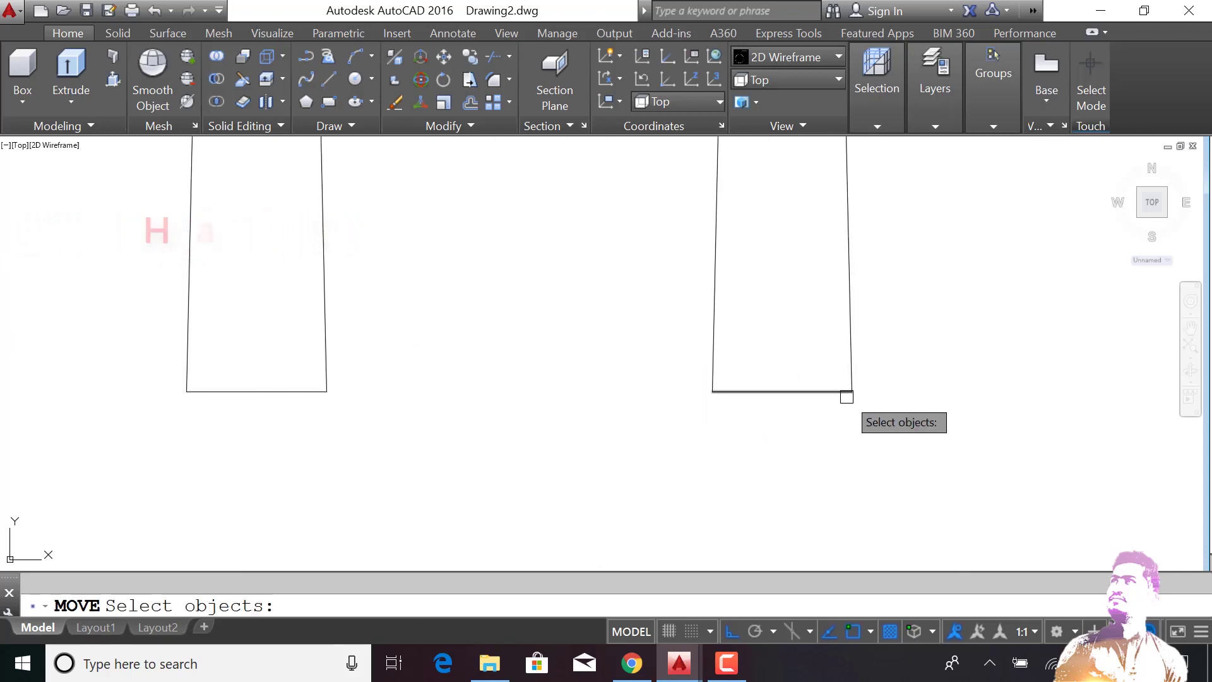
key(Return)
click(843, 458)
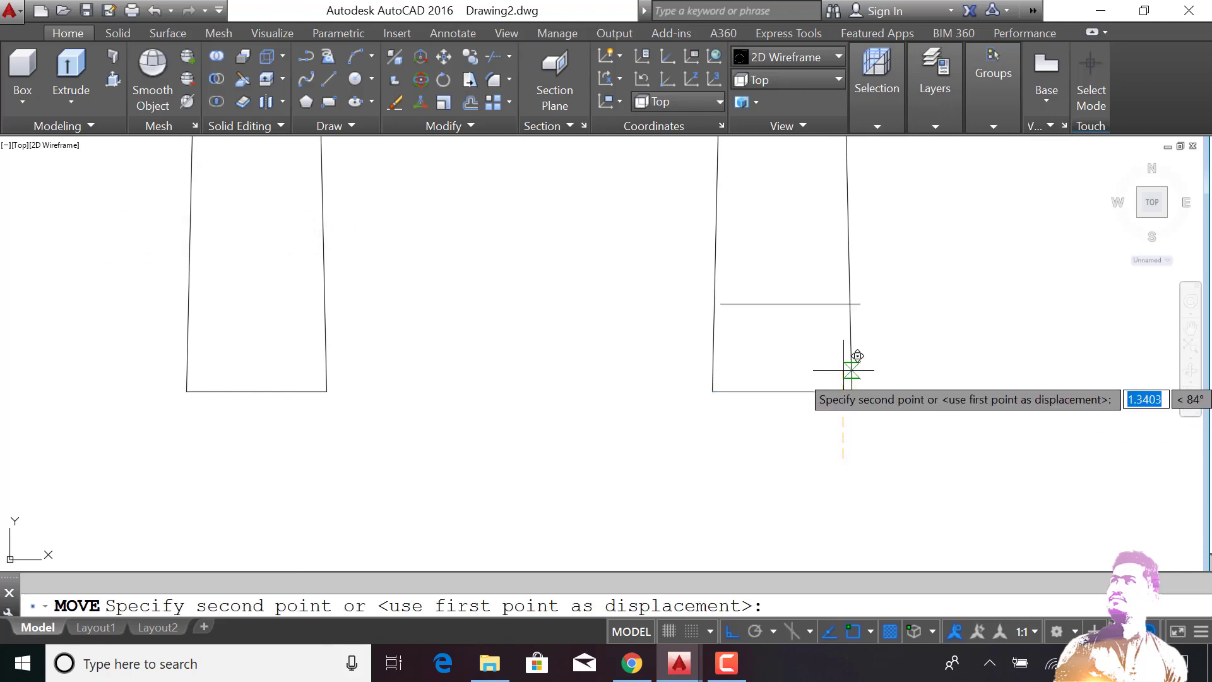
text(1)
key(Return)
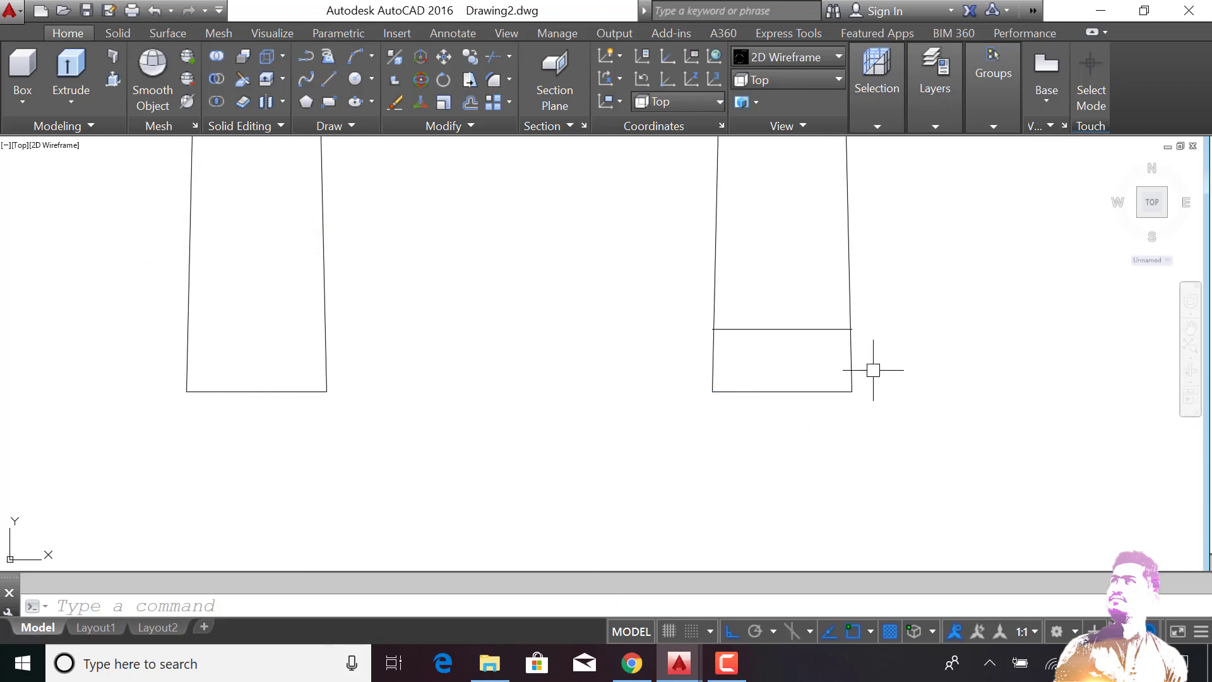
text(tr)
Trim away the neck copy's lines above the new line, leaving a small block
key(Return)
drag(875, 284, 677, 247)
key(Return)
scroll(579, 291, down, 2)
text(re)
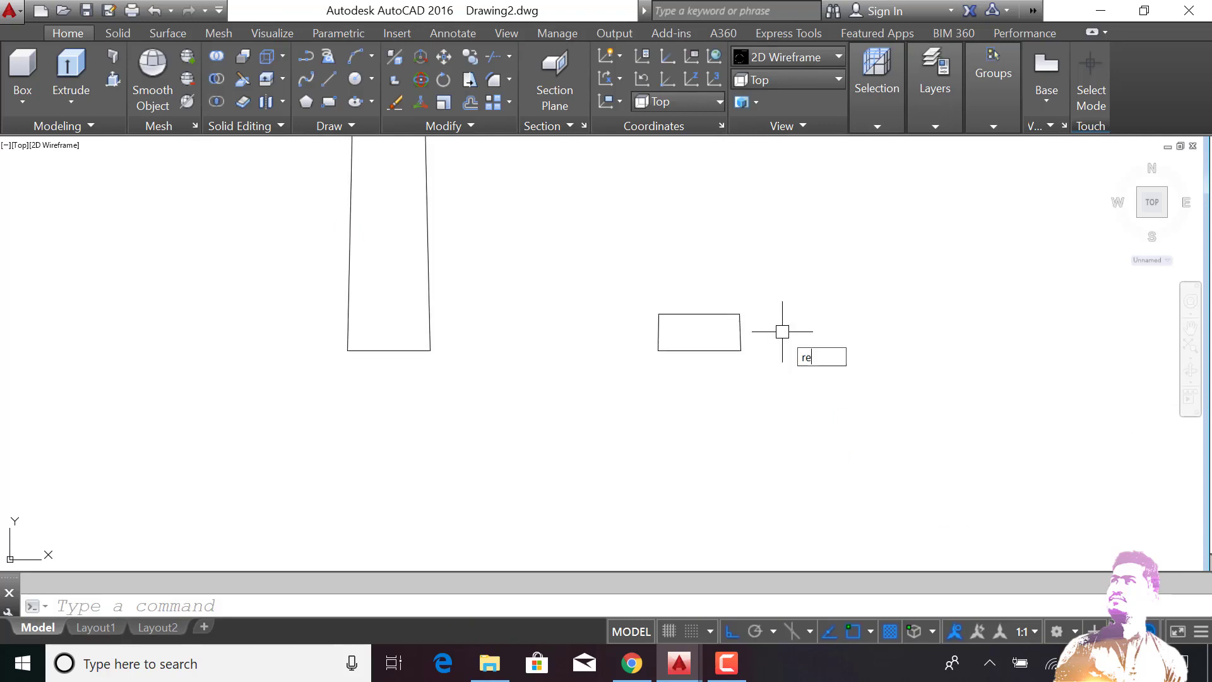
Convert the small rectangular block into a region
key(Return)
click(791, 278)
click(662, 373)
key(Return)
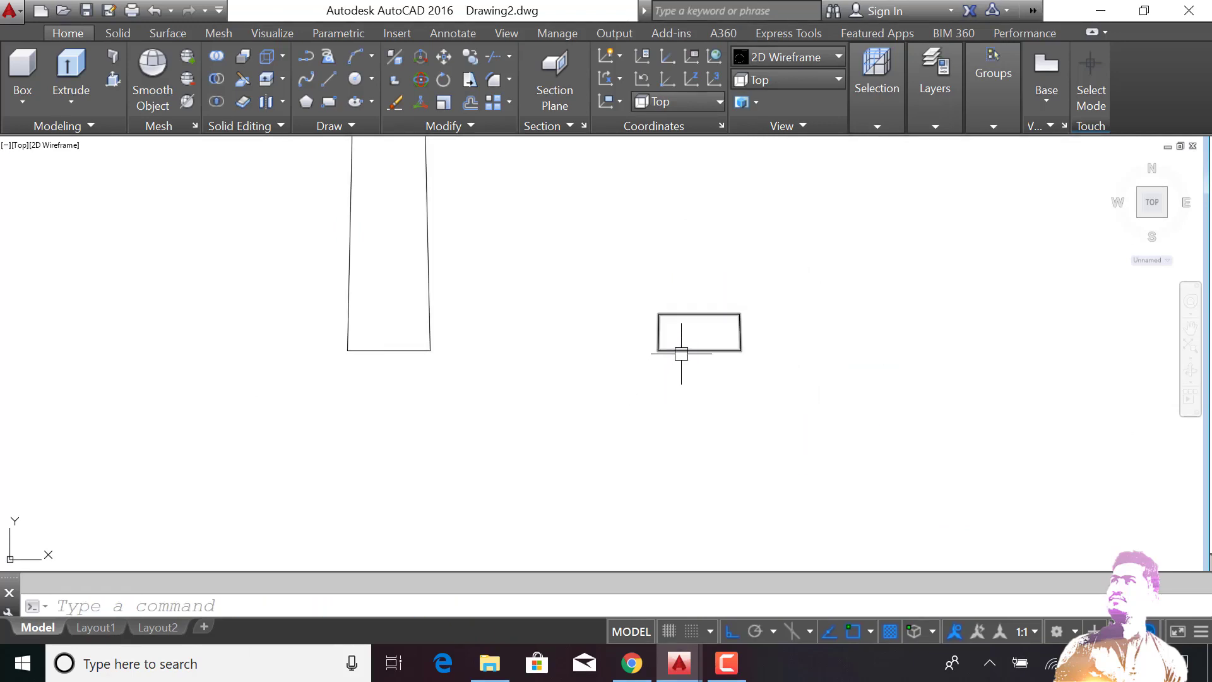
scroll(688, 378, down, 2)
scroll(688, 382, down, 2)
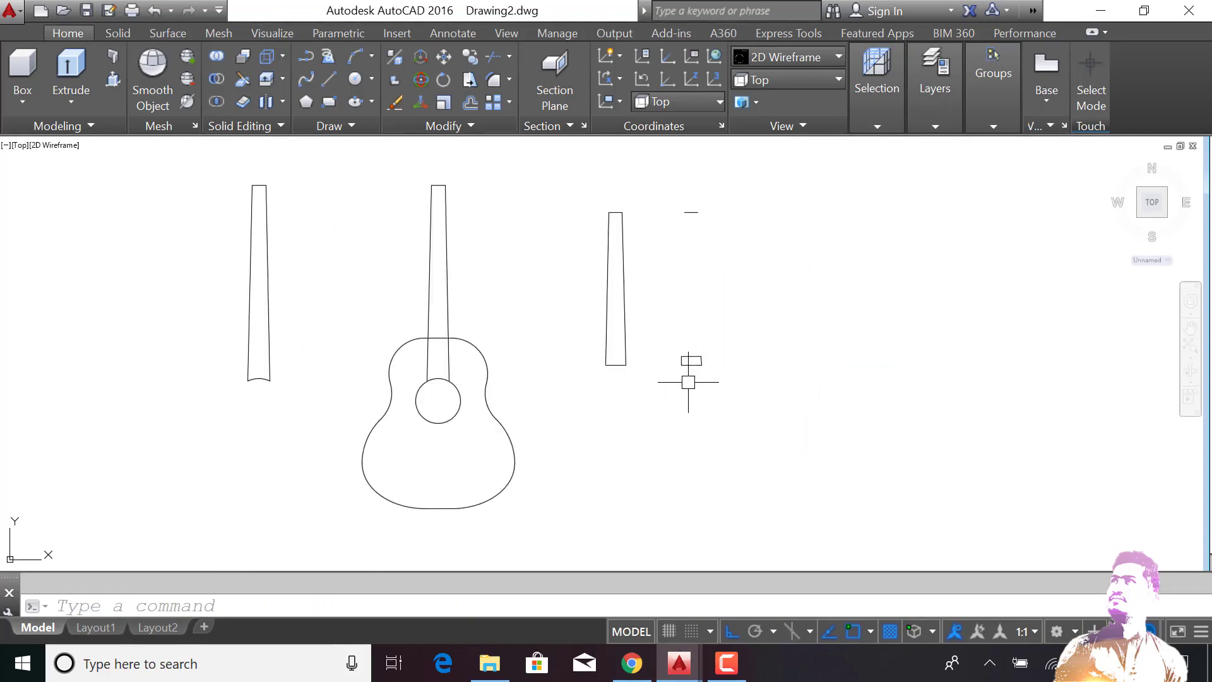
scroll(457, 516, up, 3)
Offset the guitar body outline to create a doubled parallel outline
scroll(503, 411, down, 2)
text(o)
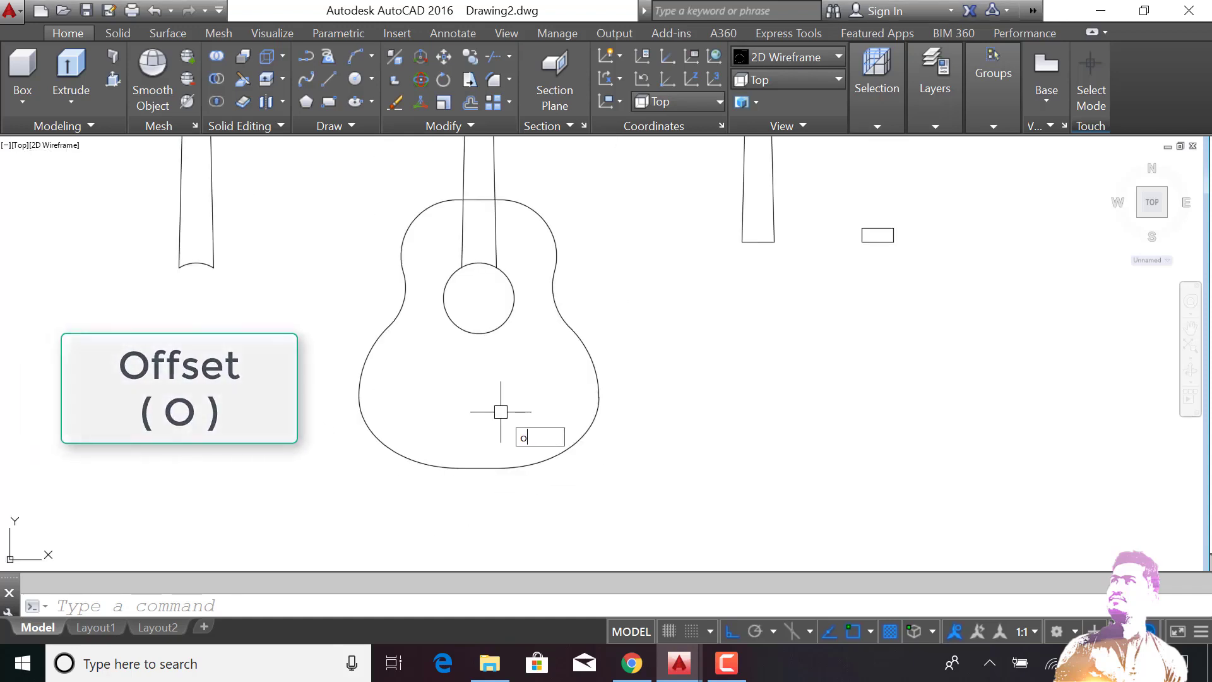
key(Return)
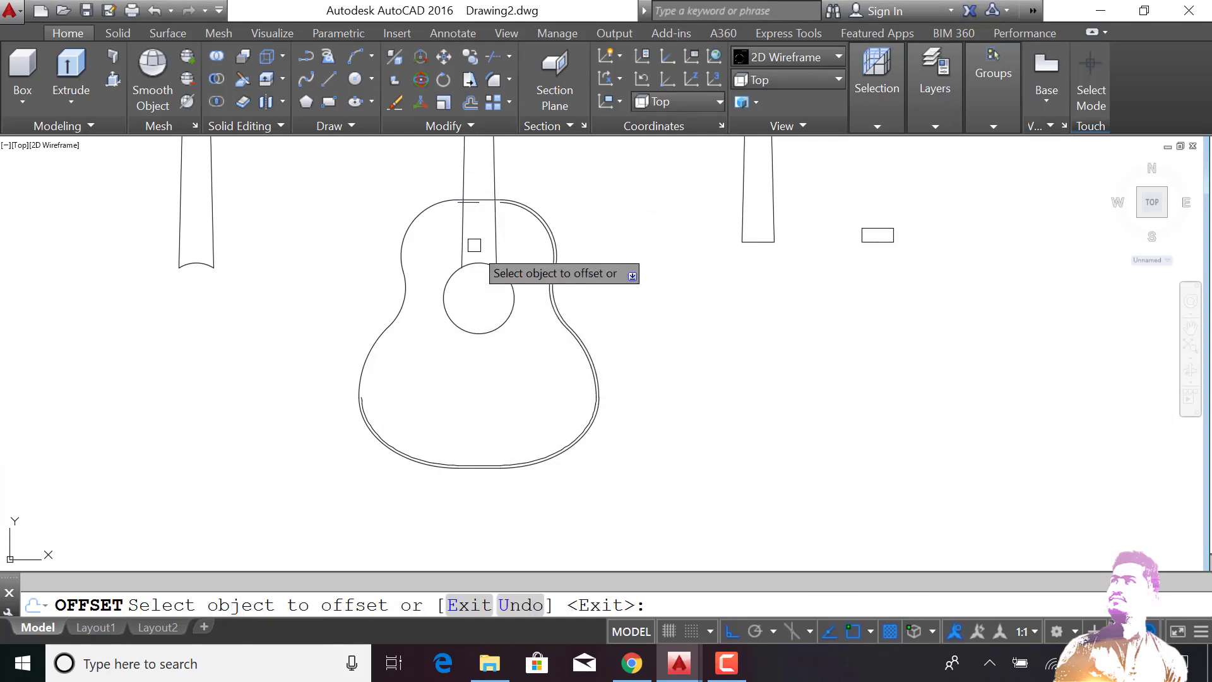
scroll(486, 208, up, 2)
click(389, 353)
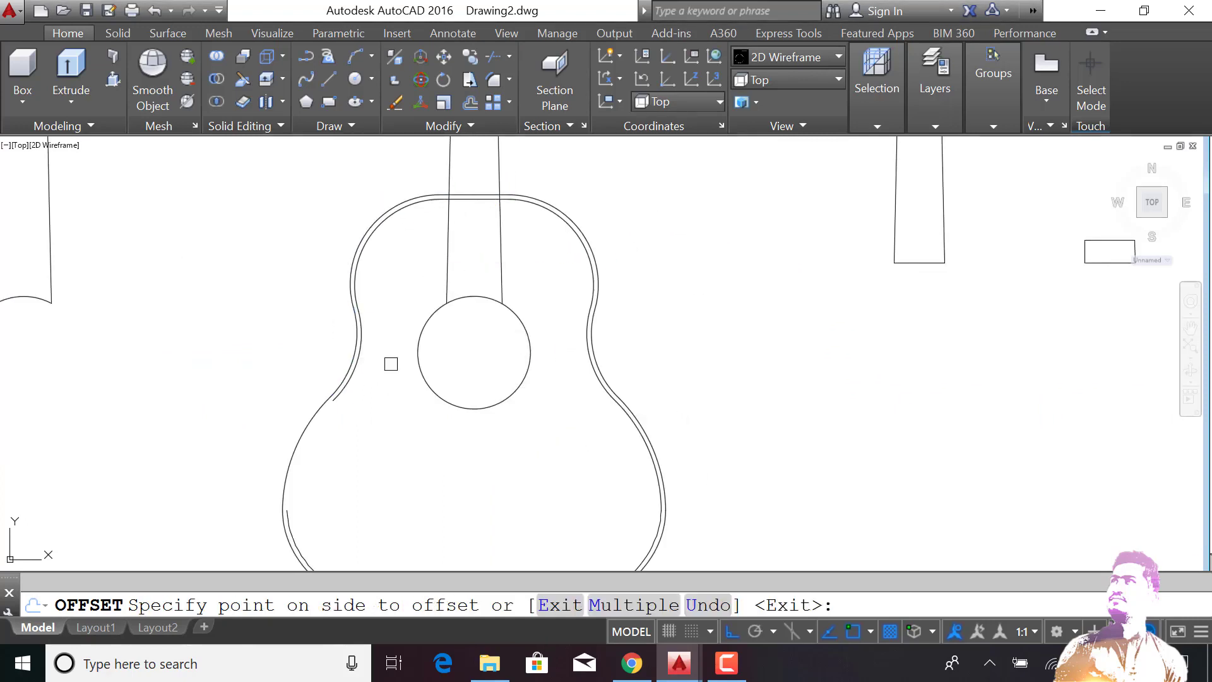
click(368, 452)
scroll(407, 465, down, 2)
key(Escape)
Draw a rectangular bridge below the sound hole and reposition it
scroll(456, 488, up, 2)
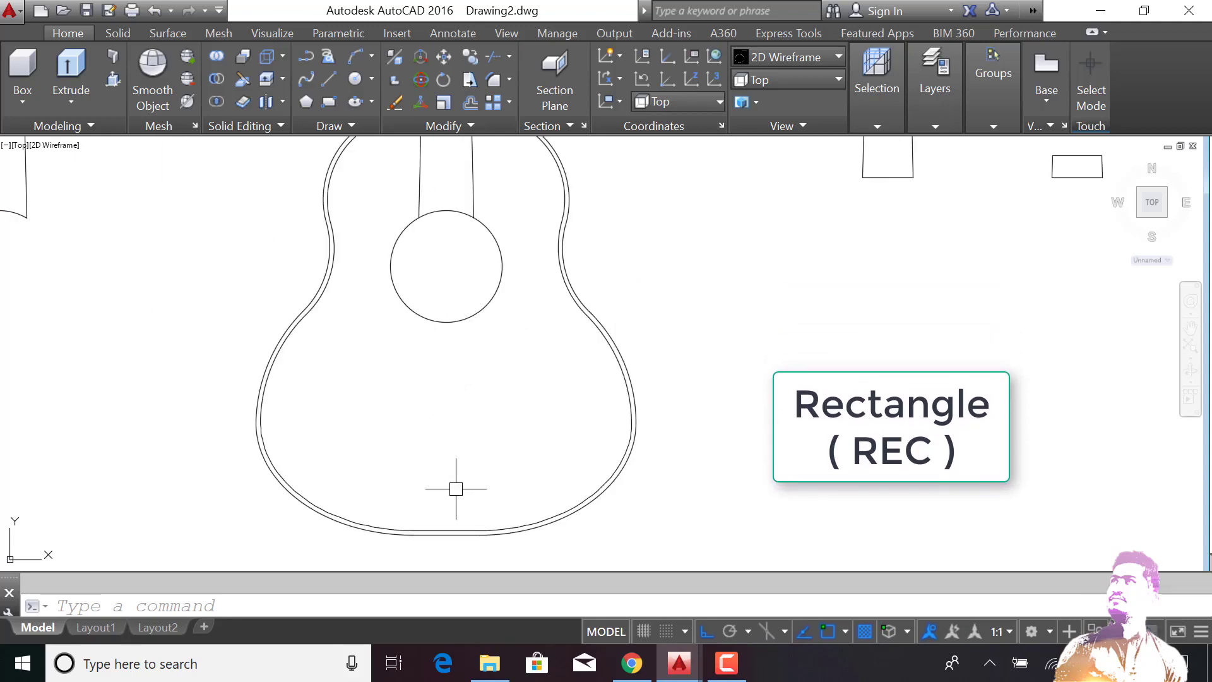
text(REC)
key(Return)
click(393, 374)
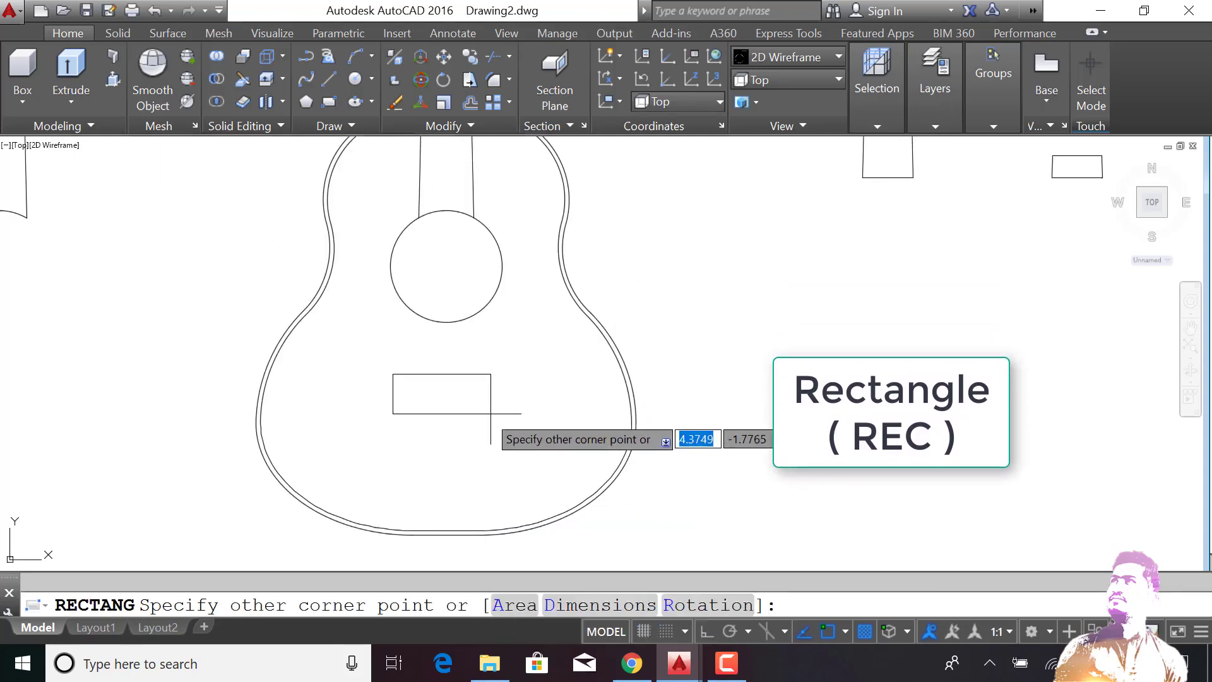
click(523, 408)
text(m)
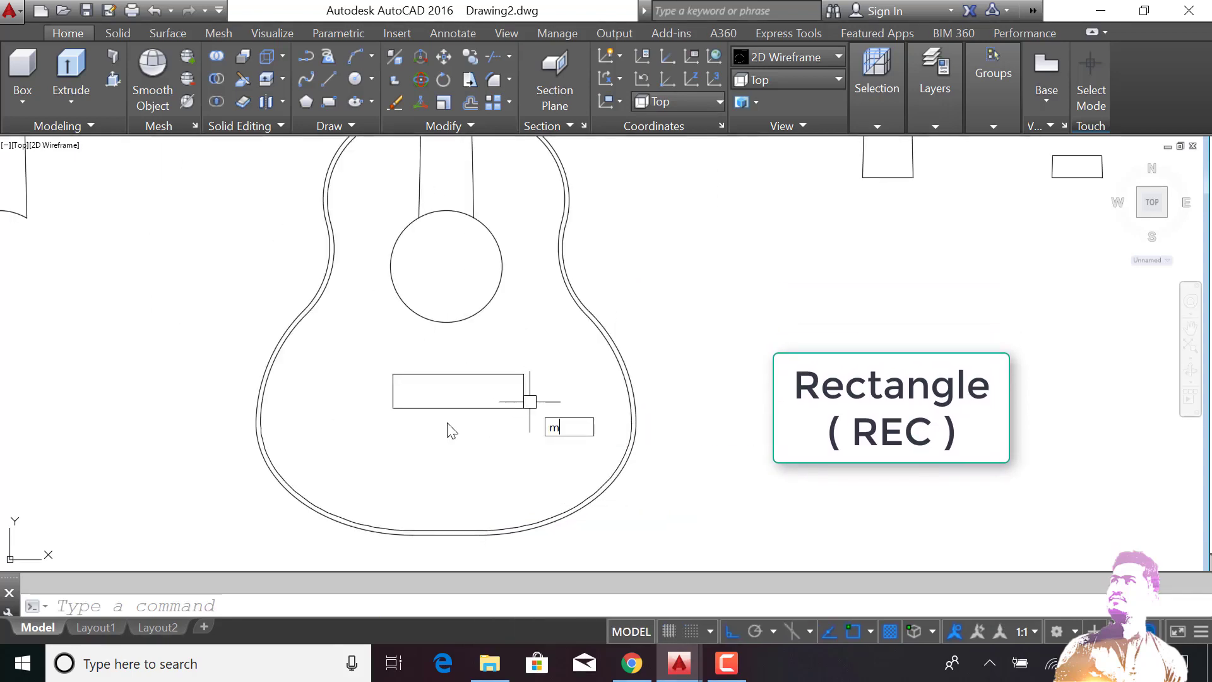
key(Return)
click(457, 374)
key(Return)
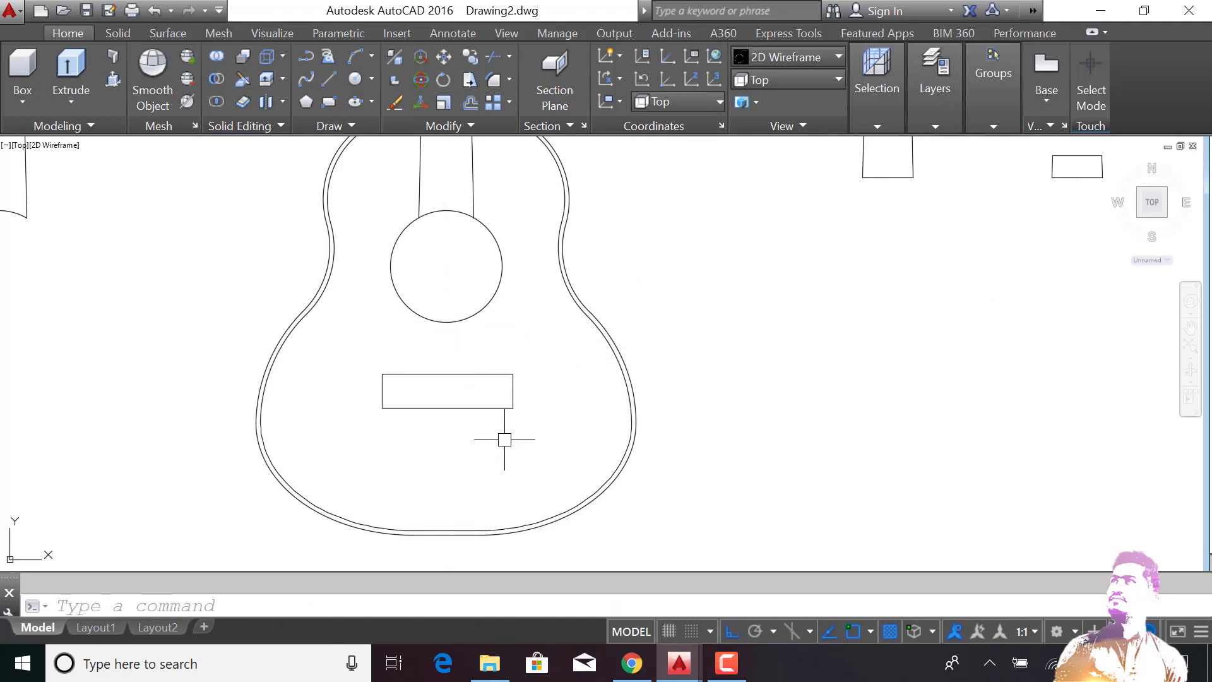
Add a thin rectangle across the middle of the bridge, then orbit into a tilted 3D view
text(rec)
key(Return)
scroll(445, 410, up, 4)
click(286, 407)
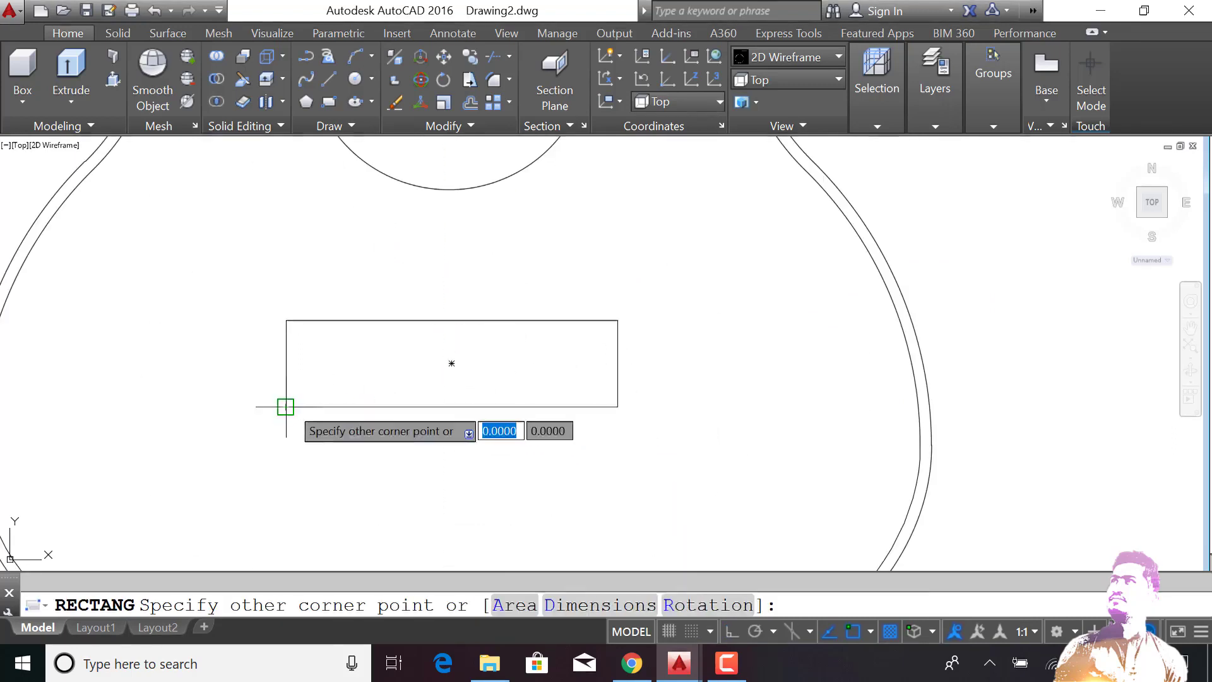
click(618, 378)
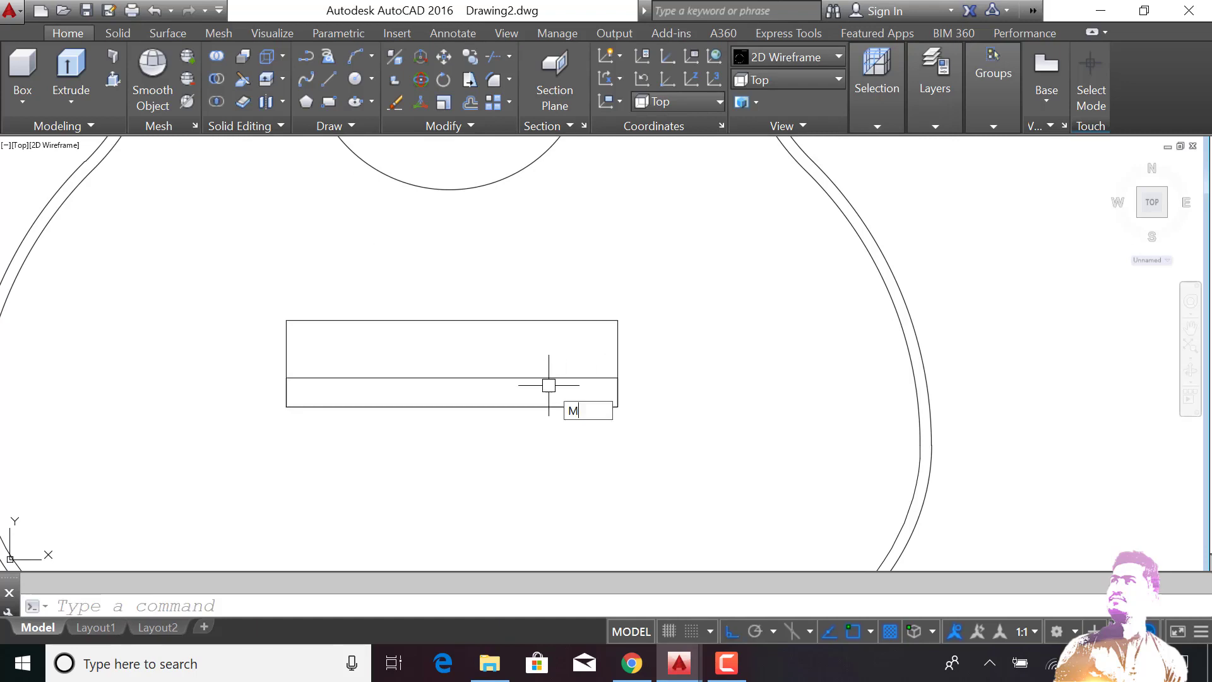
key(Return)
click(286, 392)
click(286, 364)
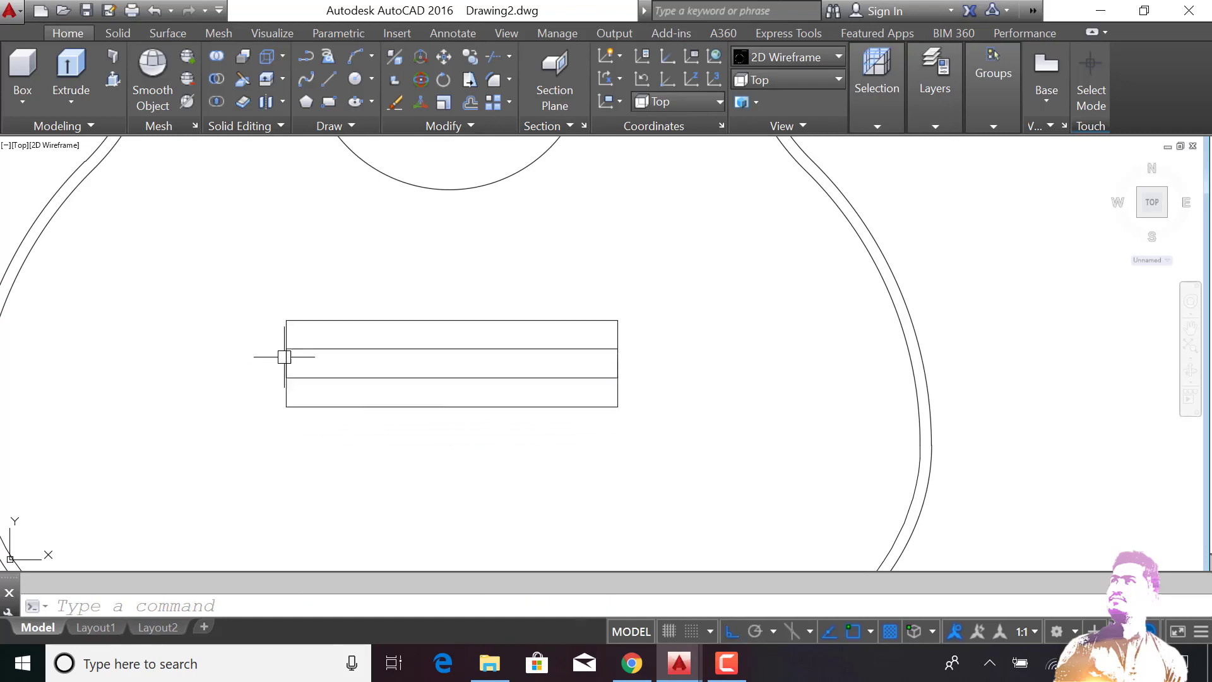
scroll(356, 380, down, 2)
scroll(357, 381, down, 1)
click(1191, 370)
mouse_move(442, 404)
mouse_down()
mouse_move(285, 439)
mouse_move(366, 480)
mouse_move(460, 460)
mouse_move(400, 495)
mouse_move(424, 484)
mouse_up()
Copy the whole guitar outline 60 units to the side
scroll(424, 485, down, 2)
key(Escape)
text(co)
key(Return)
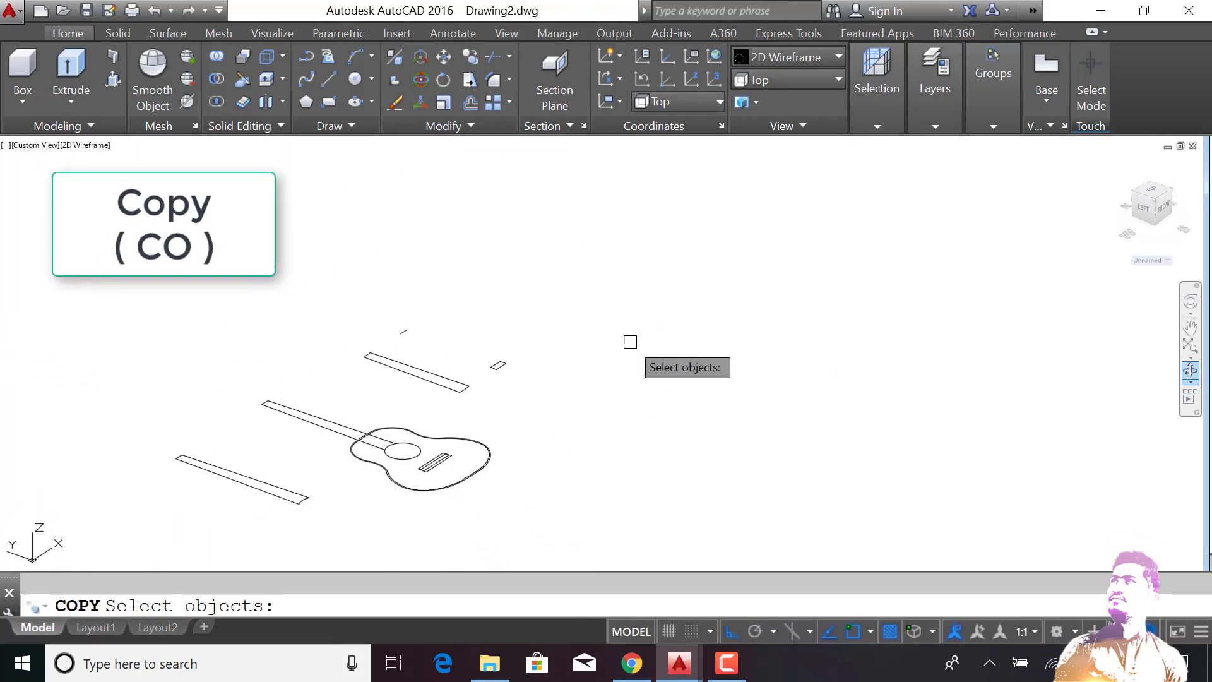
click(514, 419)
click(356, 500)
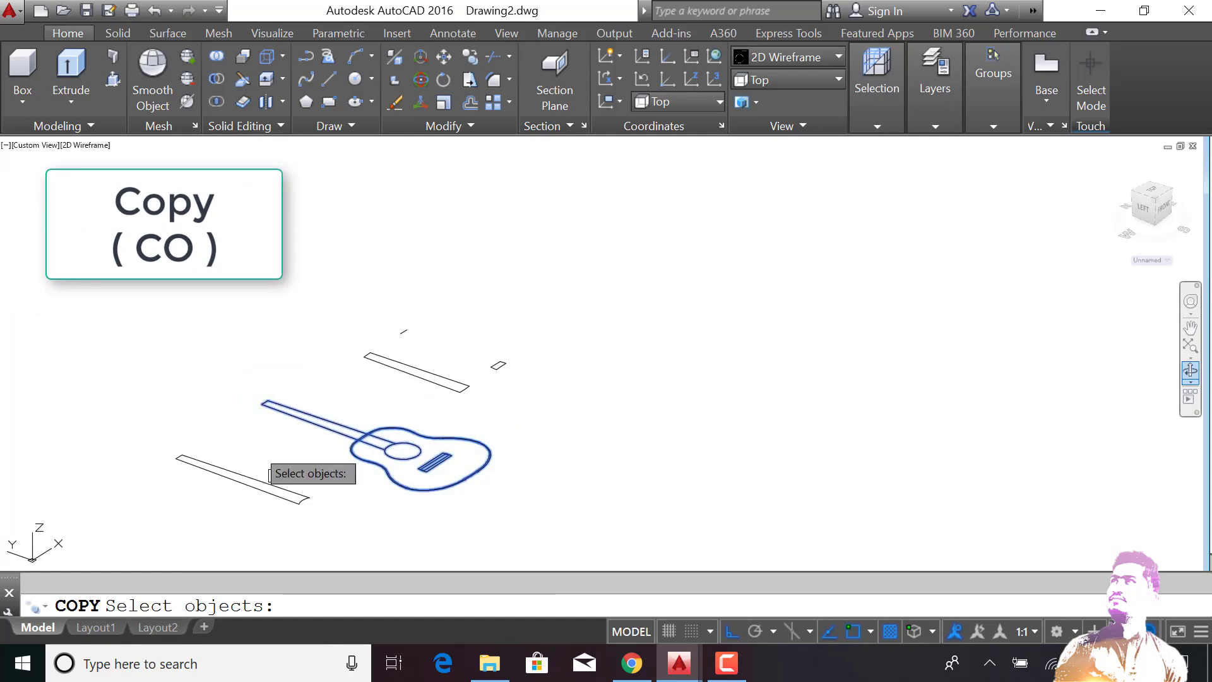
key(Return)
click(362, 532)
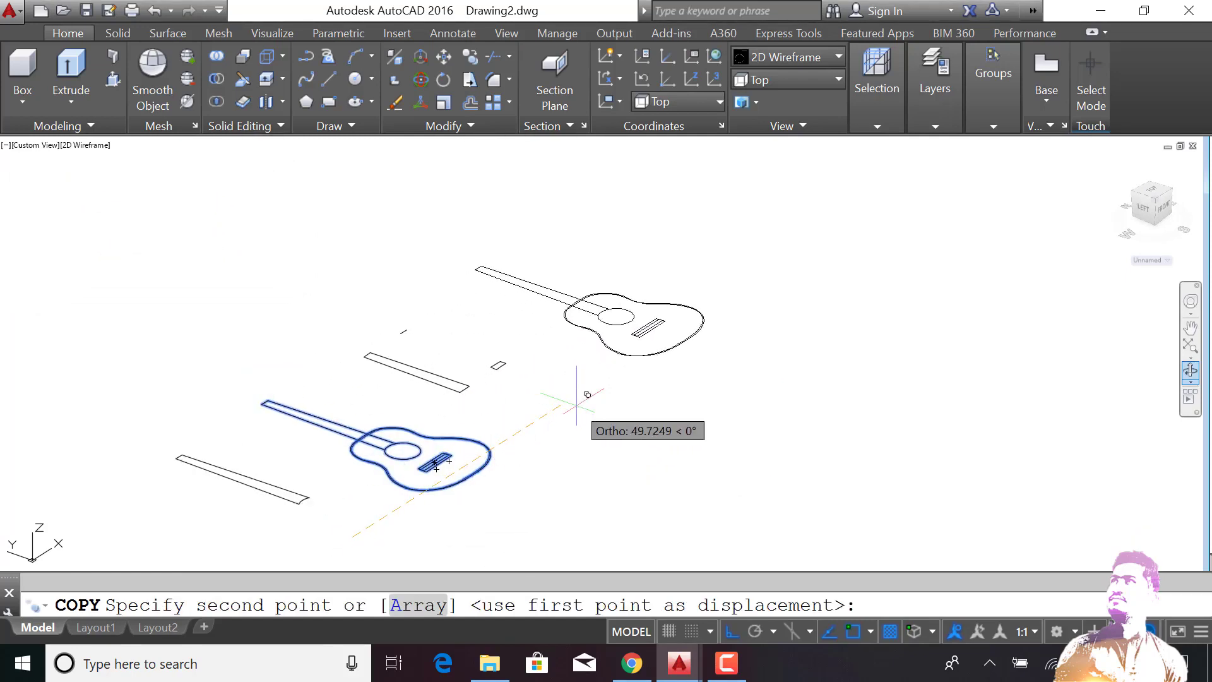
text(60)
key(Return)
key(Return)
middle_drag(577, 395, 658, 344)
Select the copied guitar's outlines for conversion into regions
text(reg)
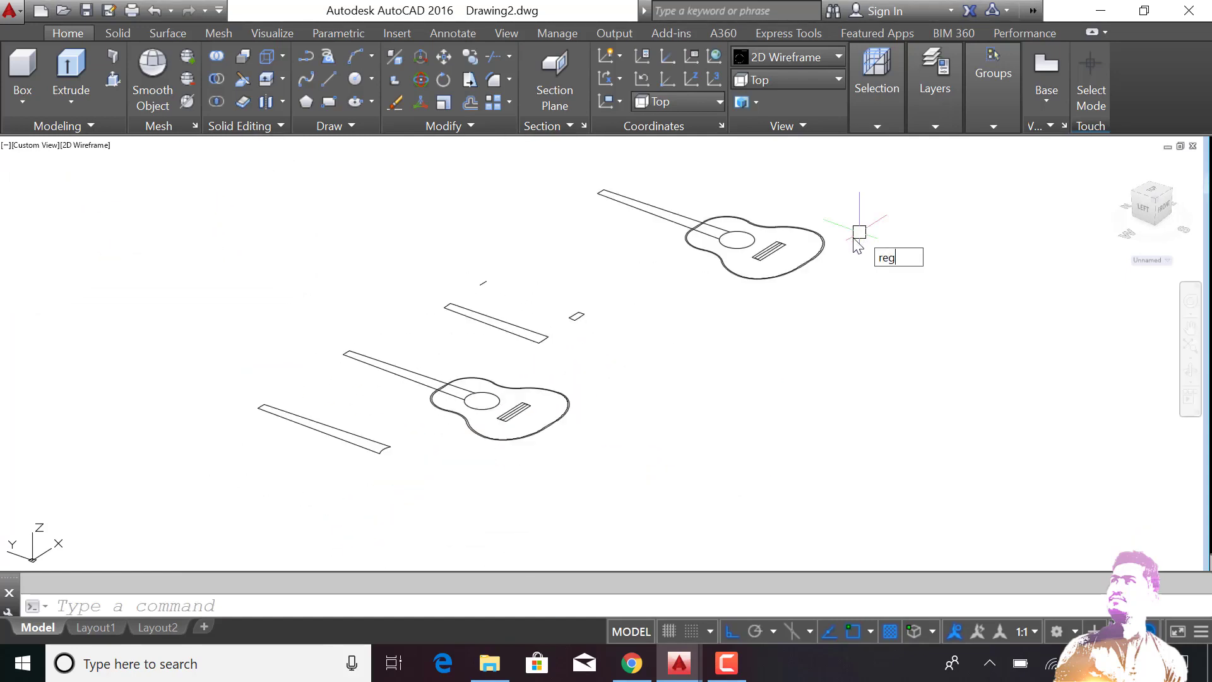
click(859, 193)
click(689, 312)
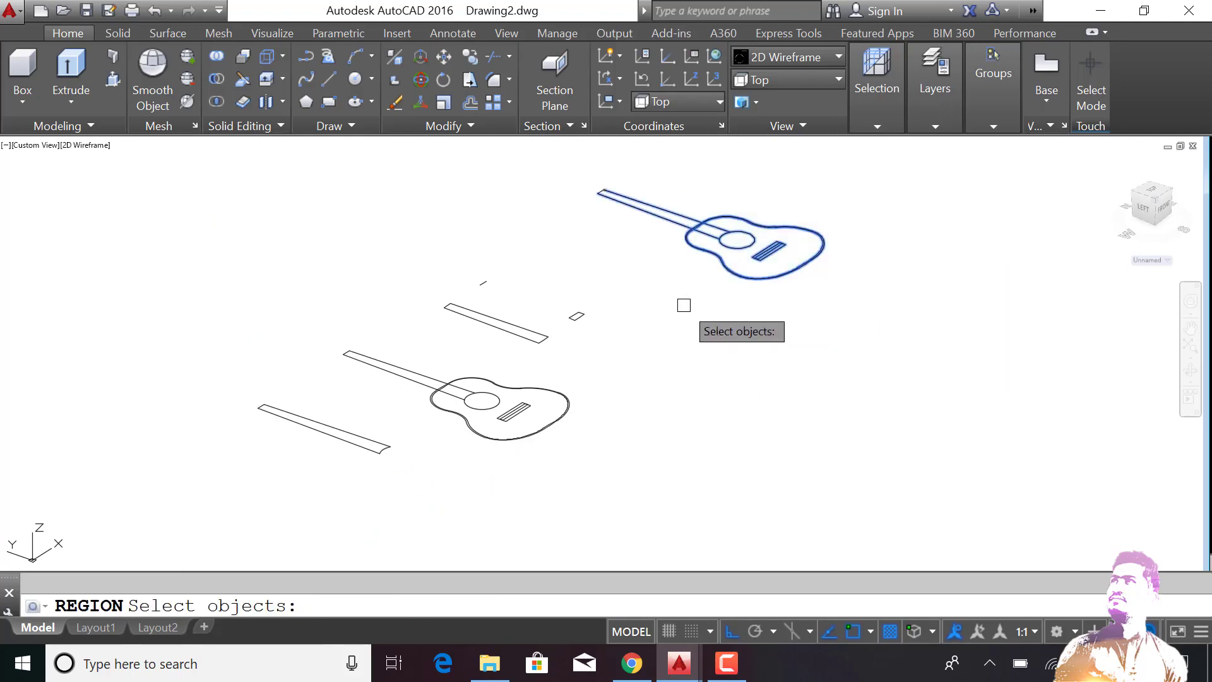
Extrude the copied guitar body outline into a solid
scroll(776, 275, up, 5)
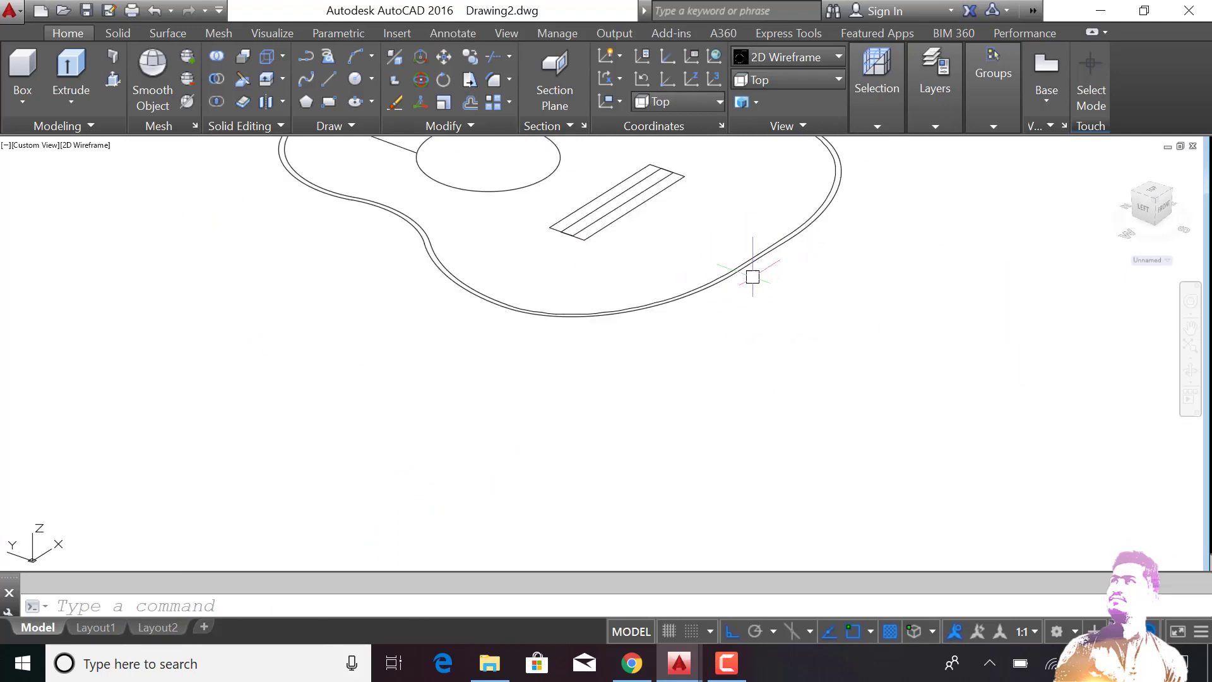
text(ext)
key(Return)
scroll(726, 350, up, 3)
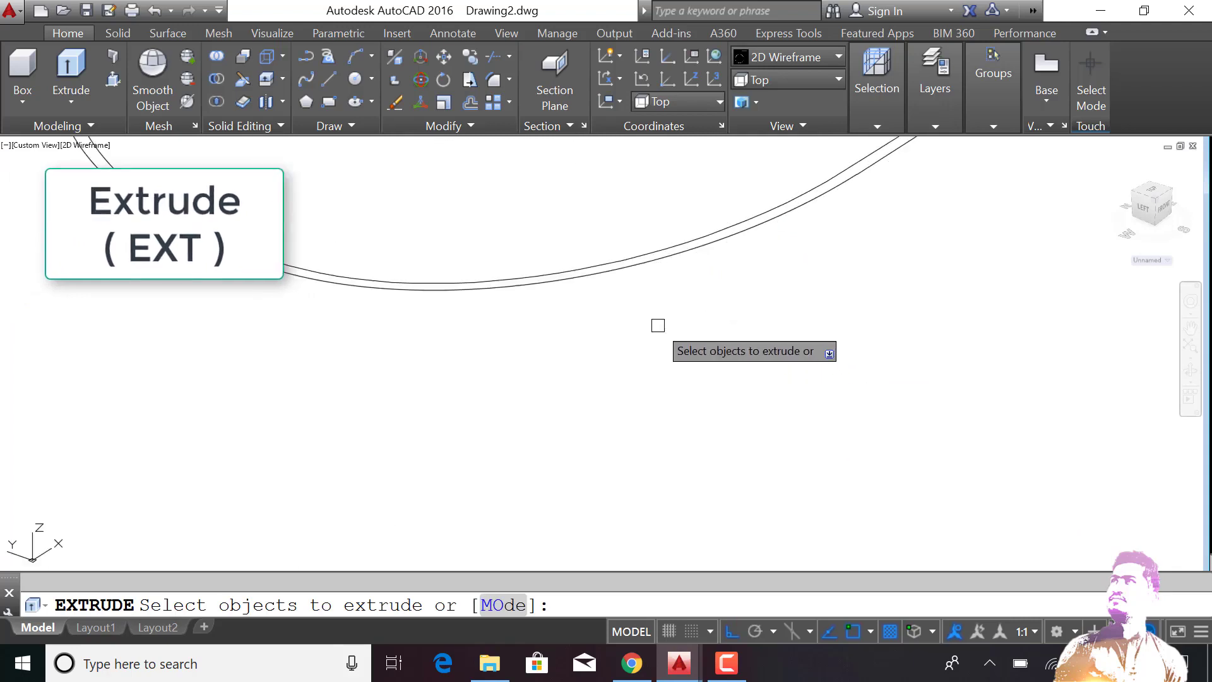
click(651, 261)
key(Return)
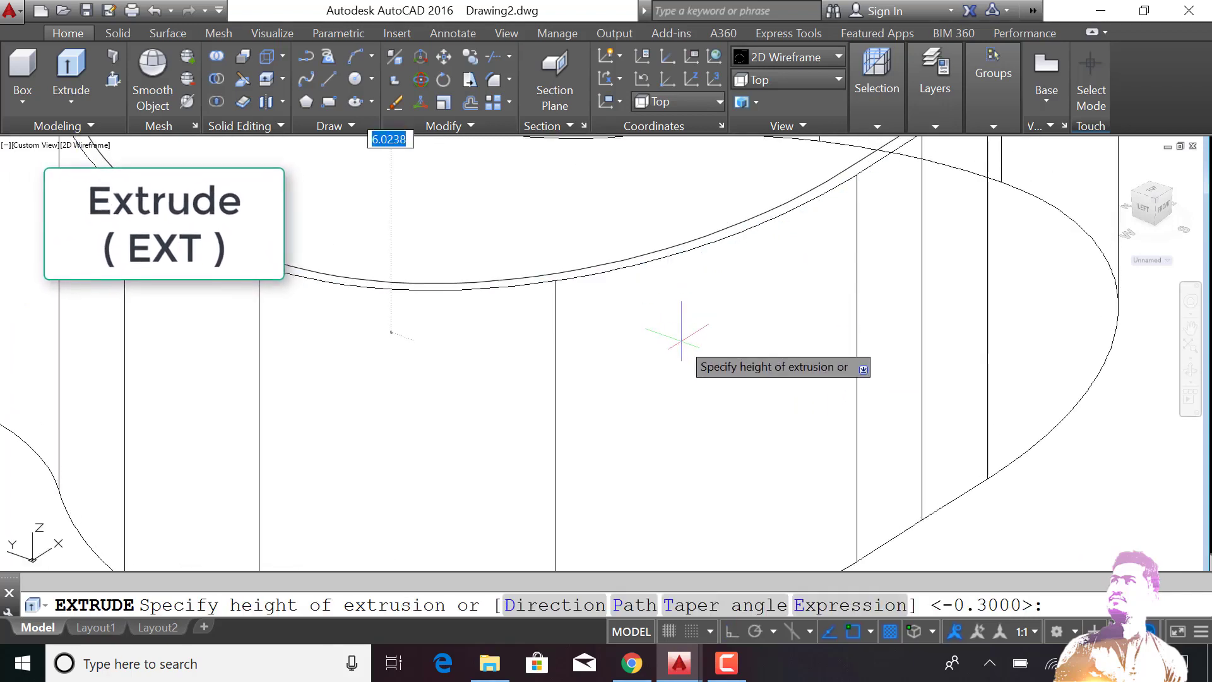
text(3)
key(Return)
scroll(683, 344, down, 3)
scroll(676, 328, down, 2)
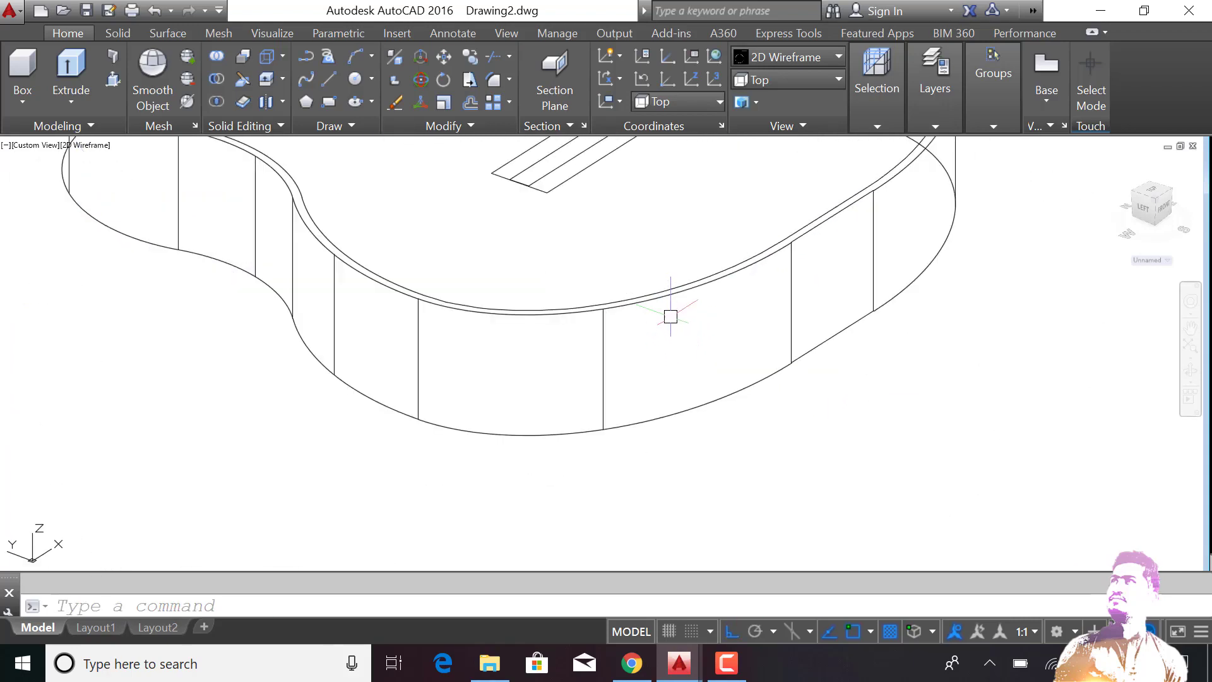
Extrude the second body outline 2.8 units tall
key(Return)
click(658, 292)
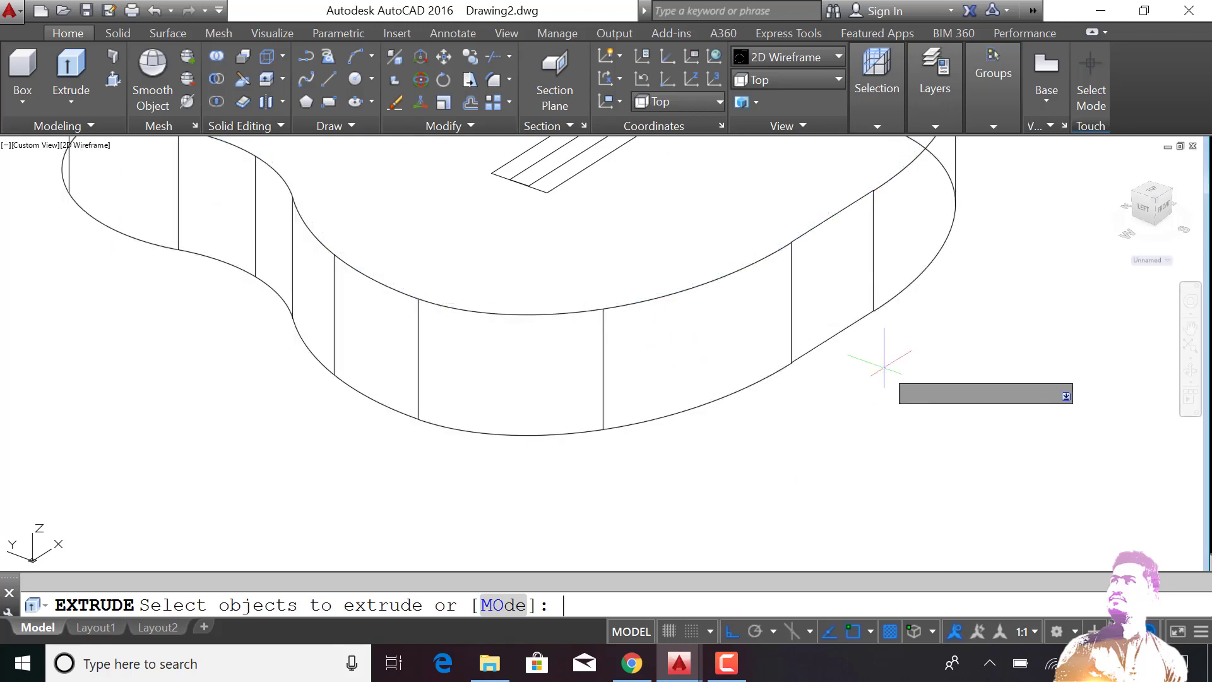
key(Return)
text(2.8)
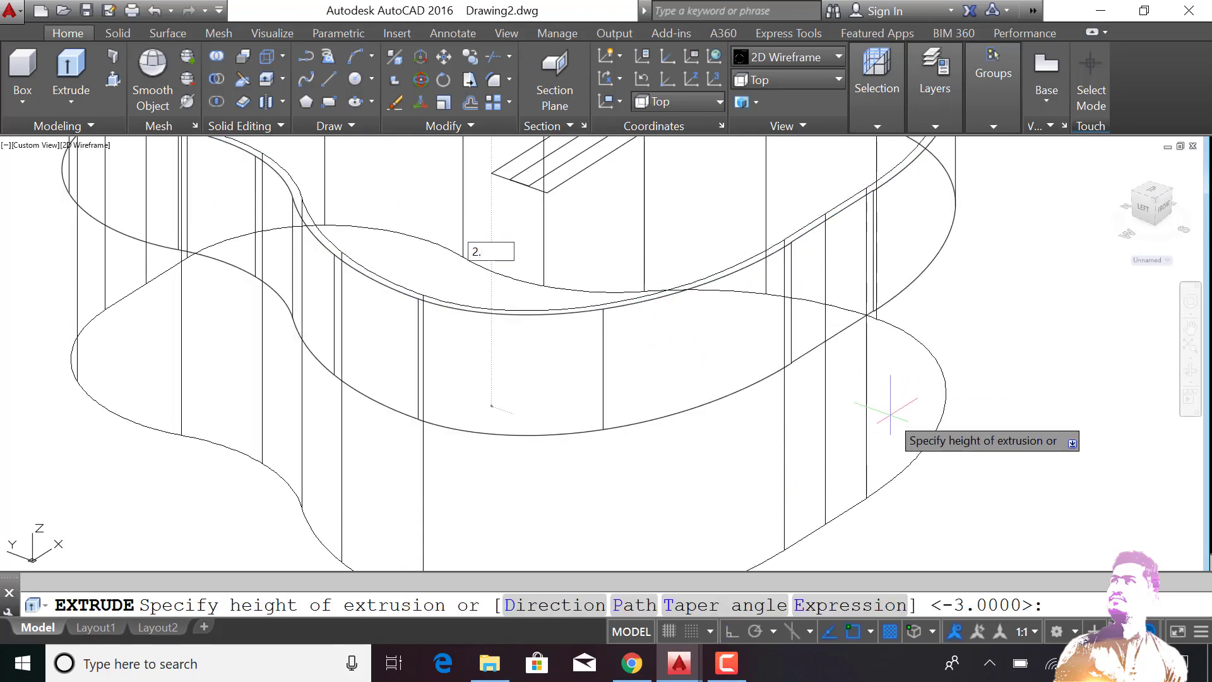
key(Return)
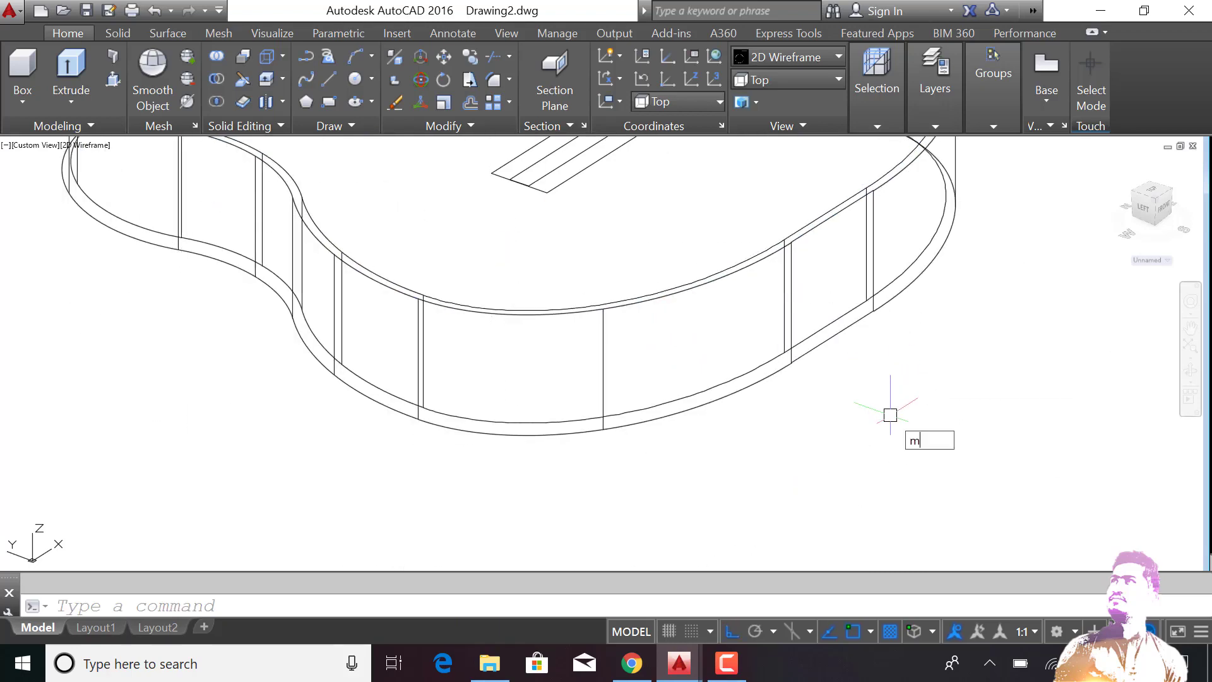
Shift the extruded body solid by 0.1 units
text(m)
key(Return)
click(709, 396)
key(Return)
click(936, 382)
text(.1)
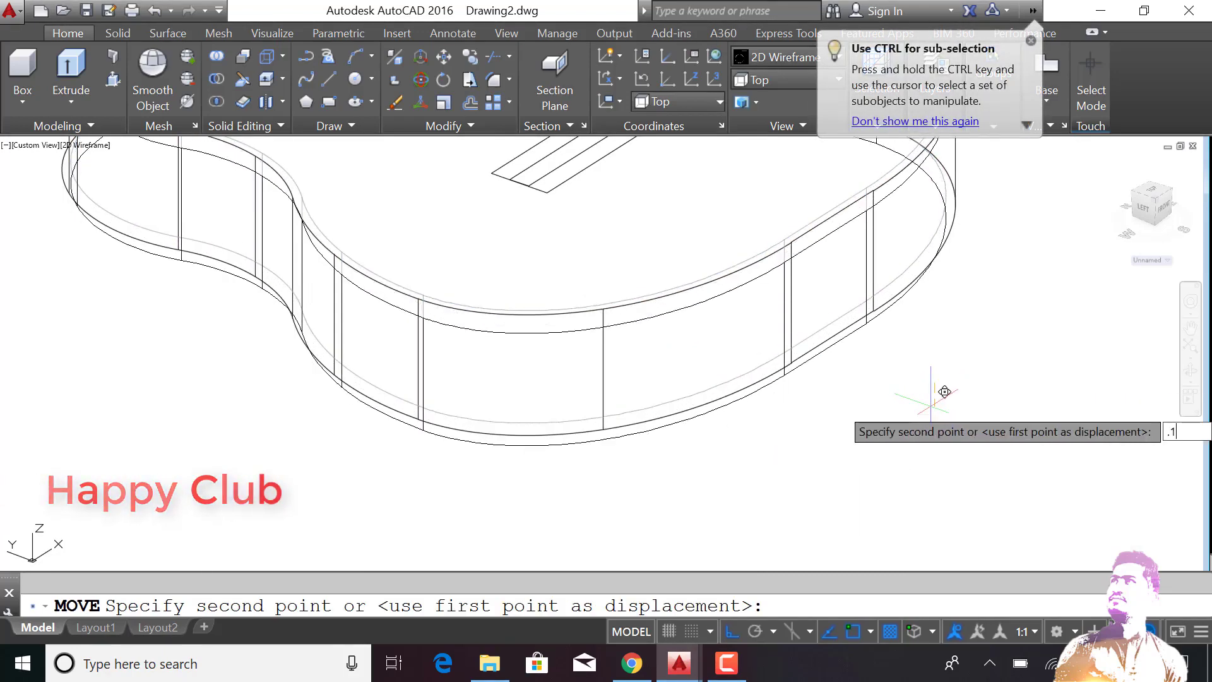
key(Return)
scroll(931, 404, down, 2)
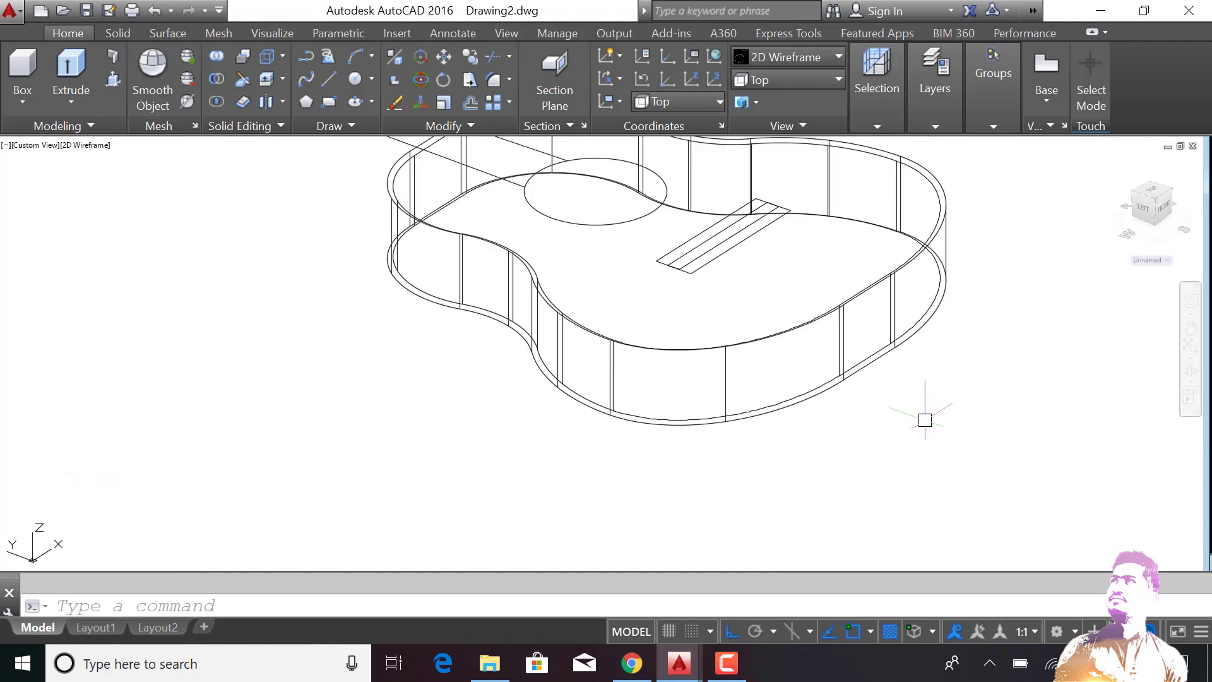
scroll(922, 415, down, 2)
Extrude the sound-hole circle 2 units into a cylinder
text(t)
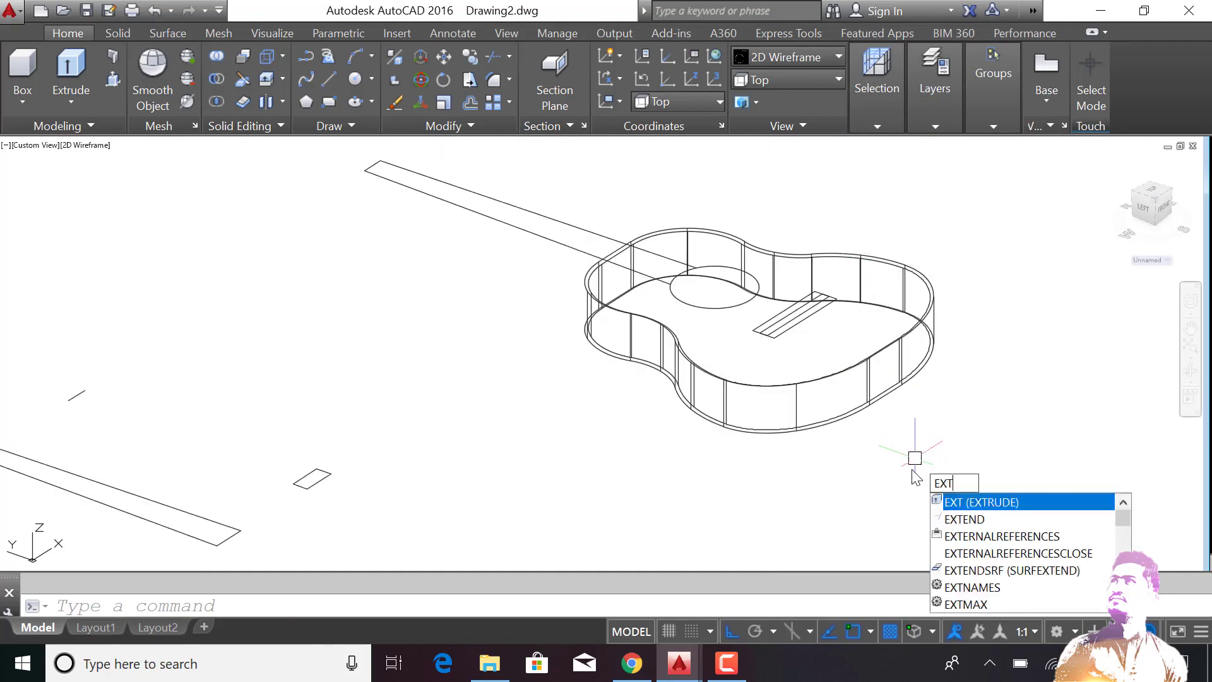
key(Return)
click(719, 307)
key(Return)
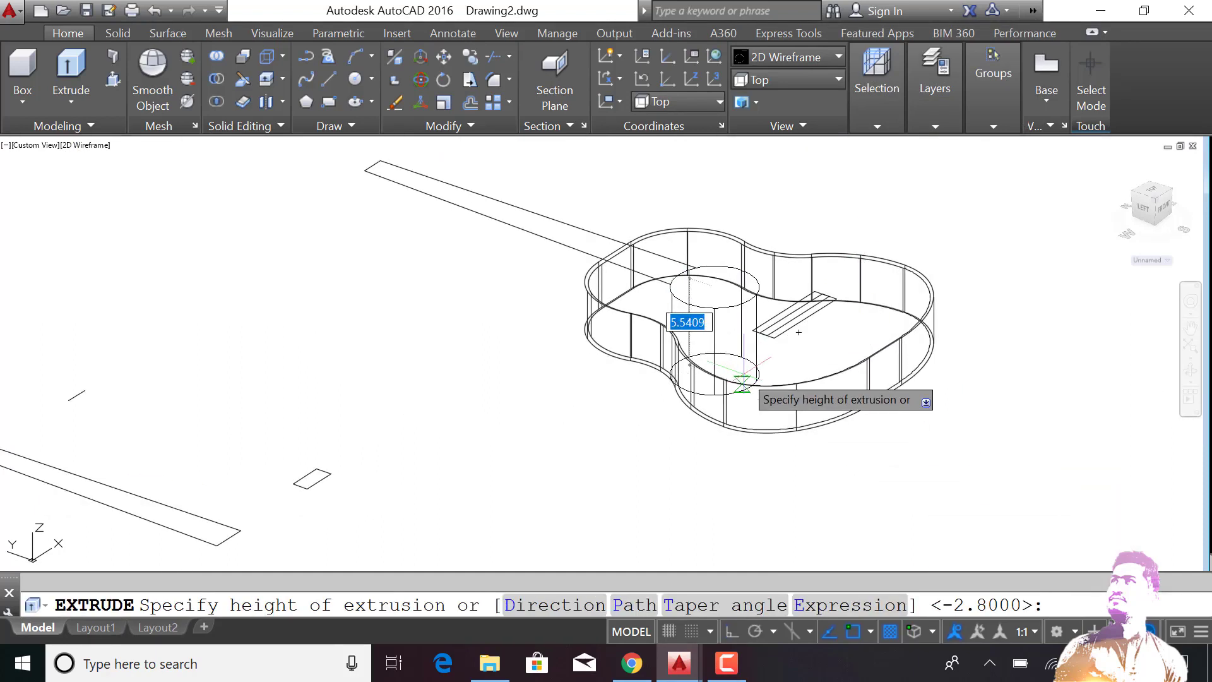
key(Return)
scroll(819, 316, up, 3)
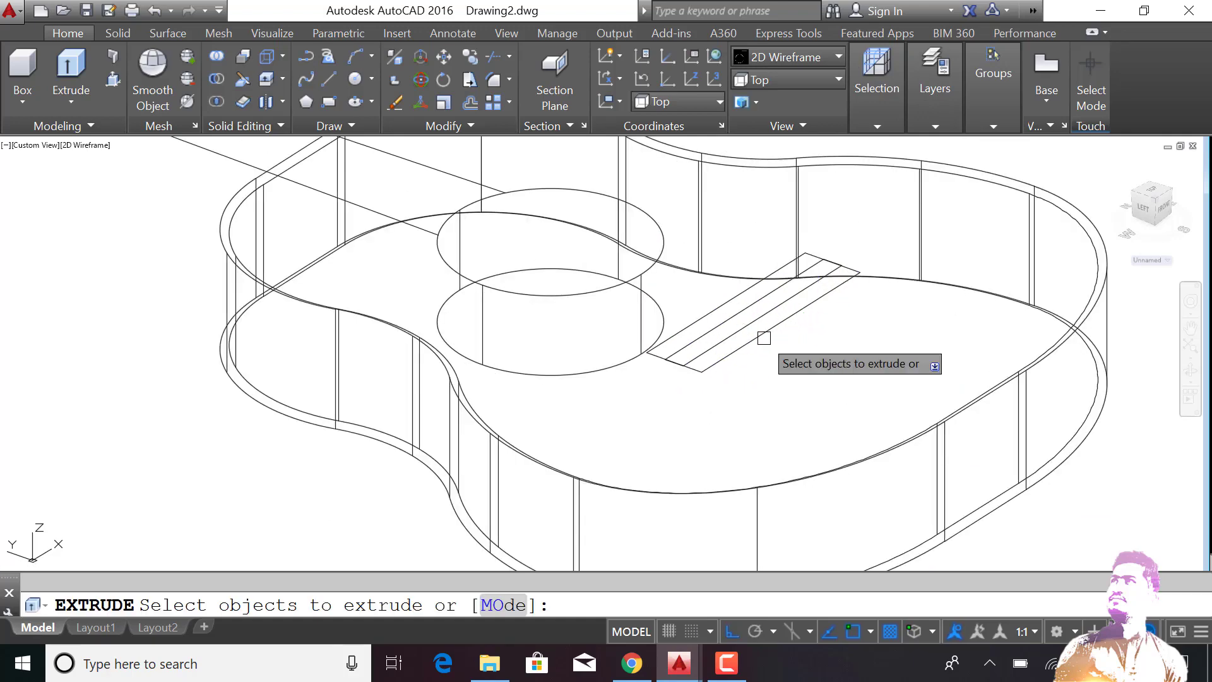
Extrude the bridge rectangle 0.75 and the thin strip on it 1.2 tall
key(Return)
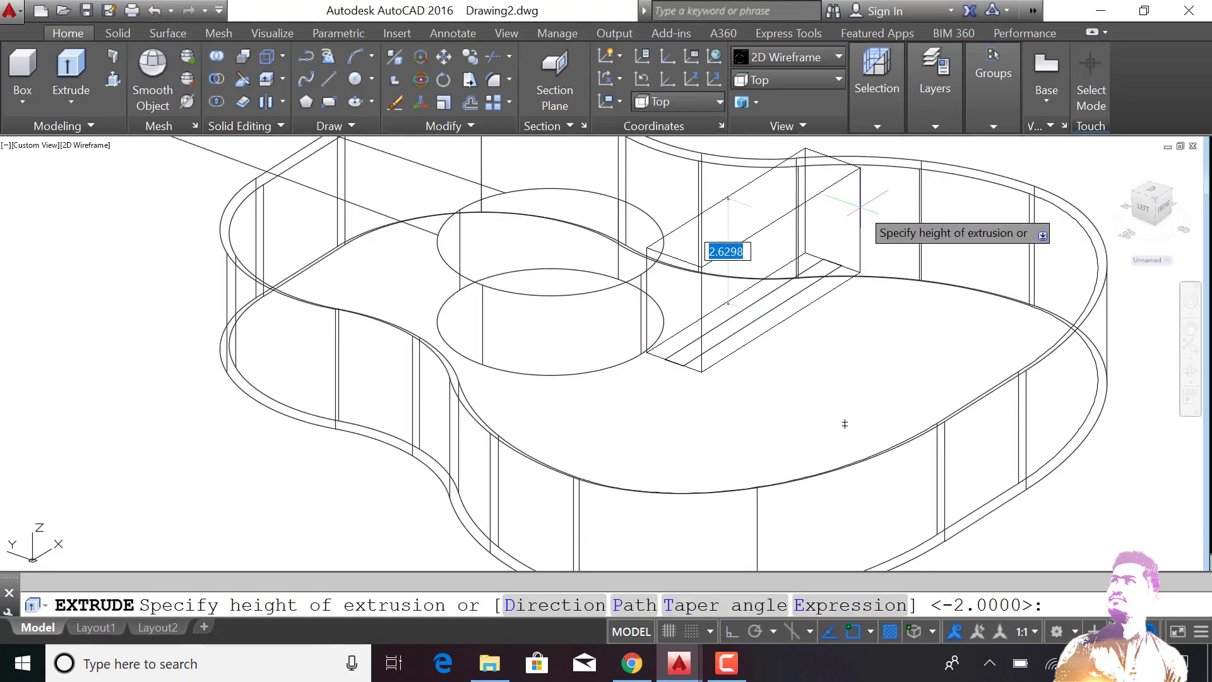
text(0.75)
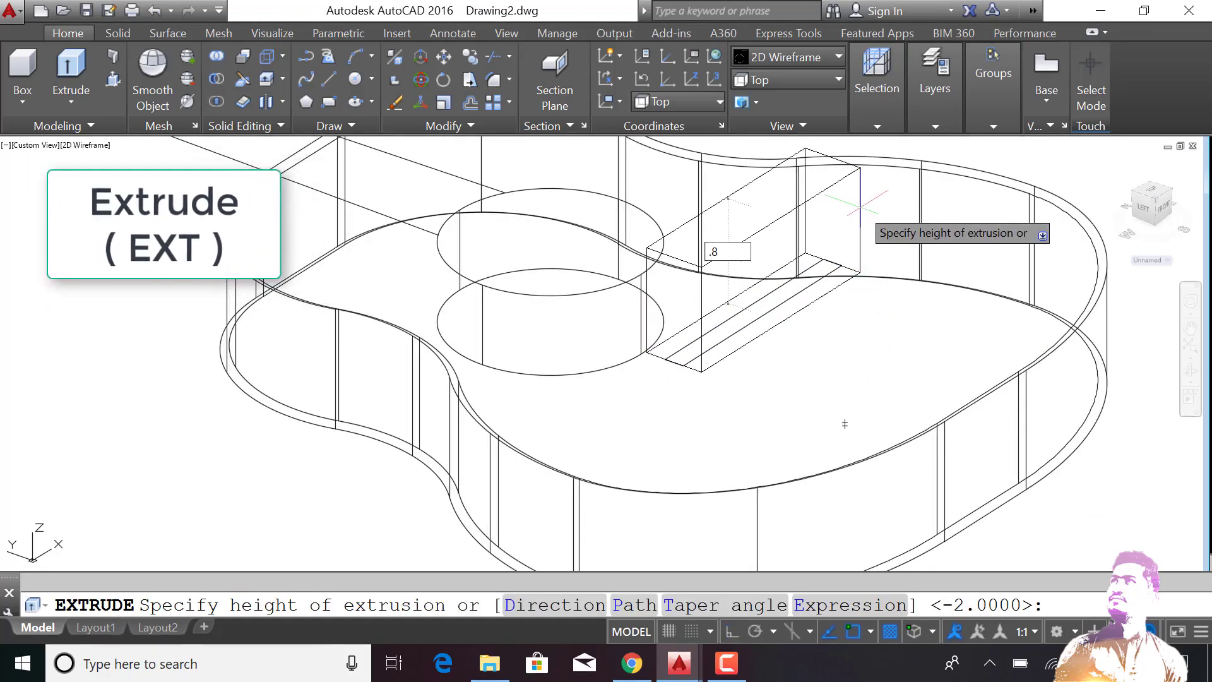
key(Return)
key(Return)
click(707, 360)
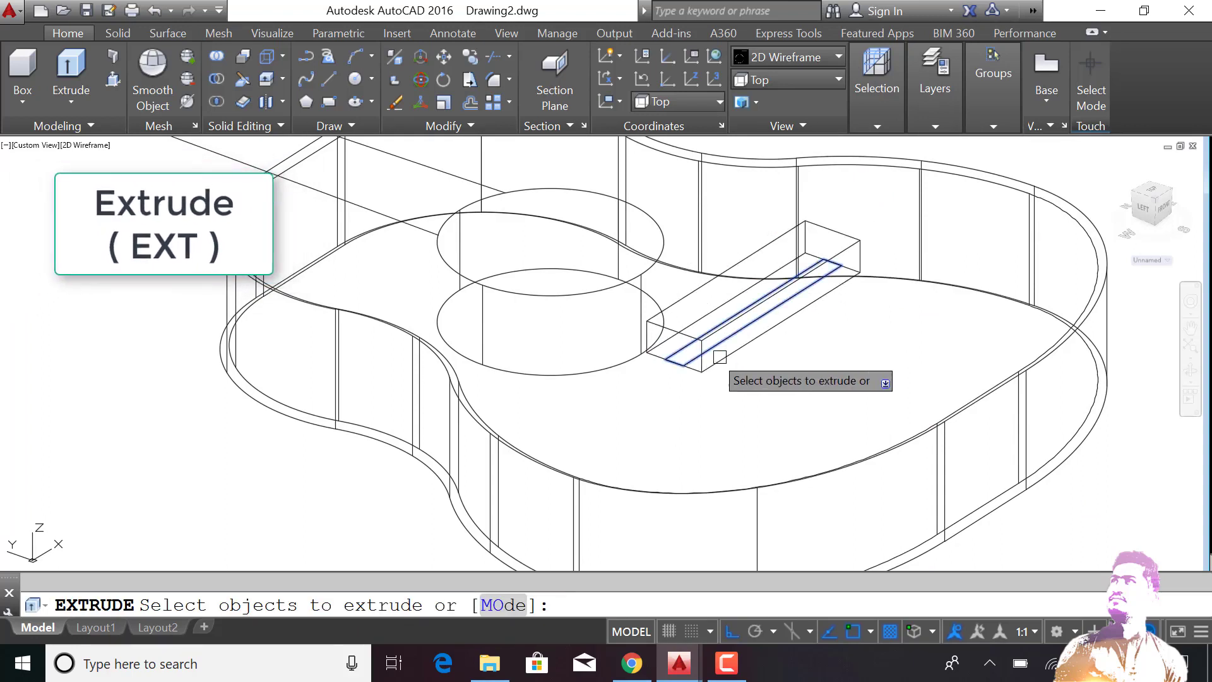
key(Return)
text(1.2)
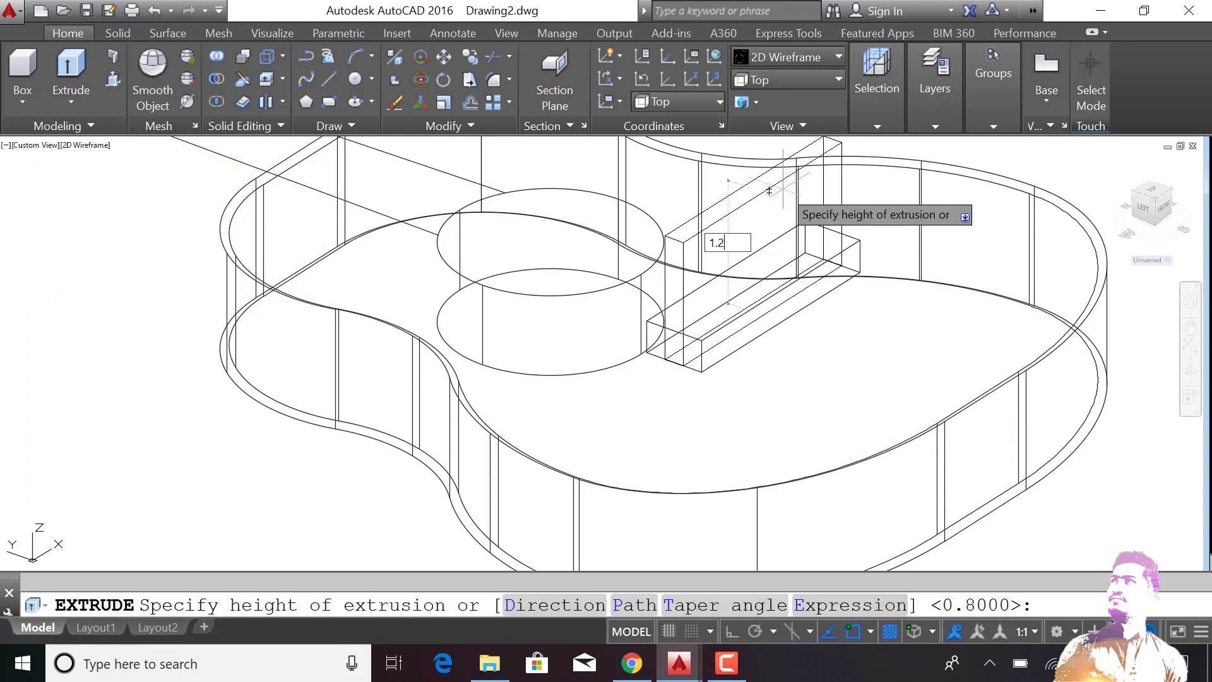
key(Return)
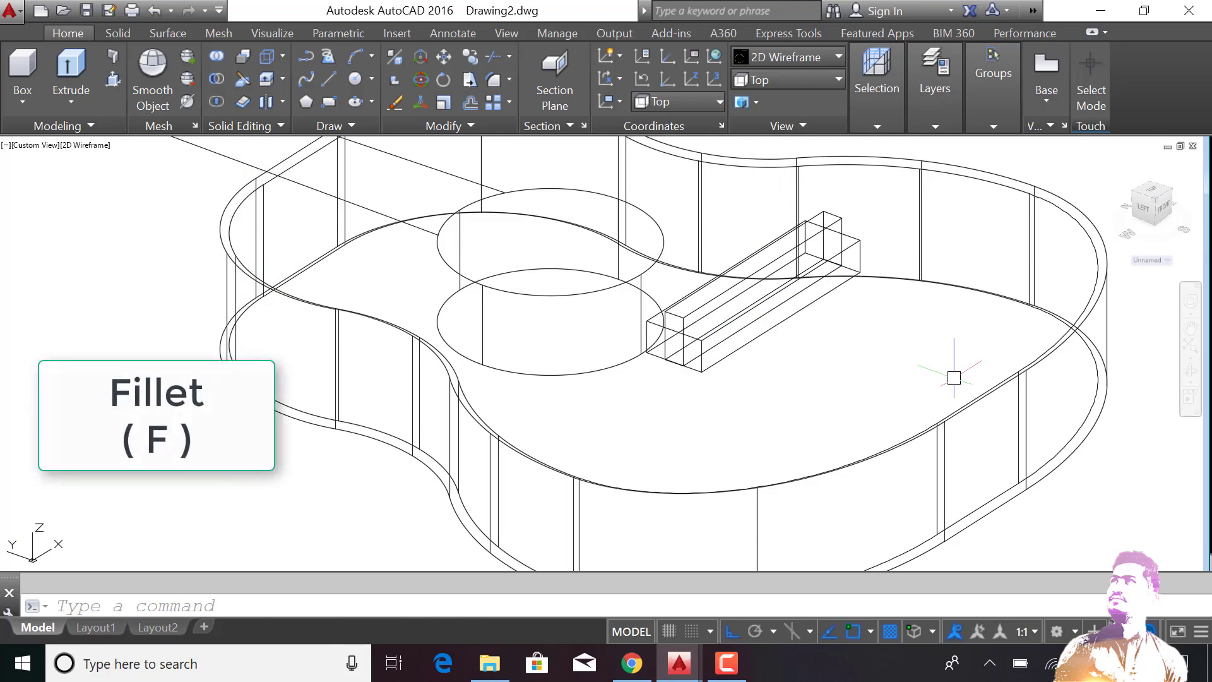
text(f)
Fillet the bridge block's top edges with a 0.2 radius
key(Return)
text(r)
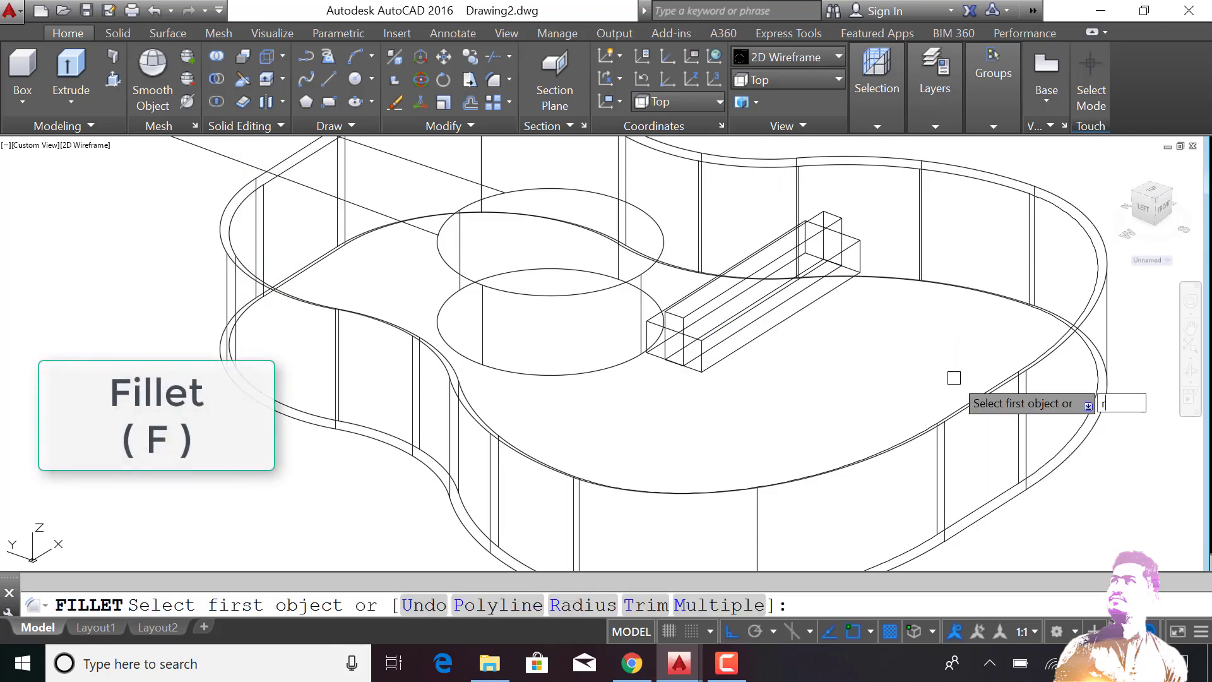
key(Return)
text(2)
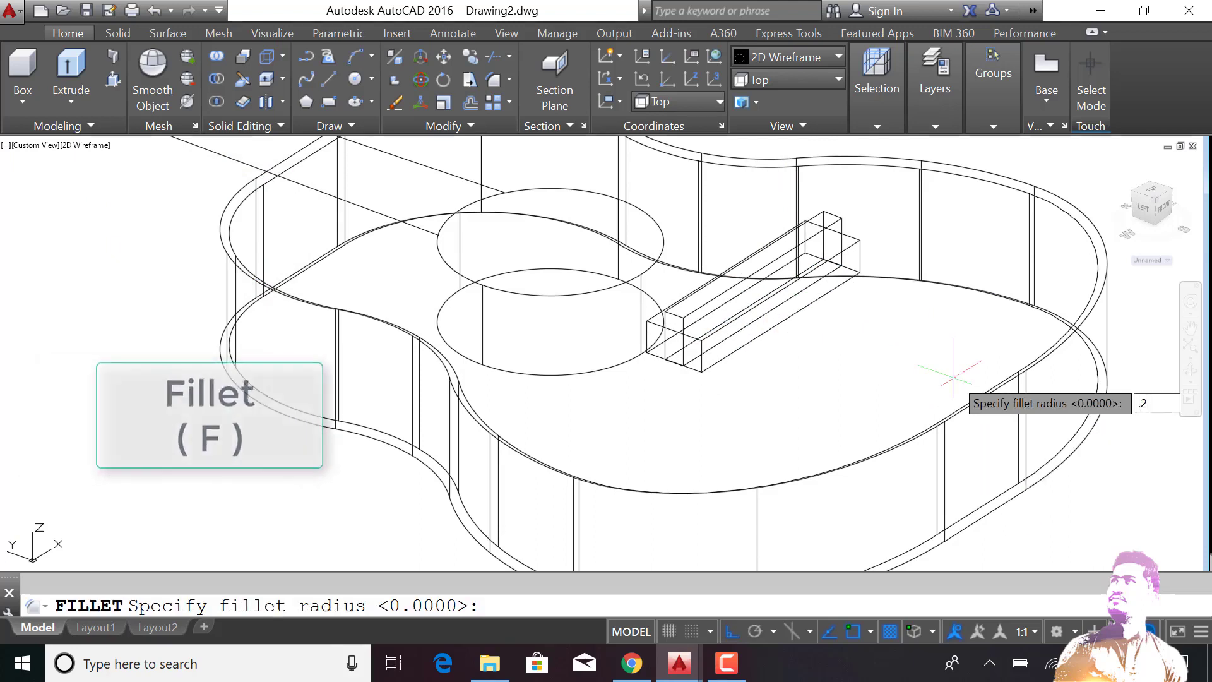
key(Return)
scroll(717, 305, up, 3)
click(602, 306)
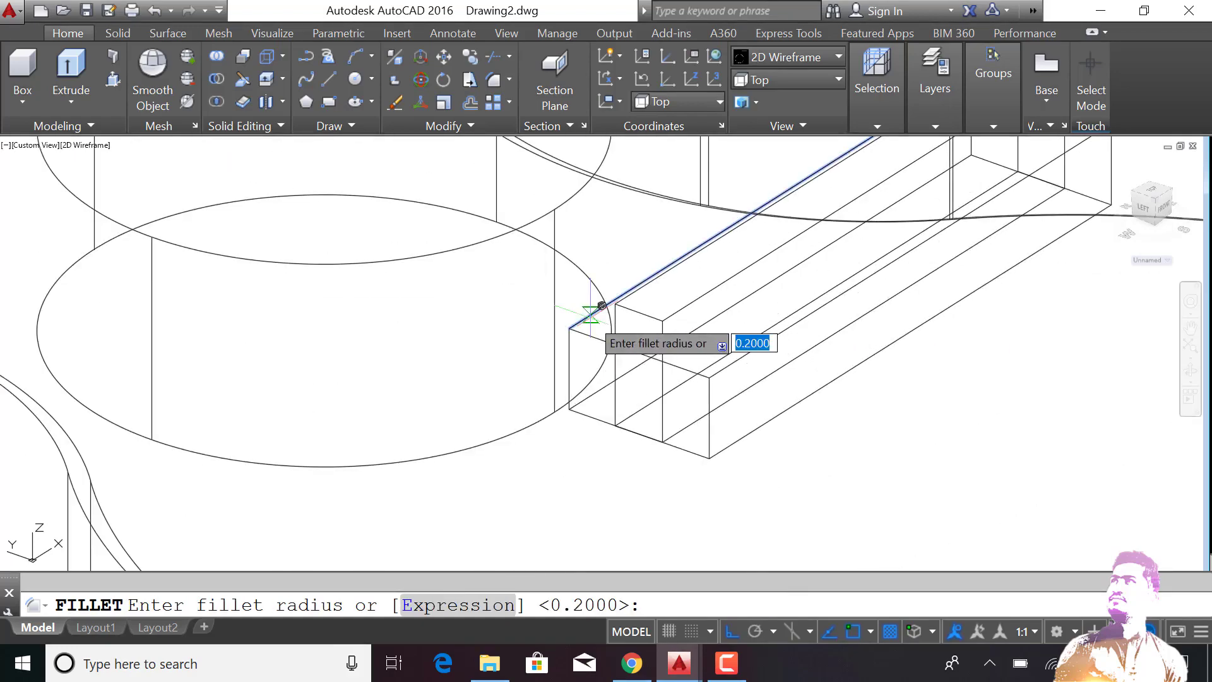
key(Return)
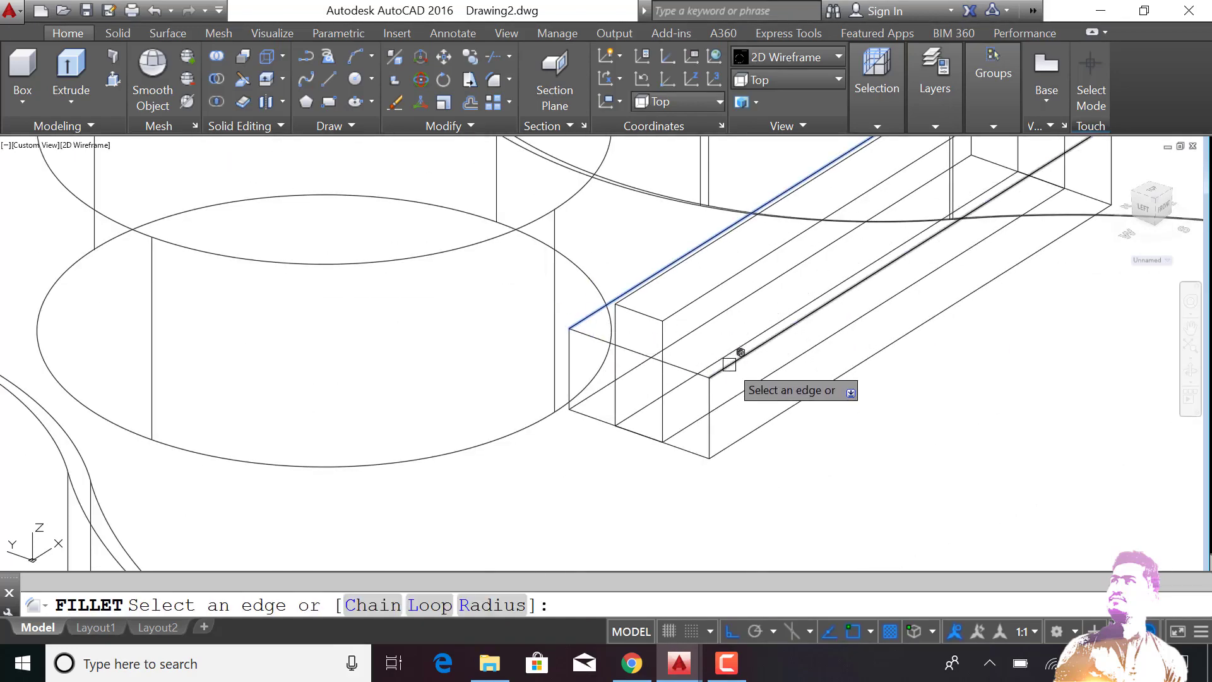
key(Return)
key(Return)
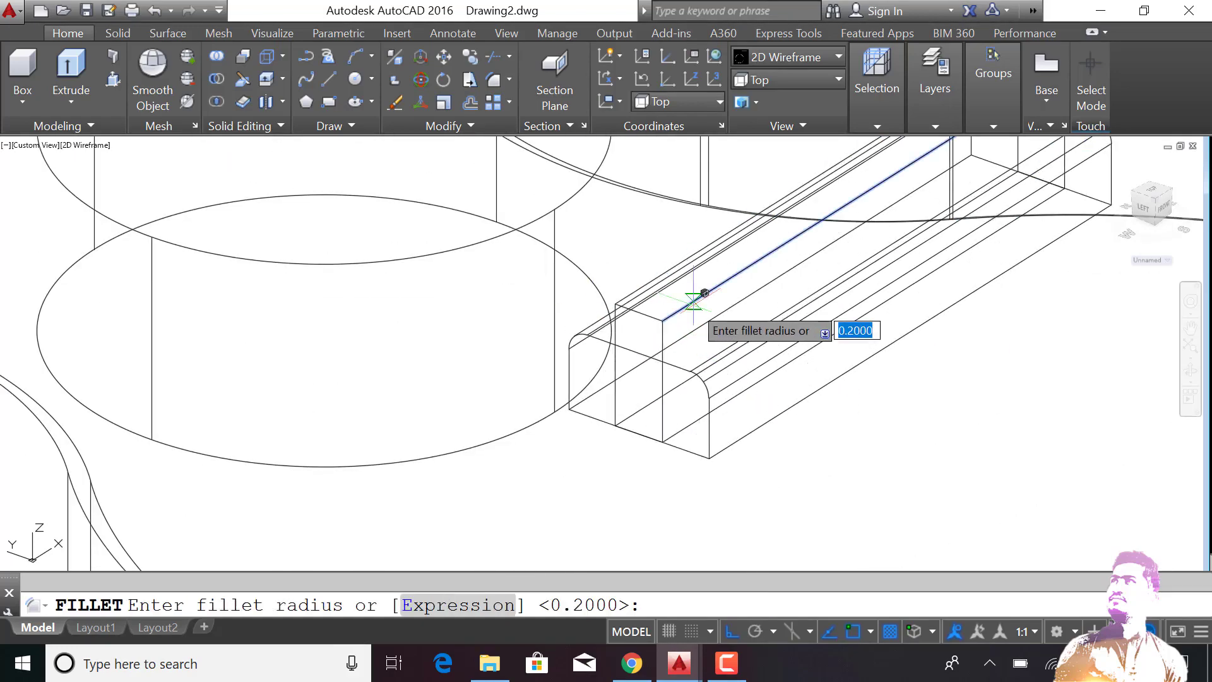
key(Return)
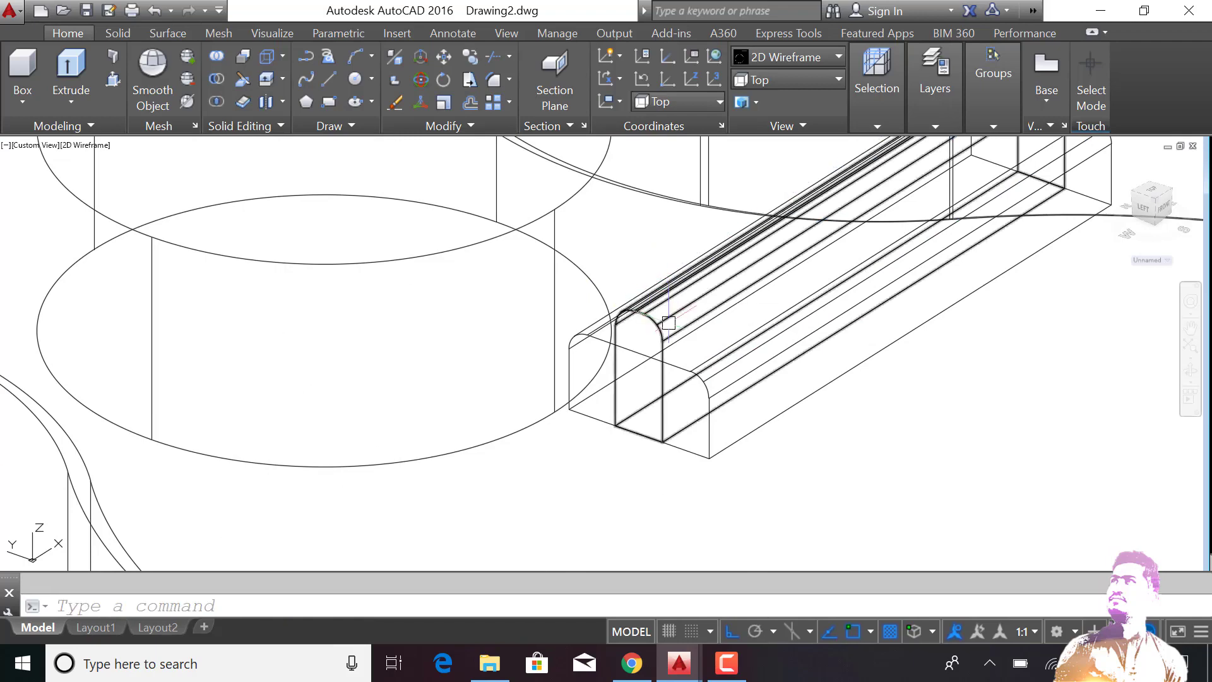
scroll(720, 371, down, 2)
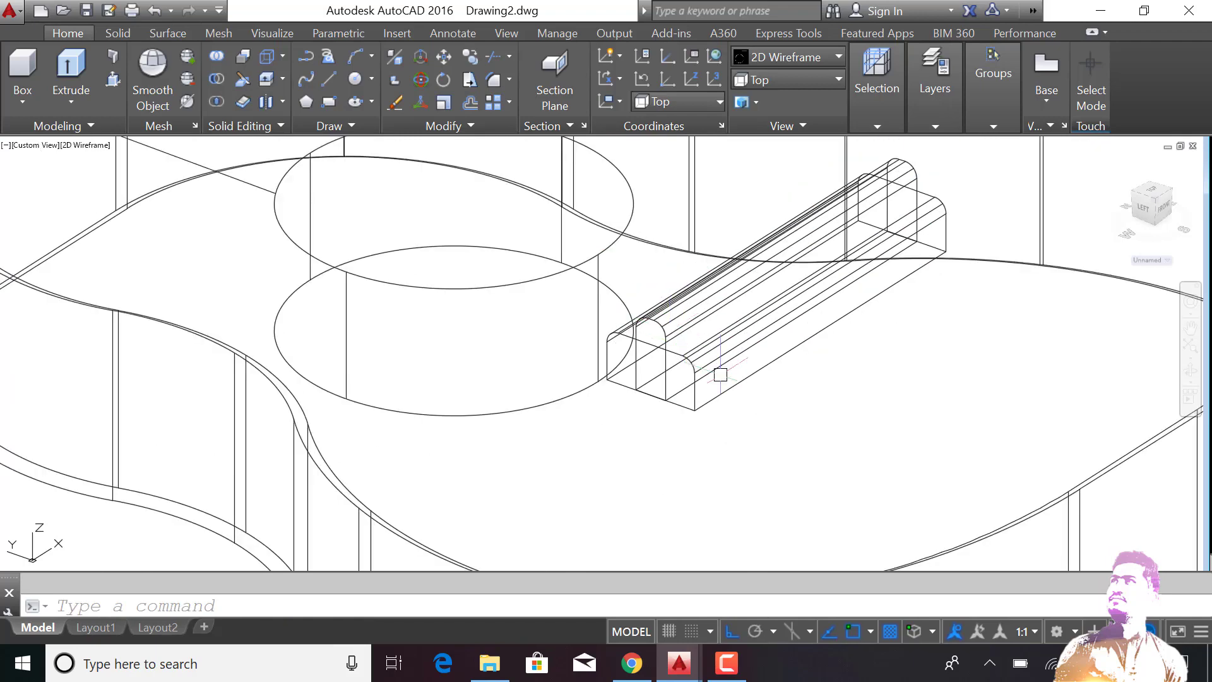
Lower the filleted bridge block in -Z onto the guitar top
click(786, 405)
click(673, 329)
key(Return)
click(863, 348)
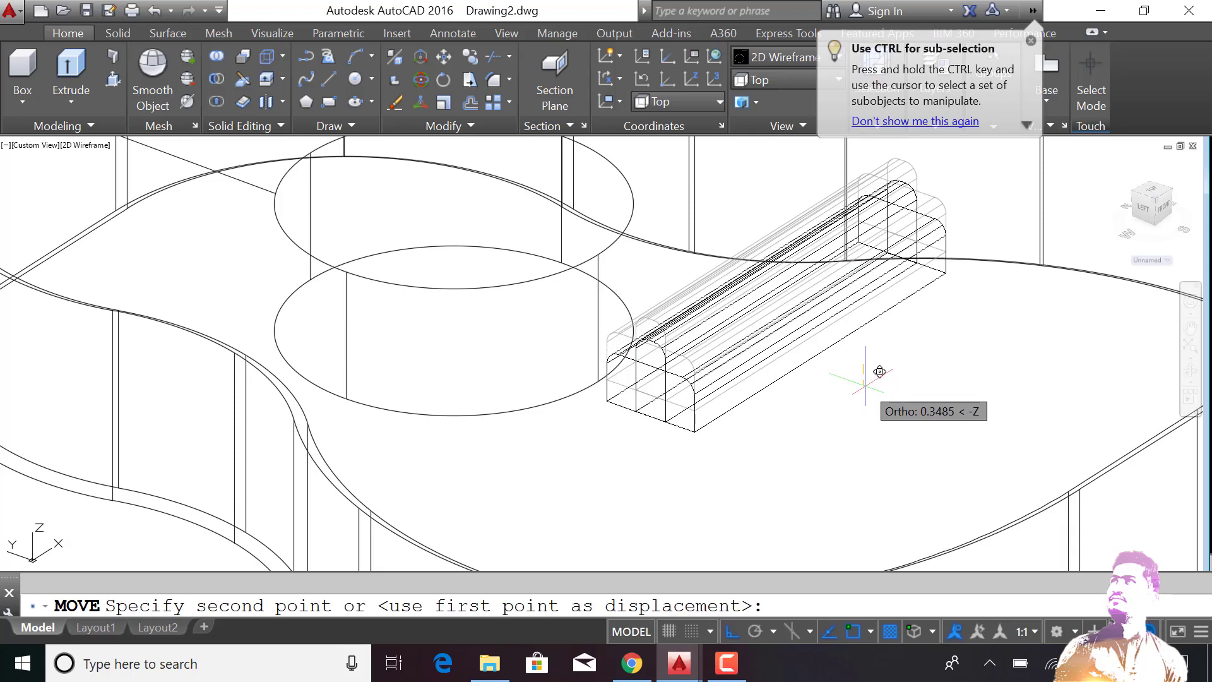
text(.3)
key(Return)
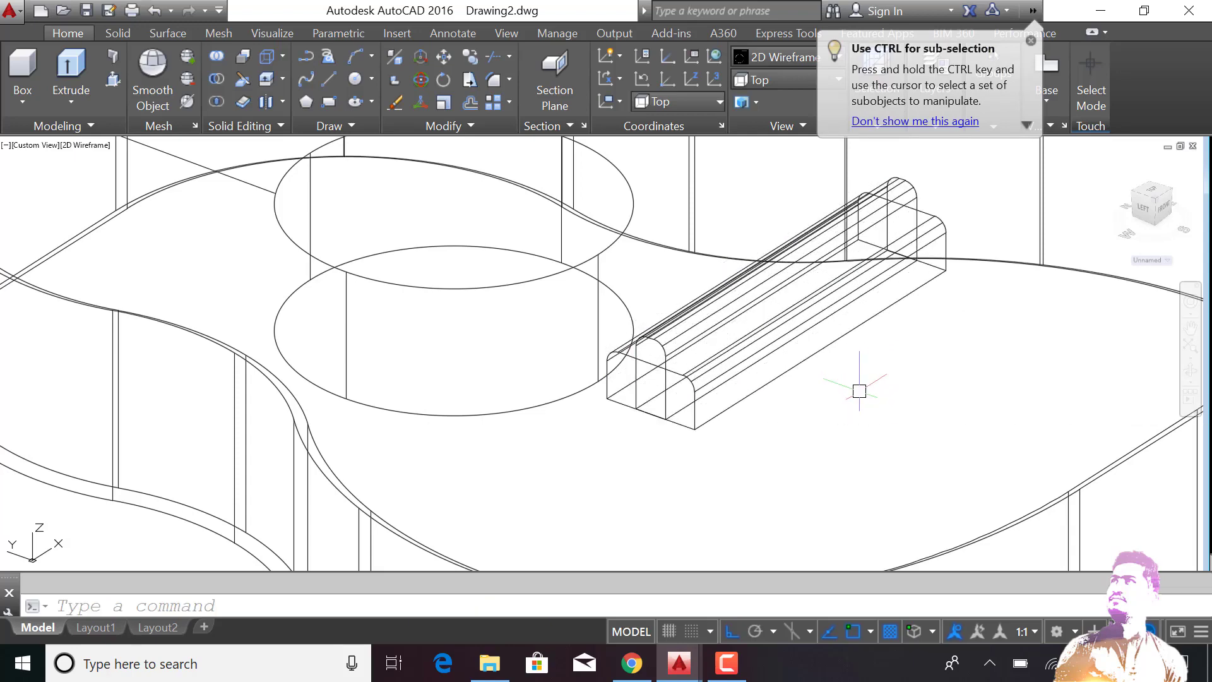
scroll(859, 391, down, 4)
text(su)
key(Return)
scroll(801, 491, up, 3)
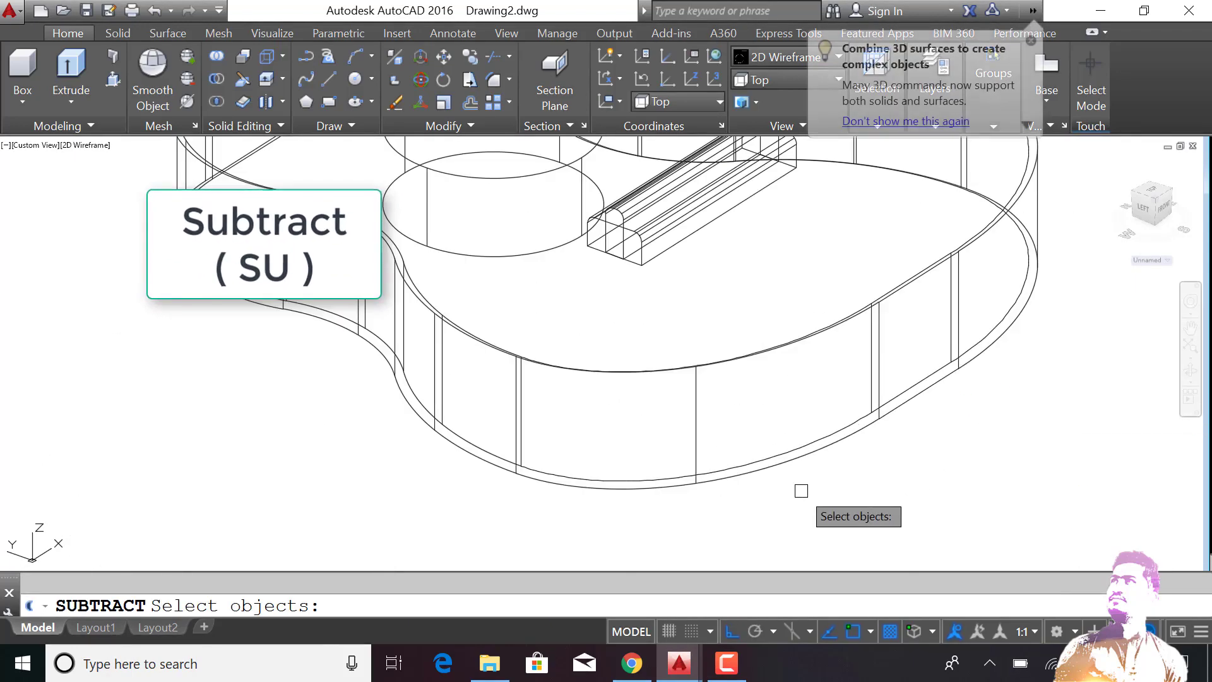
click(832, 440)
key(Escape)
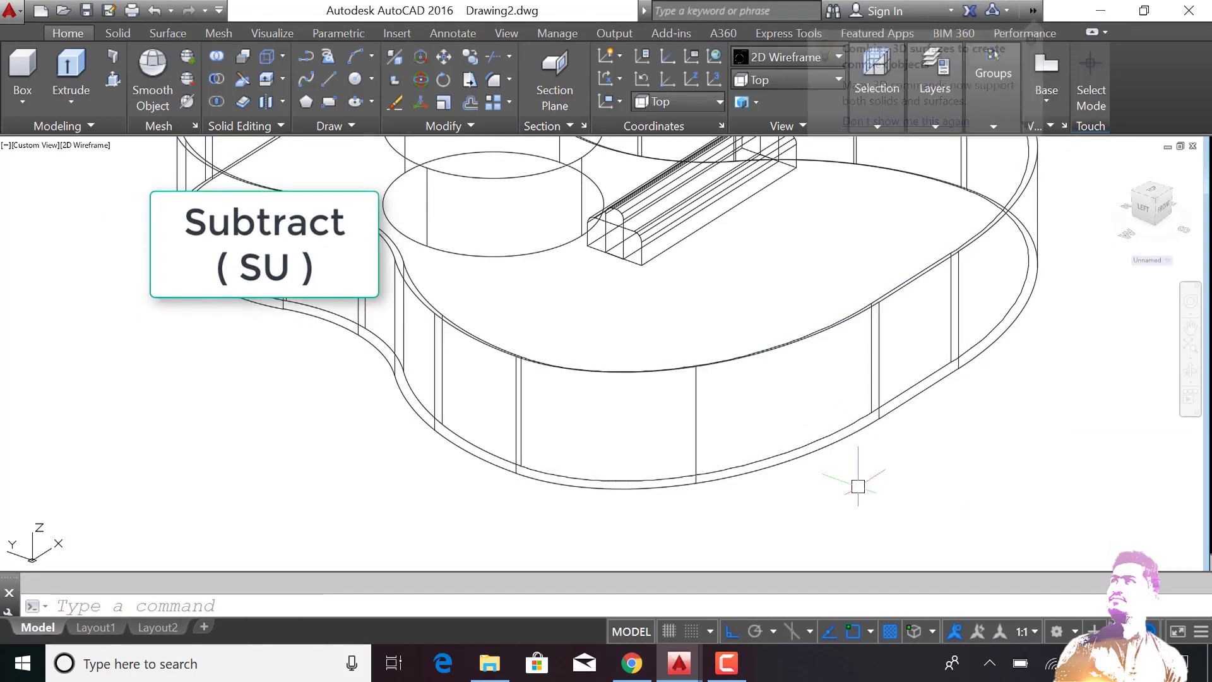
text(su)
key(Return)
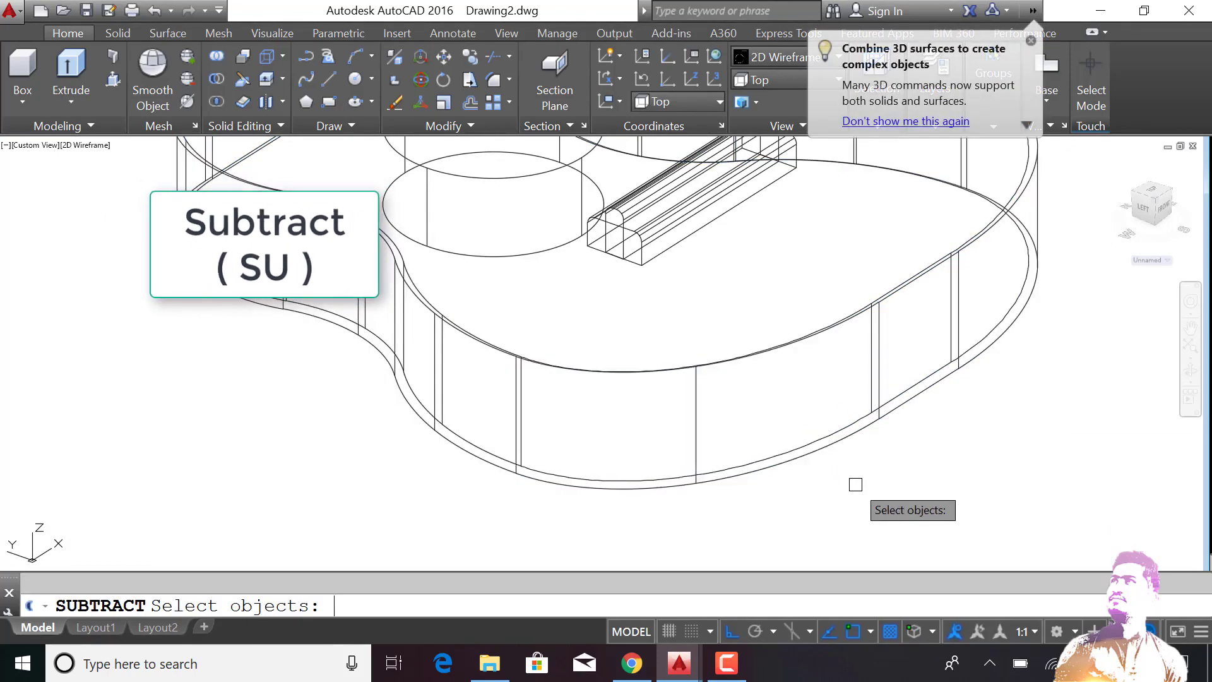
key(Escape)
scroll(578, 363, down, 2)
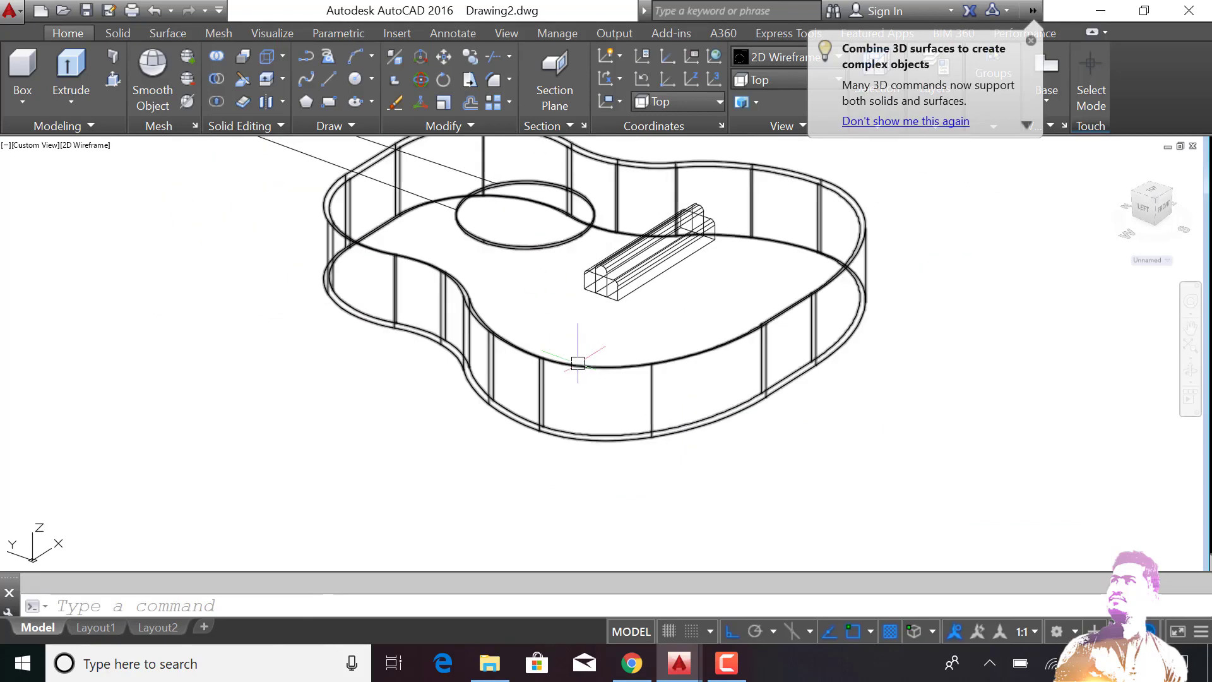
scroll(578, 363, down, 3)
click(101, 145)
click(158, 278)
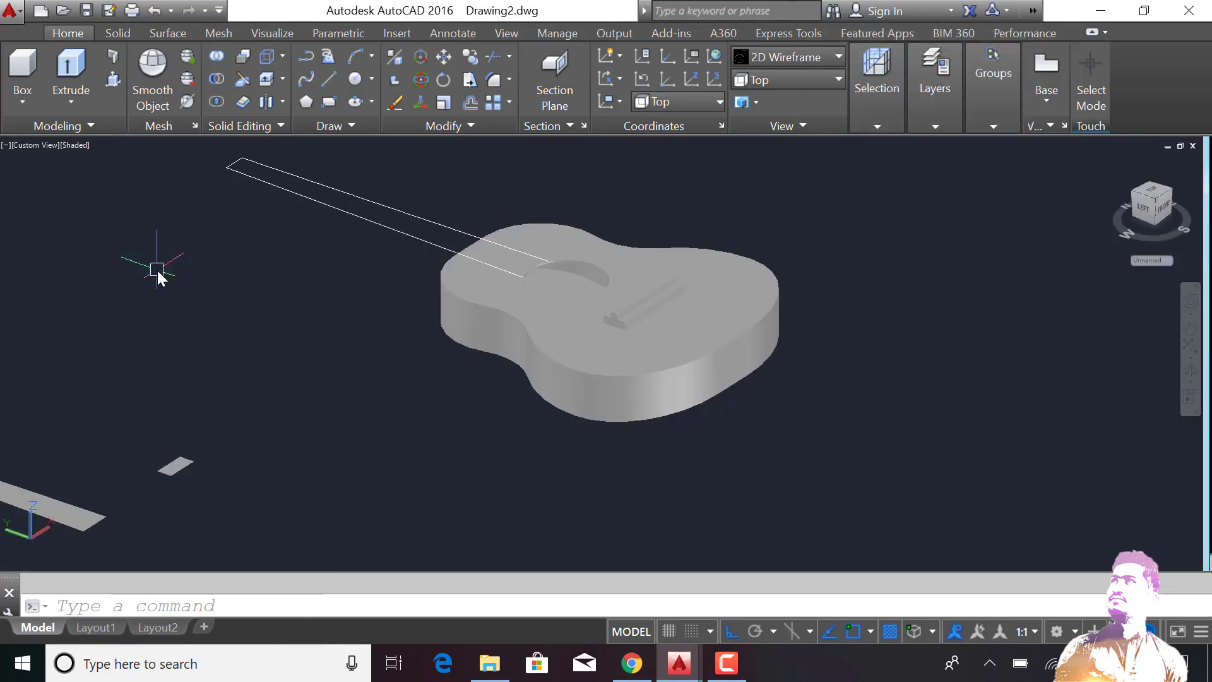
shift+middle_drag(812, 370, 827, 349)
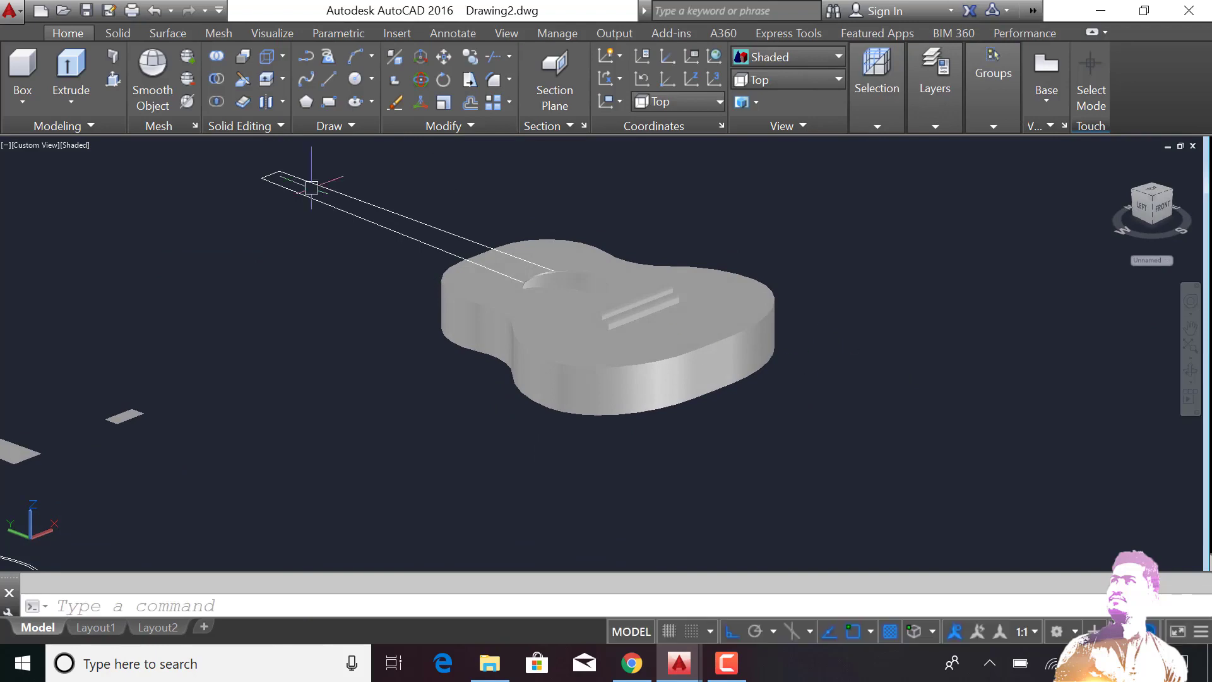
click(75, 144)
click(122, 187)
click(764, 80)
click(756, 104)
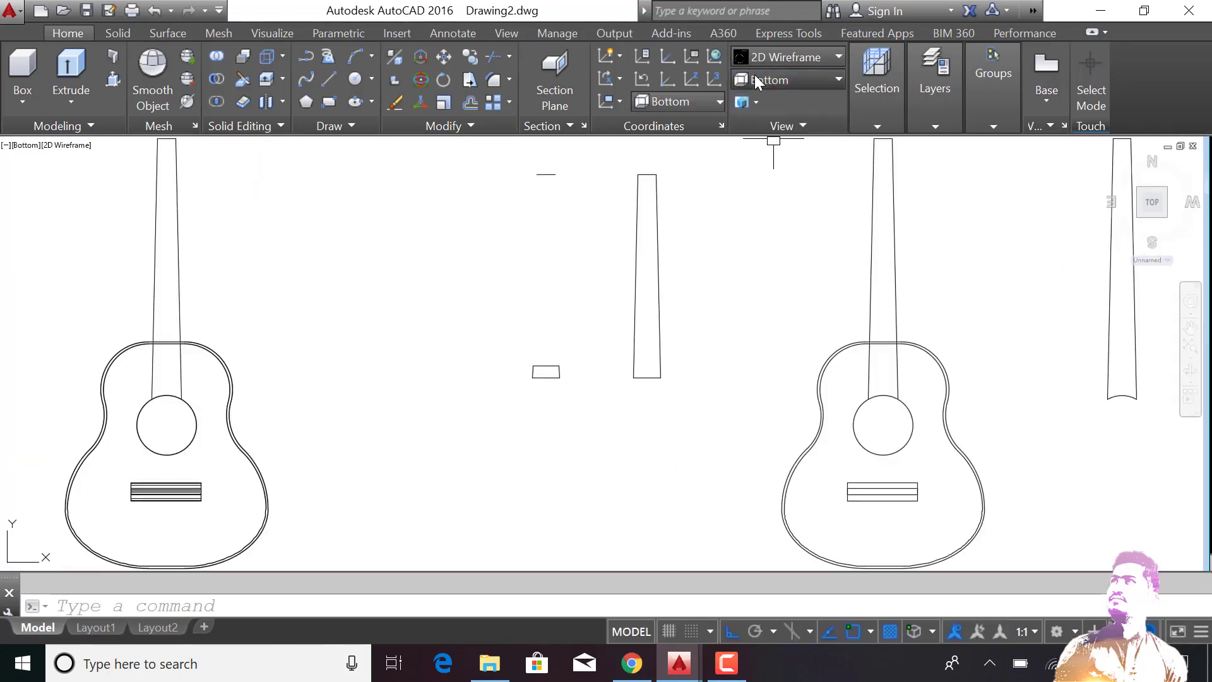
click(756, 80)
click(756, 93)
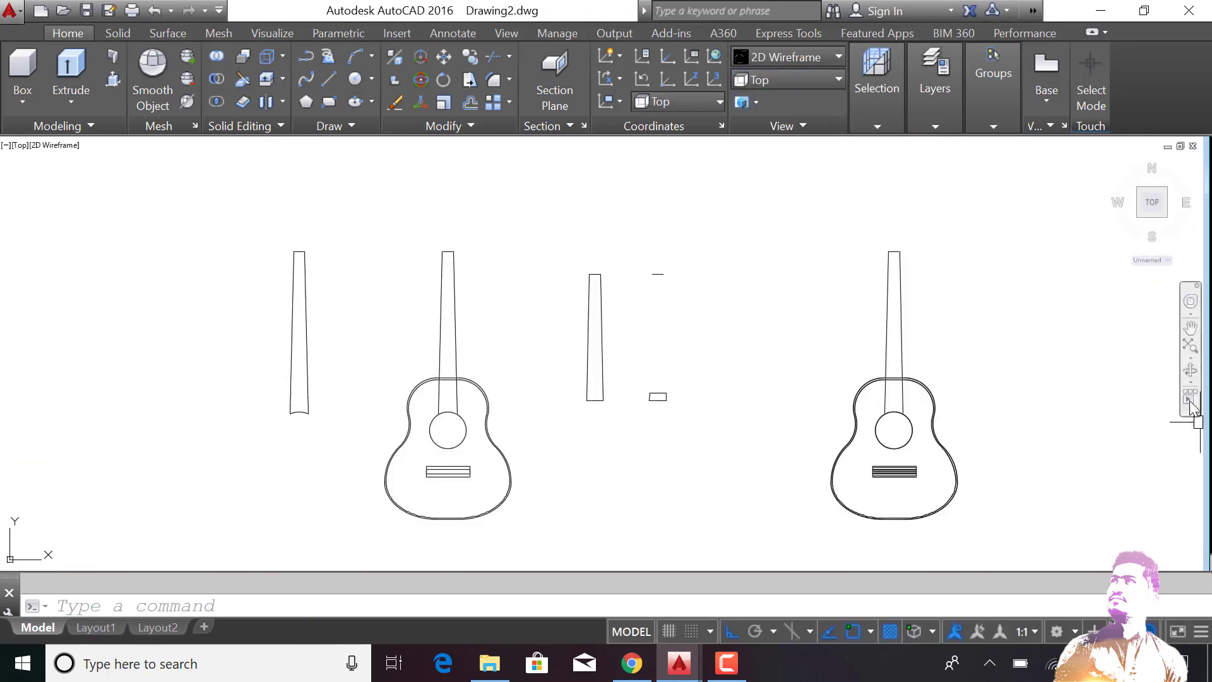
mouse_move(1191, 404)
shift+middle_down()
mouse_move(565, 403)
mouse_move(617, 460)
shift+middle_up()
scroll(341, 512, up, 5)
text(ex)
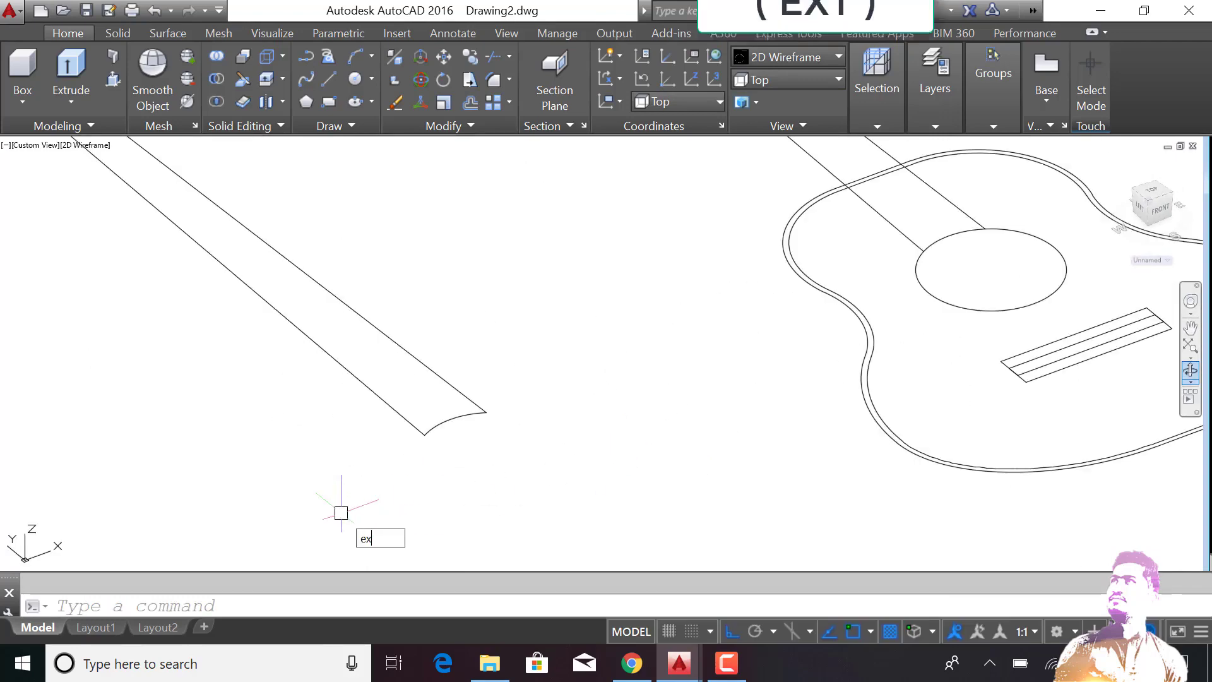
Extrude the curved-end neck strip to a 0.3 thickness
text(t)
key(Return)
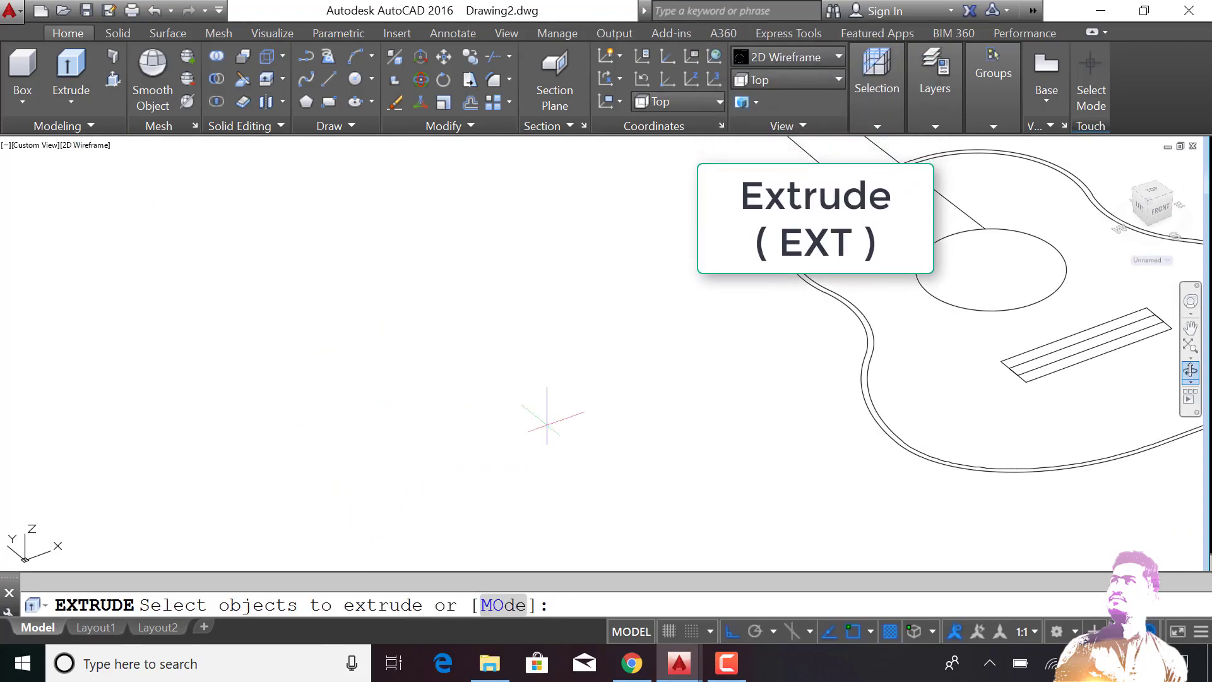
click(547, 415)
key(Return)
text(.3)
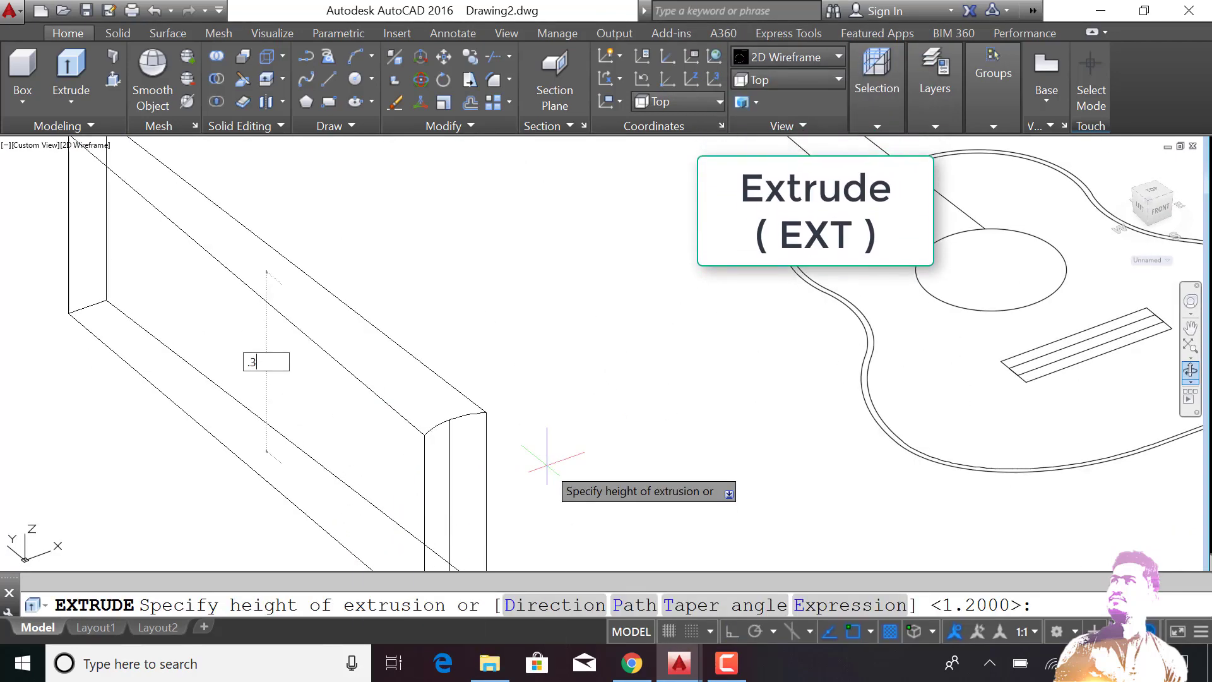
key(Return)
scroll(546, 466, down, 5)
scroll(972, 261, up, 8)
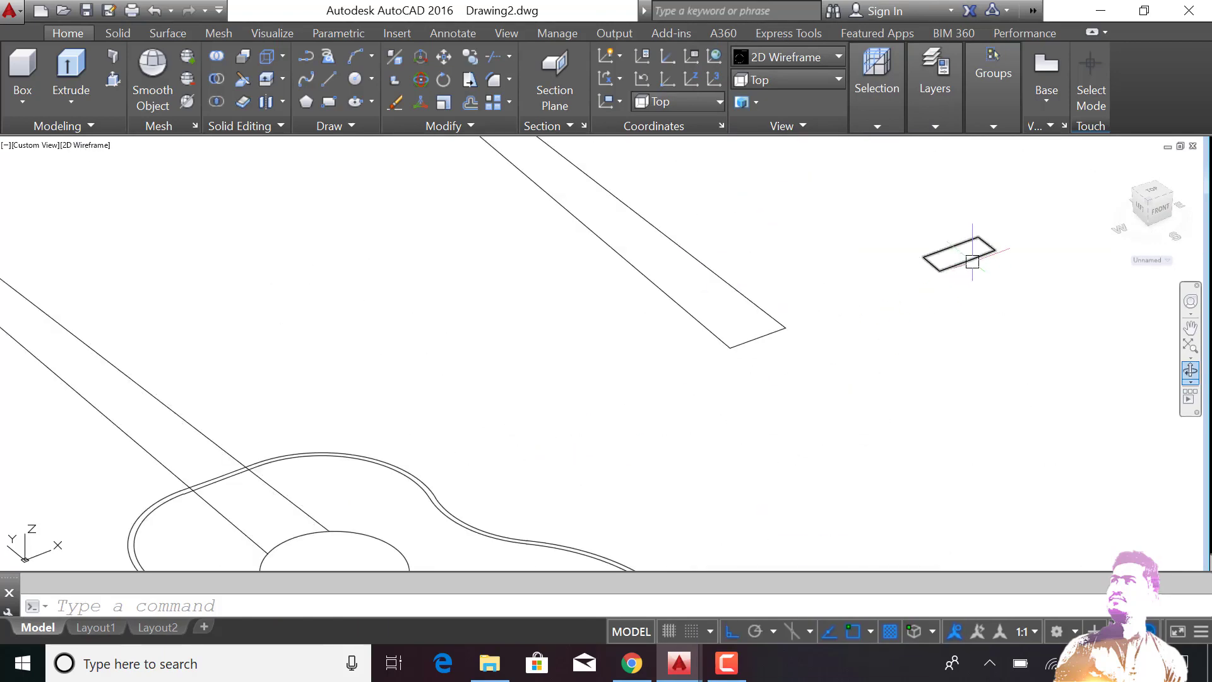
text(ext)
Extrude the small rectangle to a height of -3
key(Return)
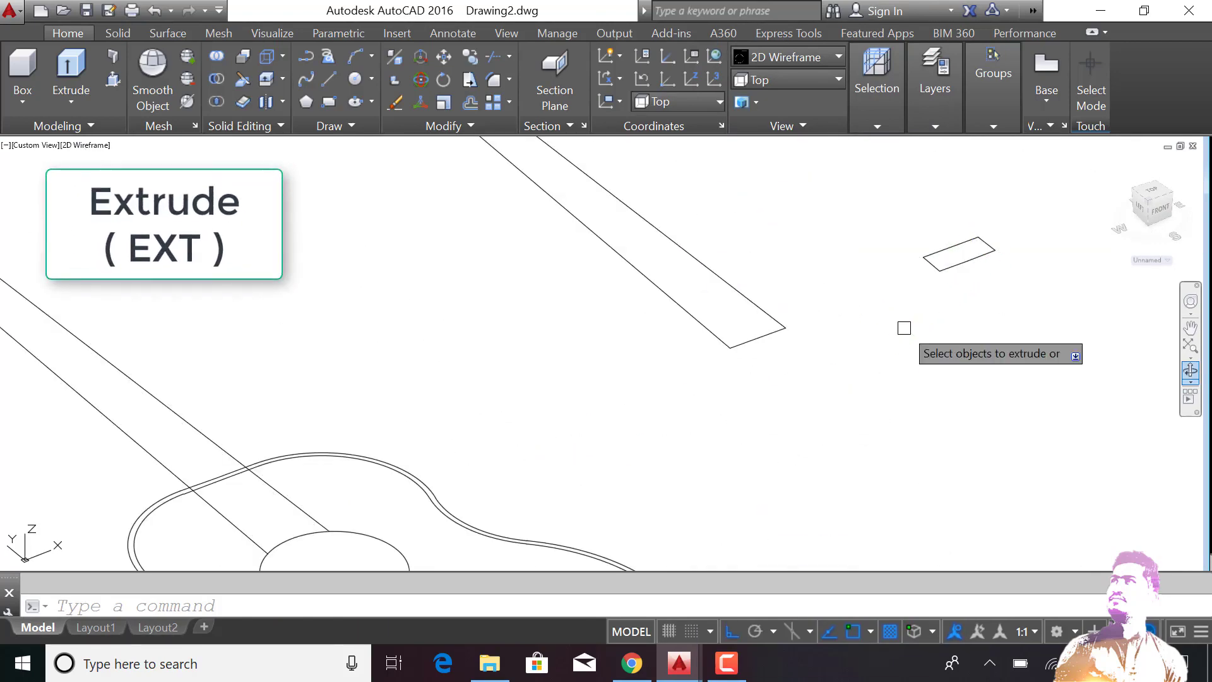
click(932, 278)
key(Return)
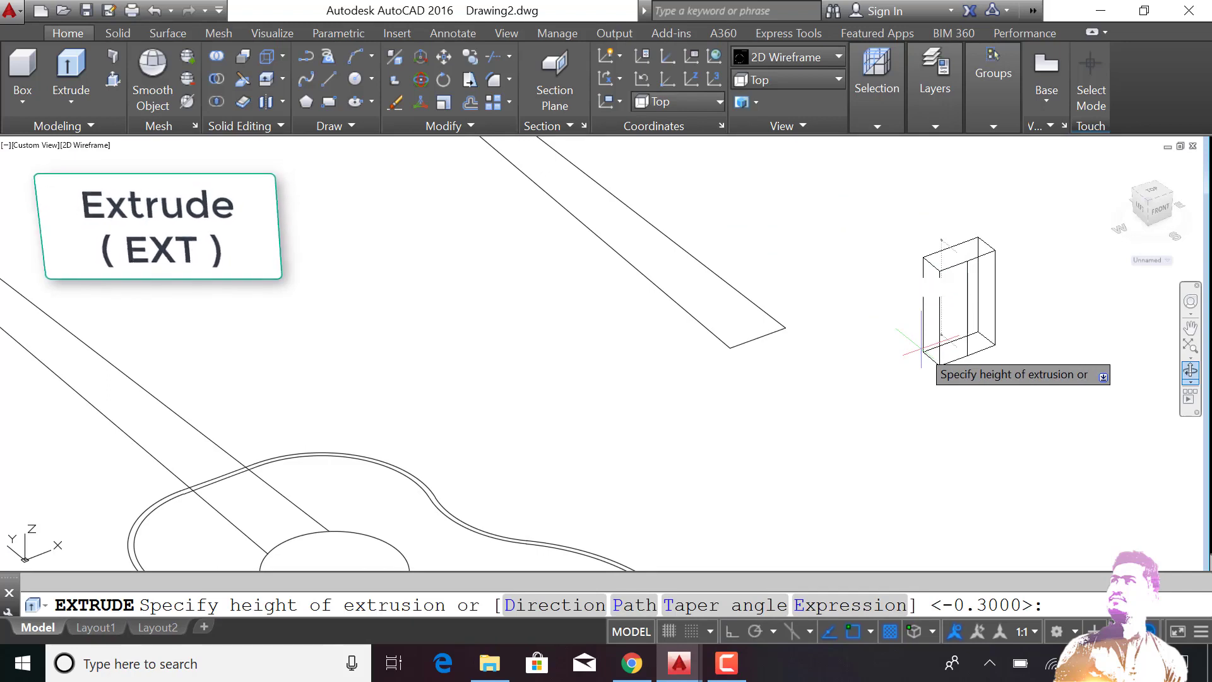
text(3)
key(Return)
Extrude the straight neck strip 0.7 thick, then select the small box to move
key(Return)
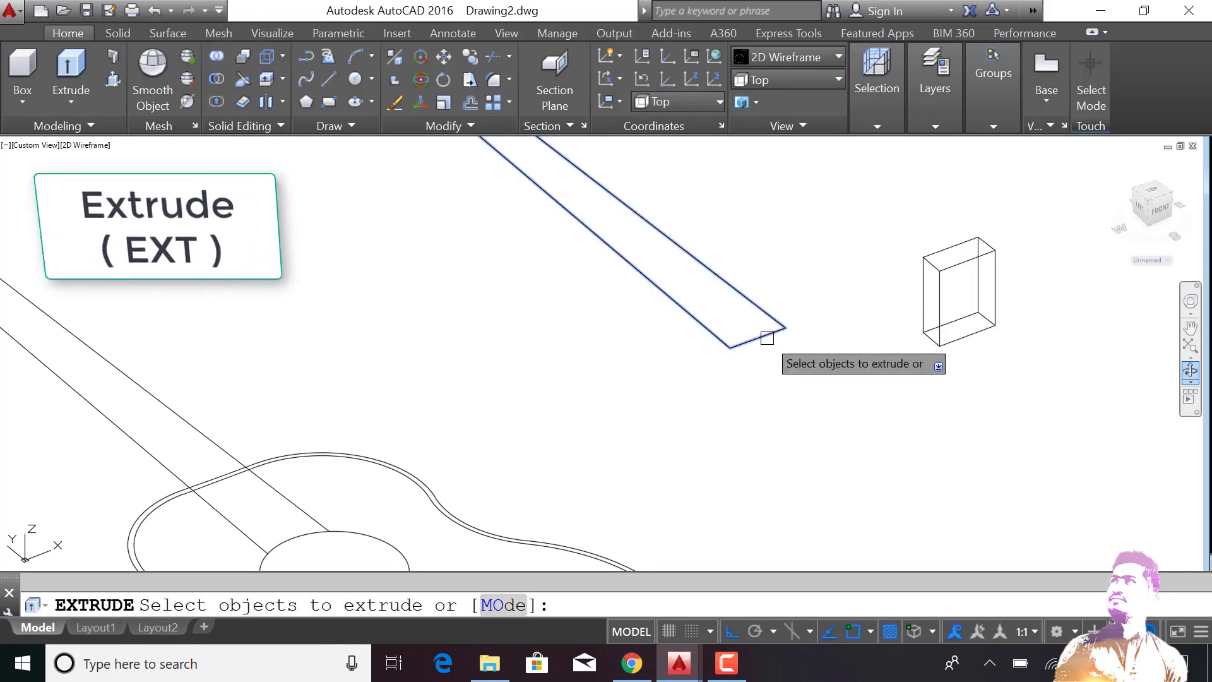
click(771, 335)
key(Return)
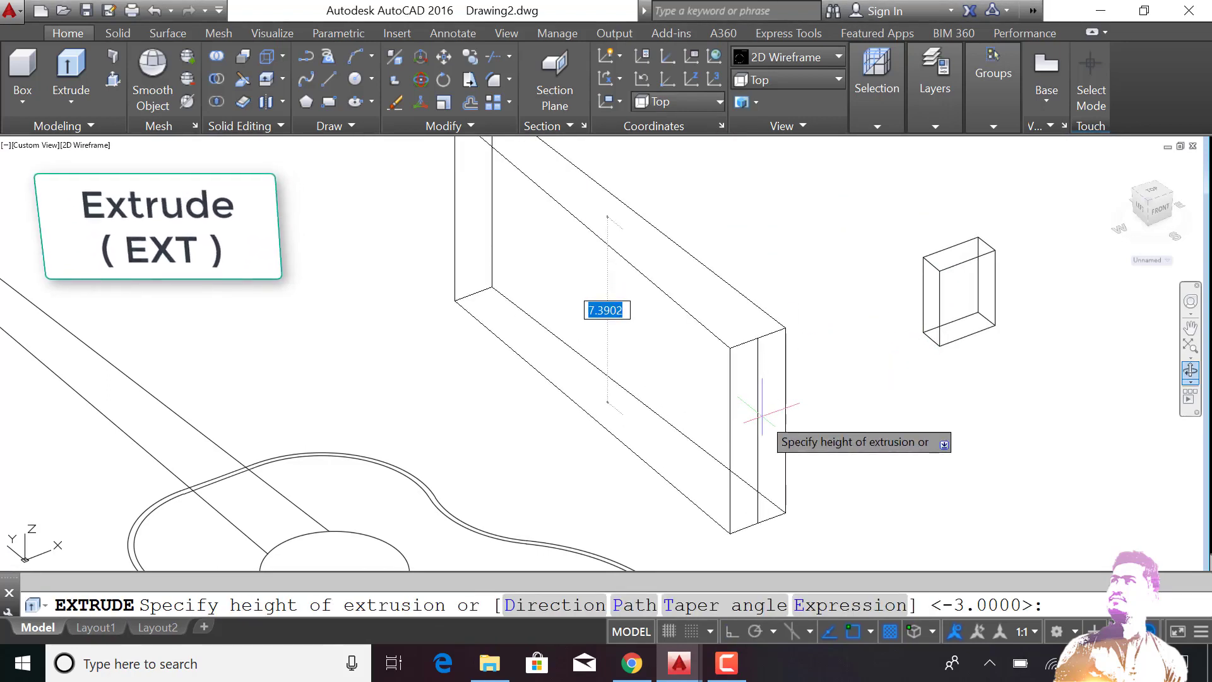
key(Return)
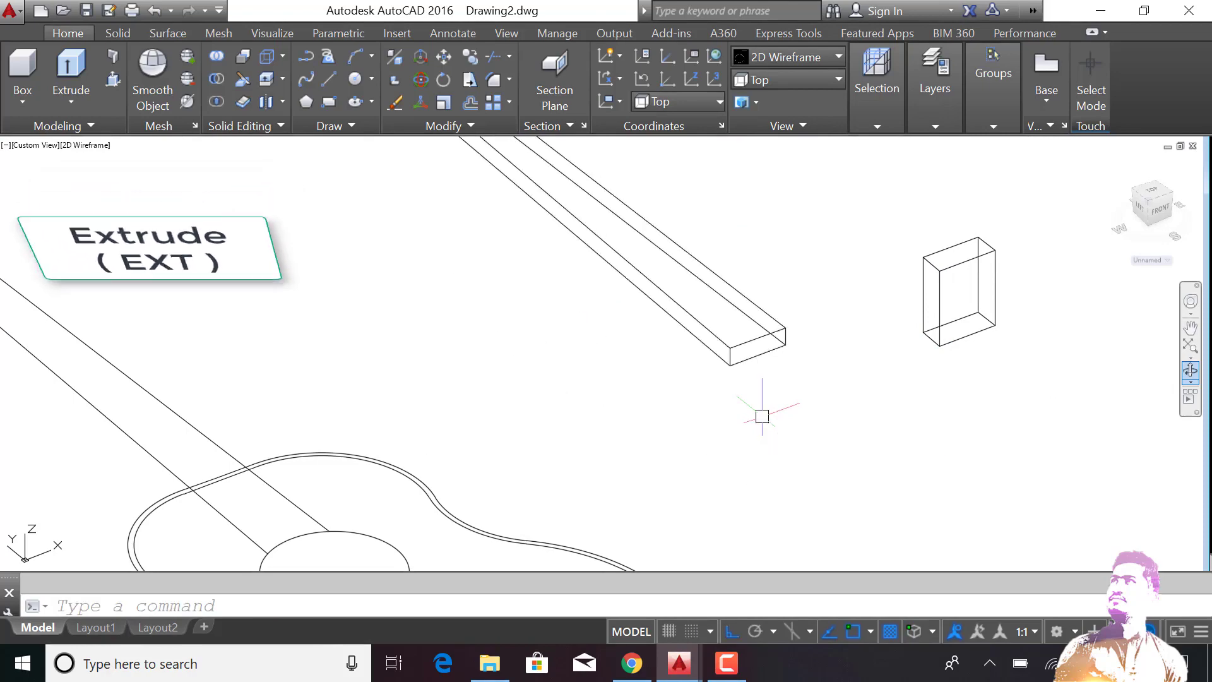
scroll(766, 414, down, 4)
text(m)
key(Return)
click(813, 312)
Move the small box to the end of the neck
click(754, 333)
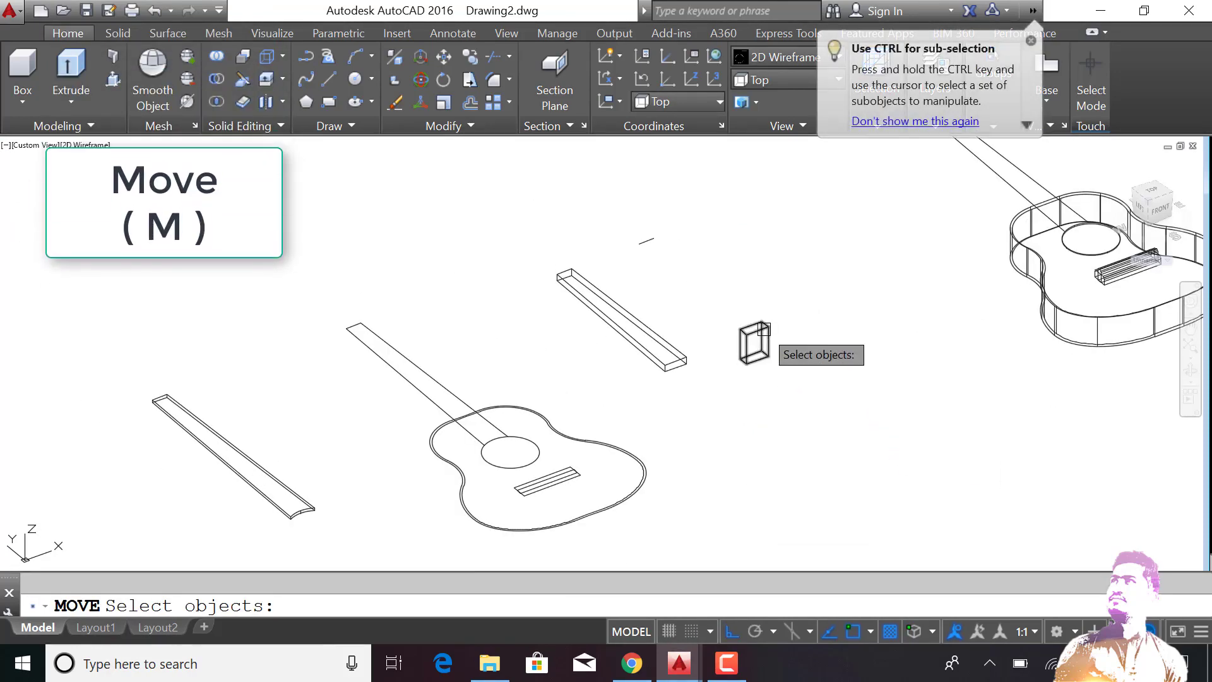
scroll(753, 330, up, 5)
Reposition the heel block so it sits at the fretboard's end
key(Return)
click(743, 344)
scroll(743, 344, up, 2)
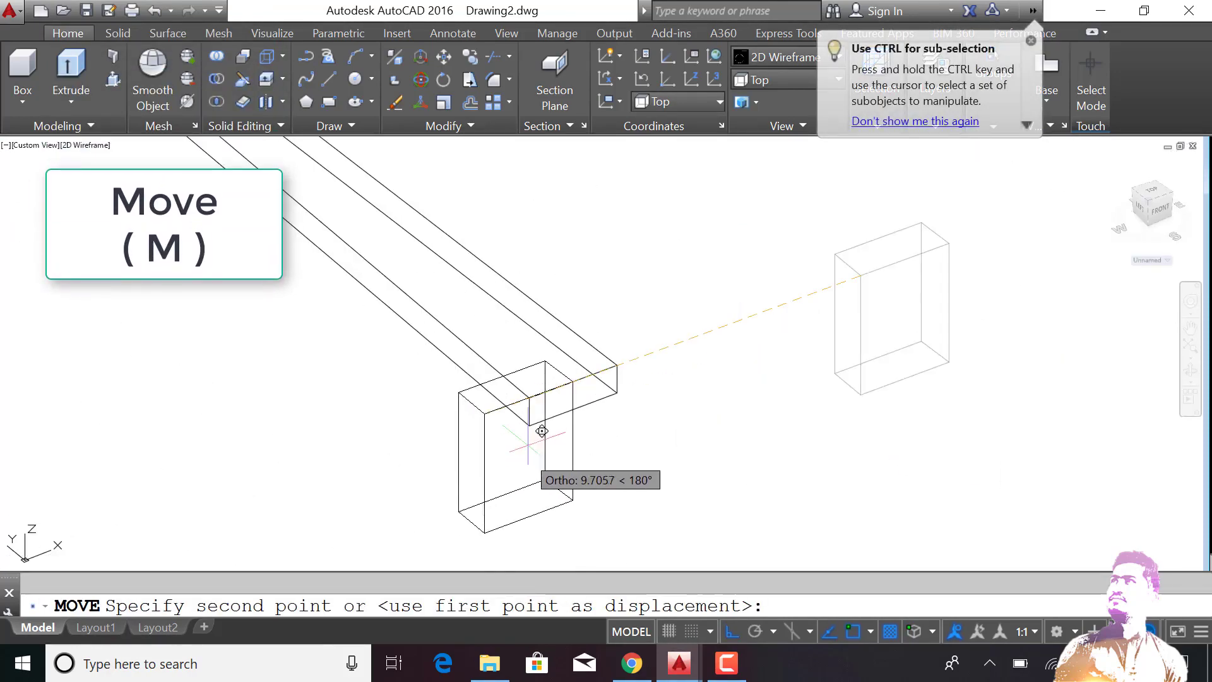
click(533, 398)
scroll(534, 398, down, 4)
text(m)
key(Return)
click(623, 352)
click(566, 420)
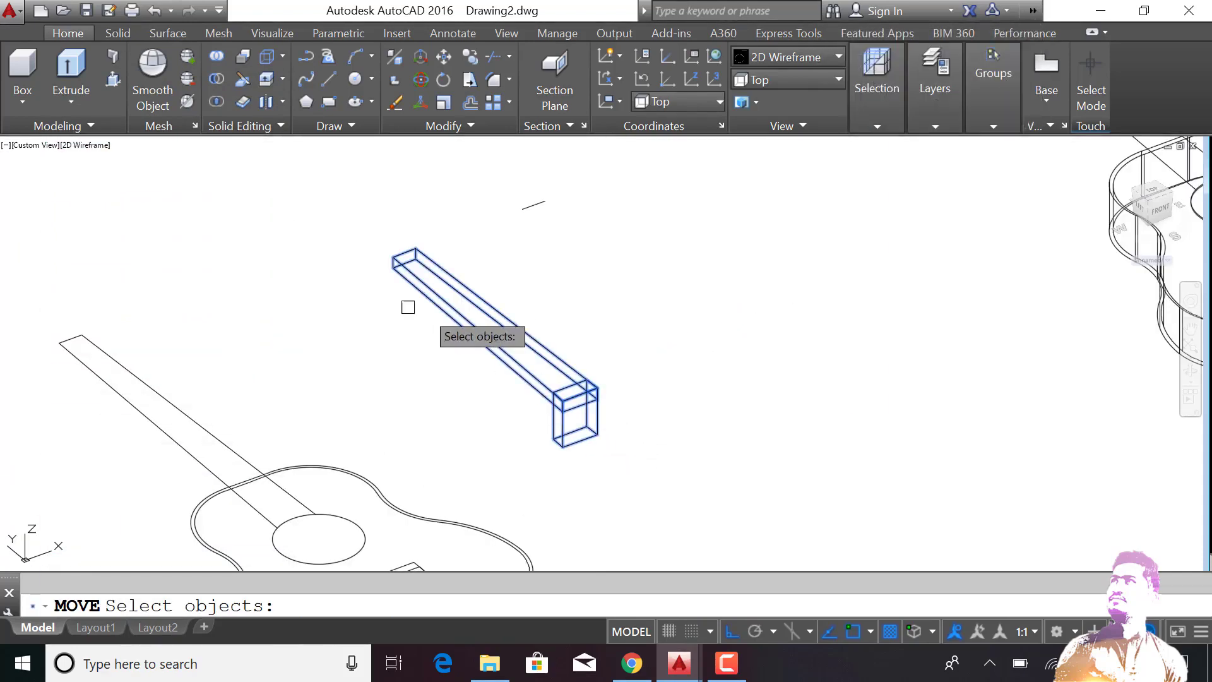
scroll(406, 306, up, 5)
key(Return)
click(400, 271)
scroll(430, 267, down, 5)
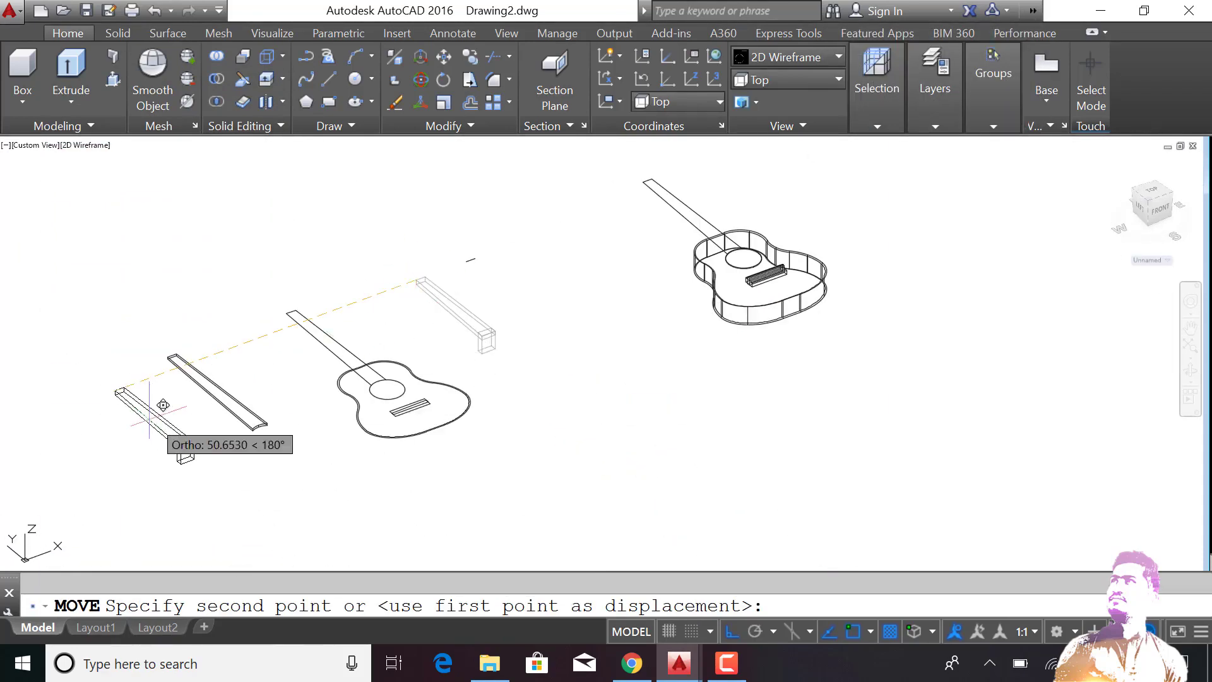
scroll(174, 354, up, 3)
scroll(283, 330, up, 3)
click(378, 306)
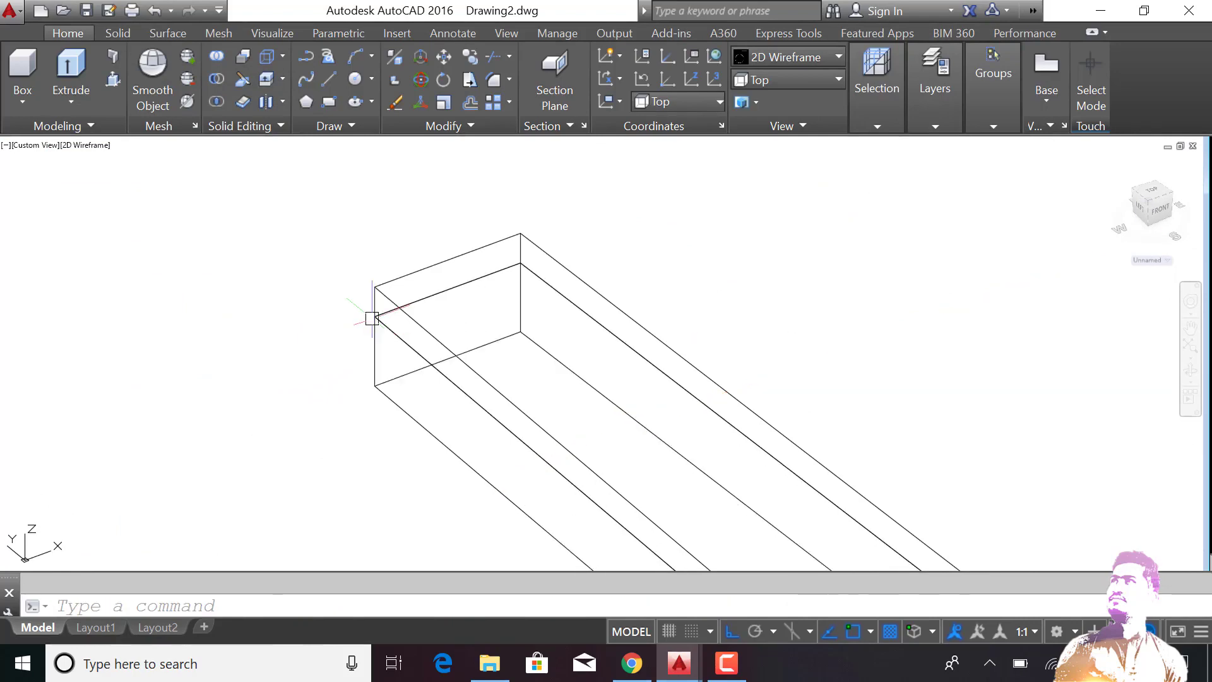
scroll(364, 317, down, 3)
Move the fretboard from its end corner onto the guitar body
key(Return)
click(671, 414)
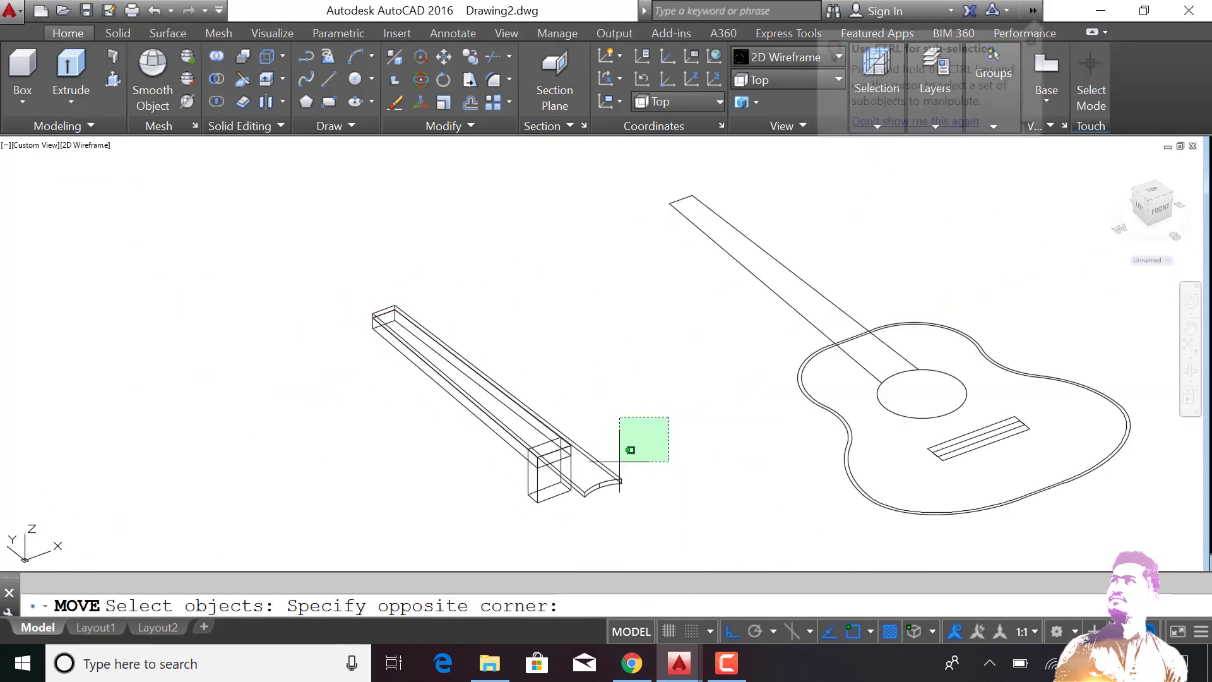
click(628, 447)
scroll(424, 368, up, 6)
key(Return)
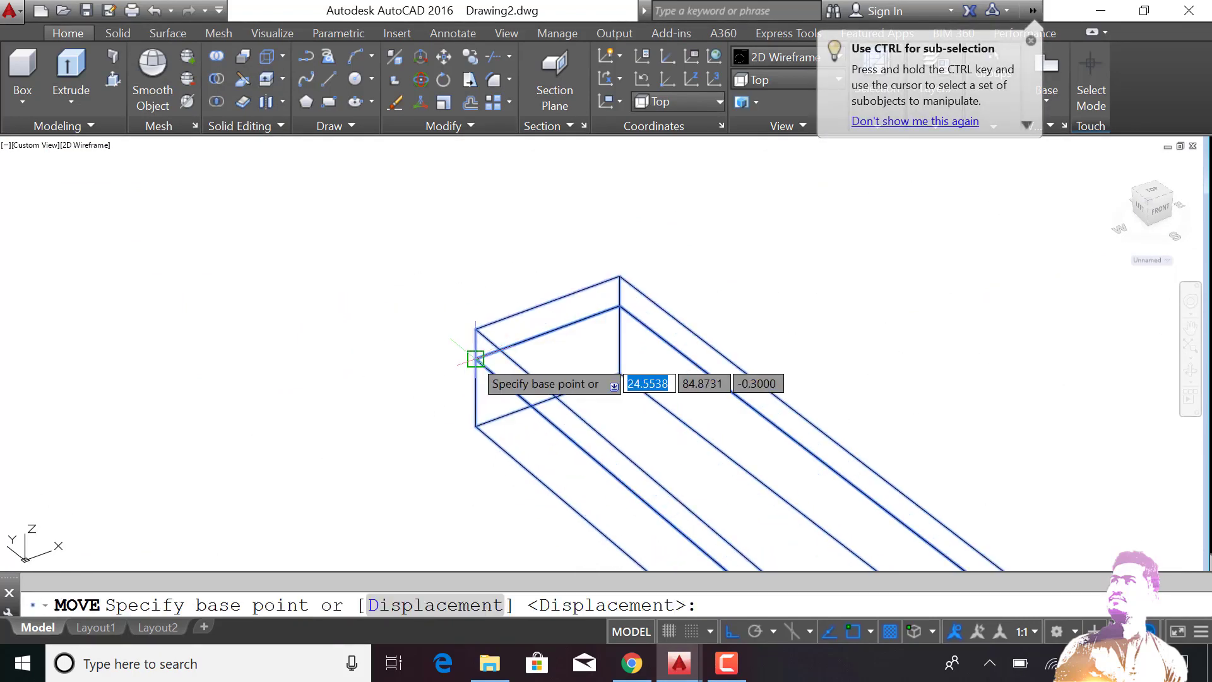
click(474, 353)
scroll(473, 352, down, 3)
scroll(757, 262, down, 3)
scroll(945, 176, up, 3)
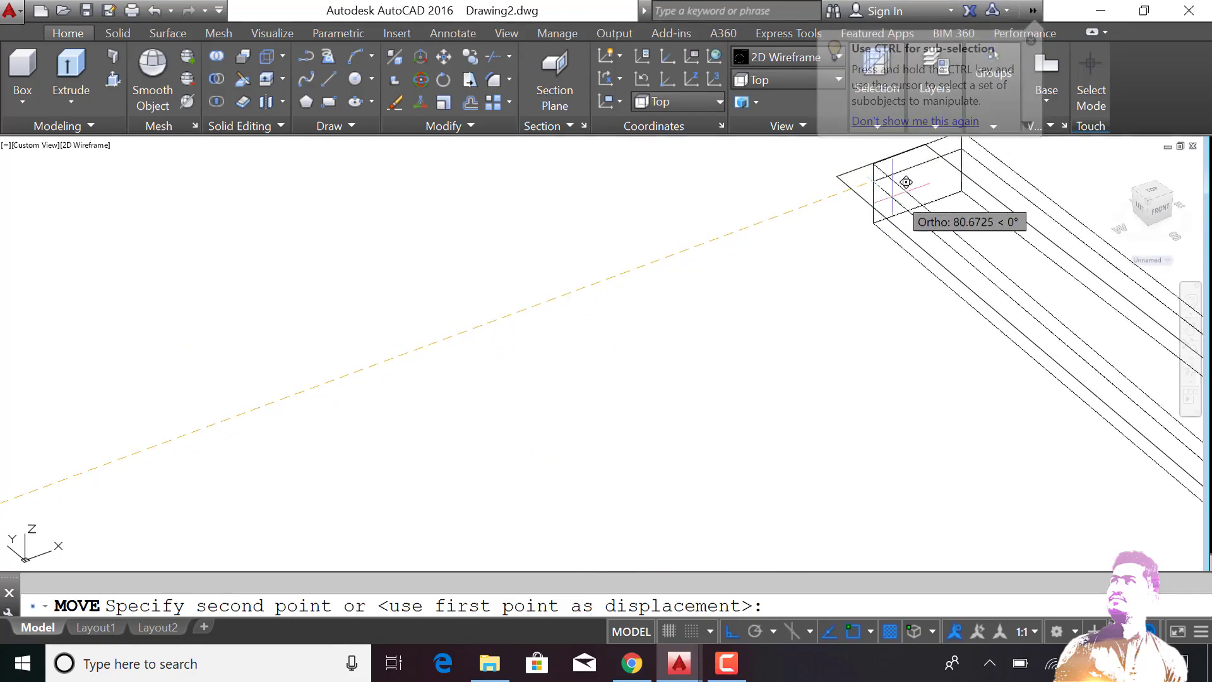
click(839, 173)
scroll(798, 243, down, 3)
scroll(817, 255, down, 1)
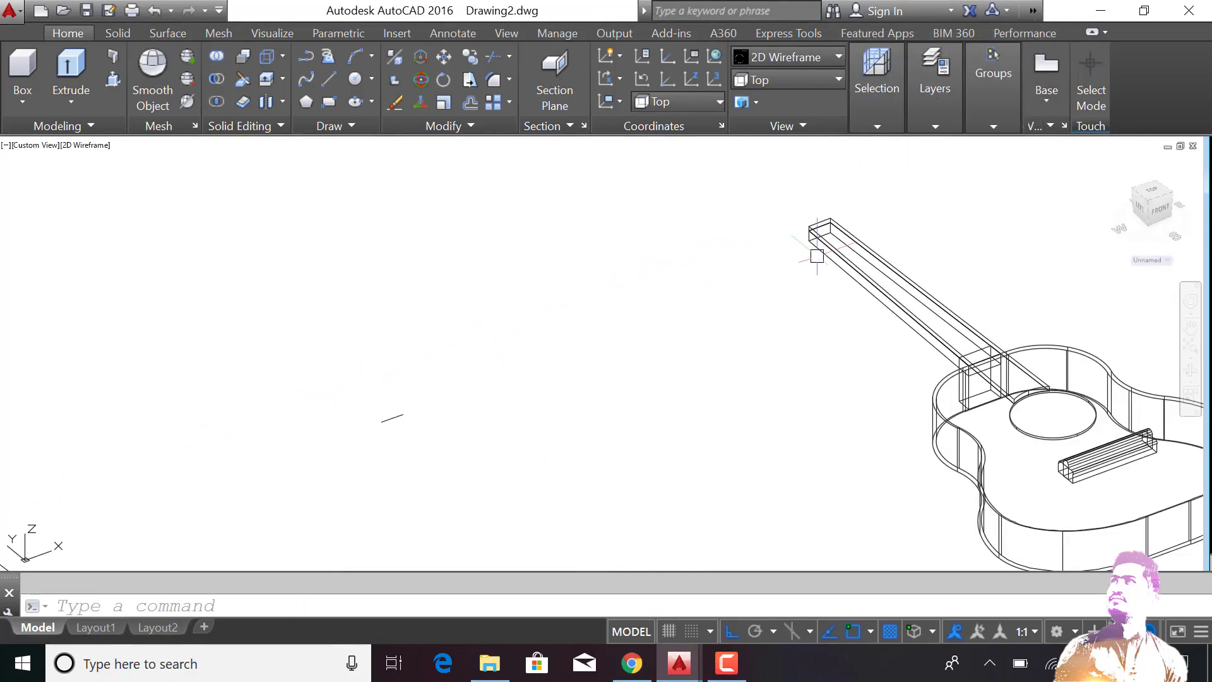
click(1190, 371)
Orbit to a side view and union the neck with its heel block
mouse_move(899, 346)
mouse_down()
mouse_move(1128, 431)
mouse_move(1006, 405)
mouse_up()
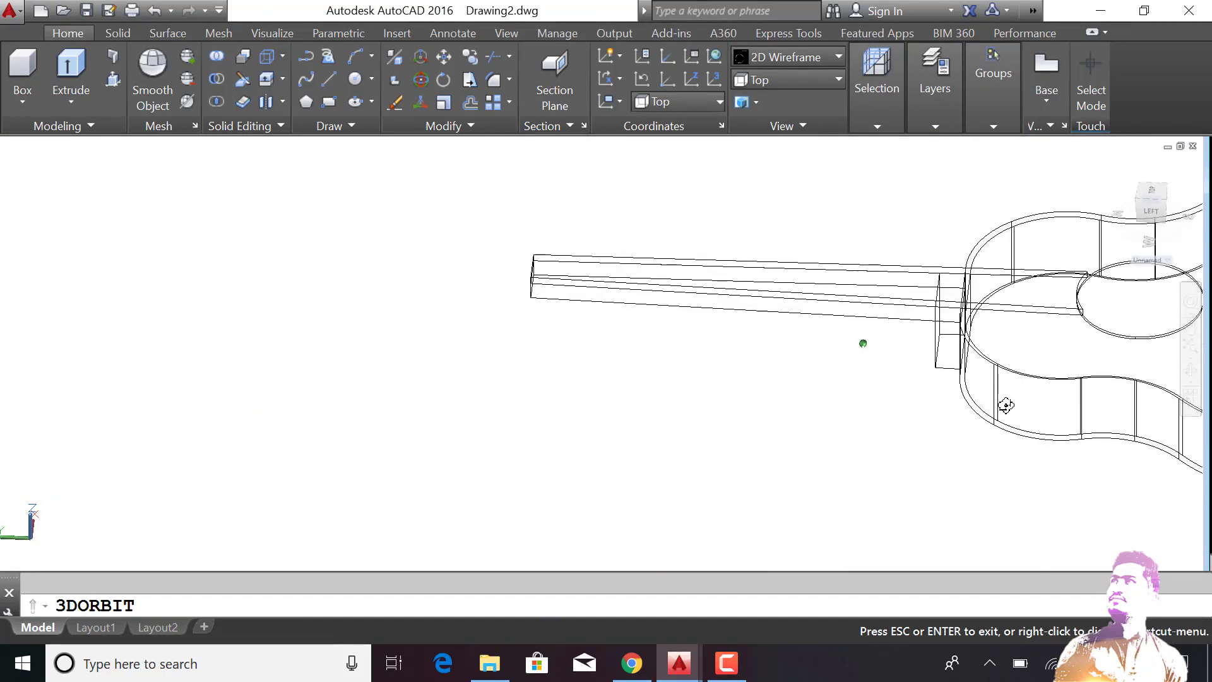
key(Escape)
text(UNION)
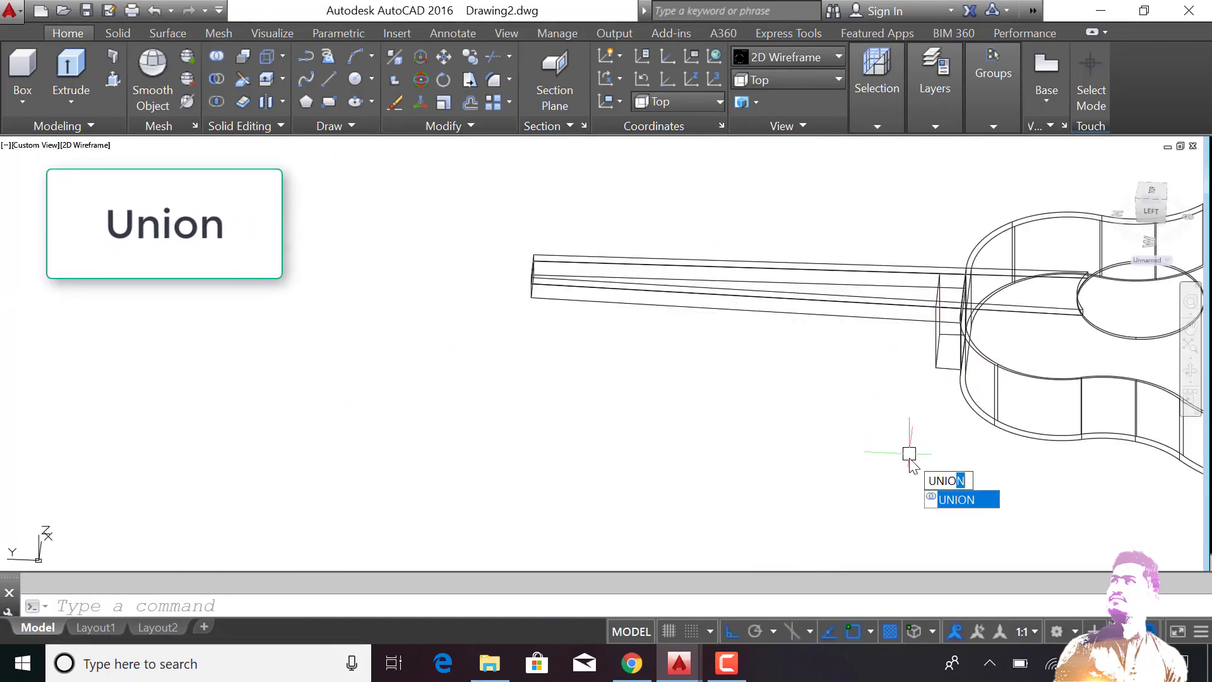
key(Return)
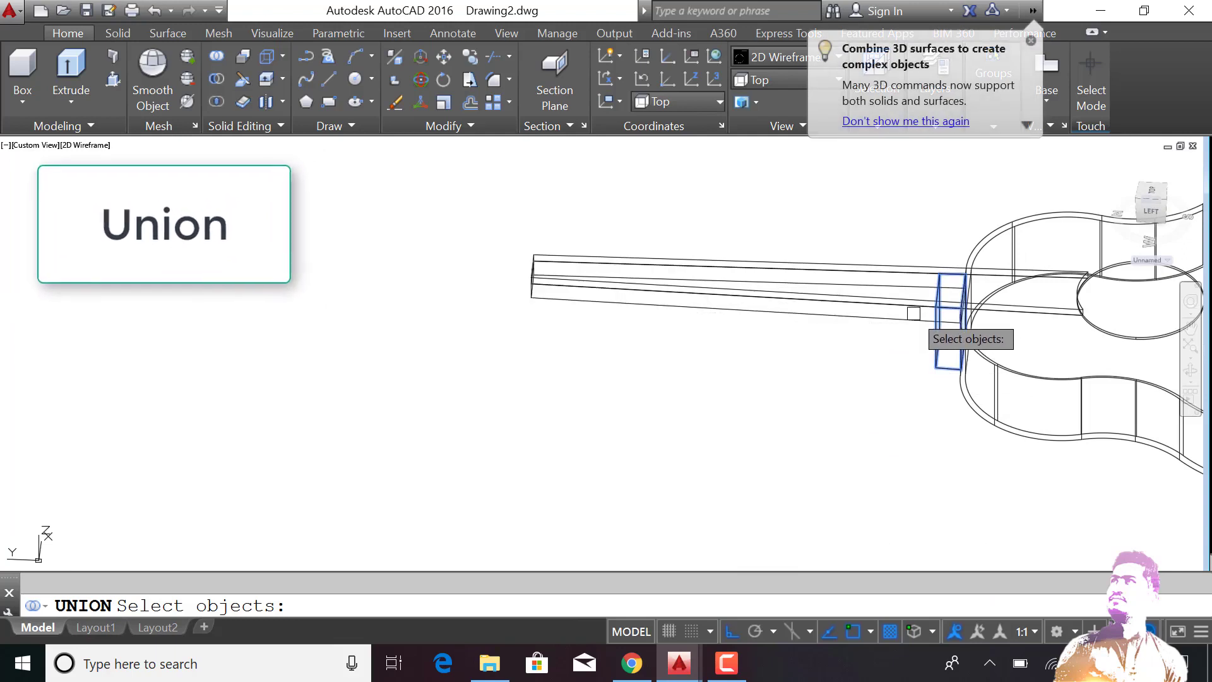
key(Escape)
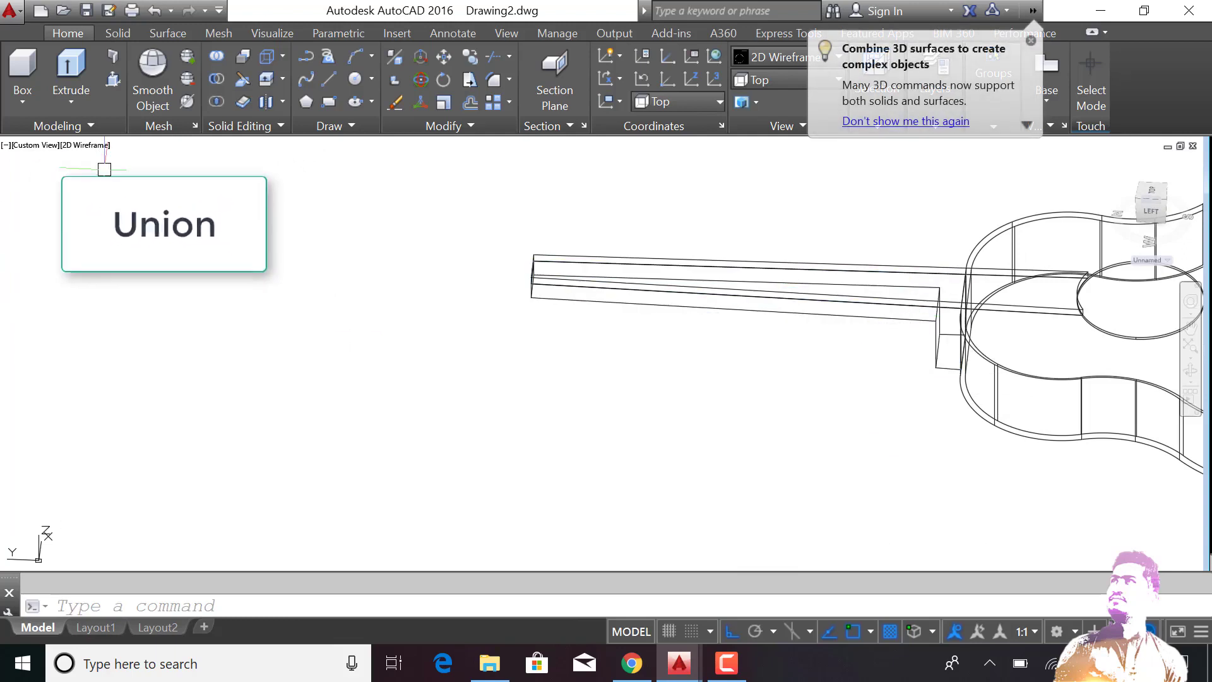
Preview the guitar in Shaded visual style, then return to wireframe
click(93, 147)
click(140, 261)
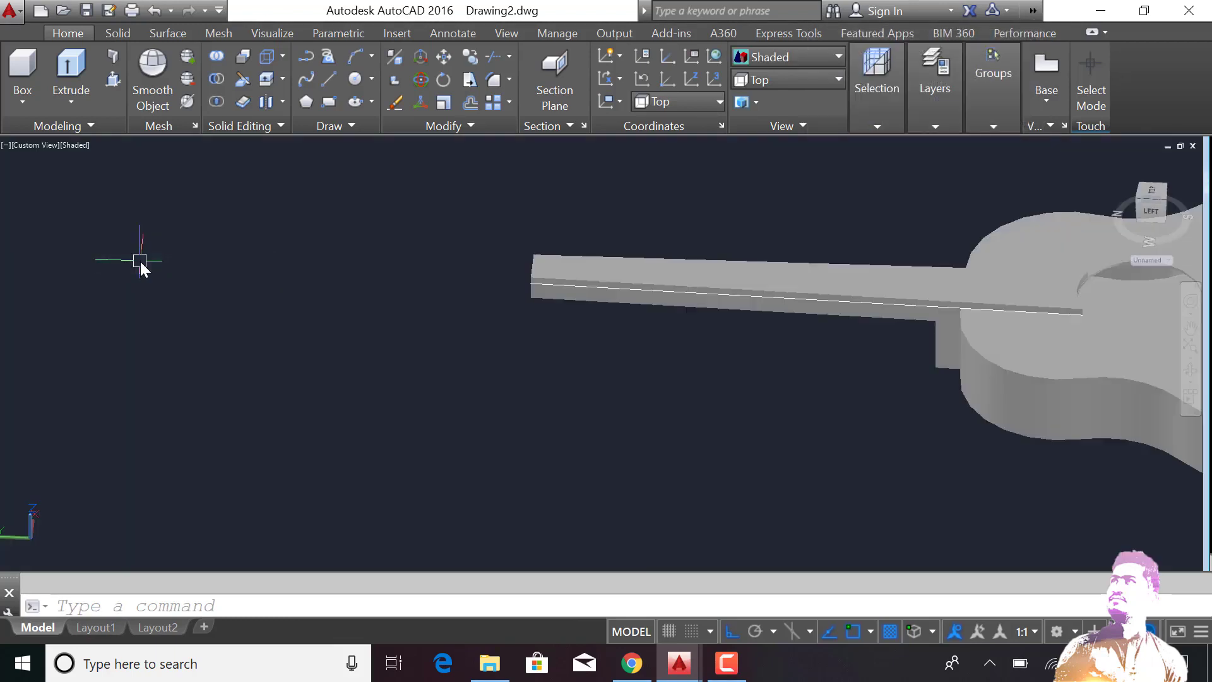
click(76, 145)
click(114, 188)
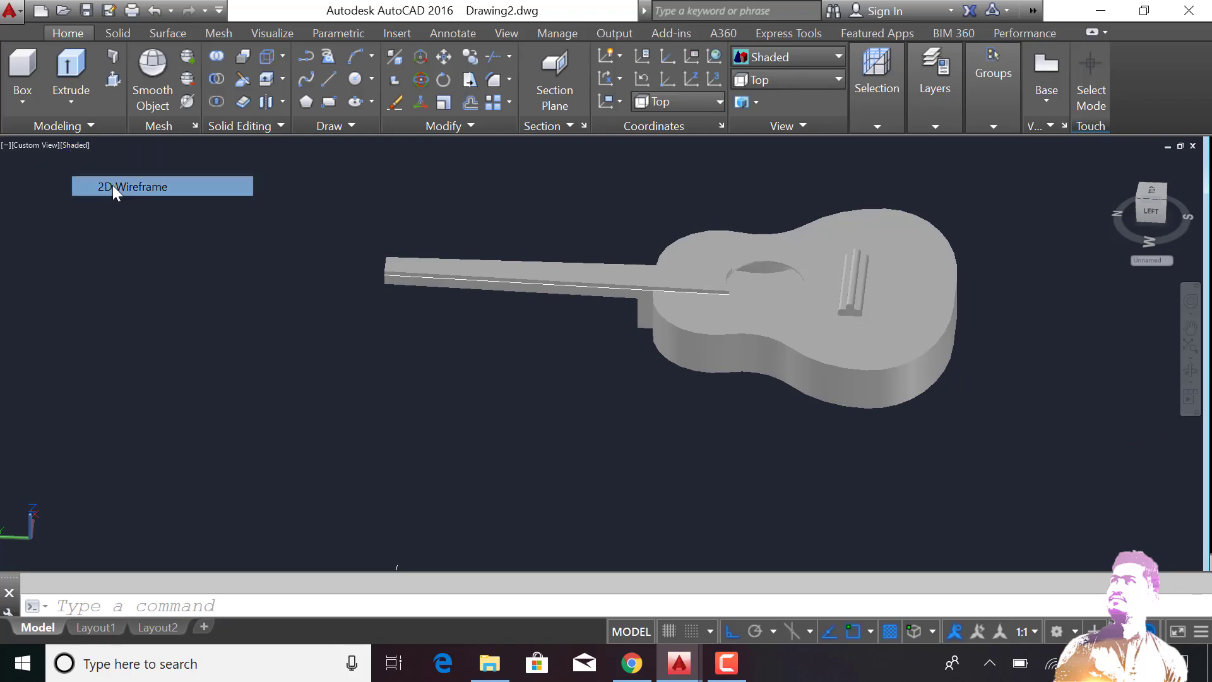
shift+middle_drag(411, 354, 444, 371)
Move the neck with its heel block down below the body
text(m)
key(Return)
click(445, 345)
key(Return)
click(486, 379)
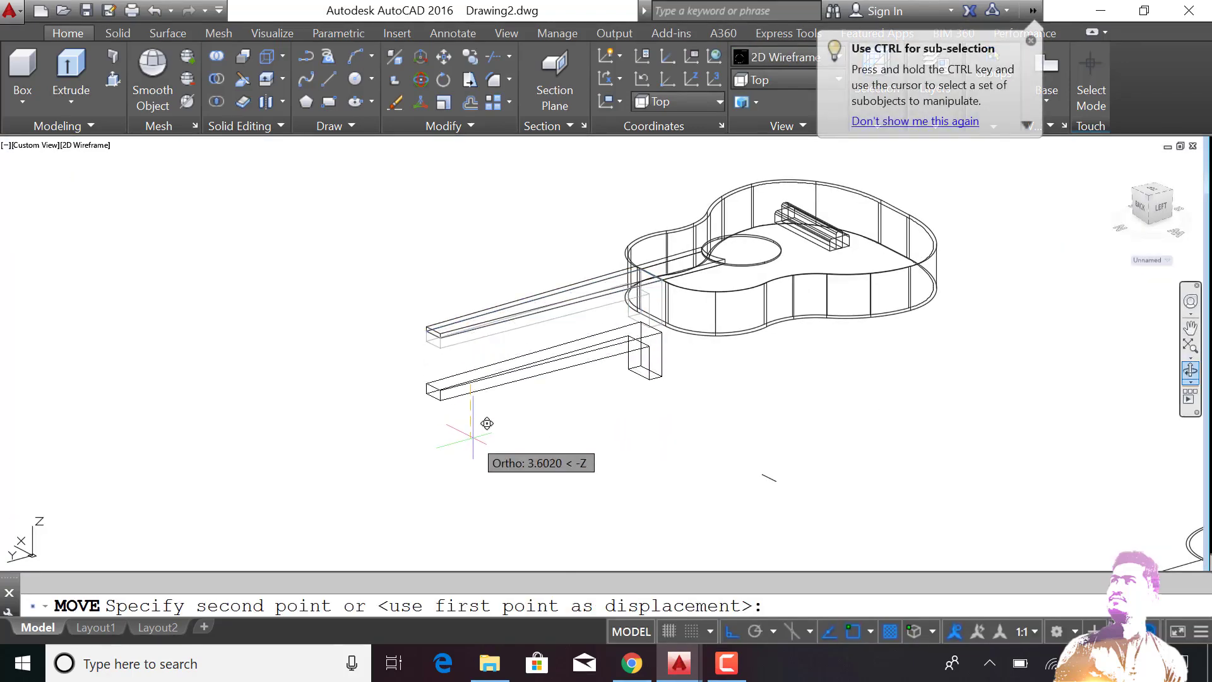
click(450, 421)
scroll(450, 422, up, 4)
With the edge selection filter, shift the neck end's top front edge 0.4 to slant it
right_click(427, 453)
mouse_move(515, 377)
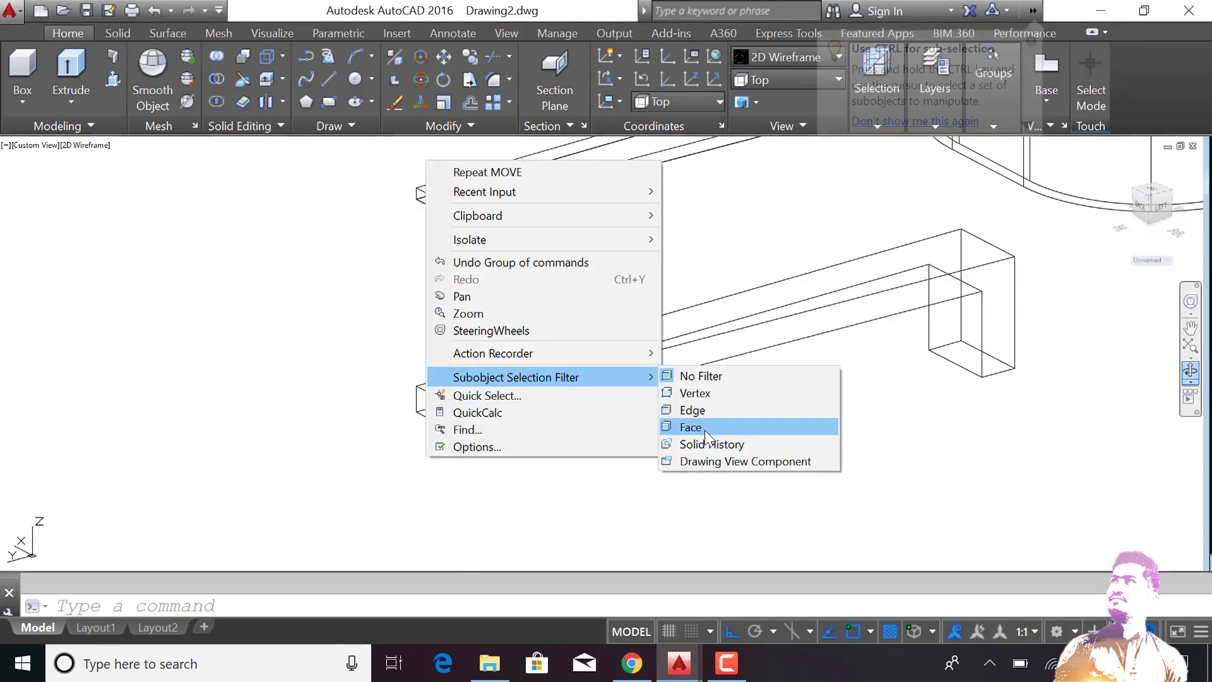
click(698, 427)
right_click(518, 486)
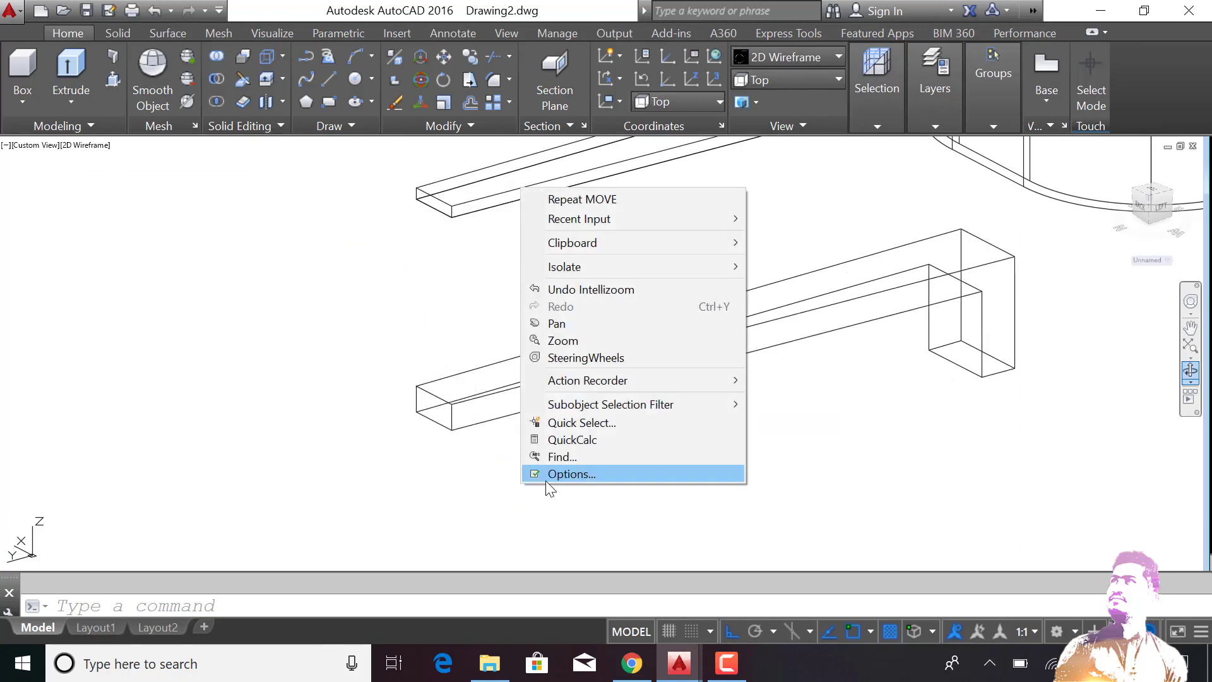
click(782, 436)
scroll(453, 395, up, 3)
click(453, 396)
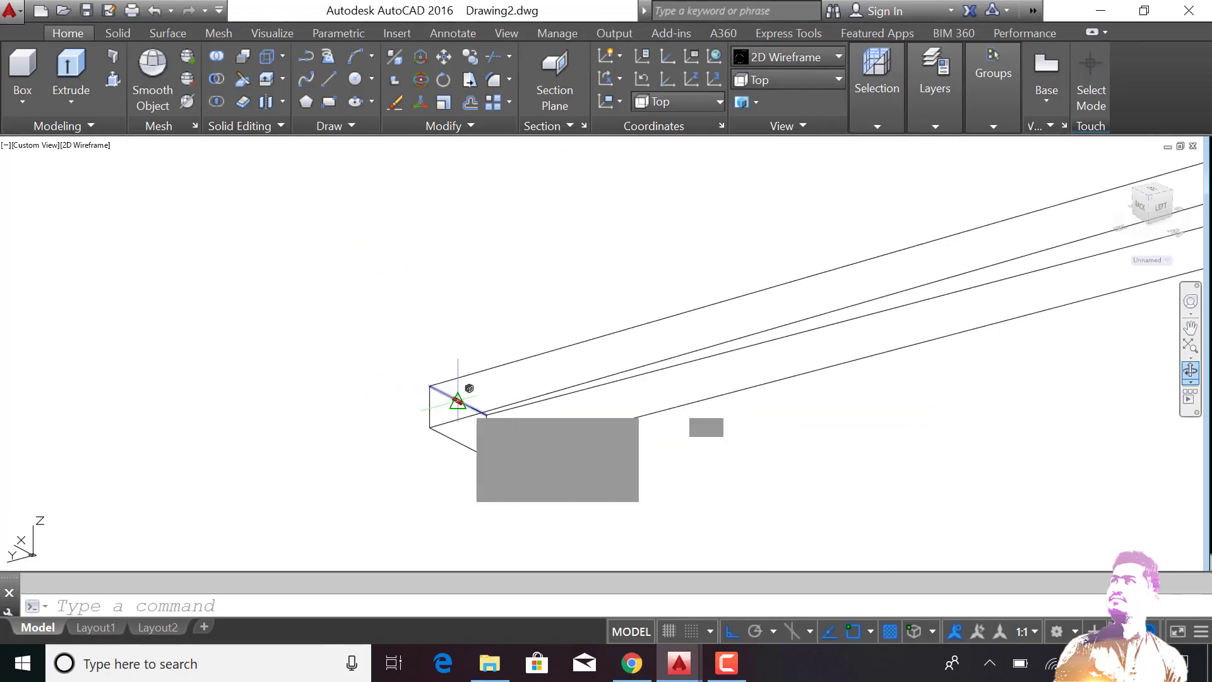
text(.4)
key(Return)
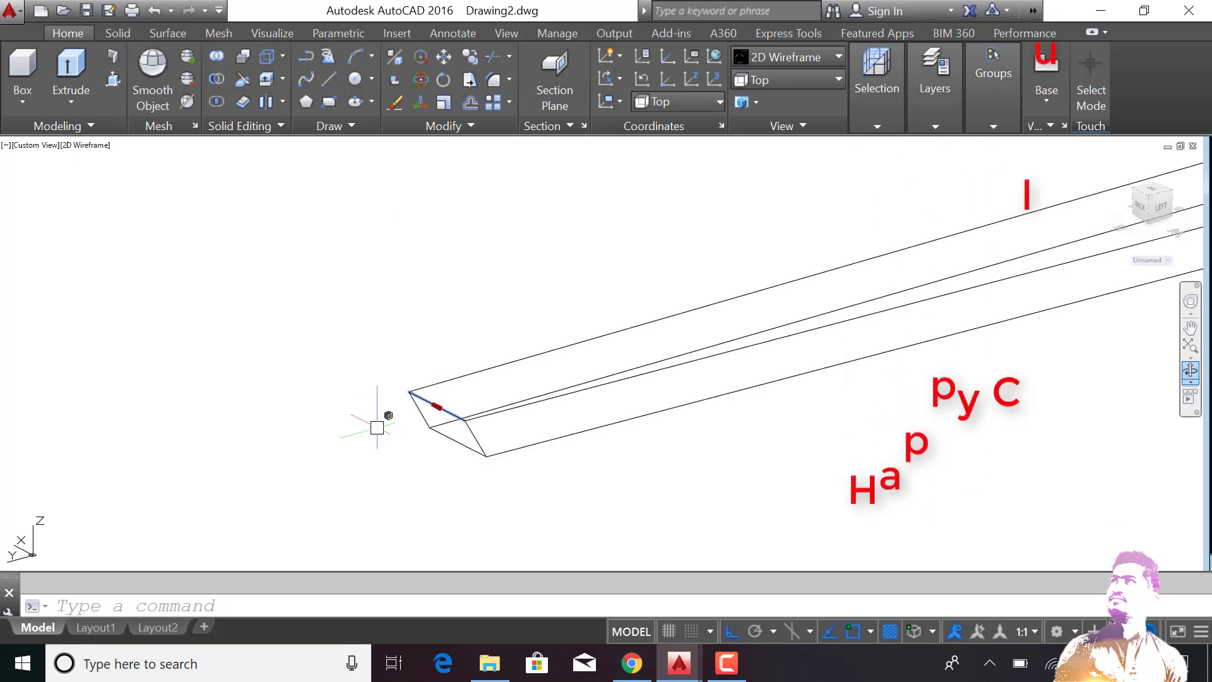
scroll(373, 428, down, 3)
scroll(393, 256, up, 3)
Clear the sub-object filter and stretch the neck's end face to a new position
right_click(393, 253)
mouse_move(482, 545)
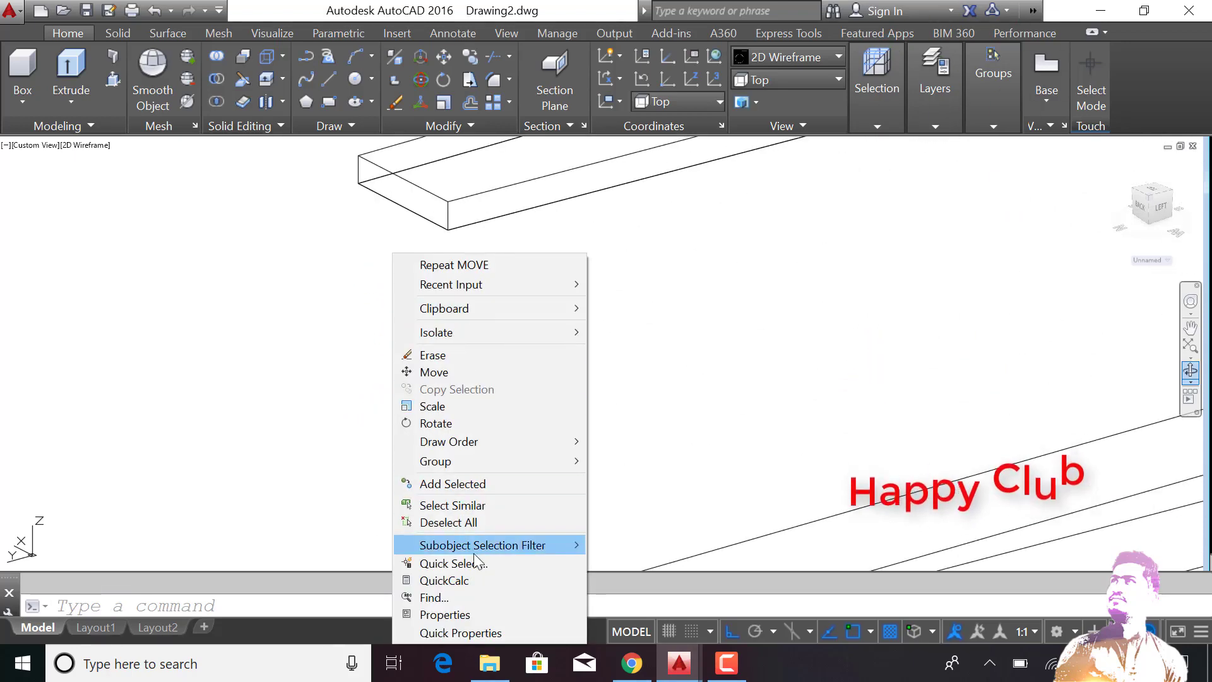
click(638, 546)
scroll(460, 295, down, 2)
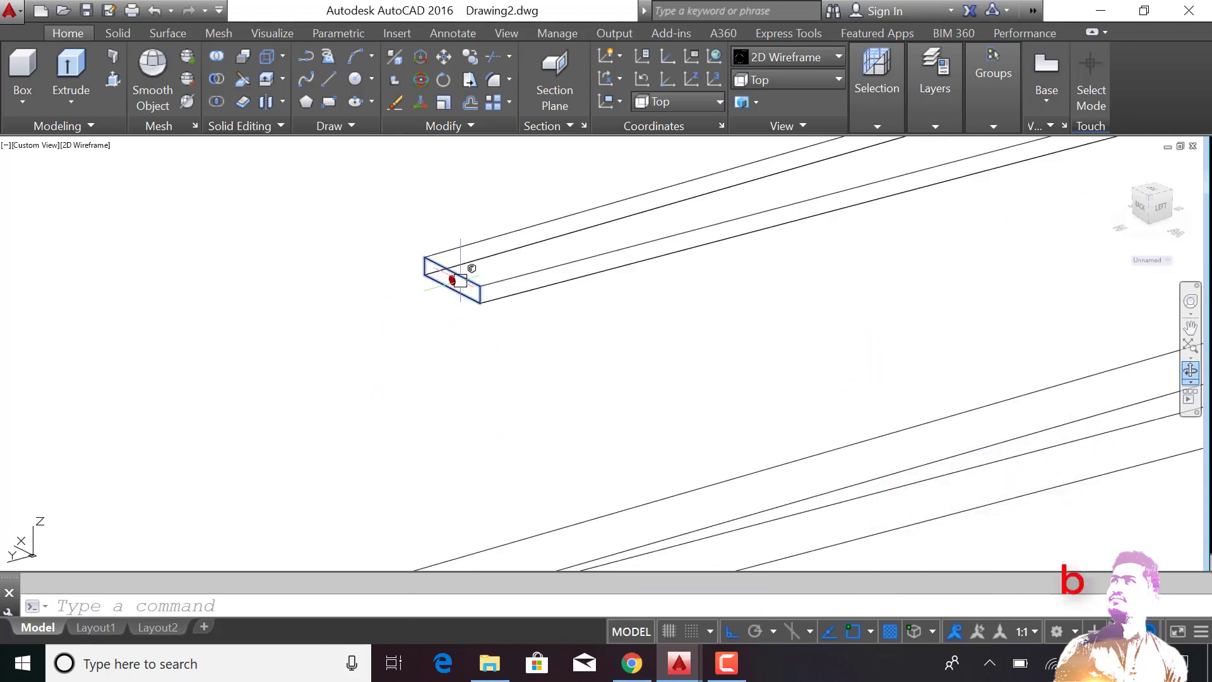
click(452, 279)
text(.4)
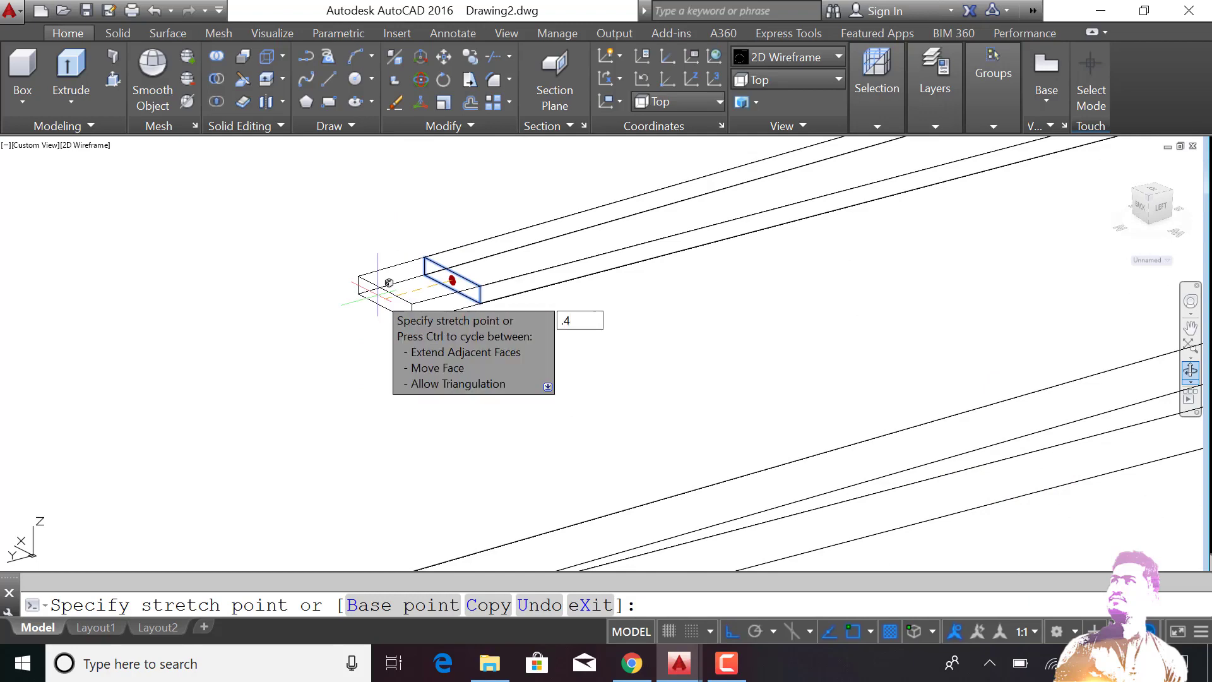
click(389, 284)
right_click(378, 284)
mouse_move(468, 544)
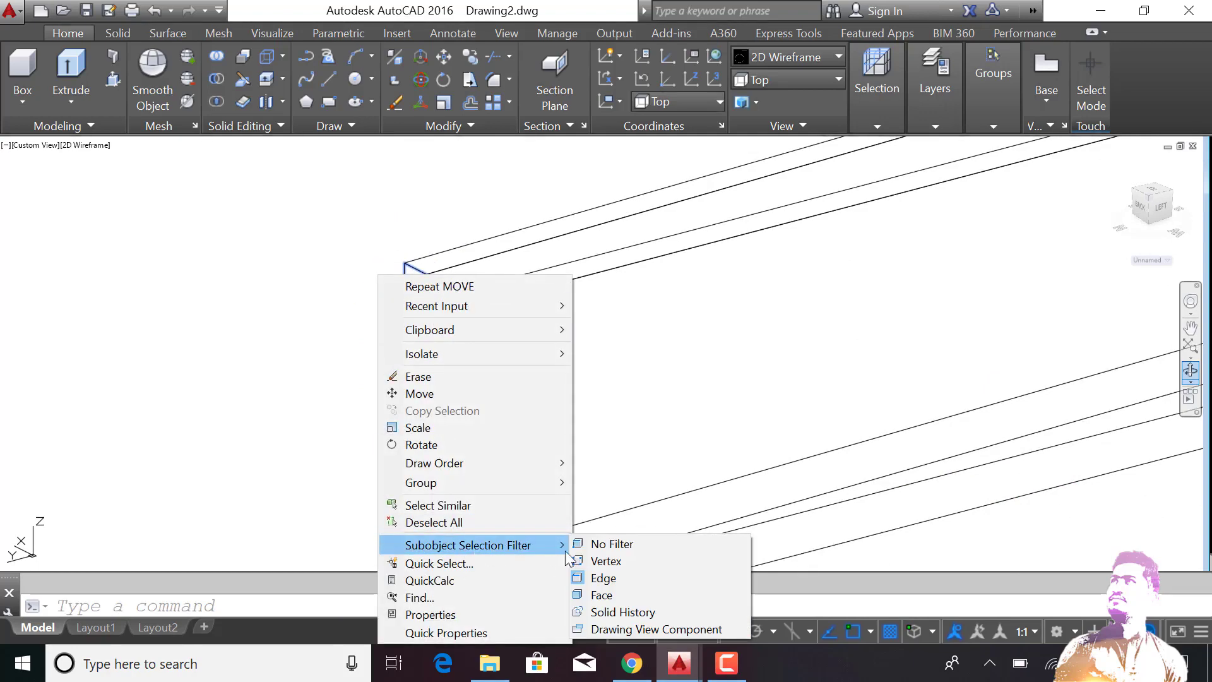
click(606, 544)
scroll(504, 361, down, 2)
text(m)
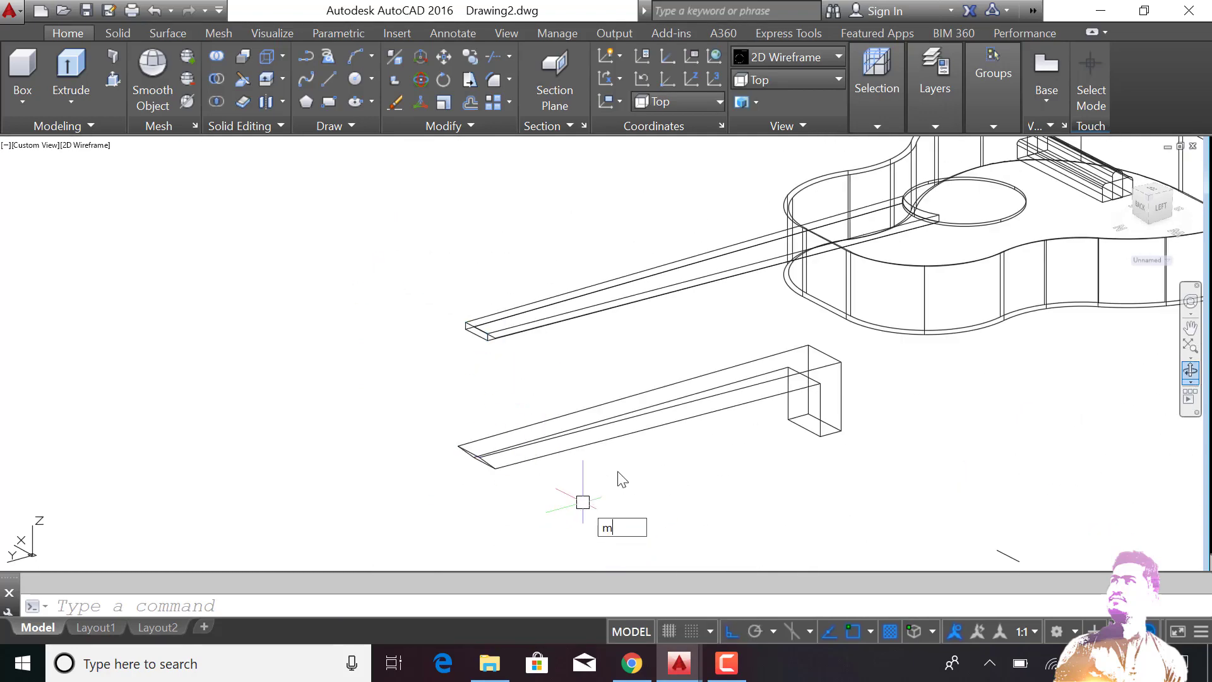
Raise the L-shaped neck solid 5 units back under the fretboard
key(Return)
click(771, 436)
key(Return)
click(687, 499)
text(5)
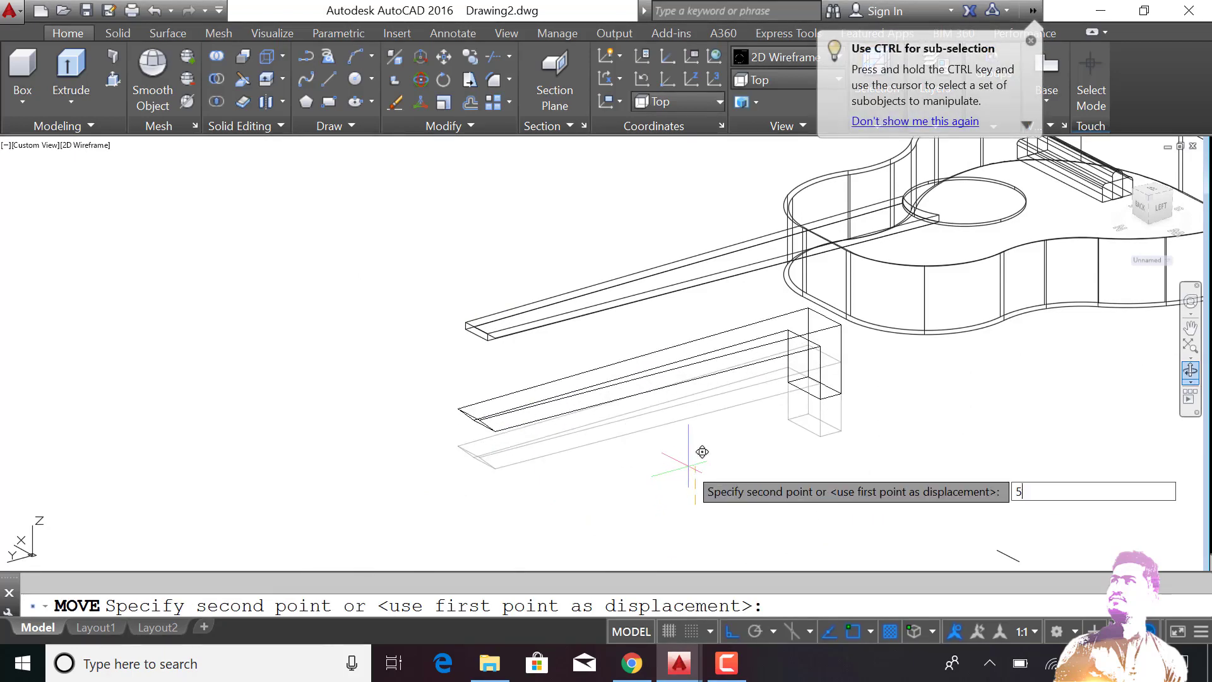
key(Return)
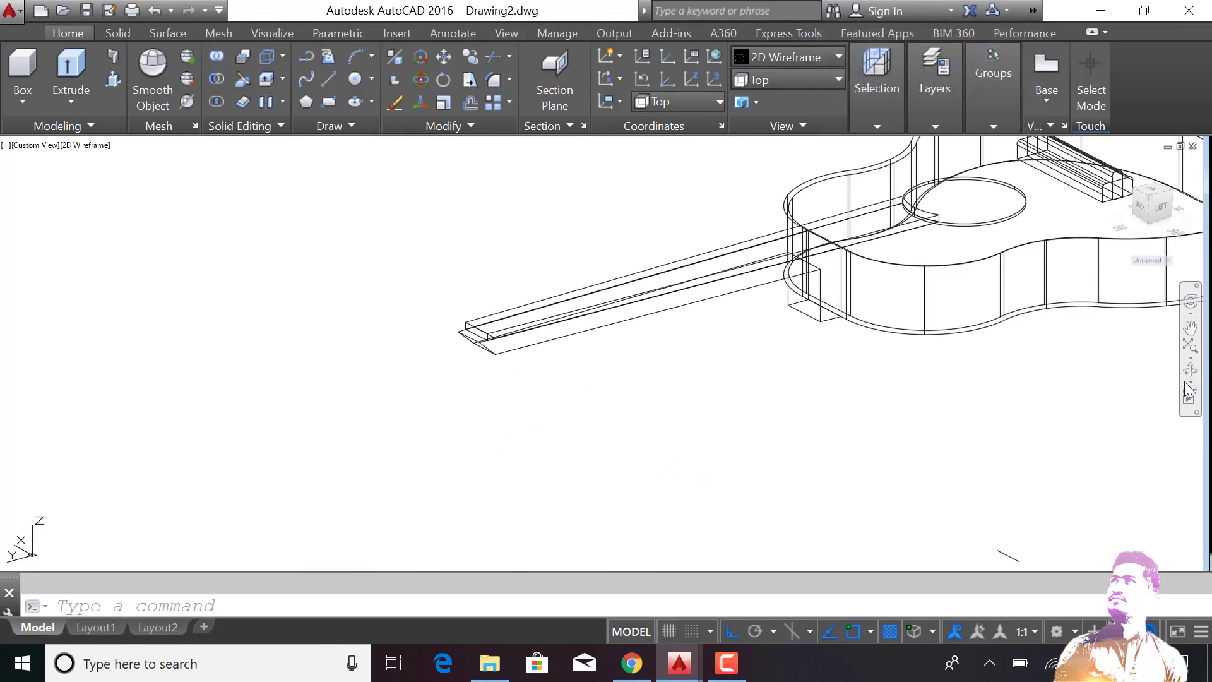
click(1190, 370)
drag(627, 306, 635, 318)
Using the Face filter, extrude the neck's slanted end face 0.7 into a headstock block
key(Escape)
scroll(581, 465, up, 5)
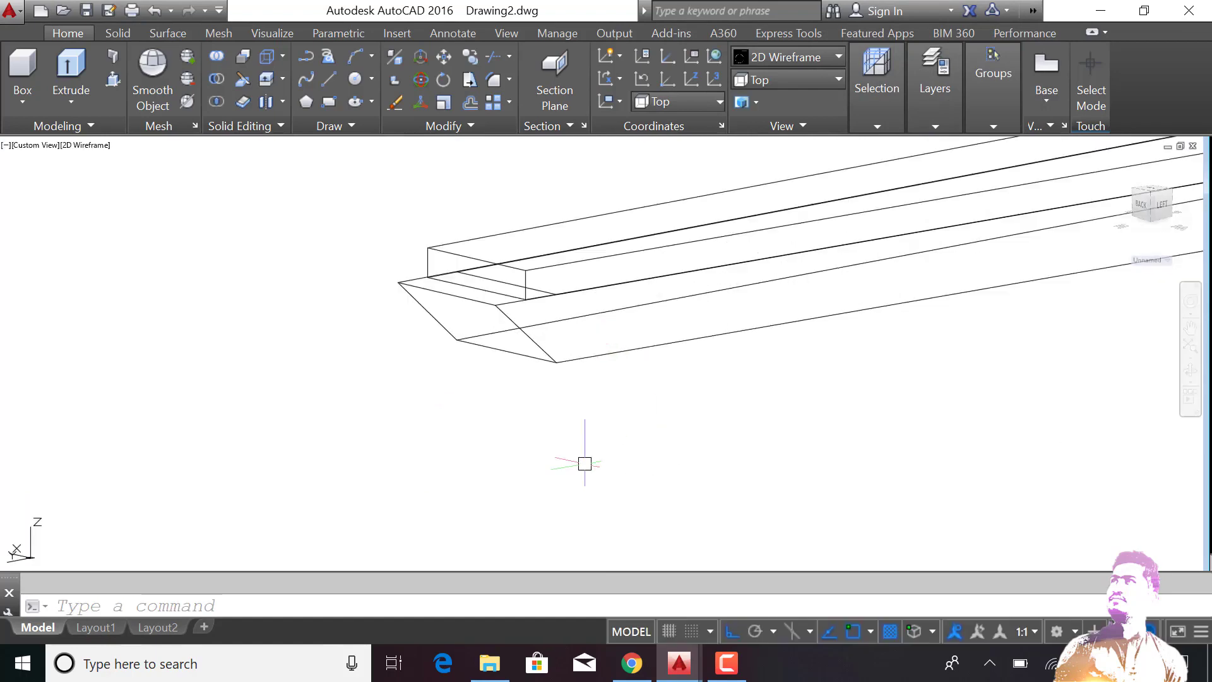
right_click(505, 396)
click(739, 350)
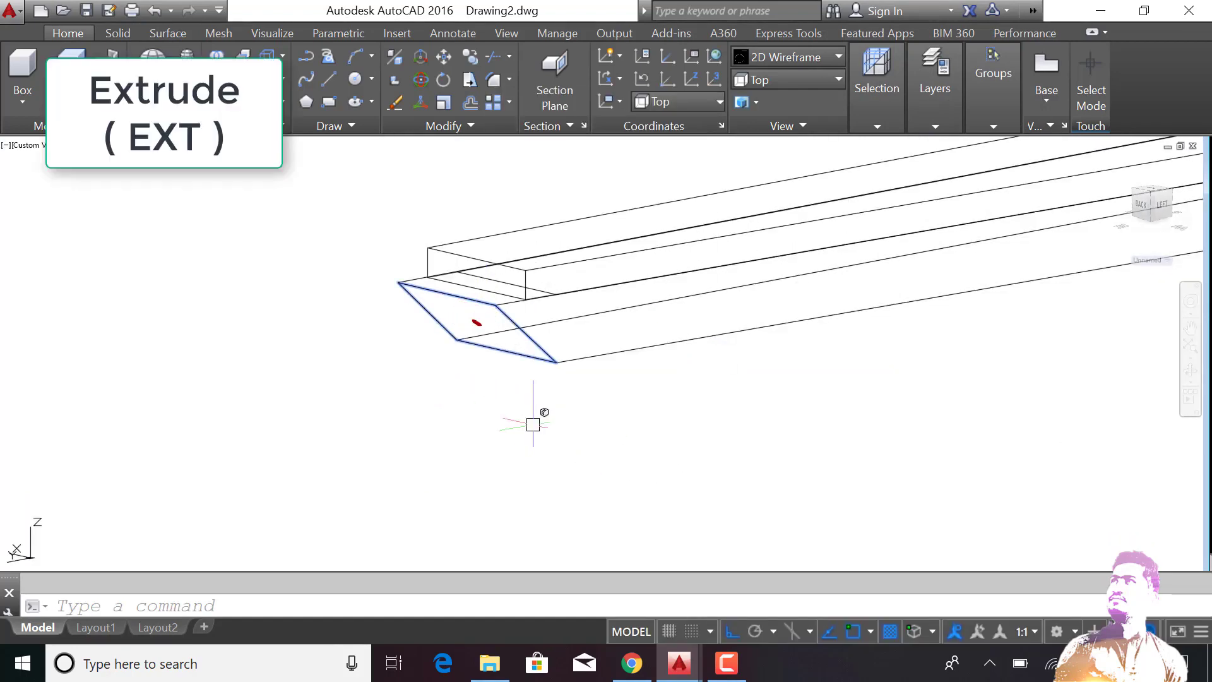
text(ext)
key(Return)
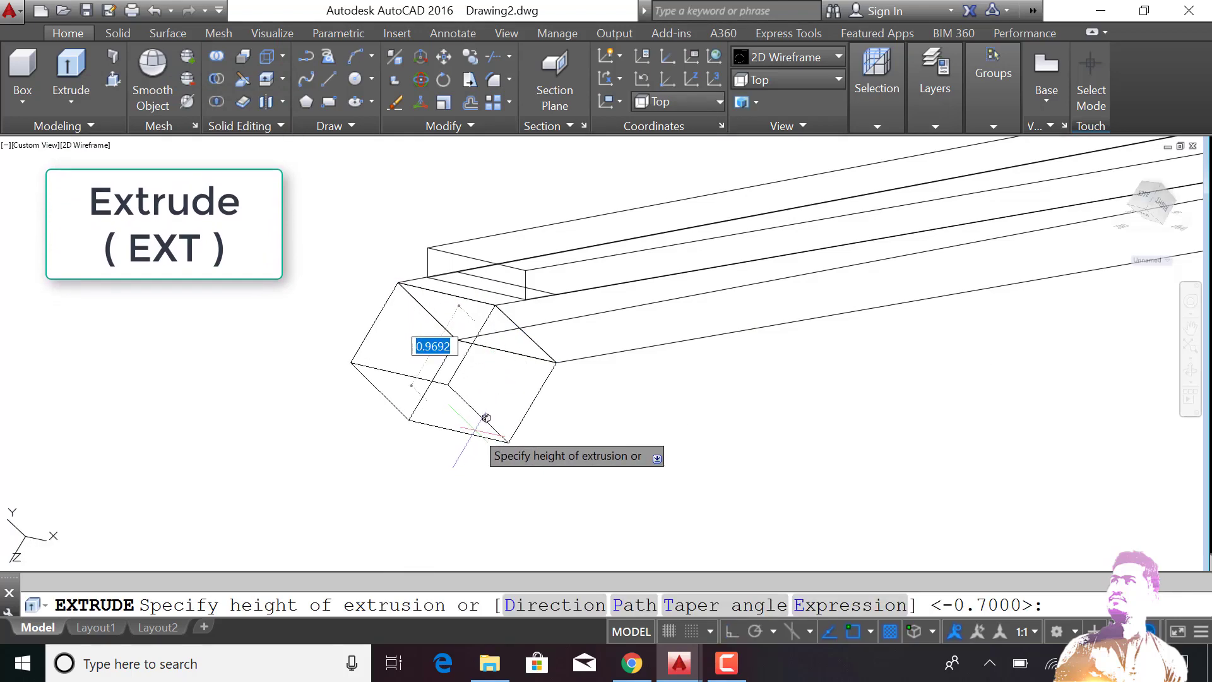
key(Return)
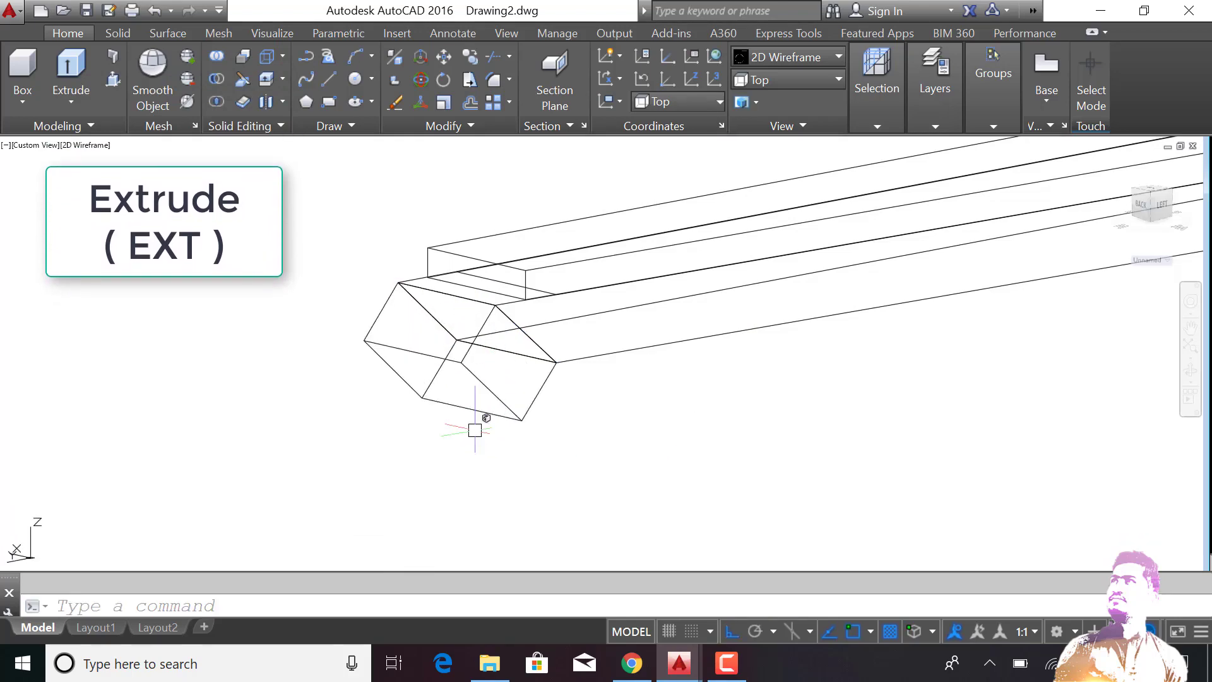
Draw an orthogonal polyline outline at the headstock corner, starting with a 1.1 segment
text(pl)
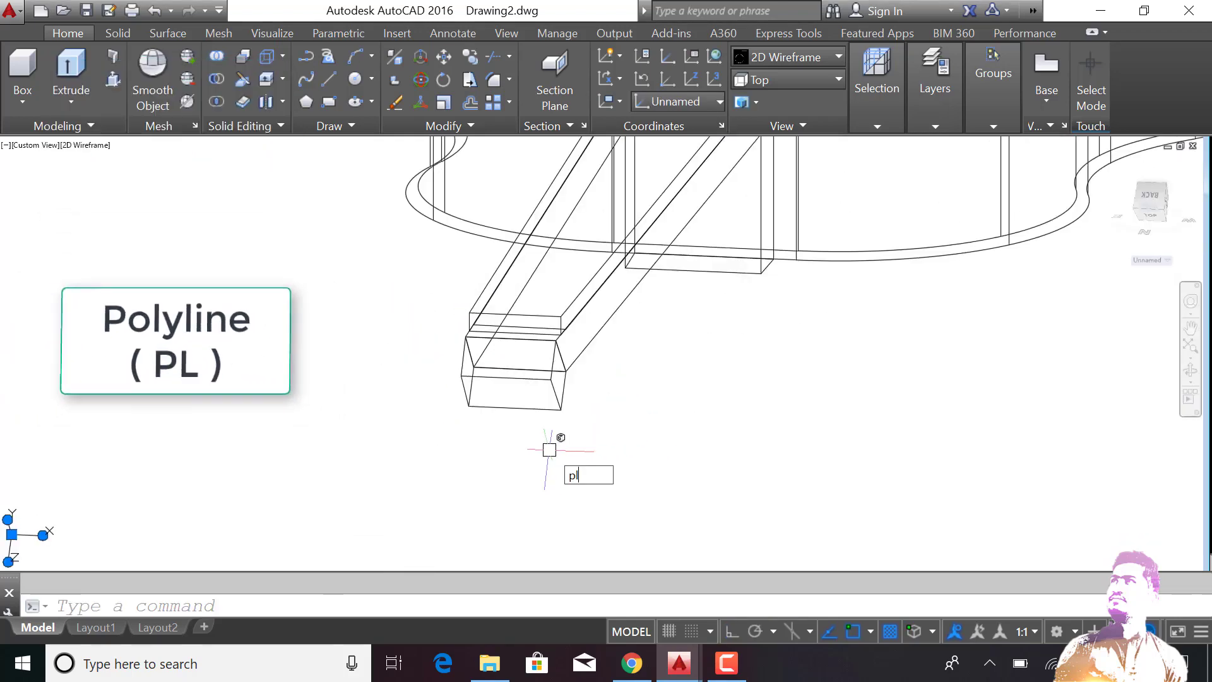
key(Return)
click(506, 377)
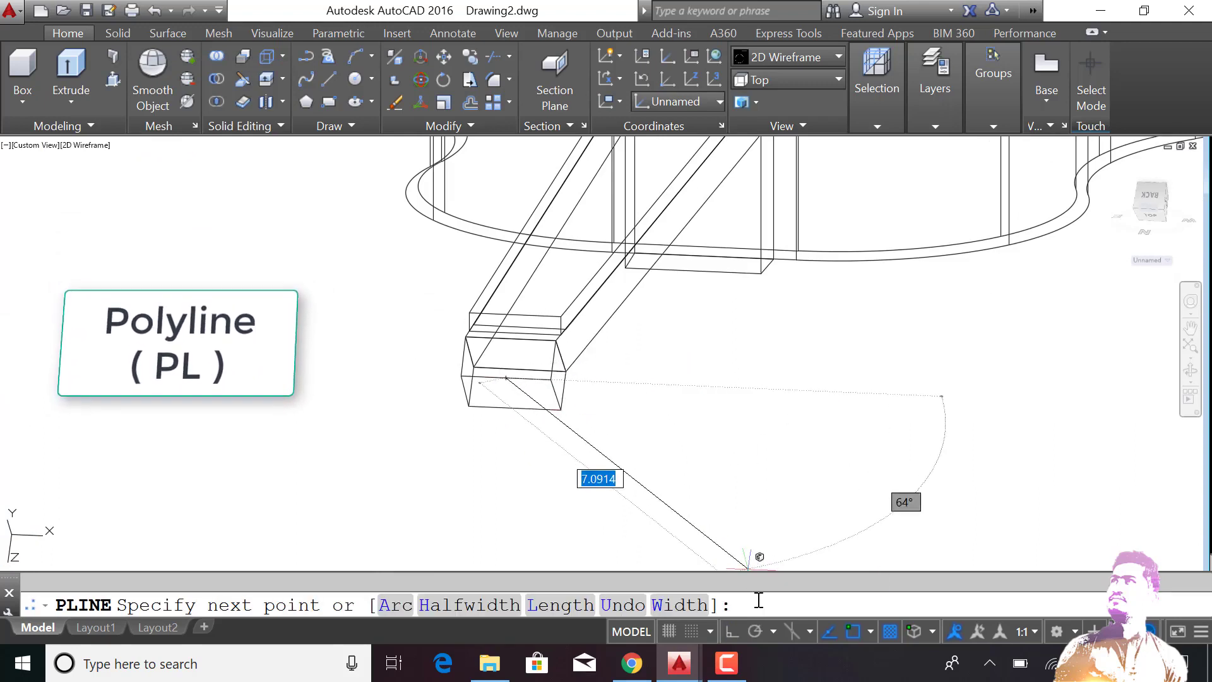
click(733, 628)
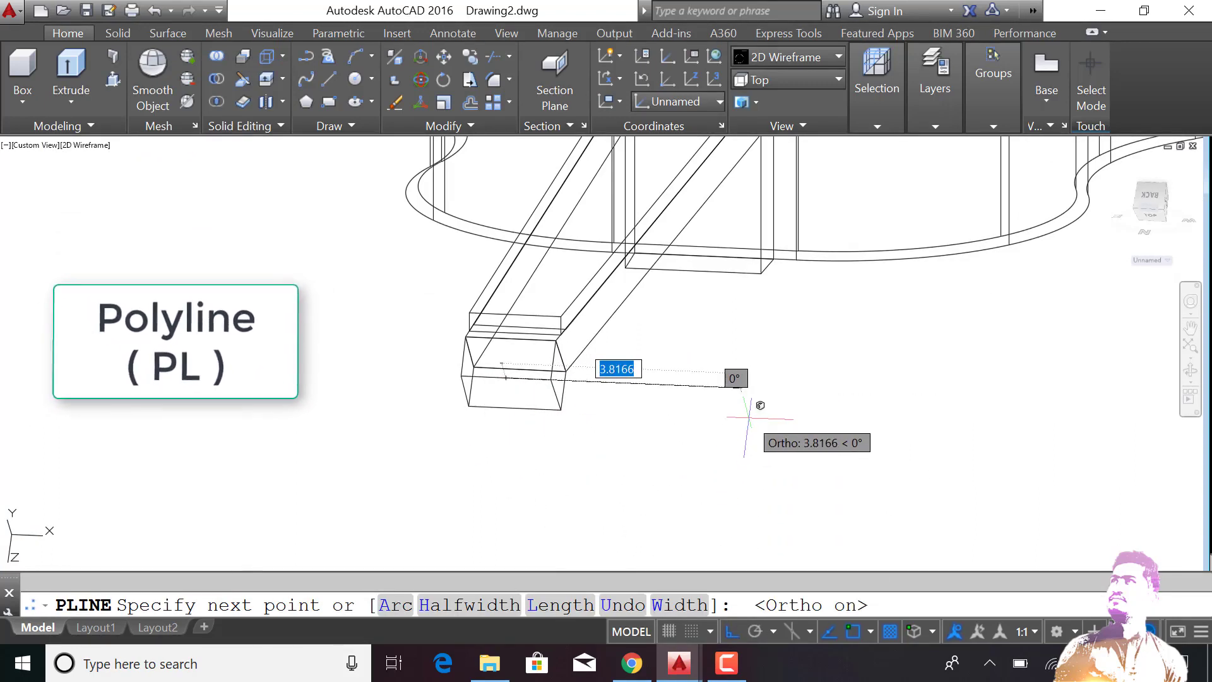
text(1.1)
key(Return)
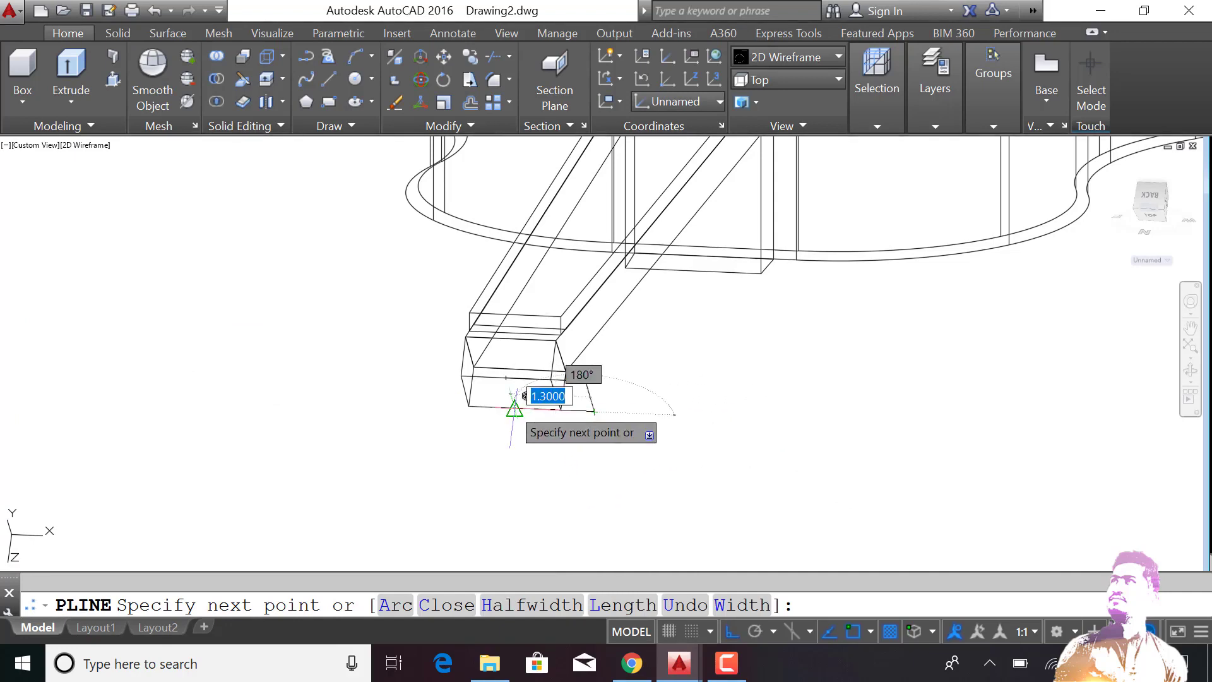
key(Return)
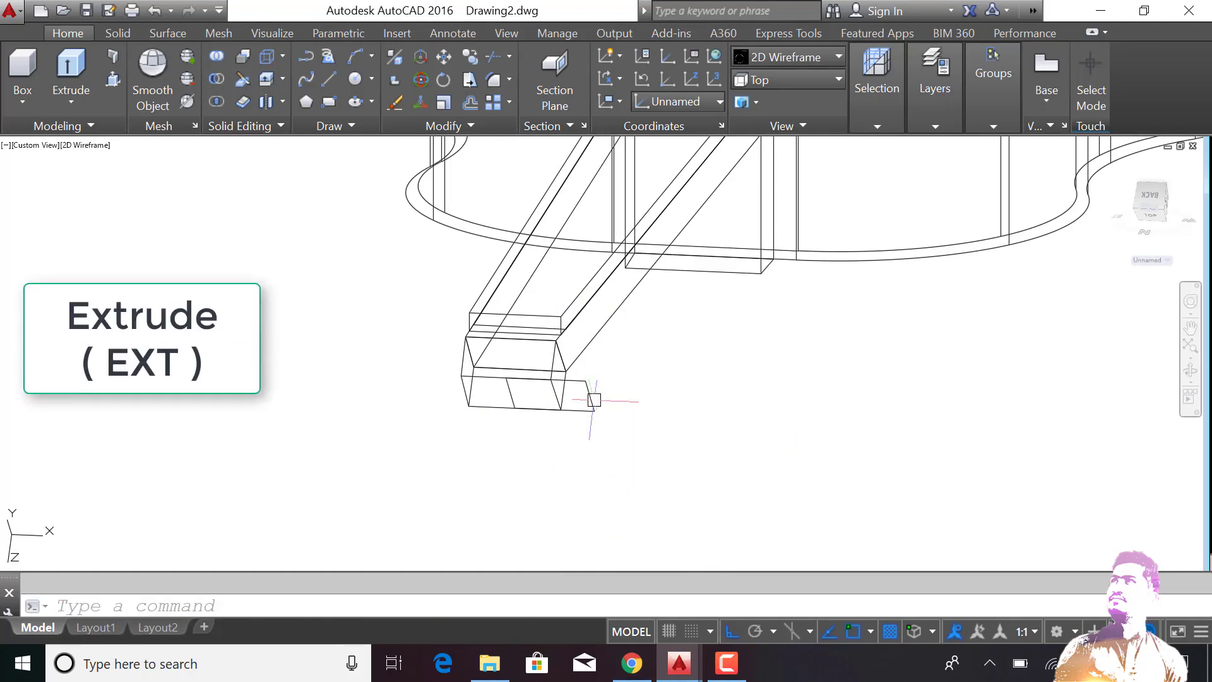
Extrude the outline into a headstock block and select it for mirroring
text(ext)
key(Return)
key(Return)
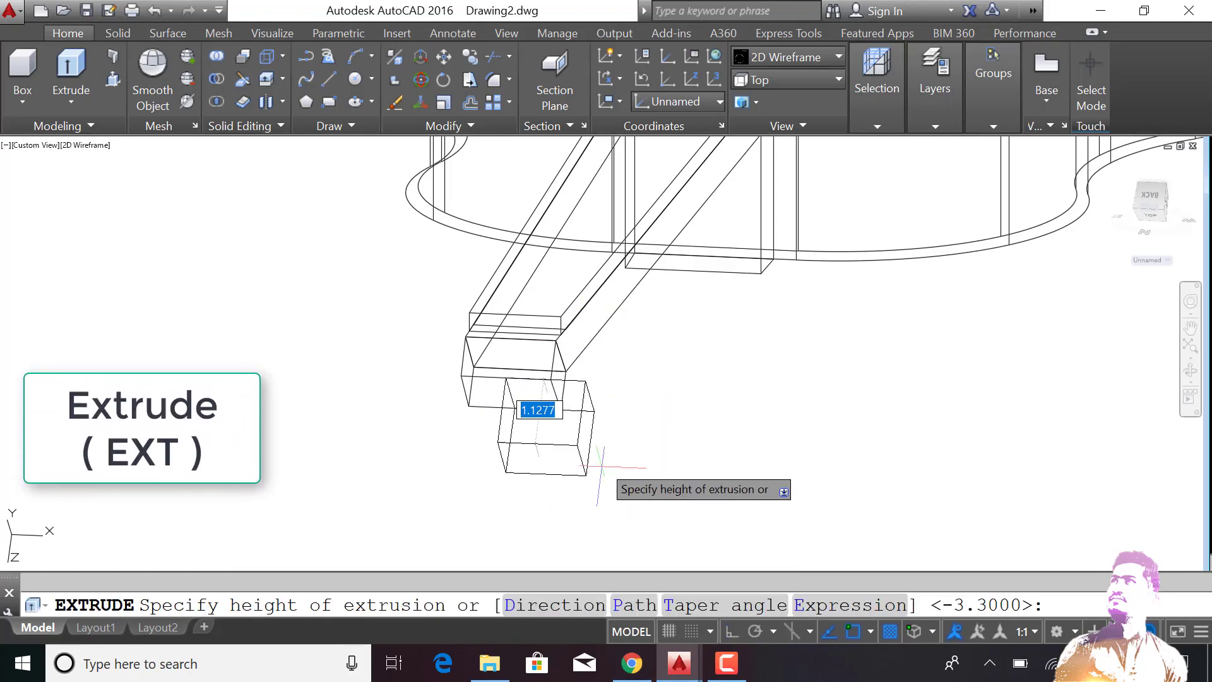
key(Return)
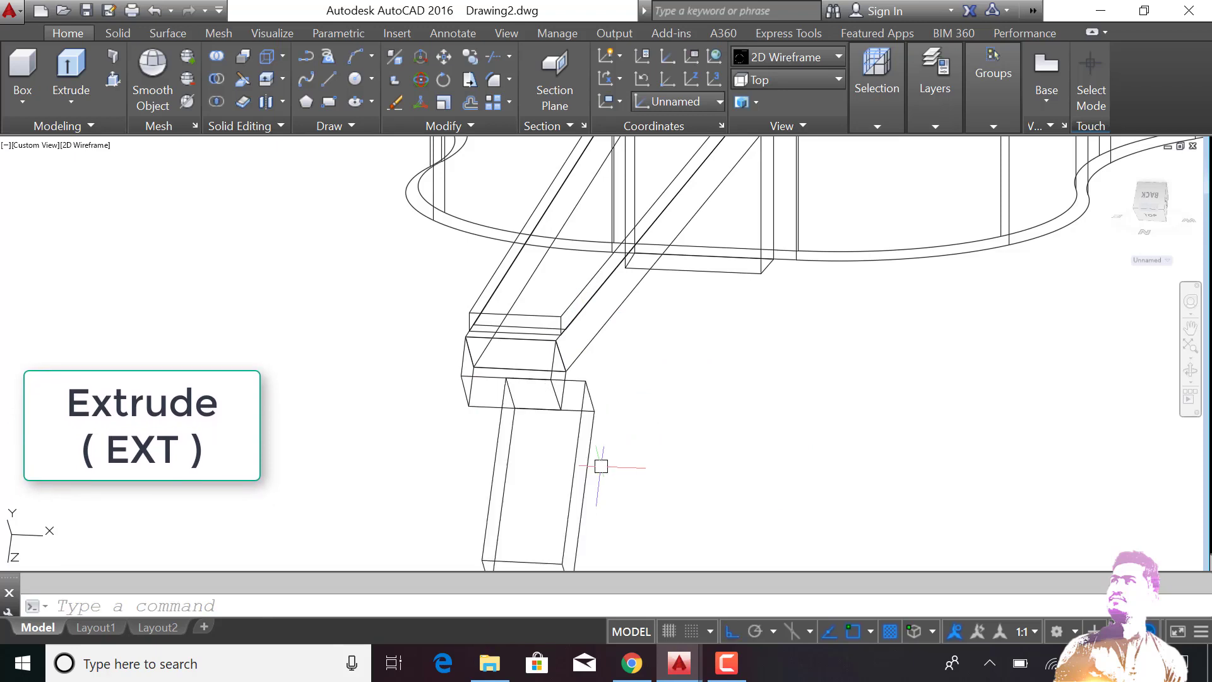
scroll(601, 466, down, 2)
text(mi)
key(Return)
click(633, 479)
Mirror the headstock block about its midpoint, keeping the original
key(Return)
scroll(625, 482, up, 2)
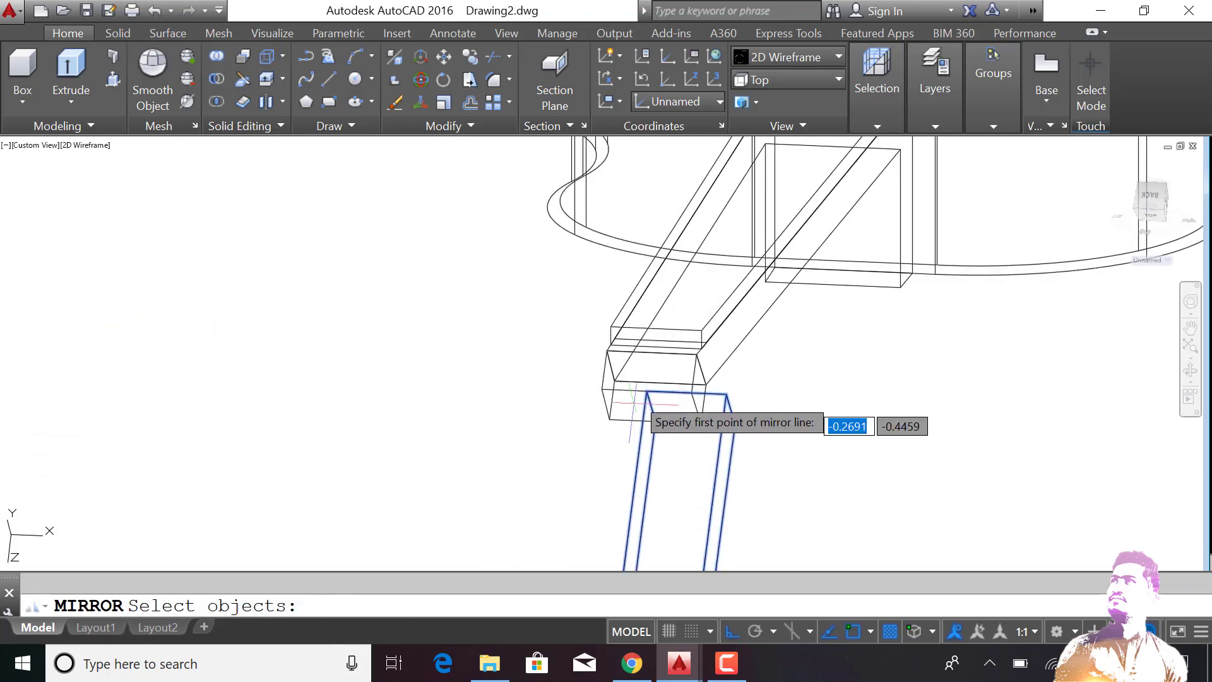
click(647, 392)
key(Return)
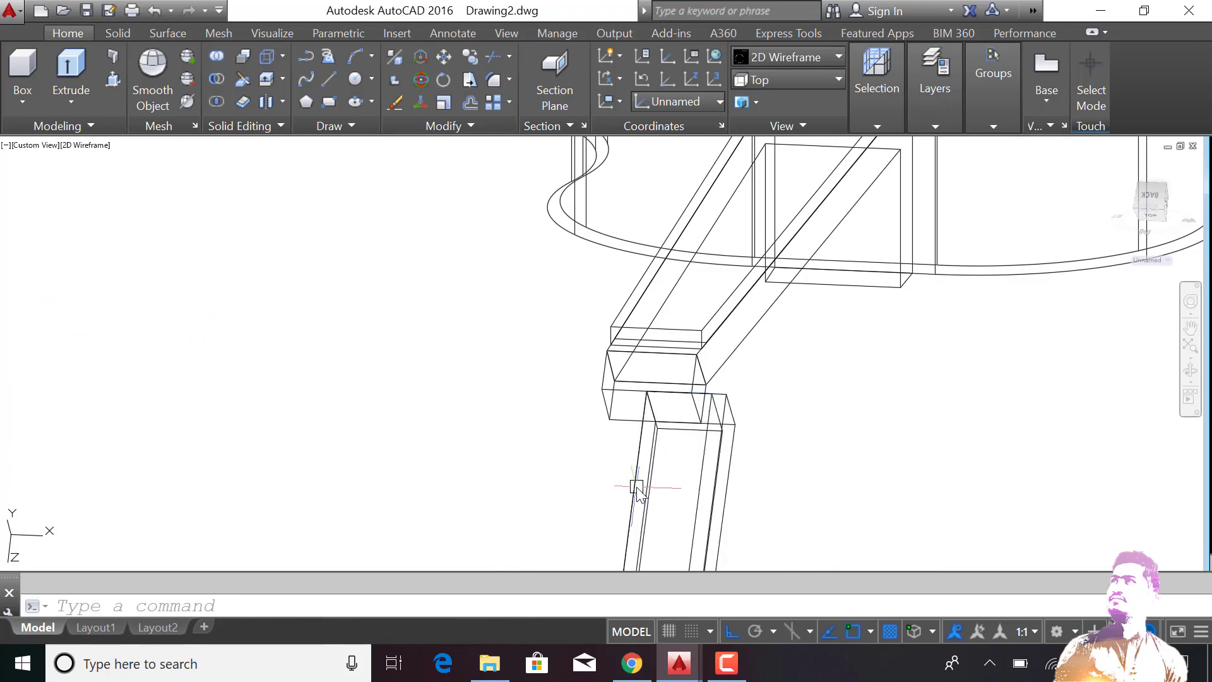
scroll(642, 472, down, 2)
text(mi)
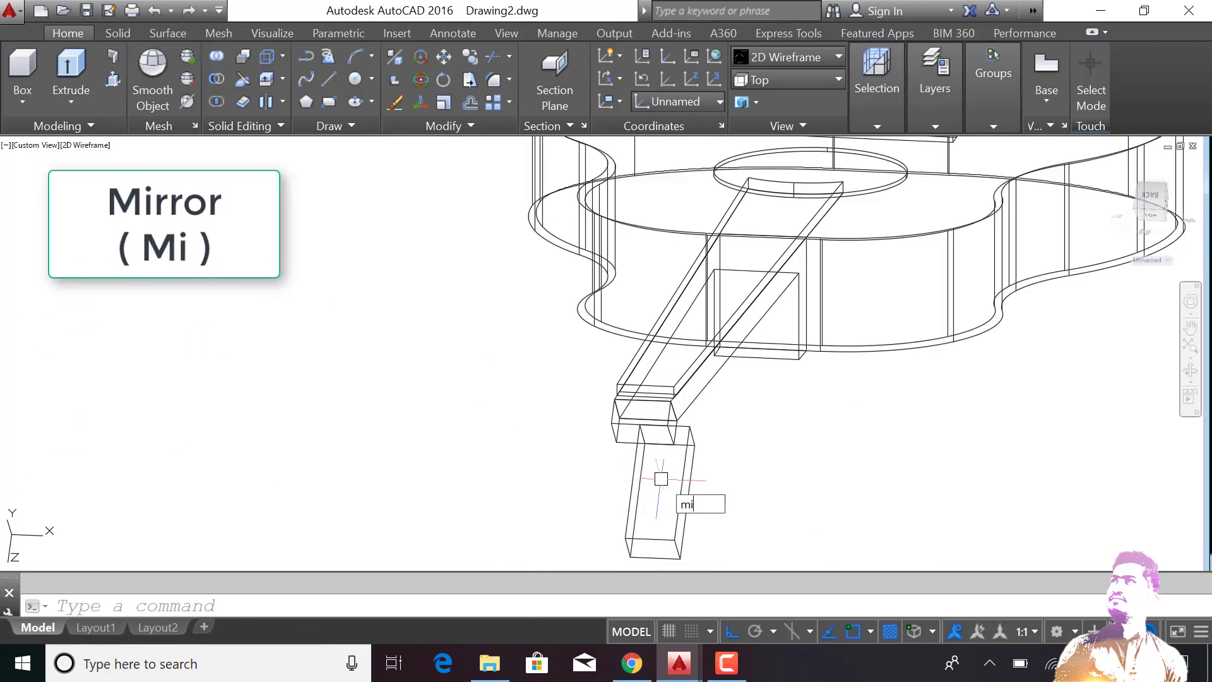
key(Return)
scroll(637, 464, up, 2)
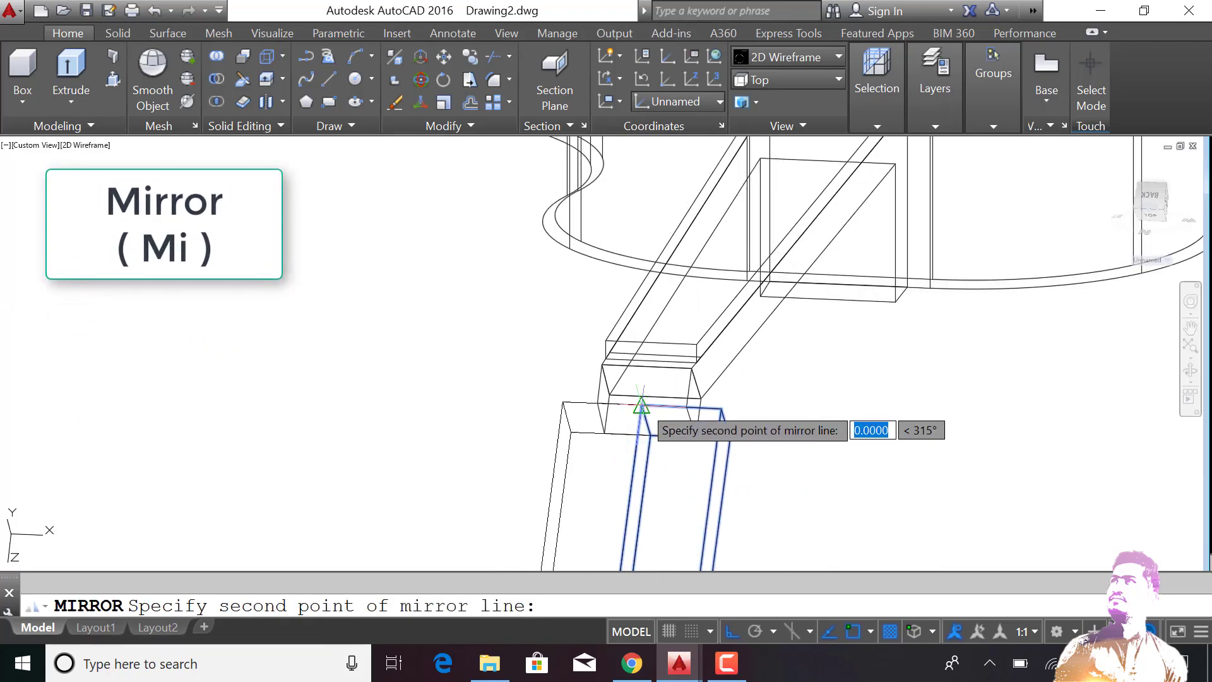
key(Return)
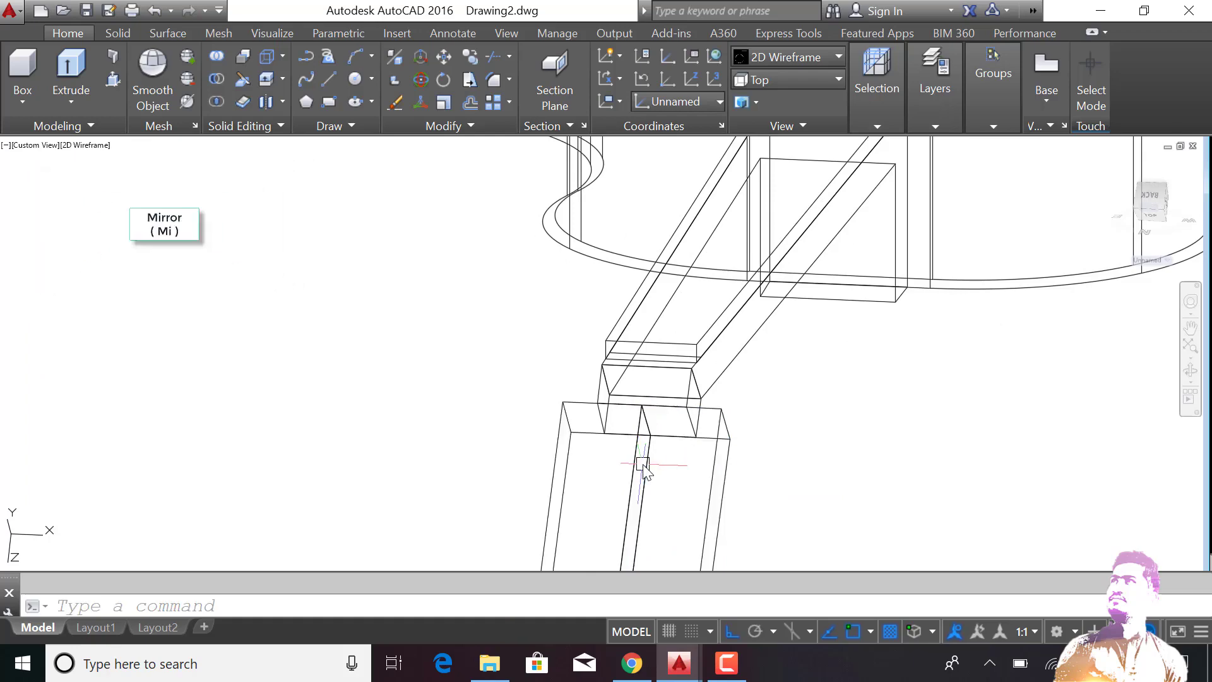
scroll(640, 463, down, 3)
Union the two headstock halves into one solid
click(1190, 369)
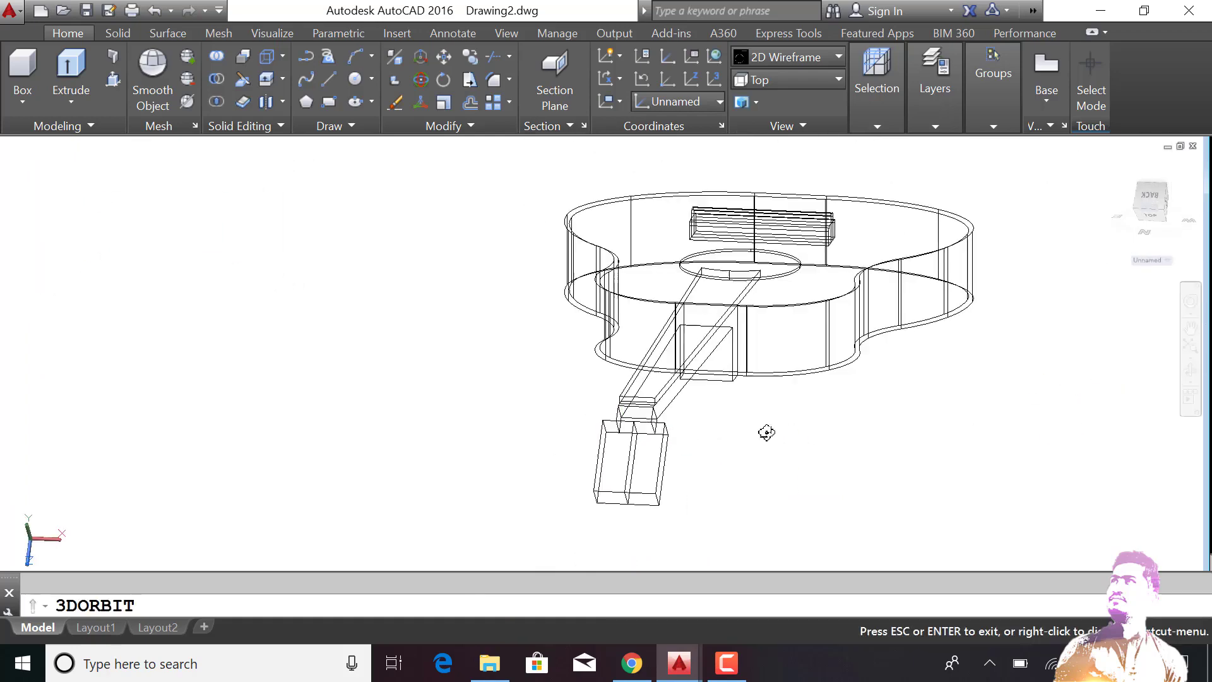
drag(766, 428, 852, 537)
key(Escape)
text(uni)
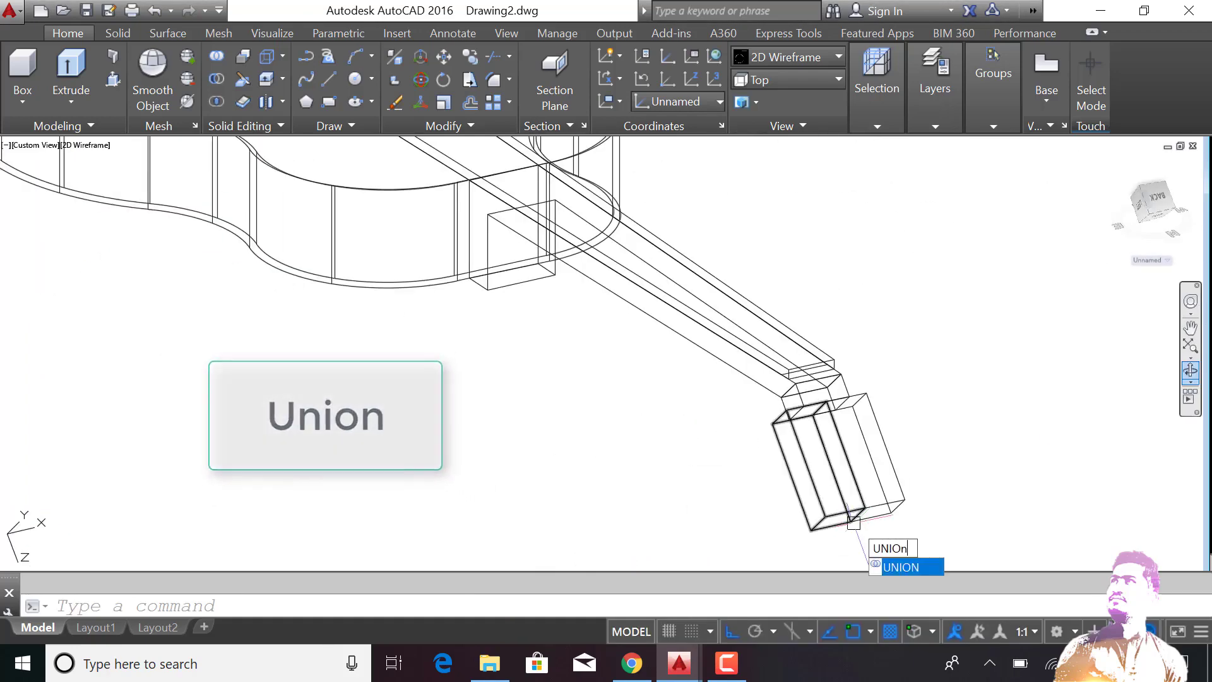
click(911, 458)
click(789, 499)
scroll(821, 397, up, 2)
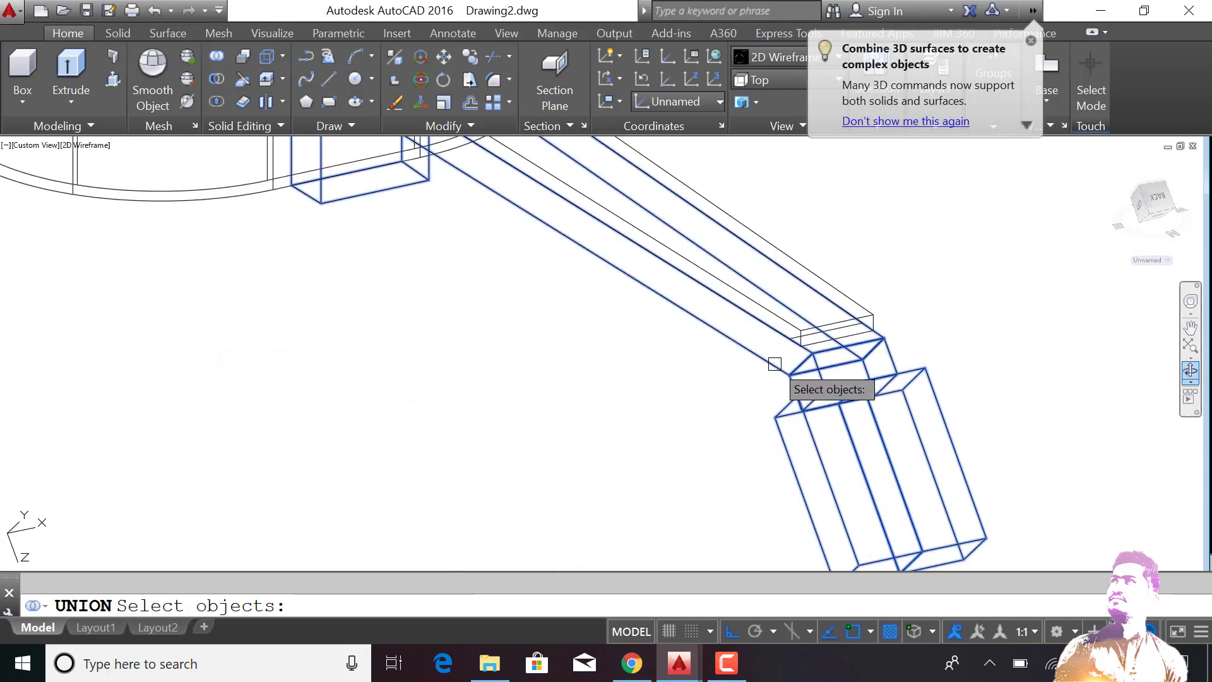
key(Return)
Start a fillet and choose the radius option
scroll(775, 365, down, 1)
scroll(820, 391, down, 2)
scroll(988, 460, up, 3)
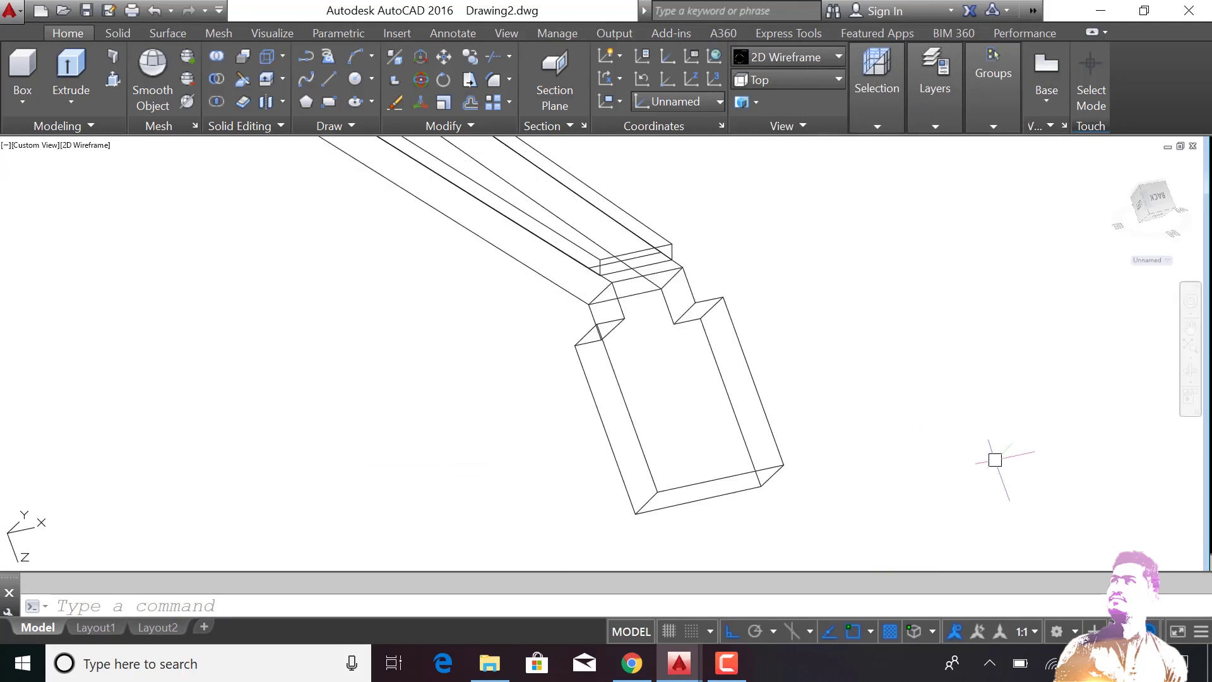
text(f)
key(Return)
text(r)
key(Return)
text(.5)
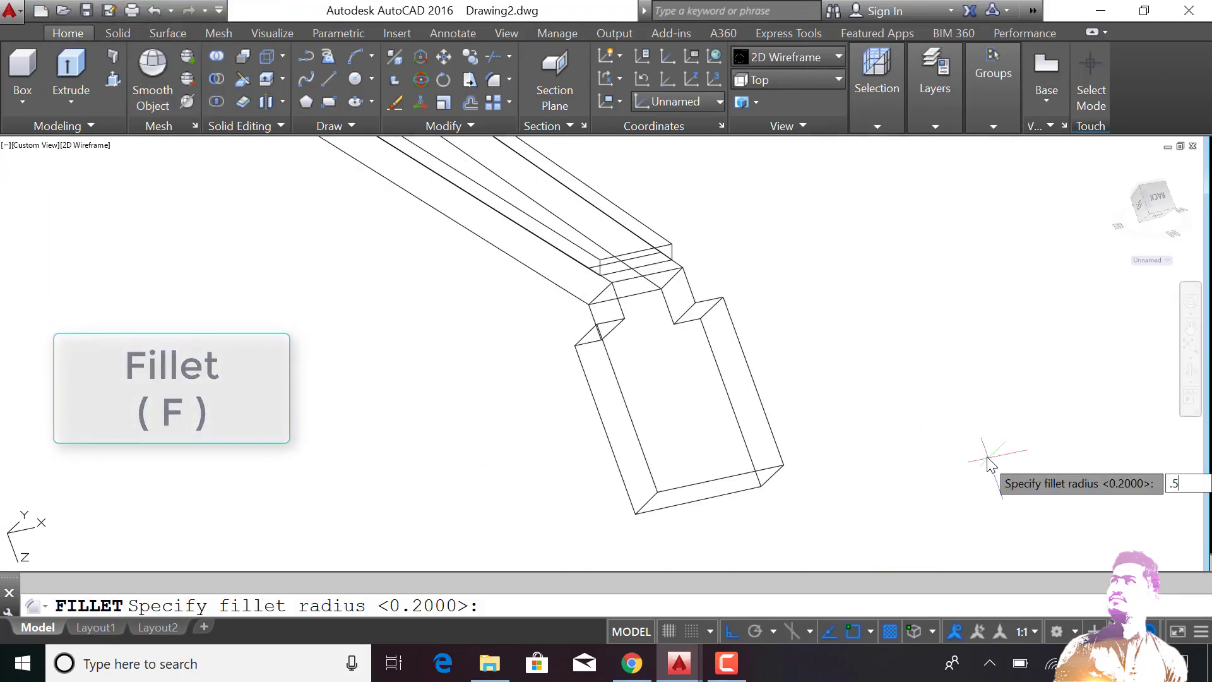
Fillet the headstock's bottom front and left vertical edges with radius 0.5
key(Return)
click(753, 467)
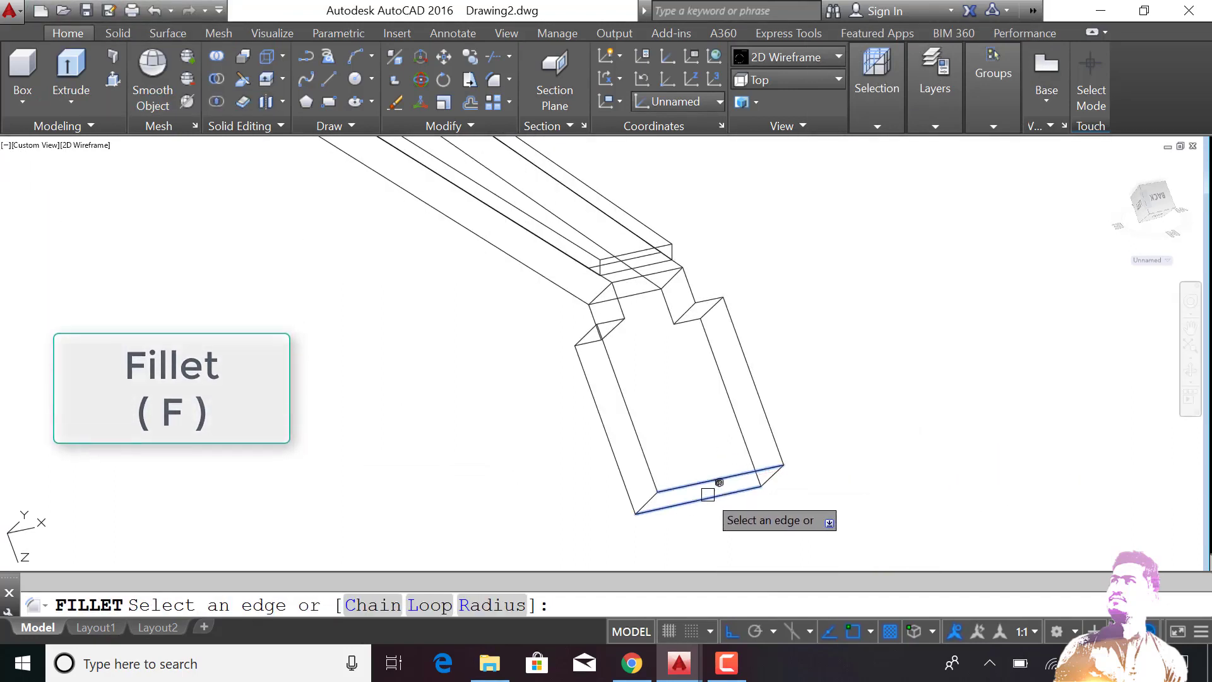
key(Return)
key(Return)
click(638, 442)
key(Return)
key(Return)
key(Return)
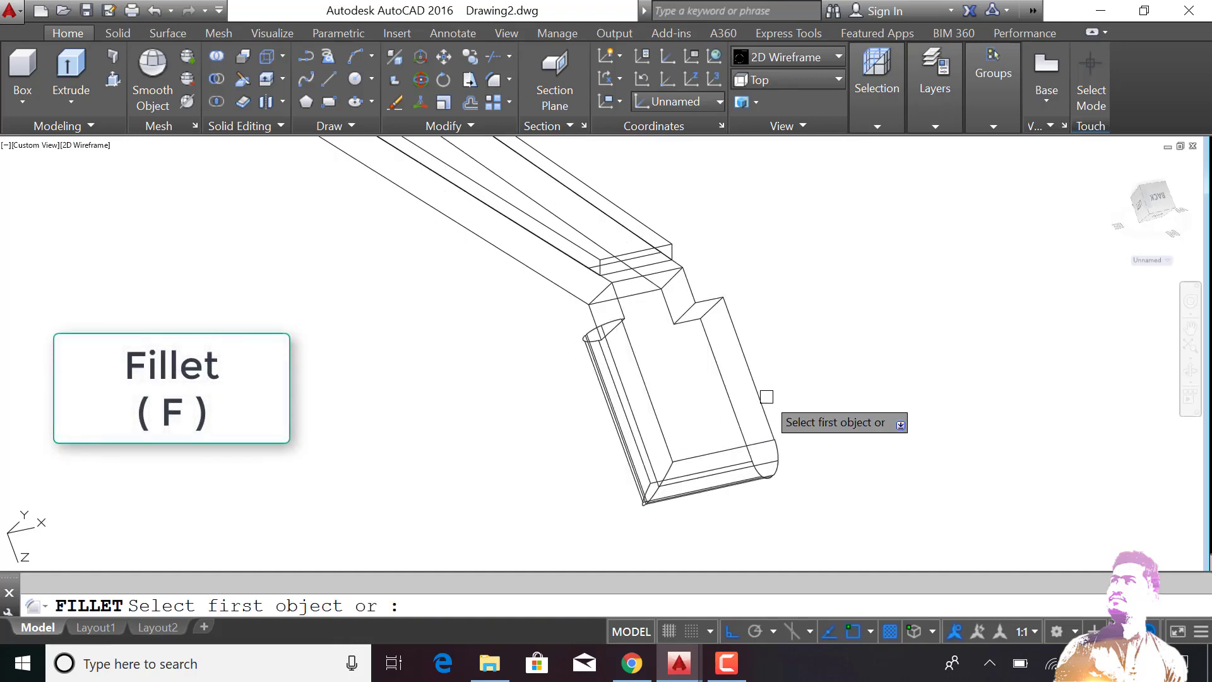
click(757, 395)
Fillet the headstock's right vertical edge and both inner edges near the neck at 0.5
key(Return)
key(Return)
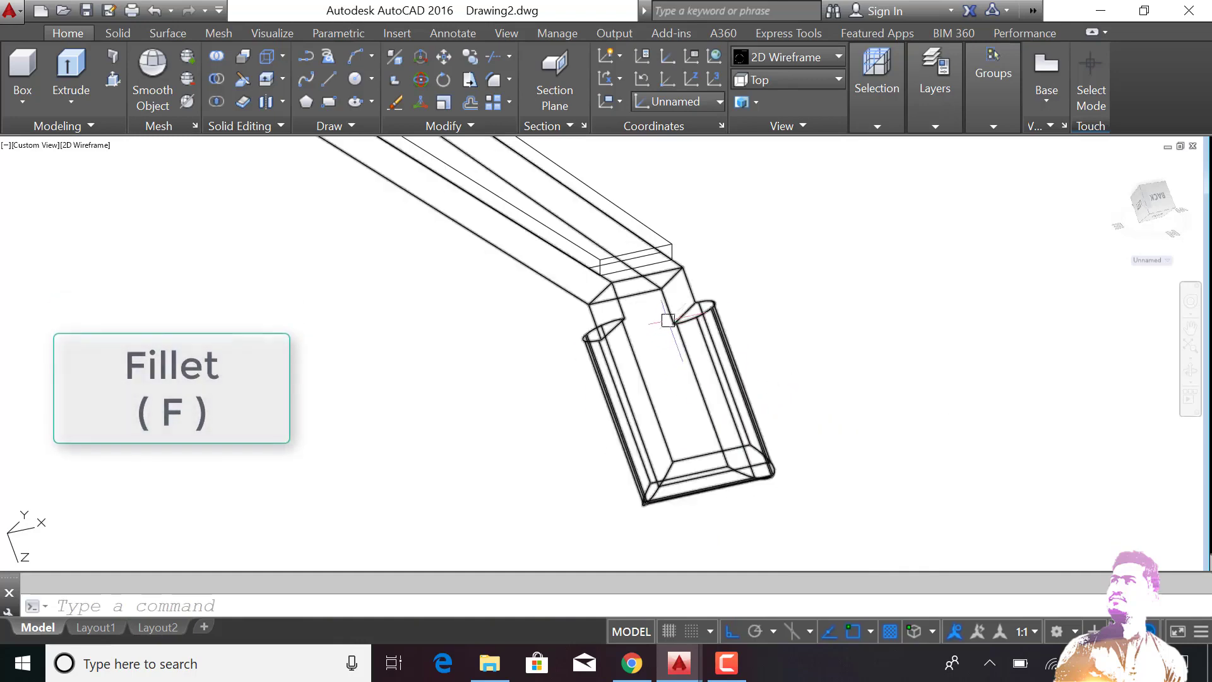
scroll(671, 309, up, 2)
key(Return)
click(666, 300)
key(Return)
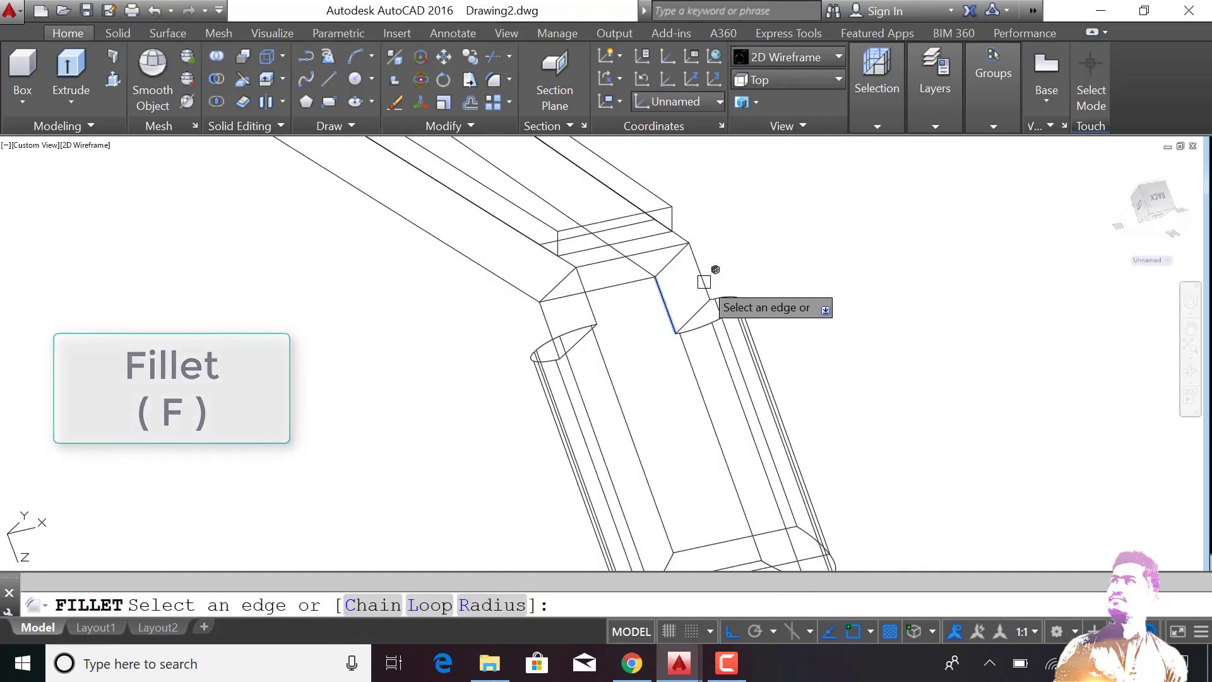
key(Return)
key(Return)
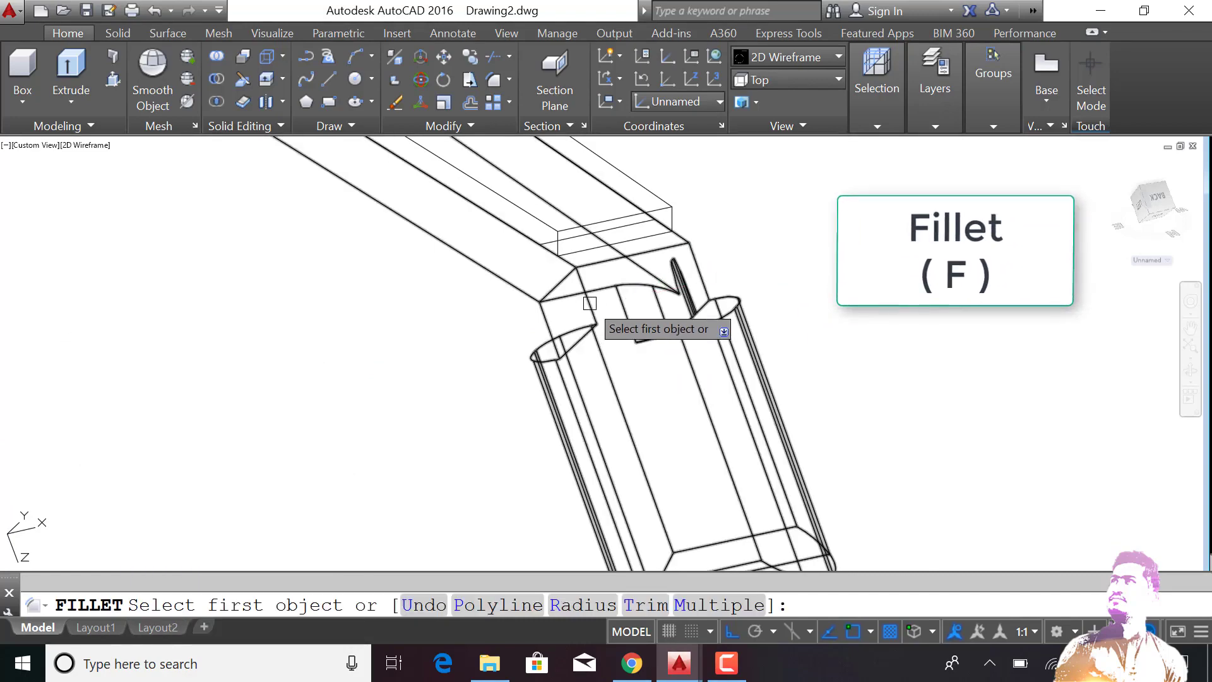
click(576, 312)
key(Return)
scroll(505, 341, down, 2)
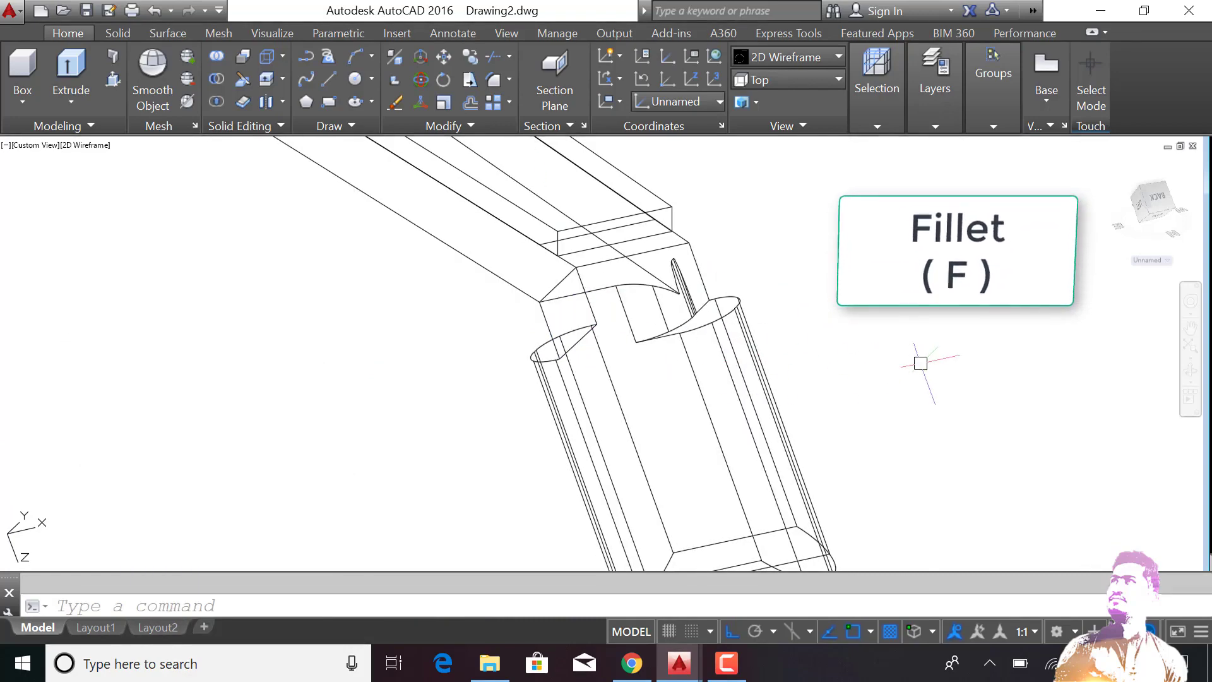
Round the edges of the heel block where the neck meets the body with a 0.2 fillet
text(f)
key(Return)
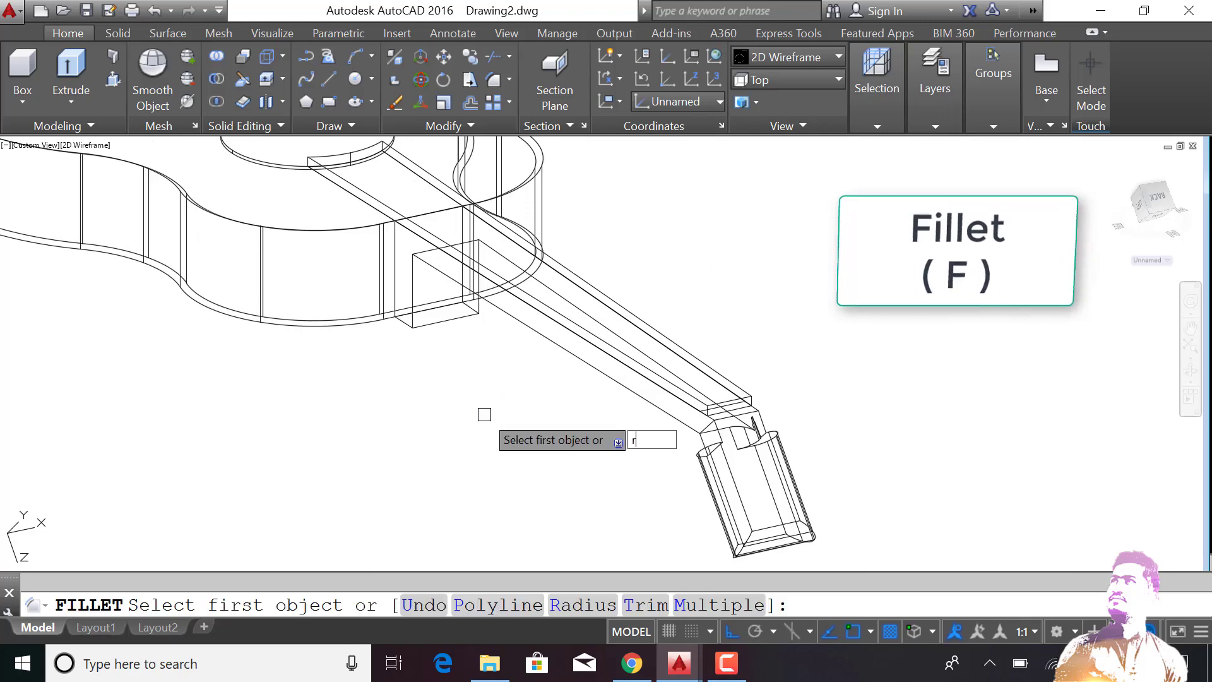
text(r)
key(Return)
key(Return)
scroll(379, 316, up, 3)
click(464, 344)
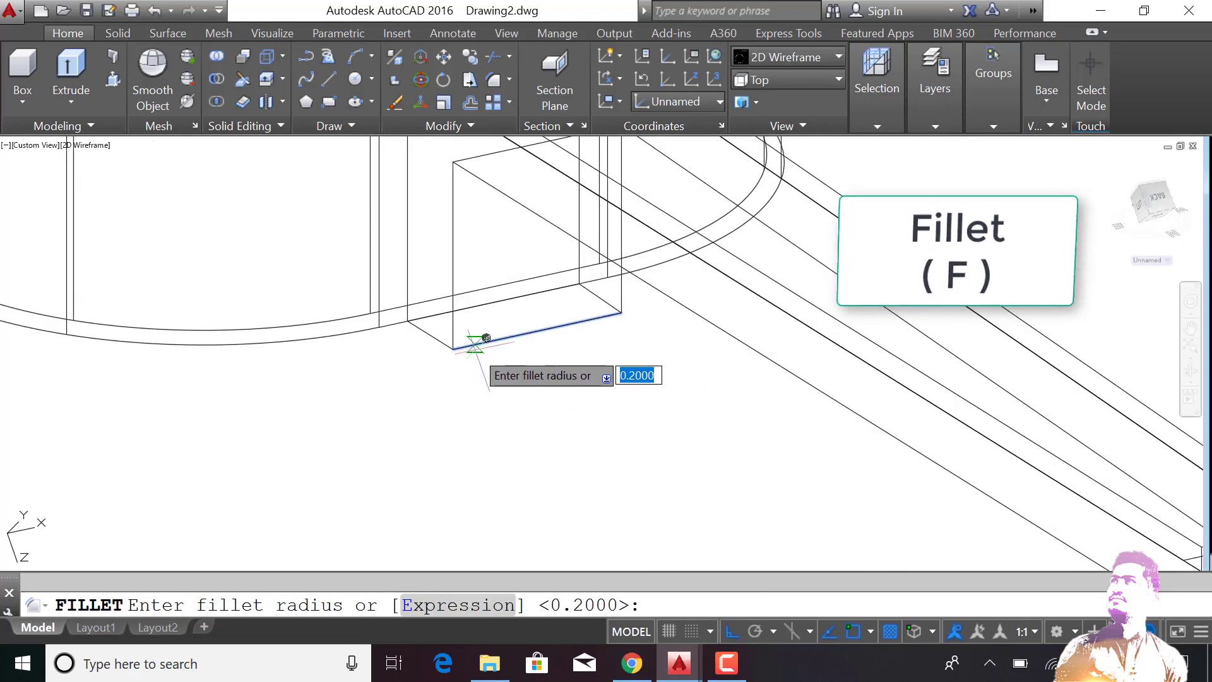
key(Return)
click(452, 316)
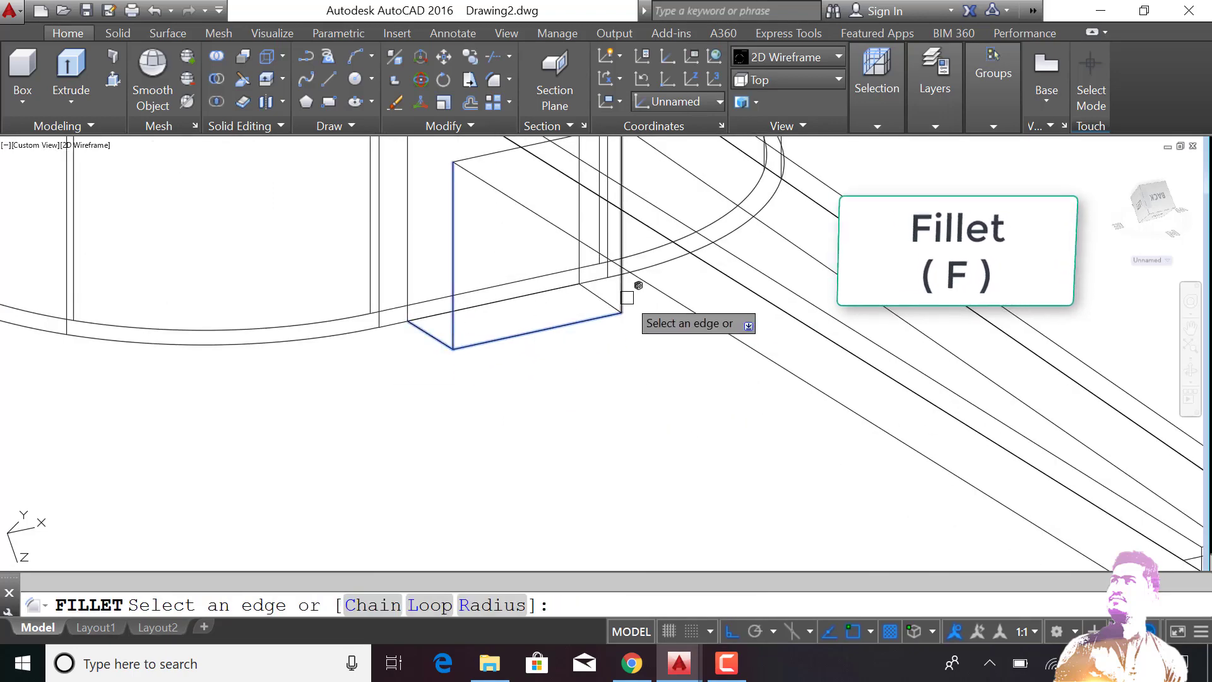
scroll(558, 352, down, 2)
key(Return)
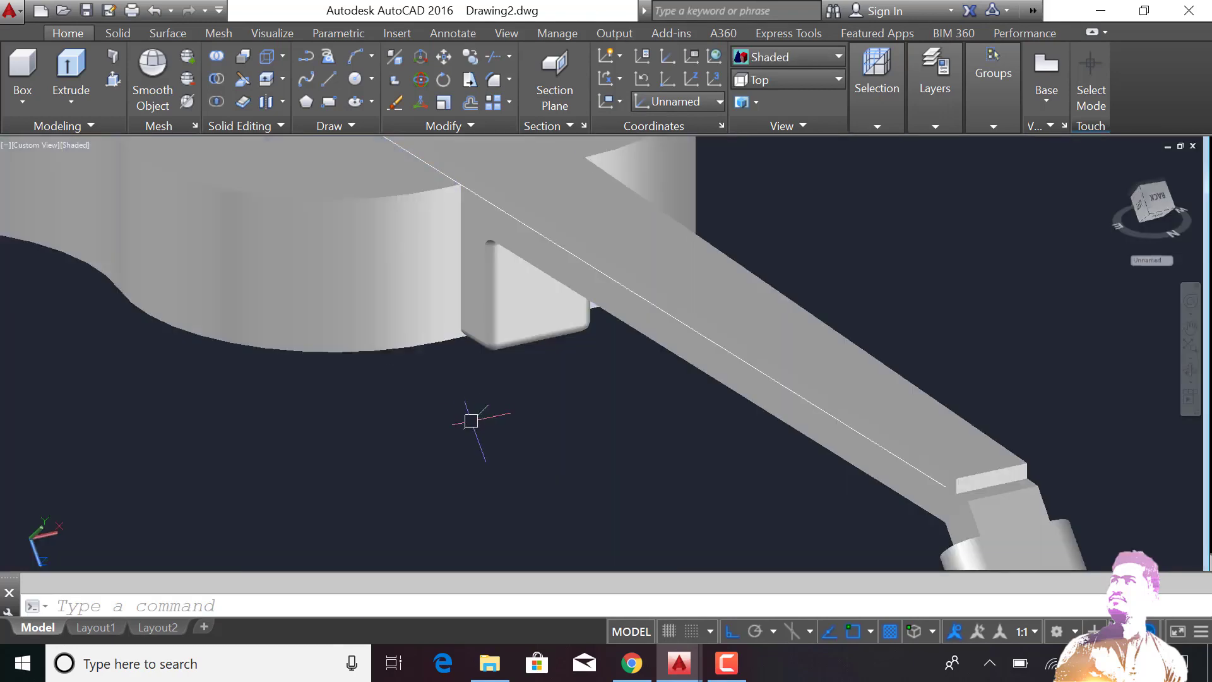
key(Return)
Abandon the fillet on the long neck edge and orbit to look down the headstock
text(r)
key(Return)
key(Return)
click(690, 361)
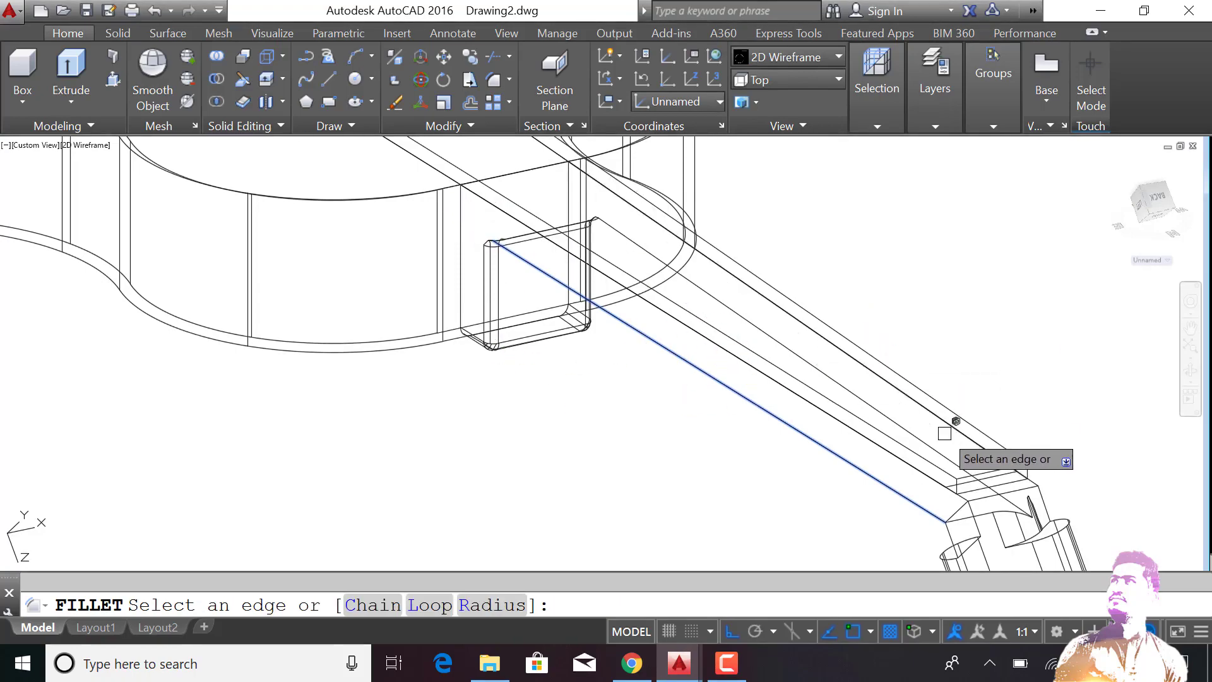
key(Escape)
mouse_move(928, 425)
shift+middle_down()
mouse_move(577, 435)
mouse_move(430, 401)
shift+middle_up()
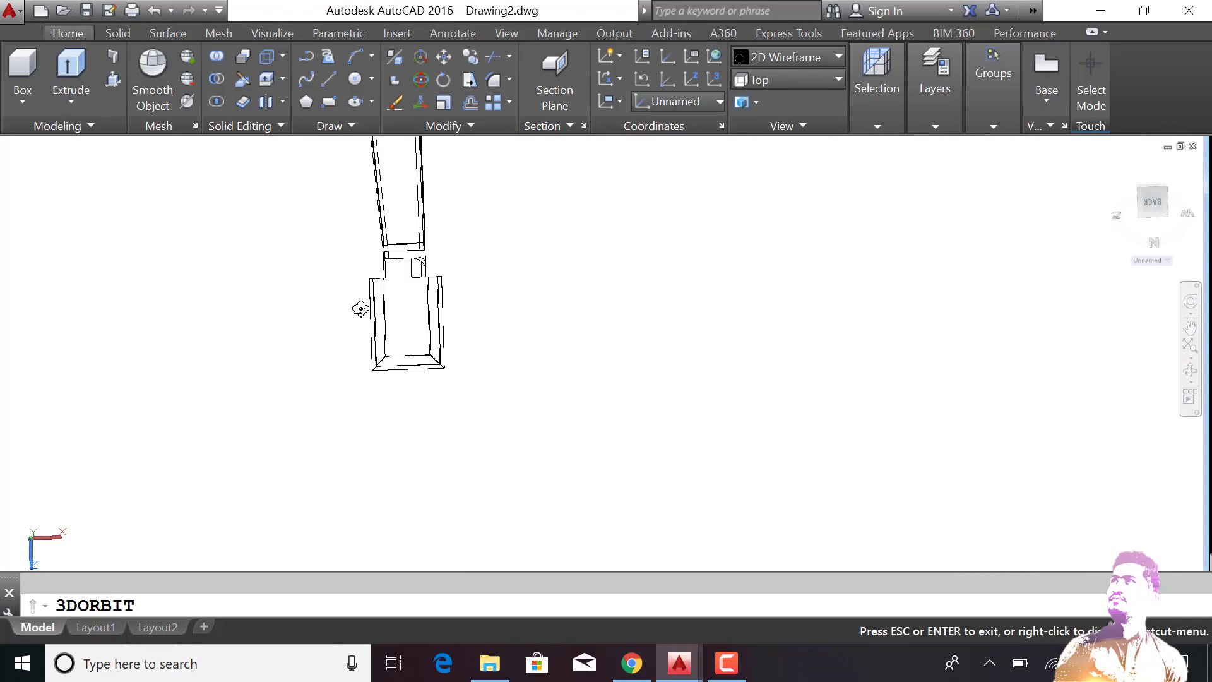
Place the coordinate system origin on the headstock face, picking by faces
shift+middle_drag(440, 347, 440, 347)
click(8, 531)
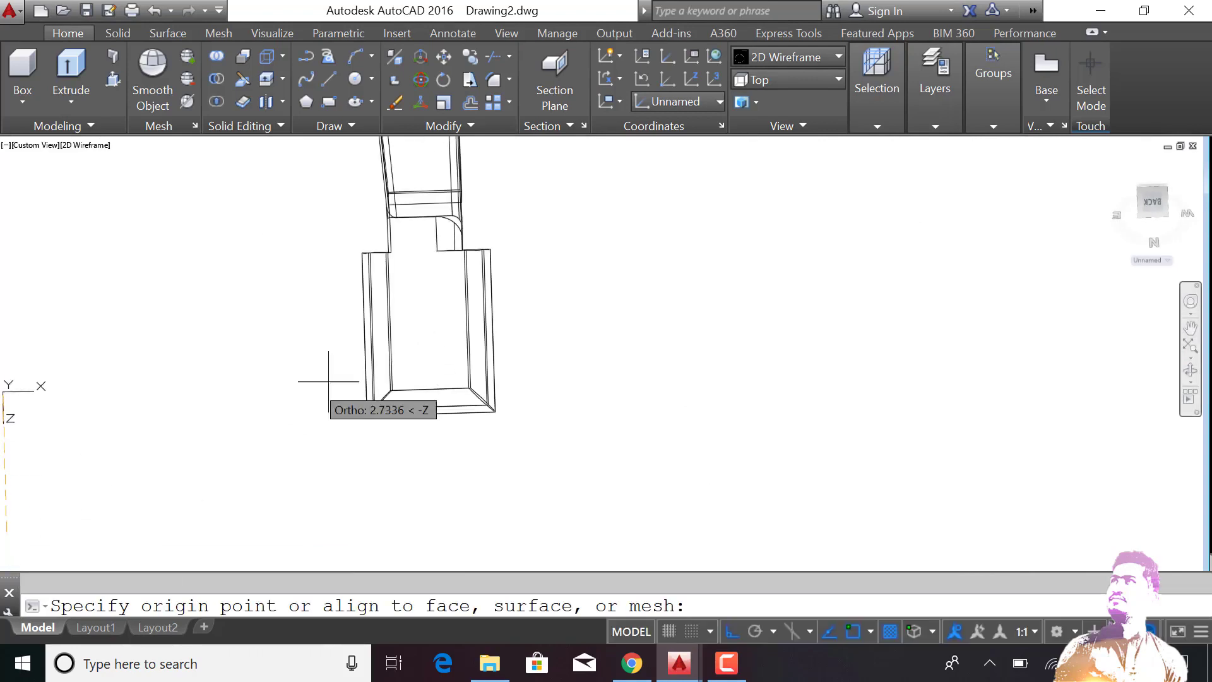
key(Escape)
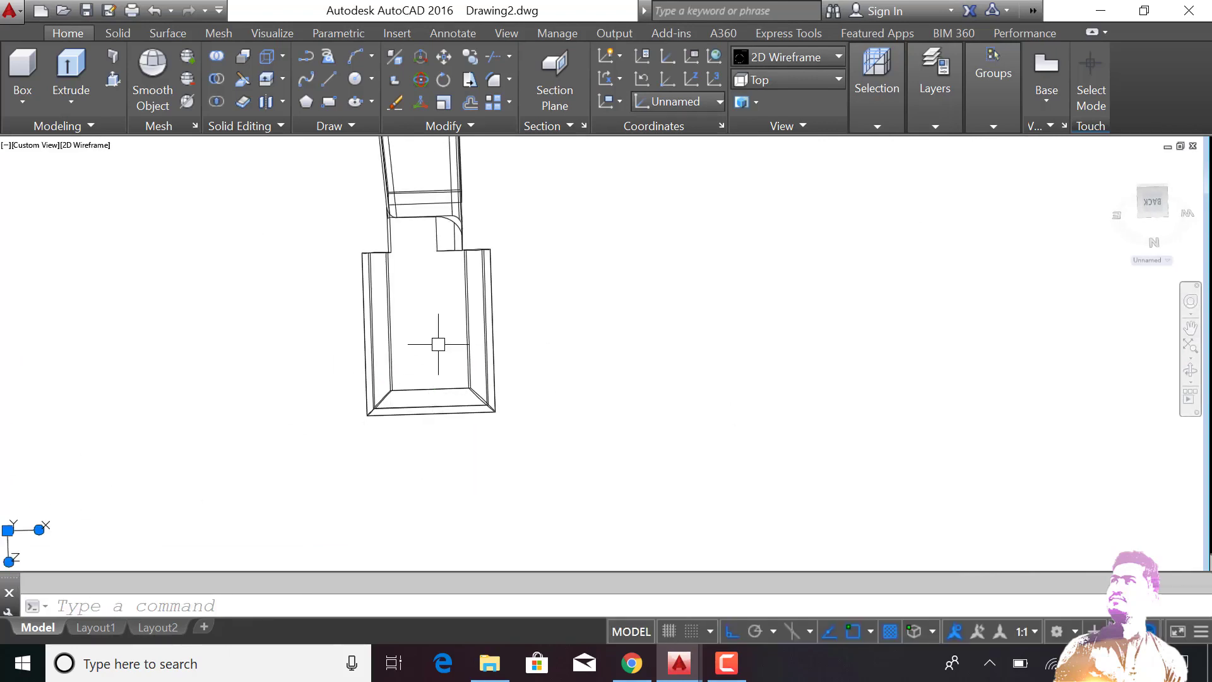
right_click(438, 344)
click(699, 326)
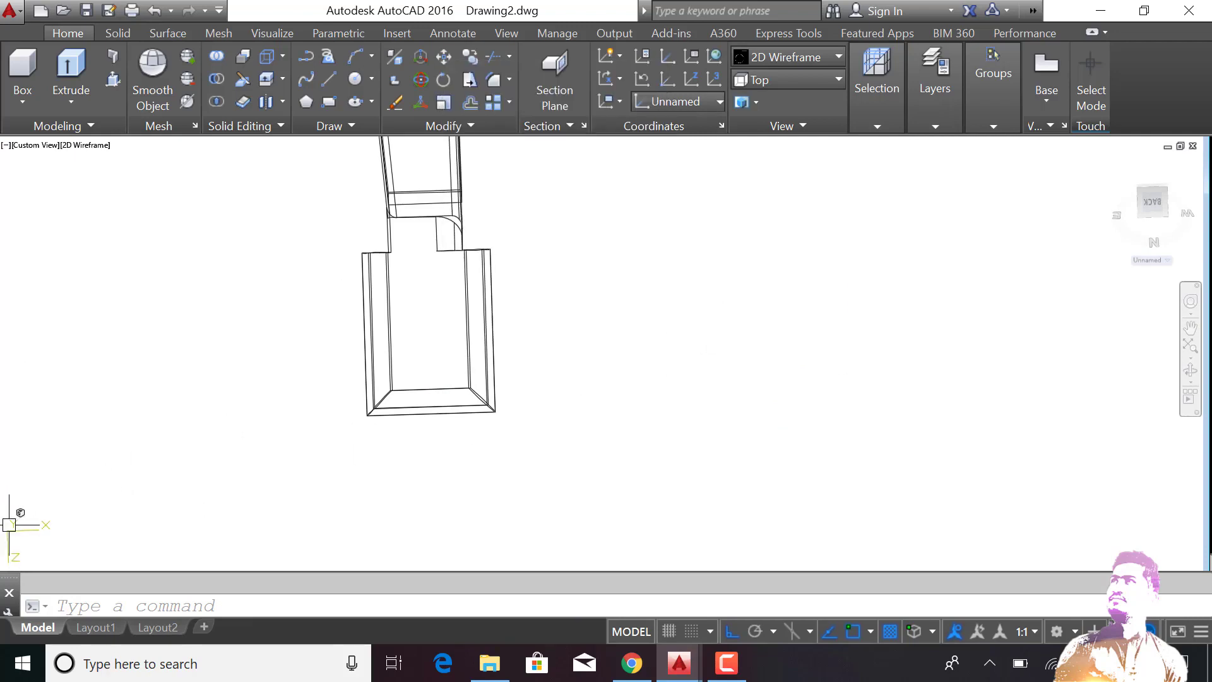
click(9, 525)
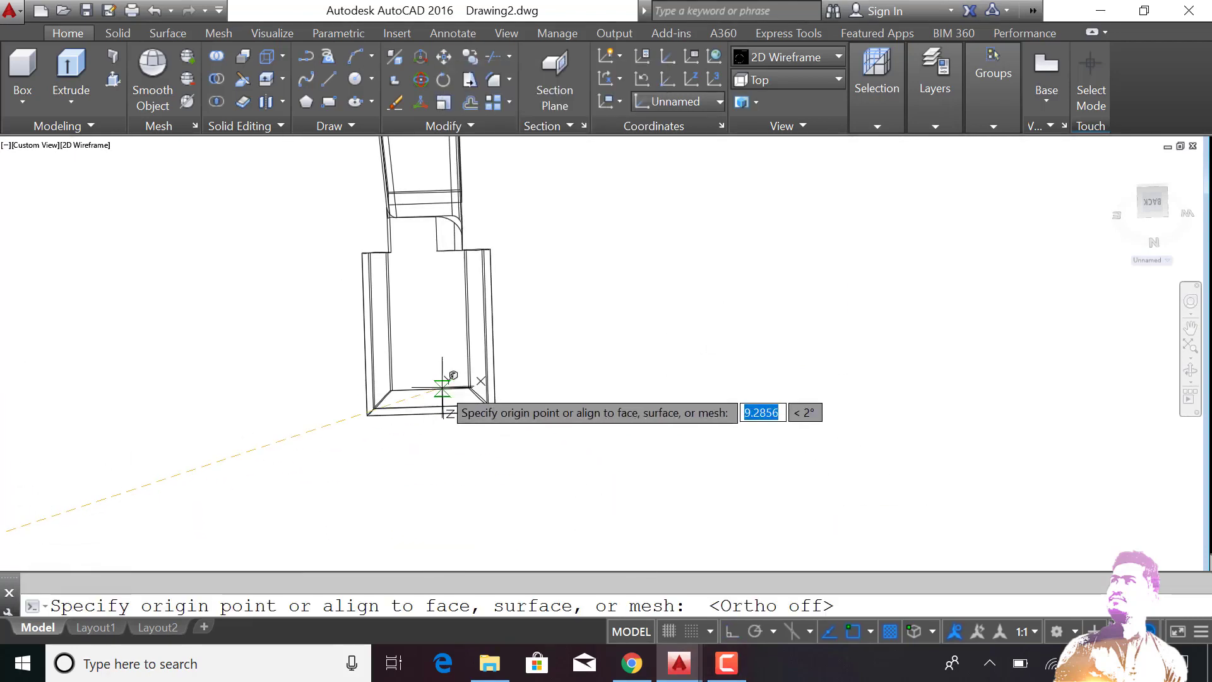
click(418, 388)
Draw the first small peg-hole circle on the headstock
text(c)
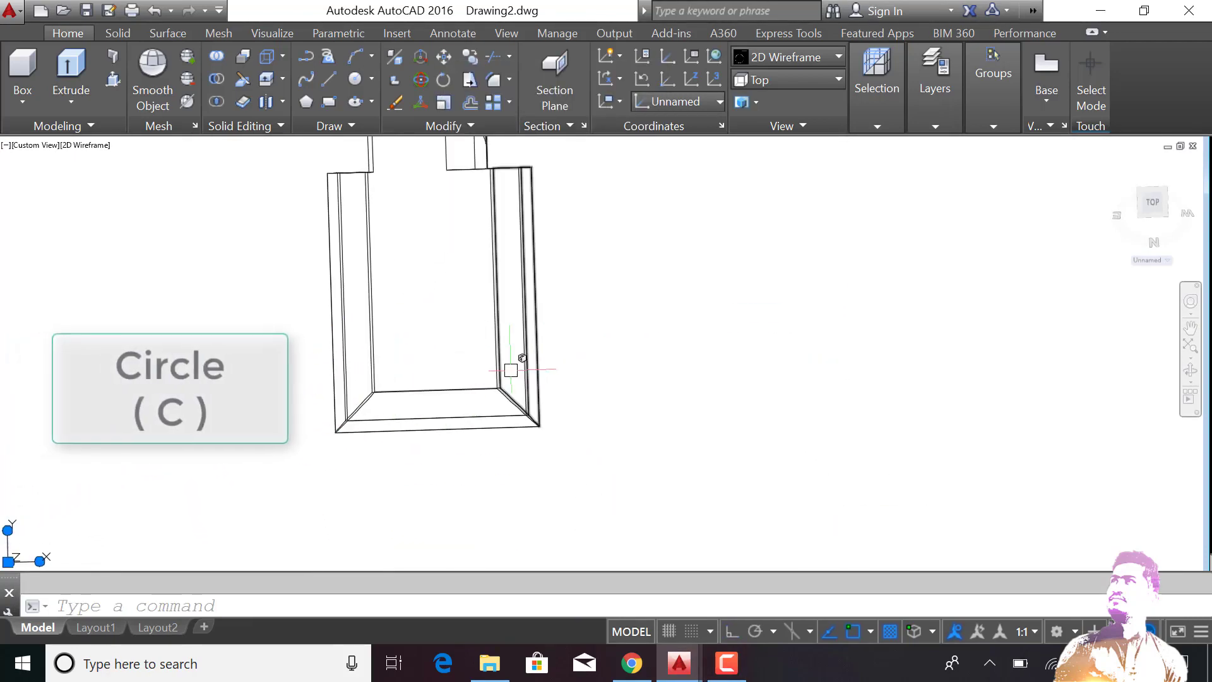
key(Return)
click(456, 350)
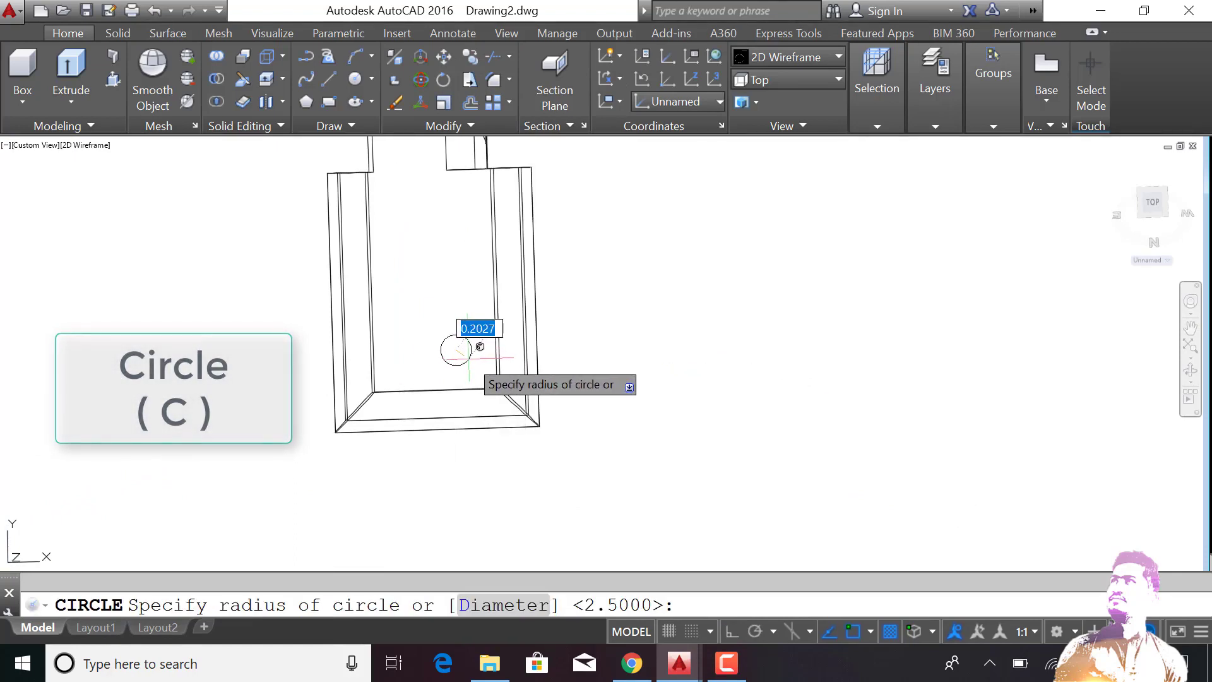
click(469, 357)
Copy the peg hole upward at spacings 1 and 1.5 to form a column of three
text(co)
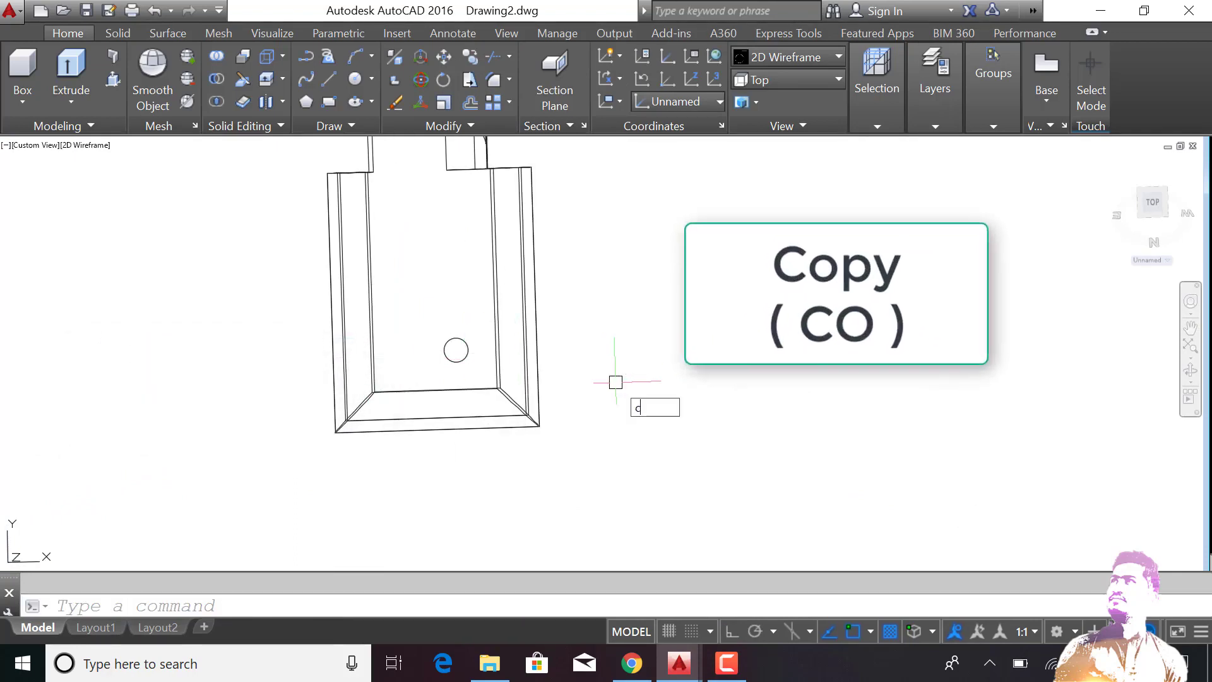
key(Return)
click(456, 351)
key(Return)
click(630, 400)
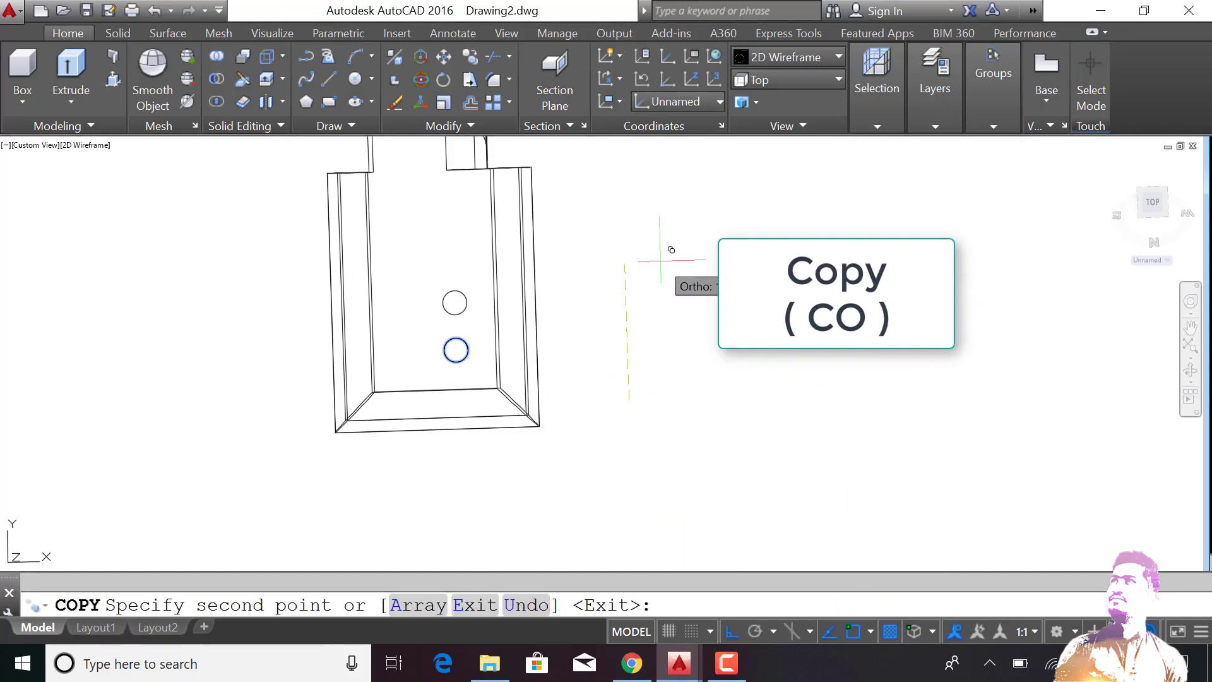
text(1)
key(Return)
text(1.5)
key(Return)
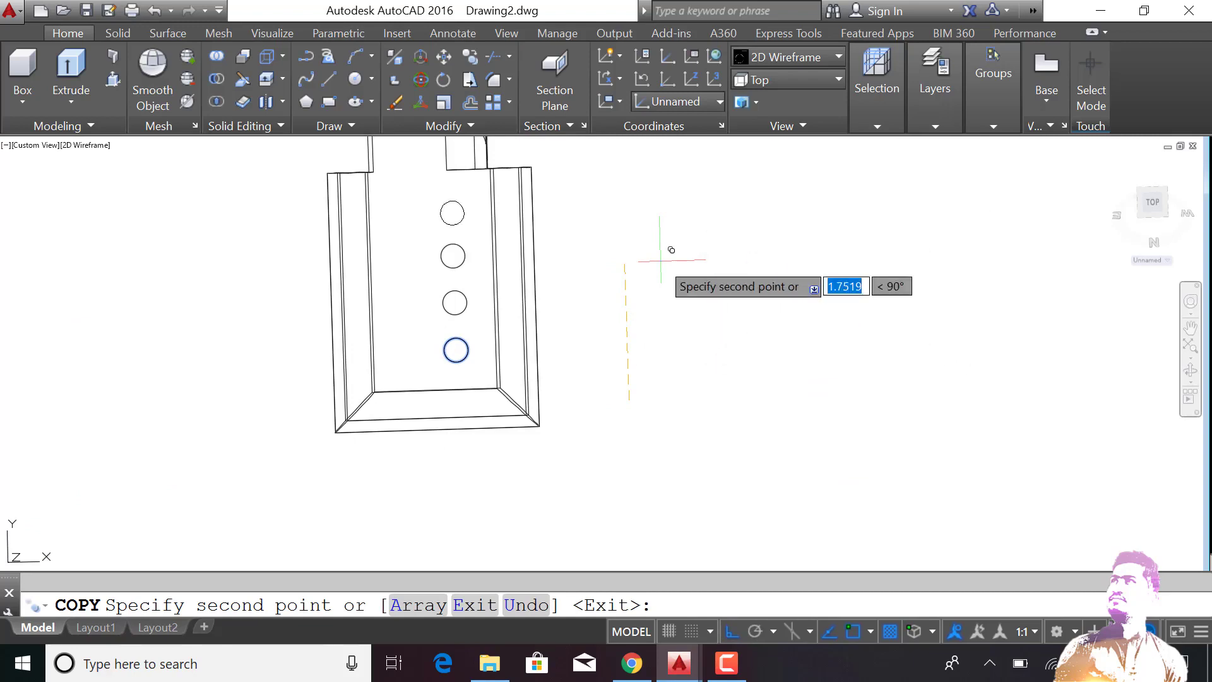
key(Return)
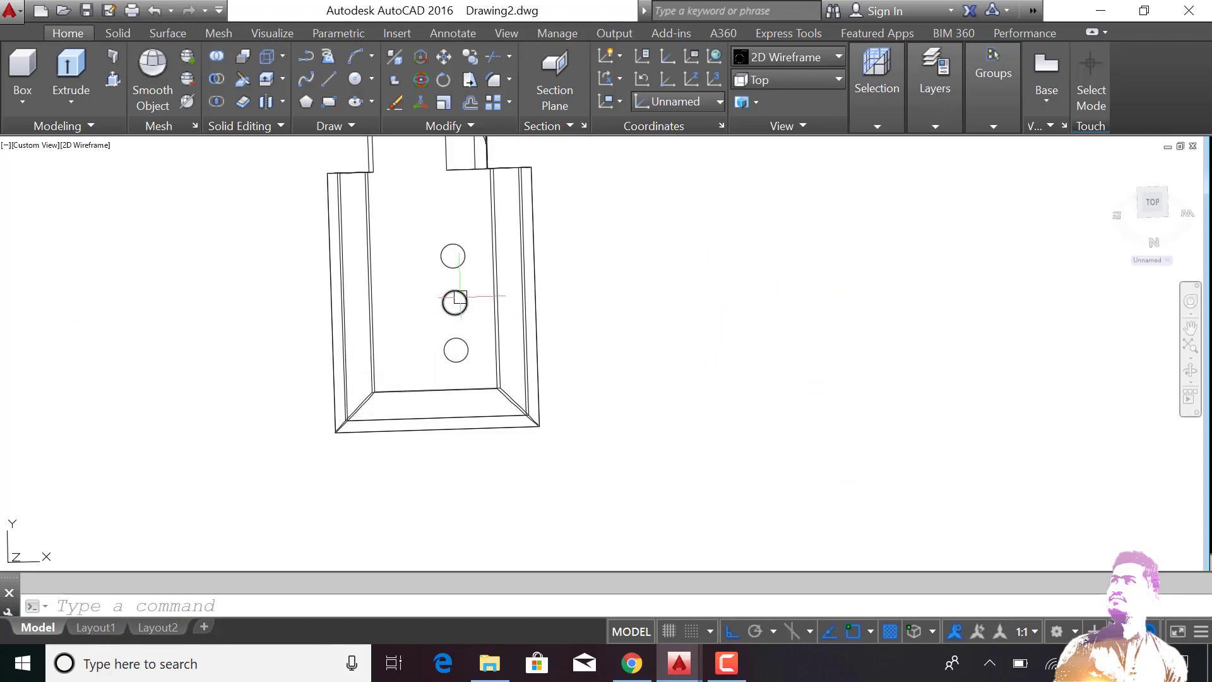
Mirror the column of peg holes to the left, keeping the originals, and view it tilted
text(mi)
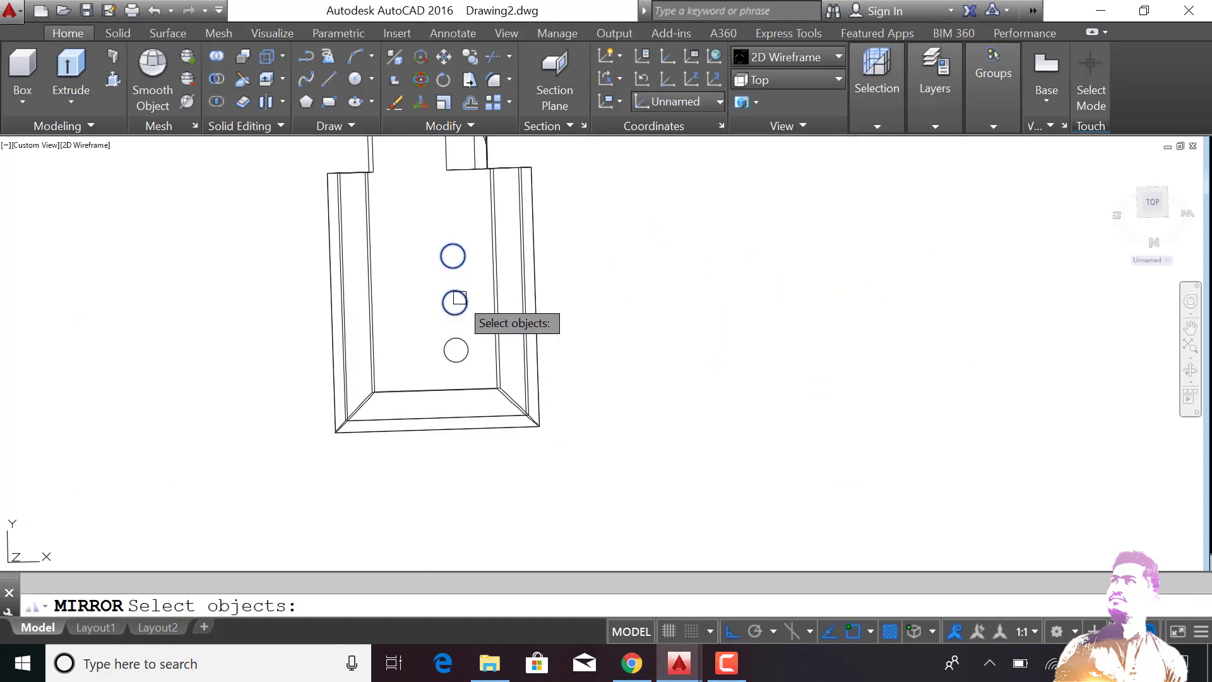
click(437, 390)
click(429, 314)
key(Return)
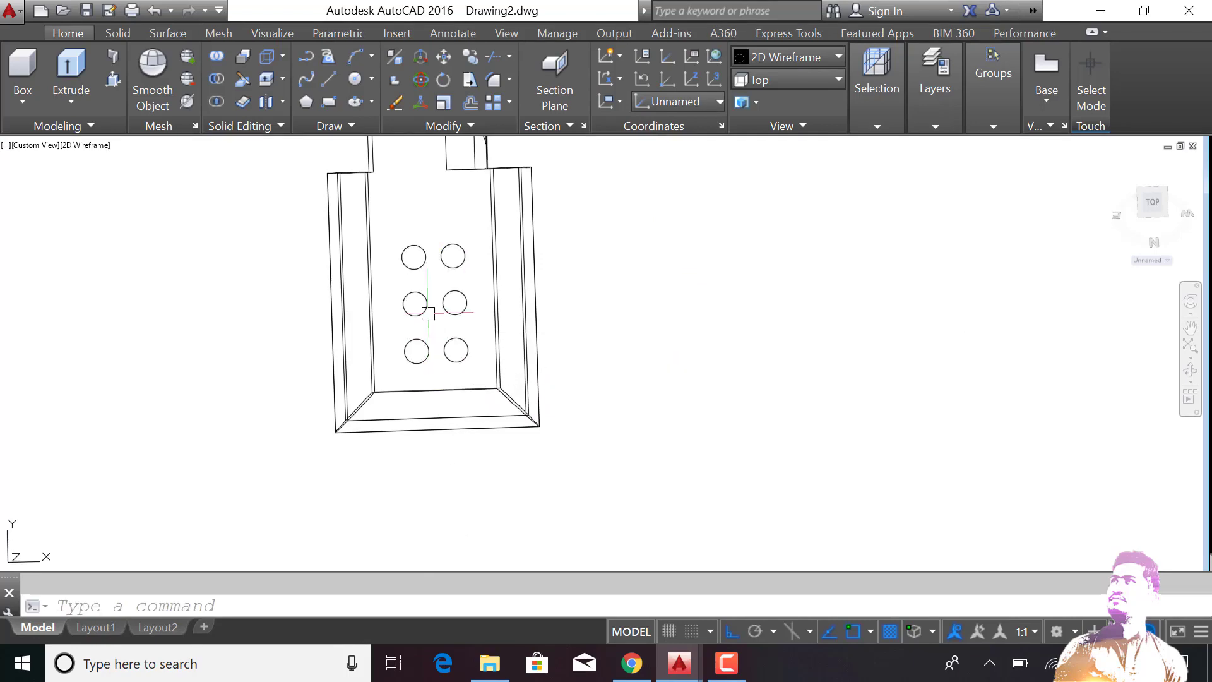
mouse_move(425, 339)
shift+middle_down()
mouse_move(378, 320)
mouse_move(576, 419)
shift+middle_up()
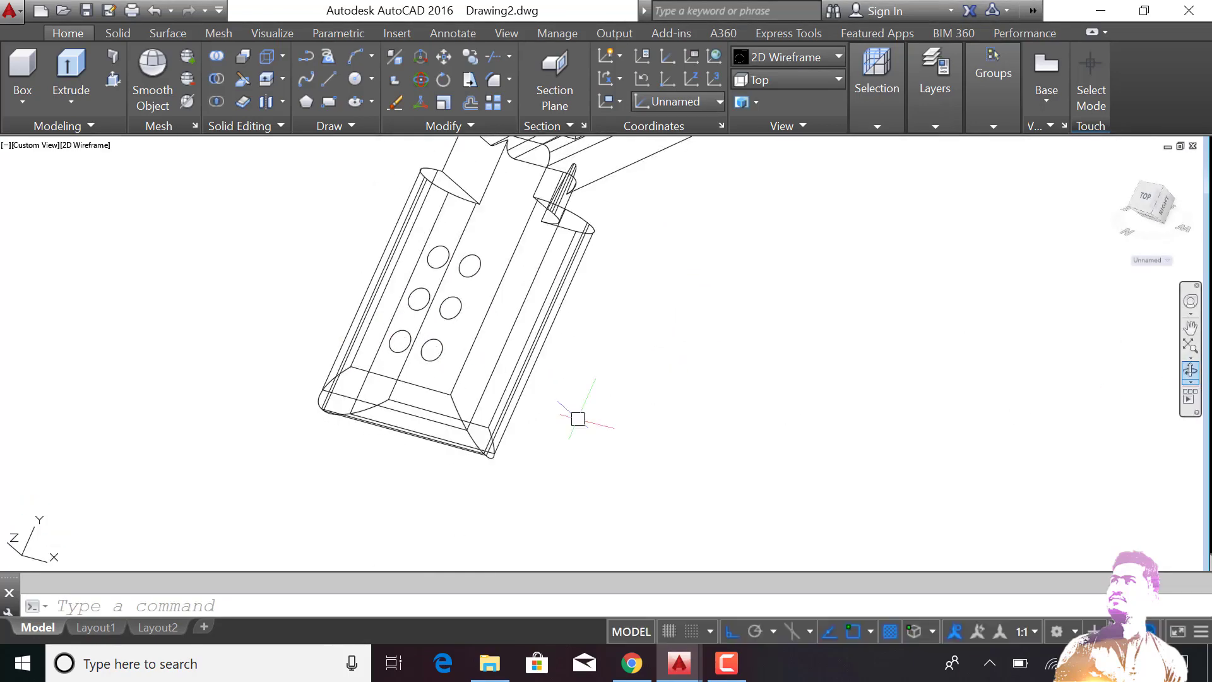
Extrude the six peg-hole circles 0.4 to cut holes through the headstock
text(ext)
key(Return)
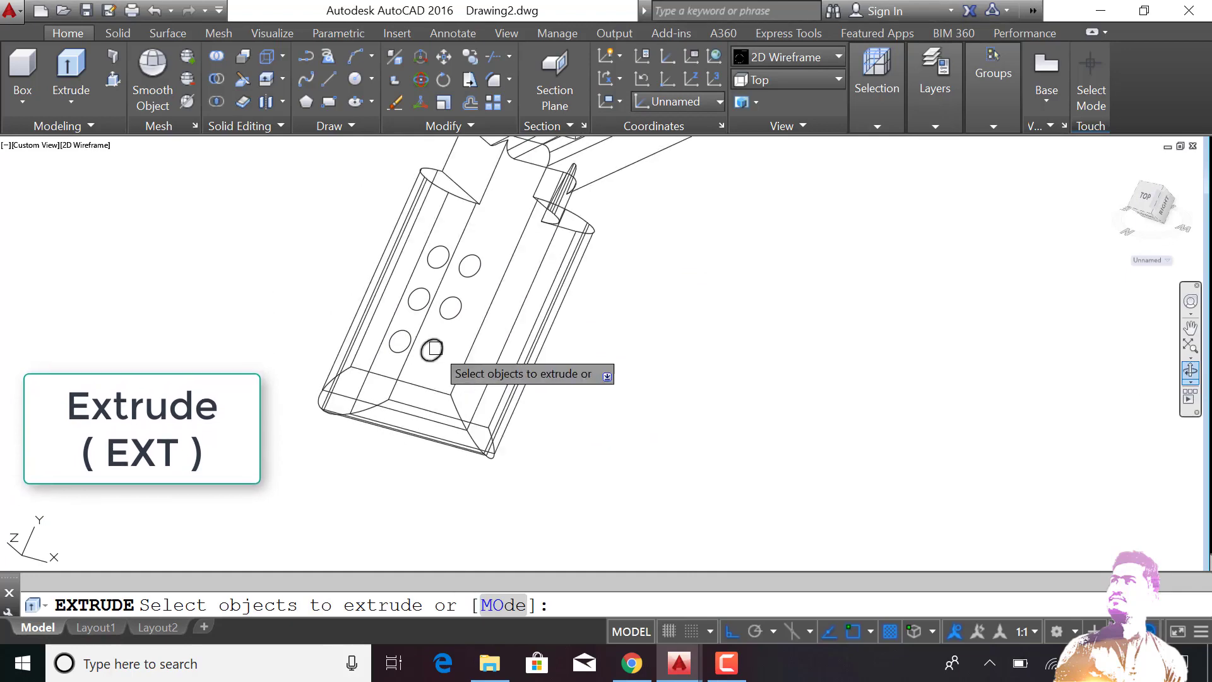
click(430, 344)
click(452, 297)
click(437, 268)
click(420, 292)
click(409, 332)
key(Return)
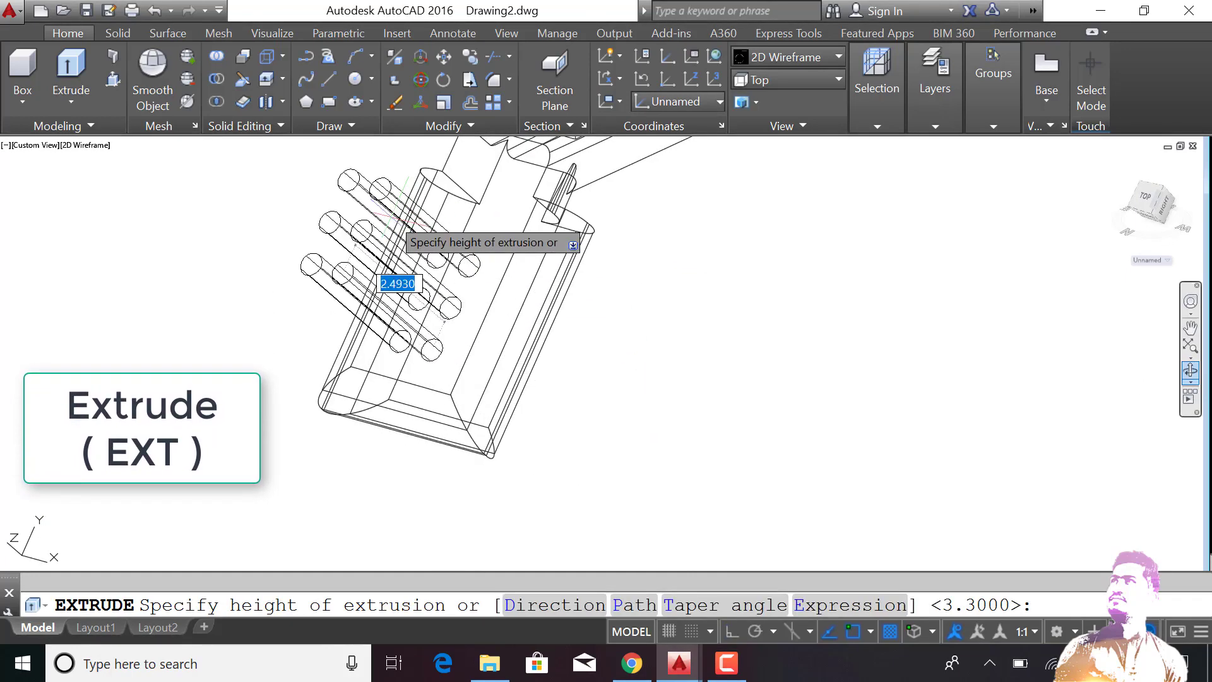
text(.4)
key(Return)
Check the holes in Shaded display, then return to 2D Wireframe
click(88, 144)
click(157, 269)
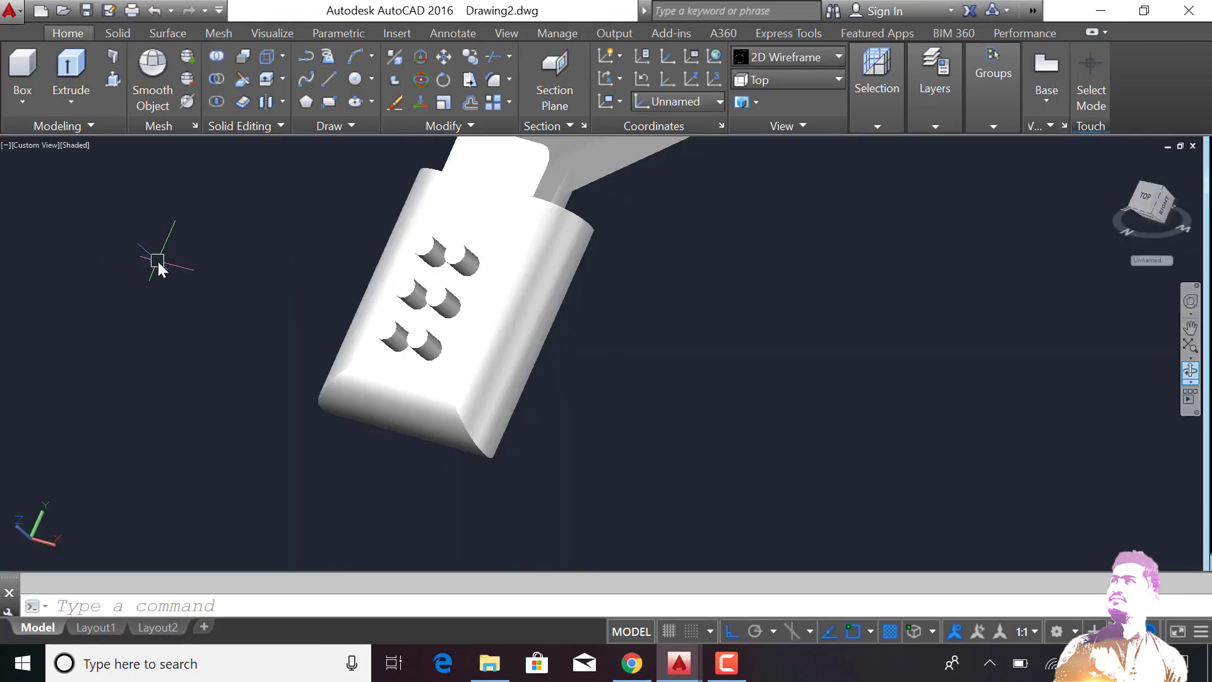
key(ctrl+z)
click(768, 79)
Switch to Top view and copy the neck and sound hole beside the guitar
click(768, 101)
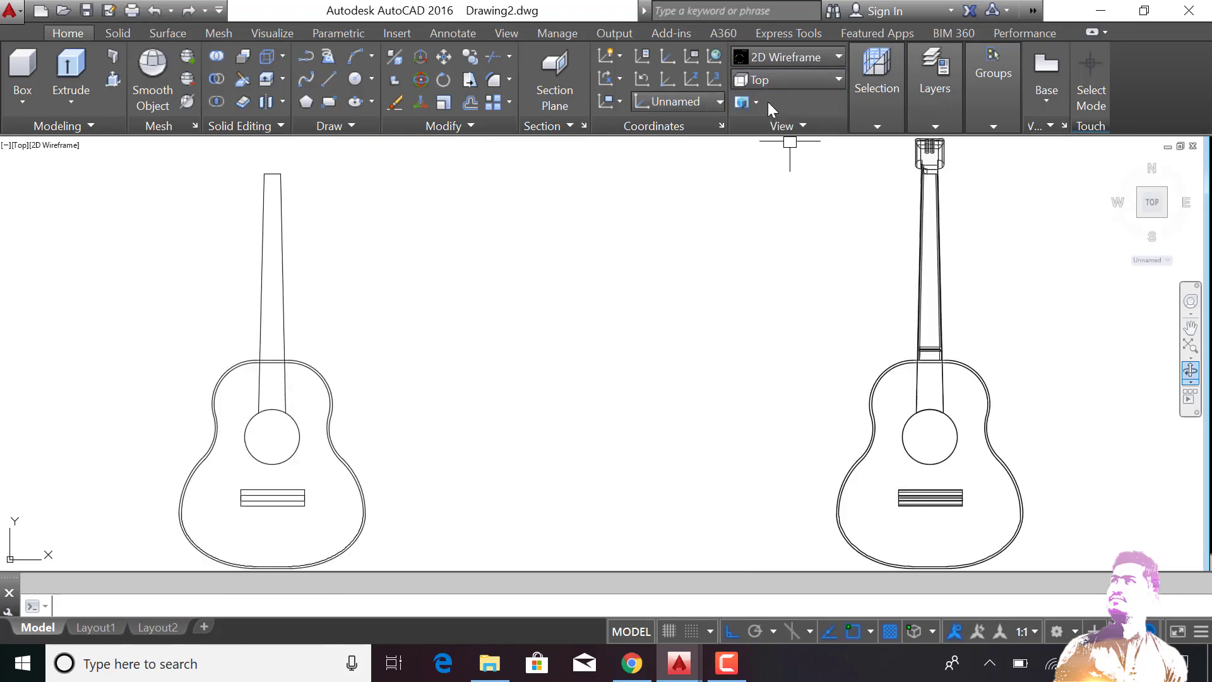
scroll(731, 312, down, 2)
scroll(498, 269, up, 2)
text(c)
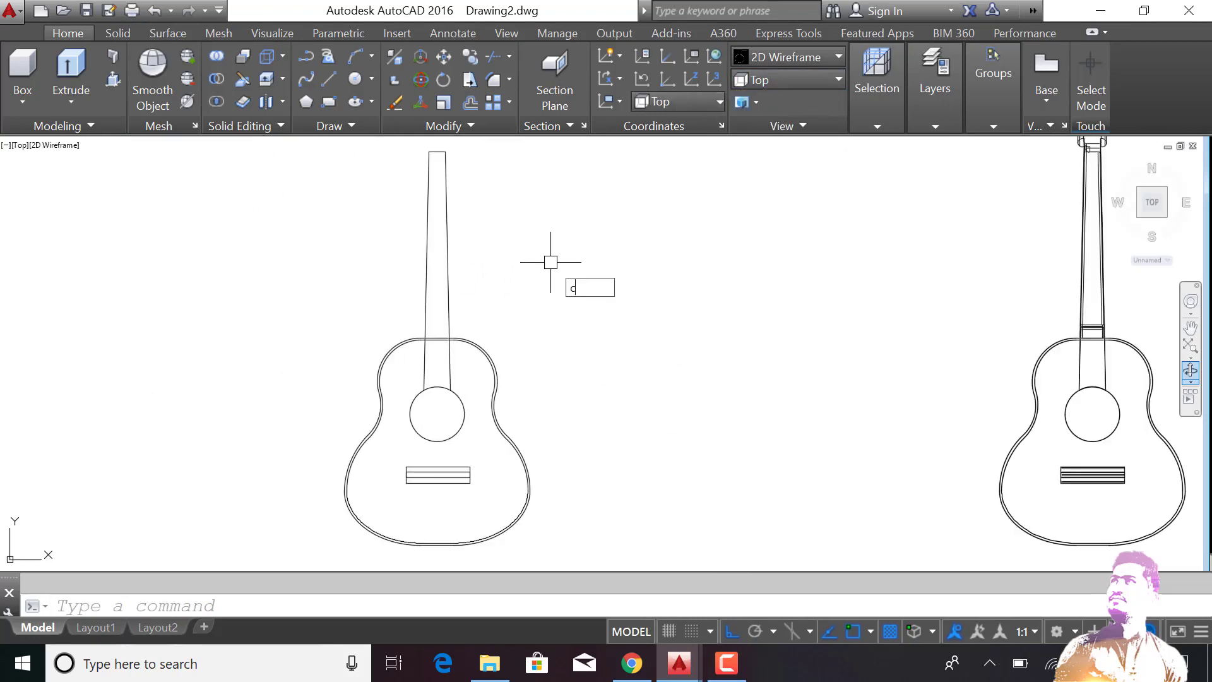
key(Return)
click(448, 271)
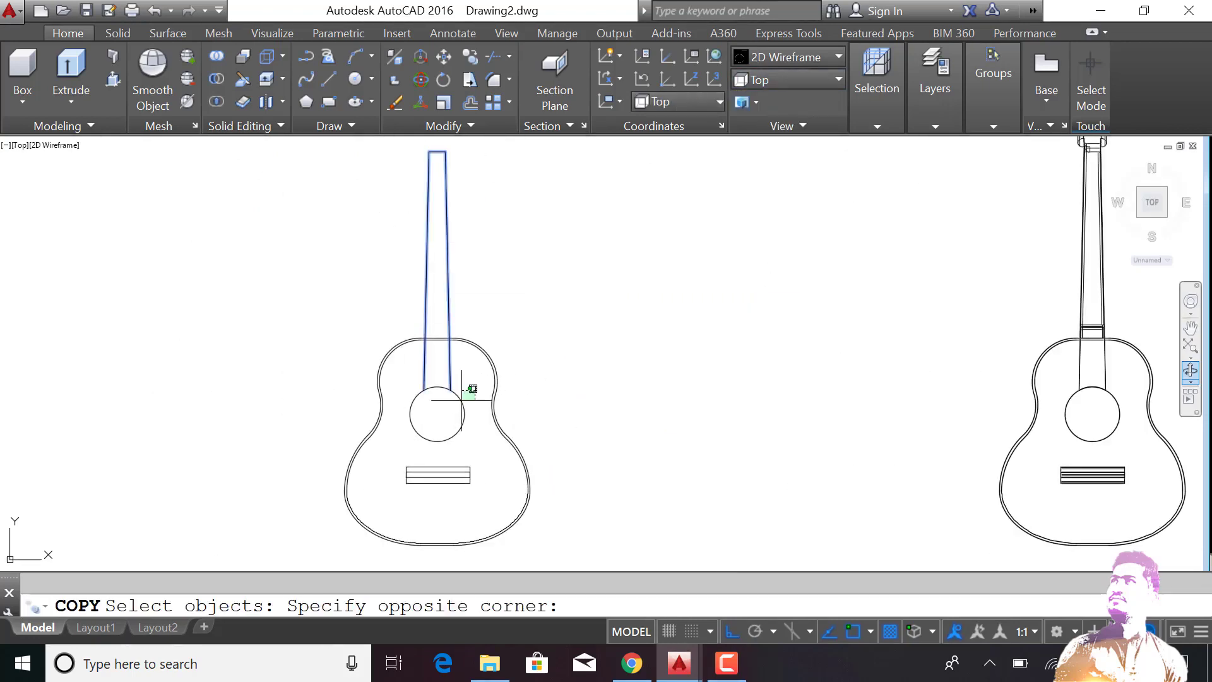
key(Return)
click(637, 378)
click(846, 372)
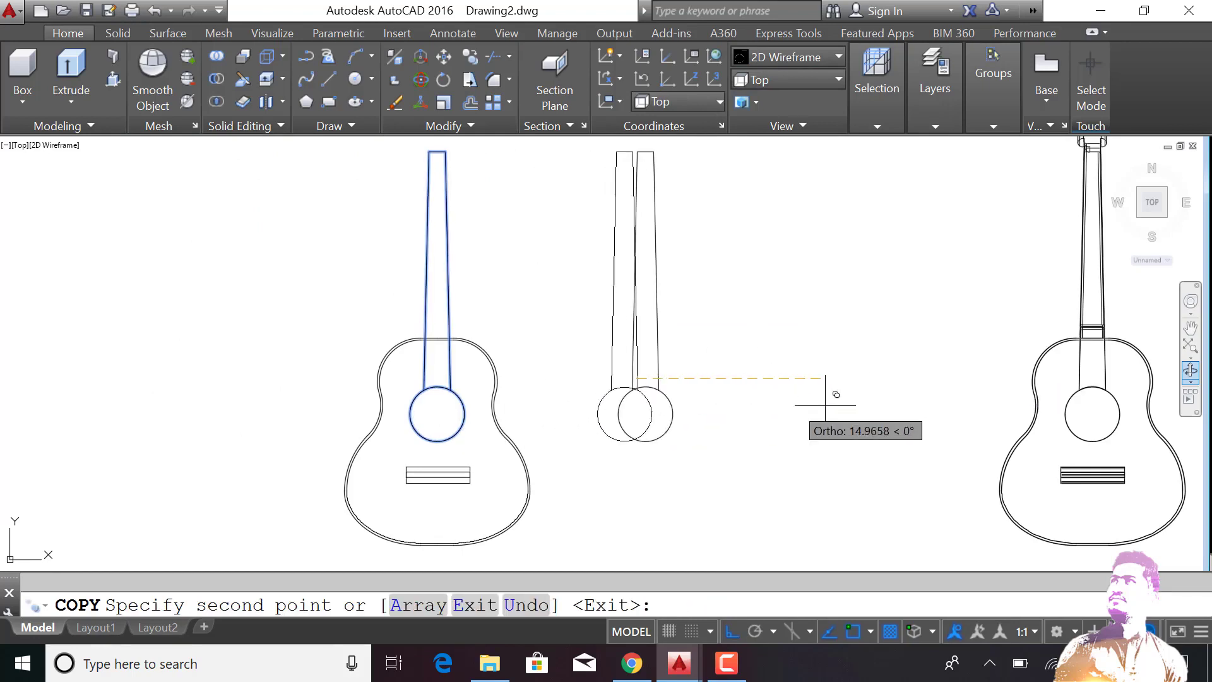
key(ctrl+z)
Trim the sound-hole circle away, leaving a curved base on the copied neck
key(Return)
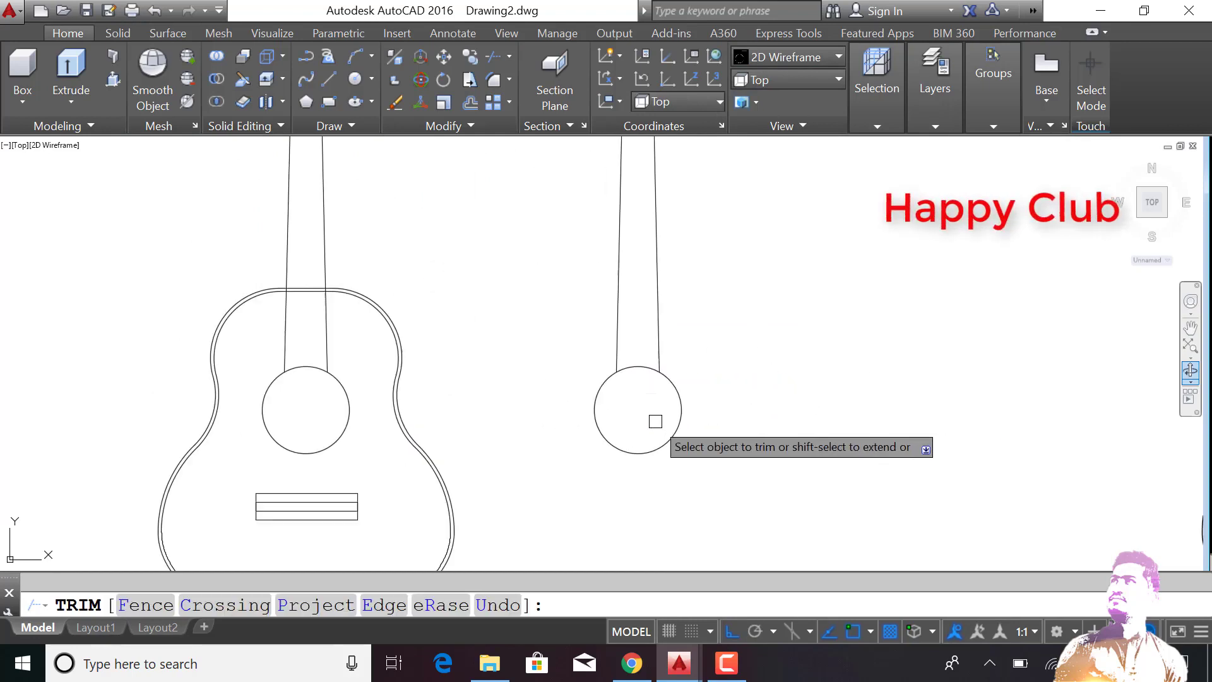
click(703, 412)
click(619, 452)
key(Return)
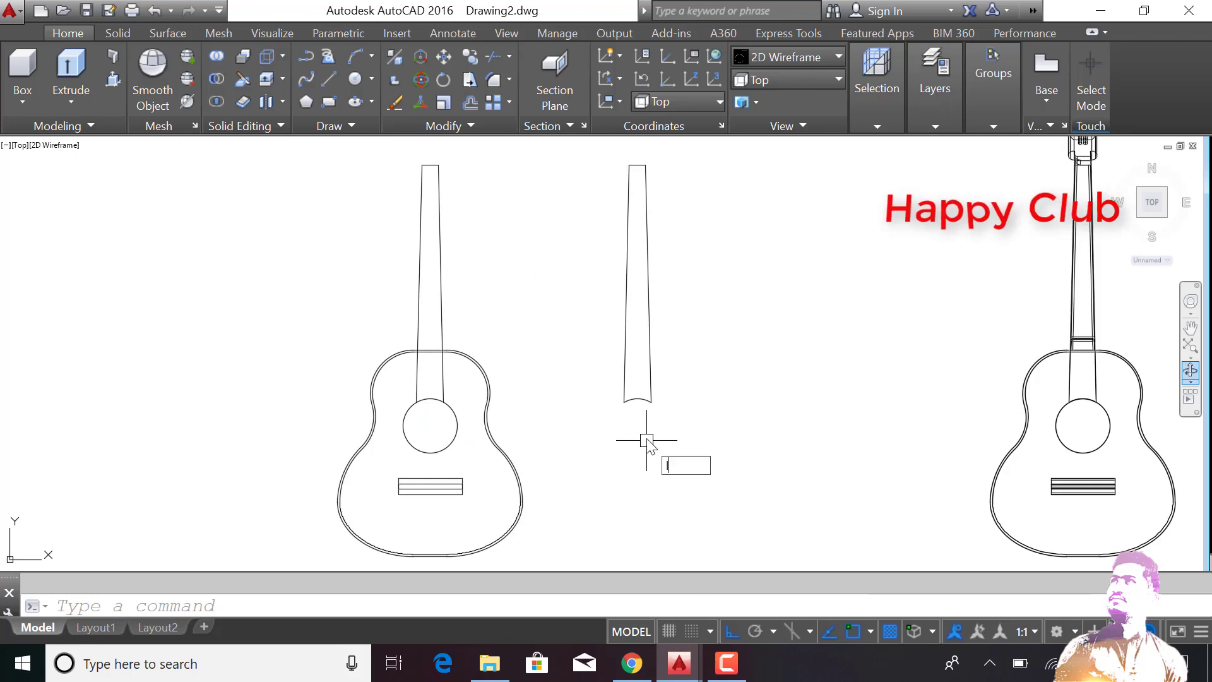
text(L)
key(Escape)
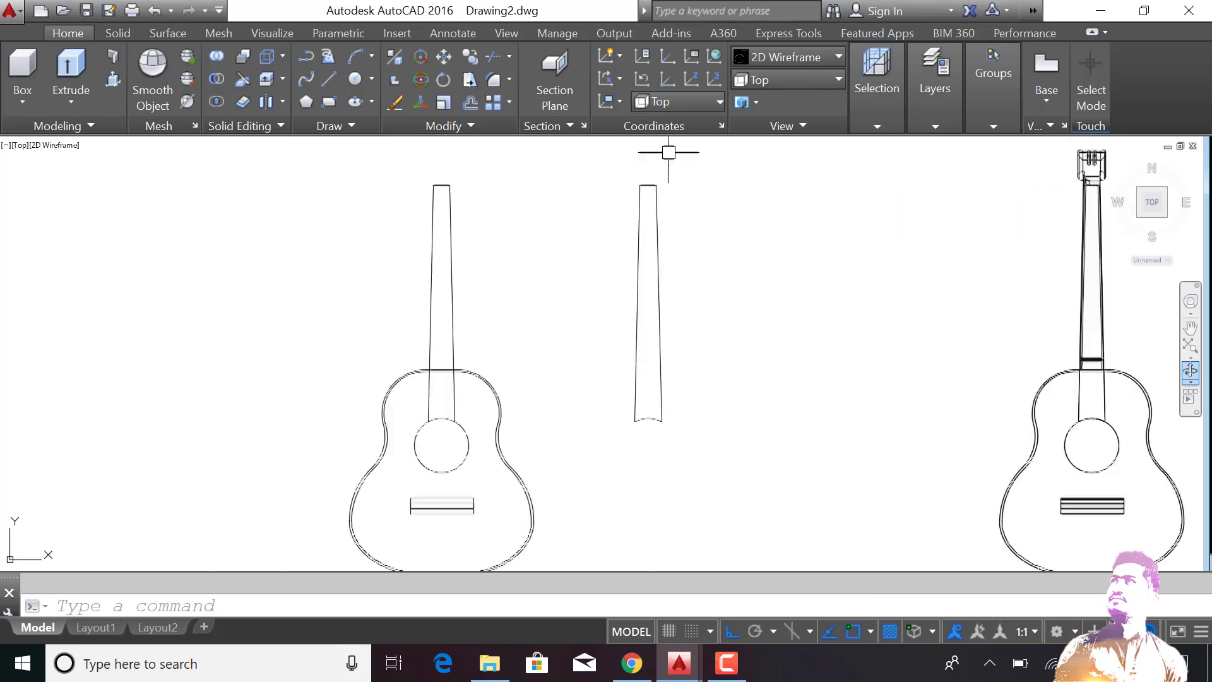
Move the copied neck's top line upward
scroll(653, 171, up, 5)
click(615, 256)
key(Return)
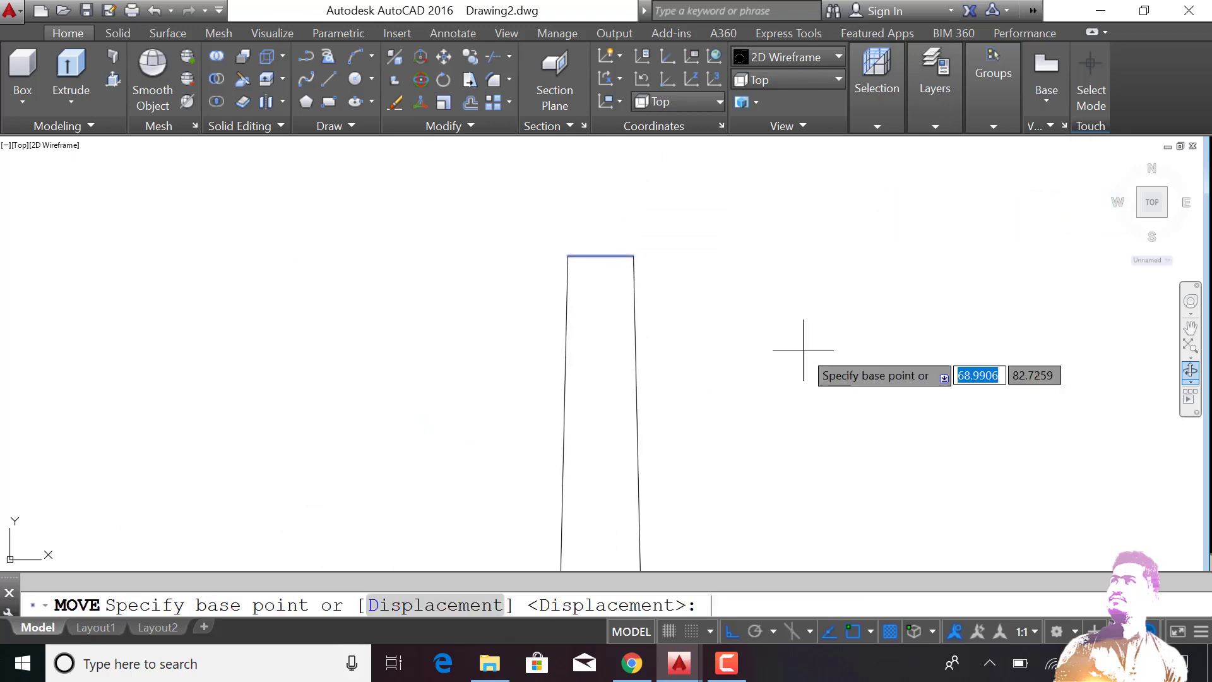
click(798, 349)
key(Return)
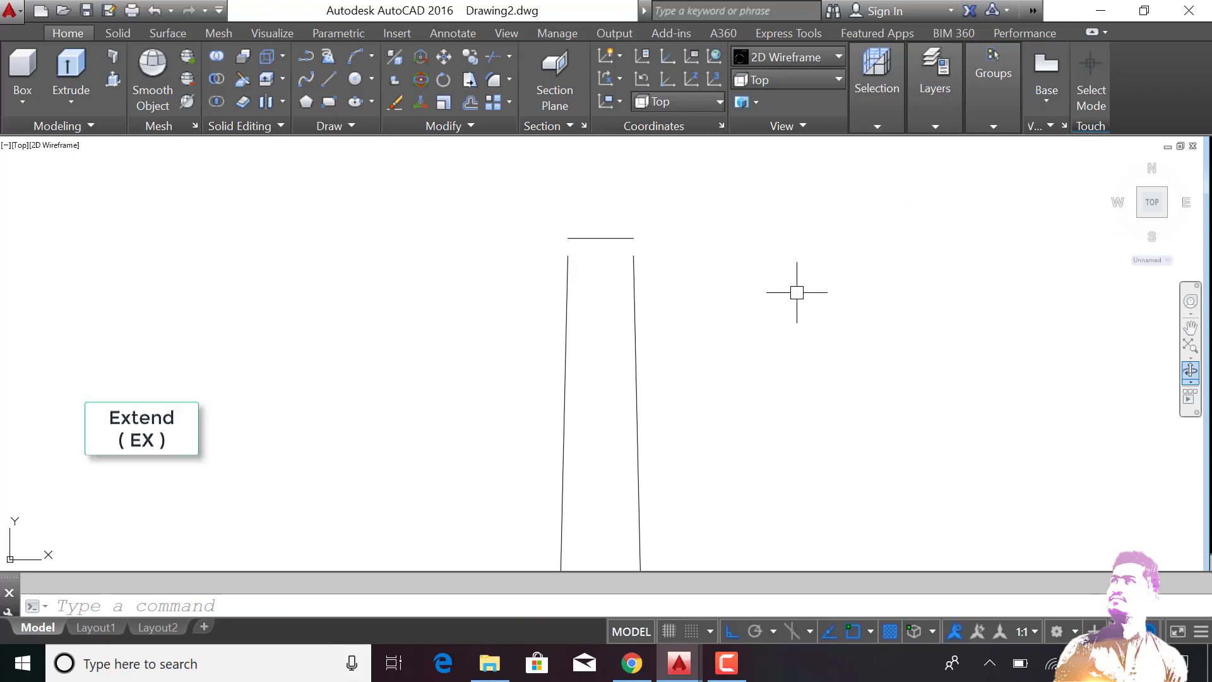
Extend both neck sides up to the raised top line
text(ex)
key(Return)
click(606, 239)
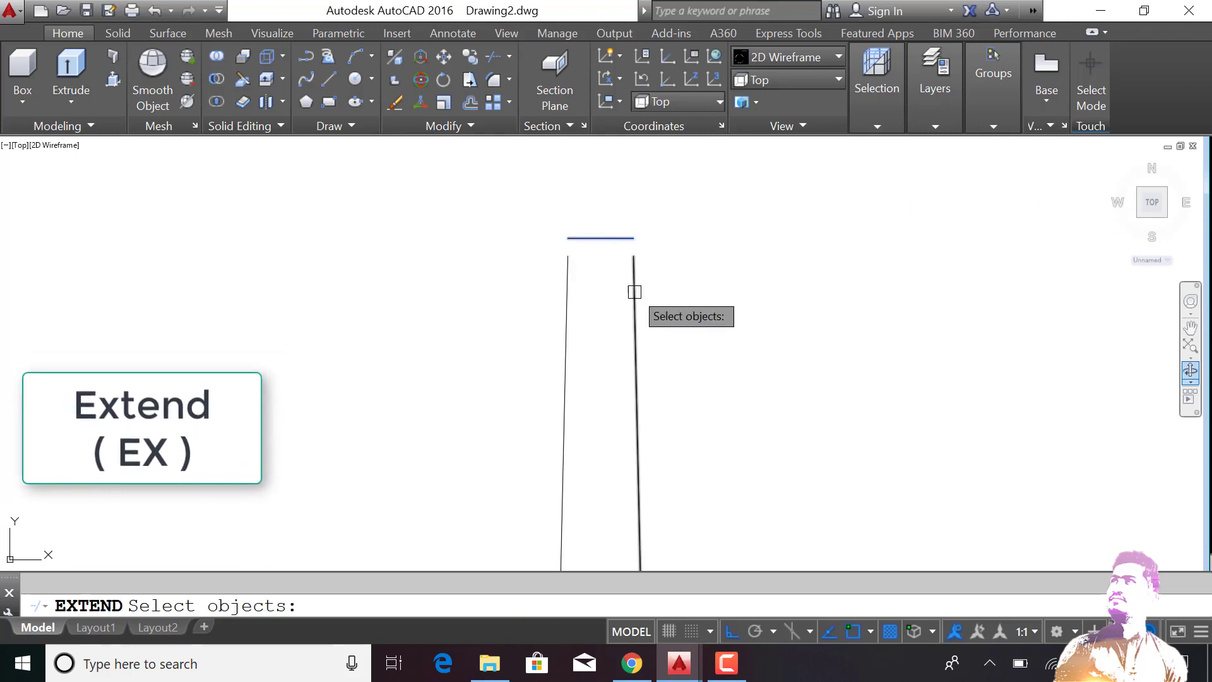
key(Return)
drag(657, 253, 550, 265)
key(Return)
scroll(629, 347, down, 2)
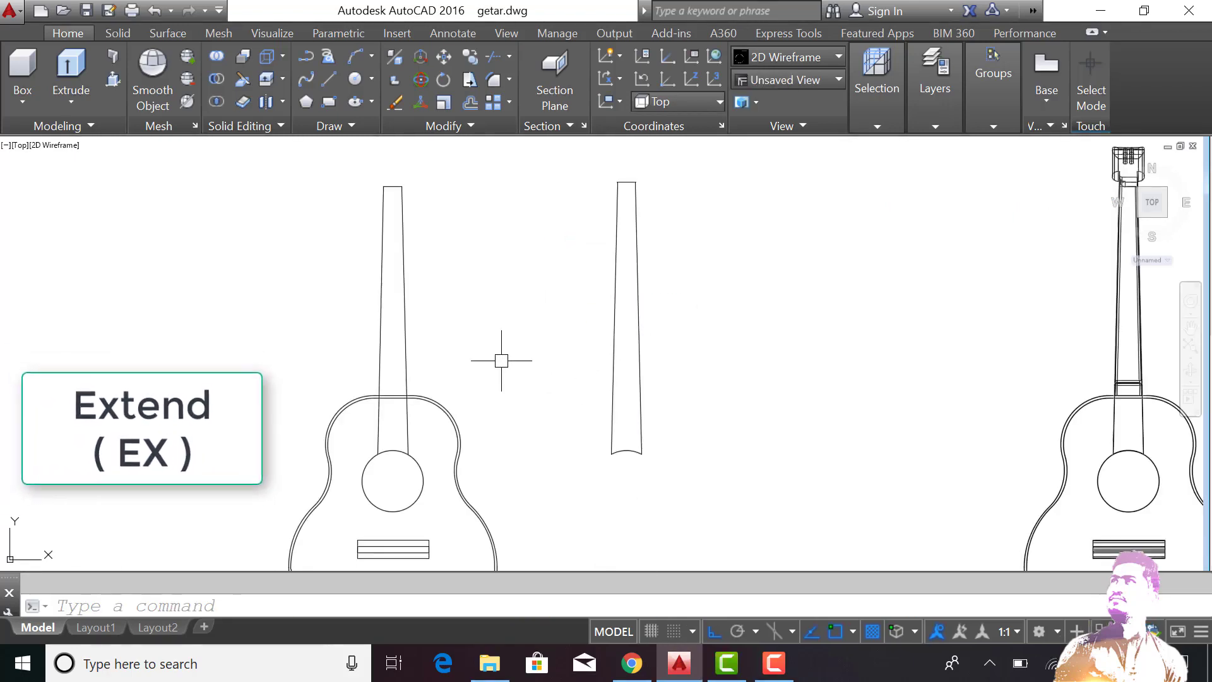
Draw a short horizontal fret line
text(l)
key(Return)
click(446, 298)
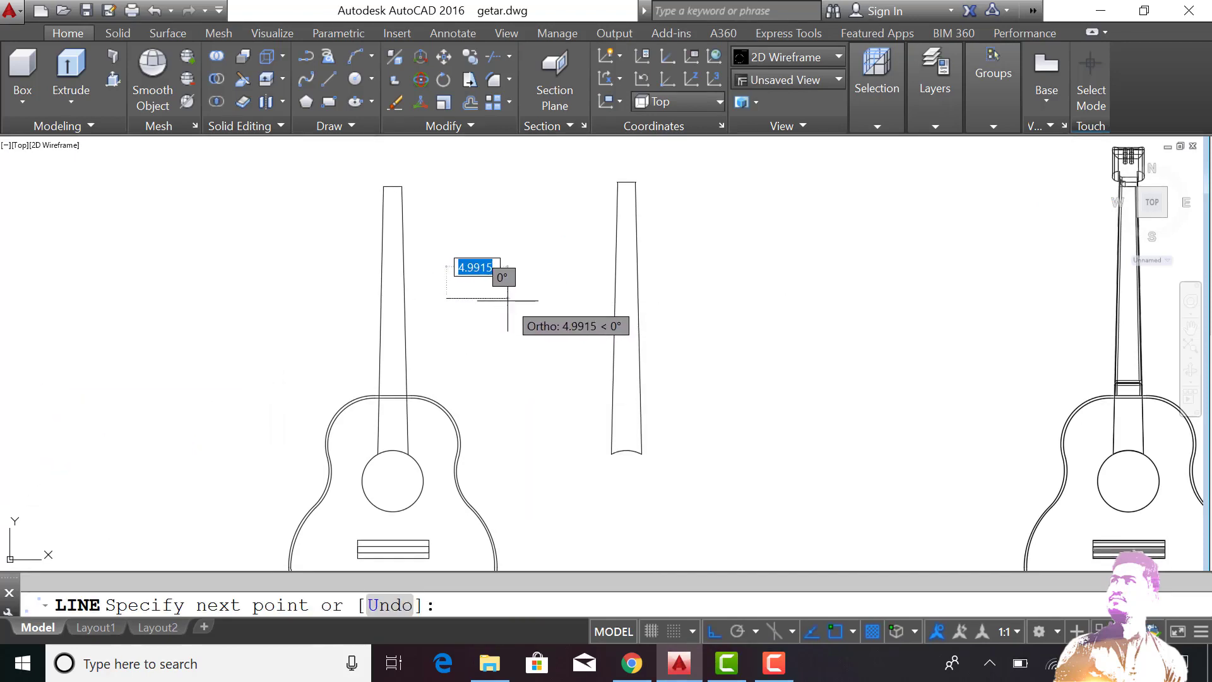
click(507, 298)
key(Return)
Offset the fret line just below it to form a double line
scroll(571, 310, up, 2)
text(o)
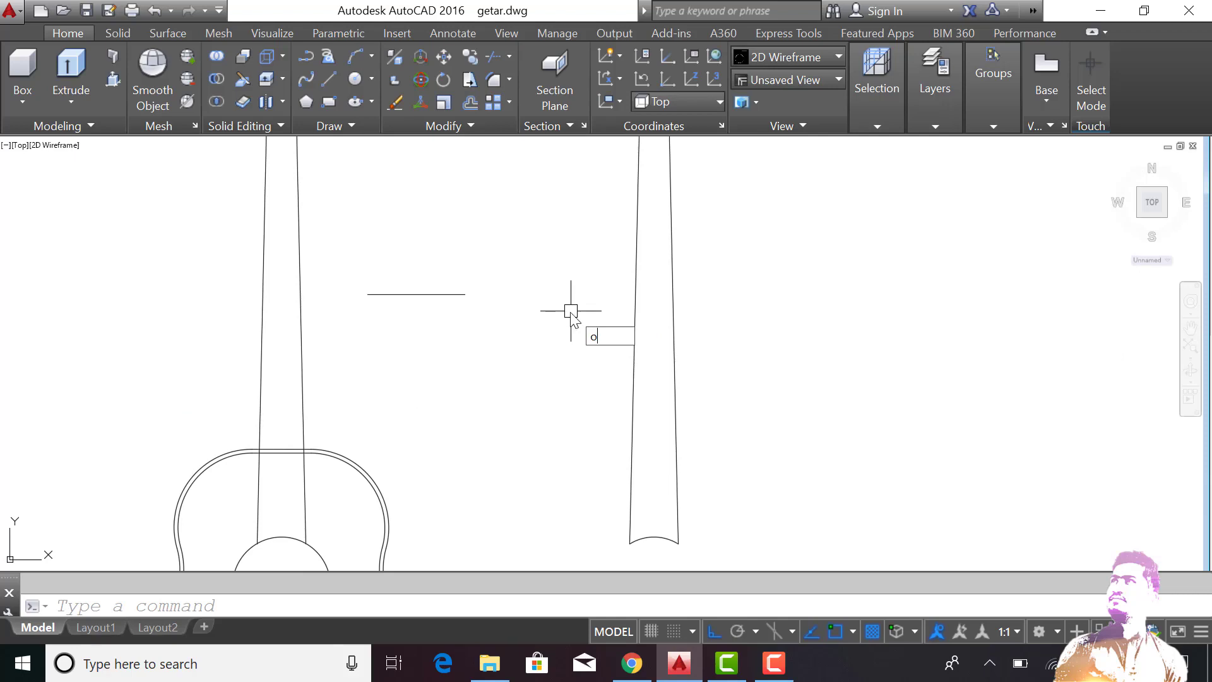
key(Return)
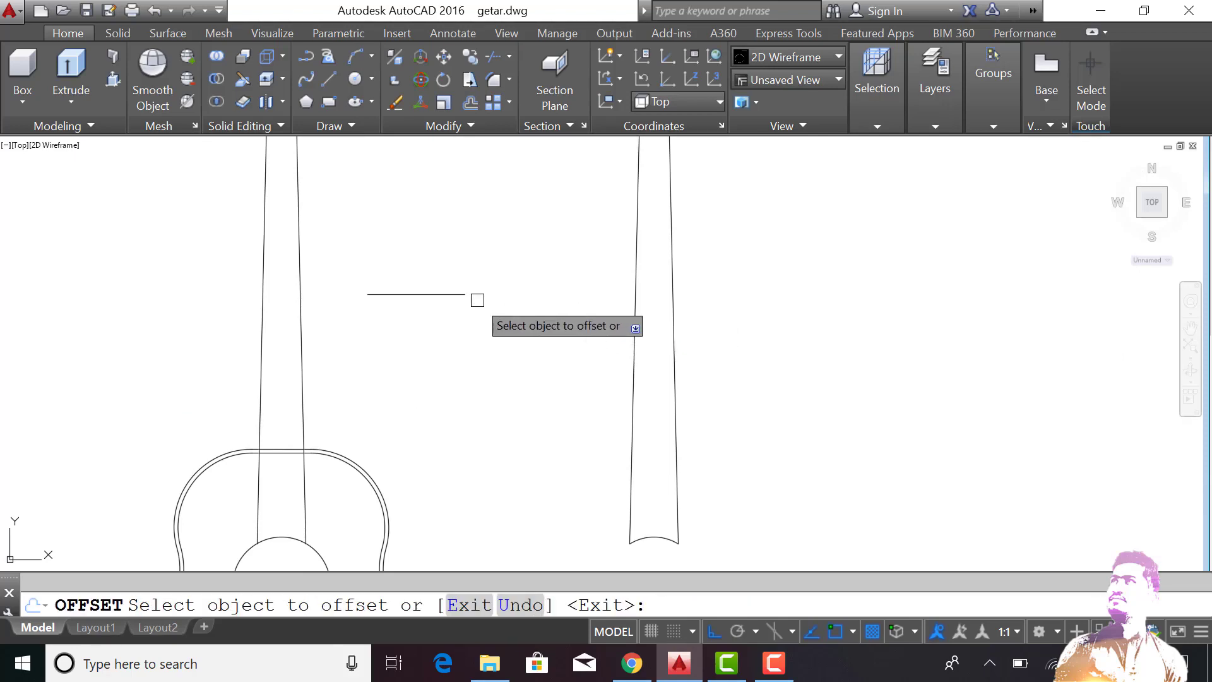
click(458, 295)
click(468, 318)
key(Return)
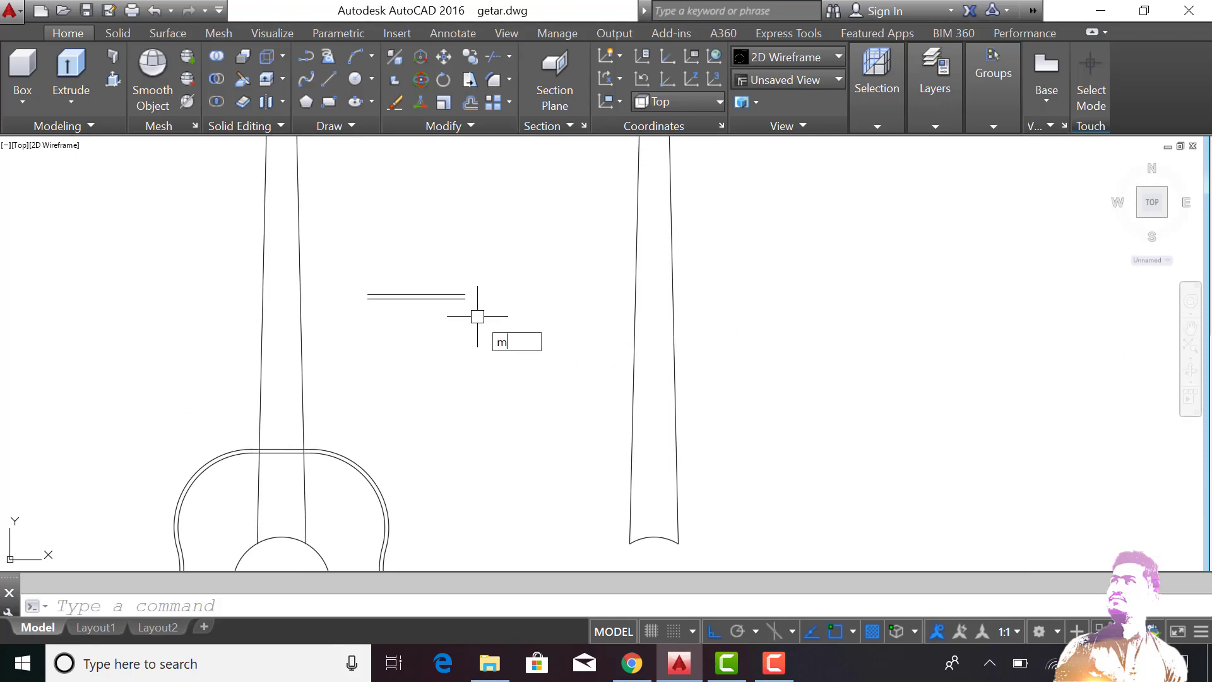
Move the fret line pair across the top of the neck
key(Return)
click(416, 296)
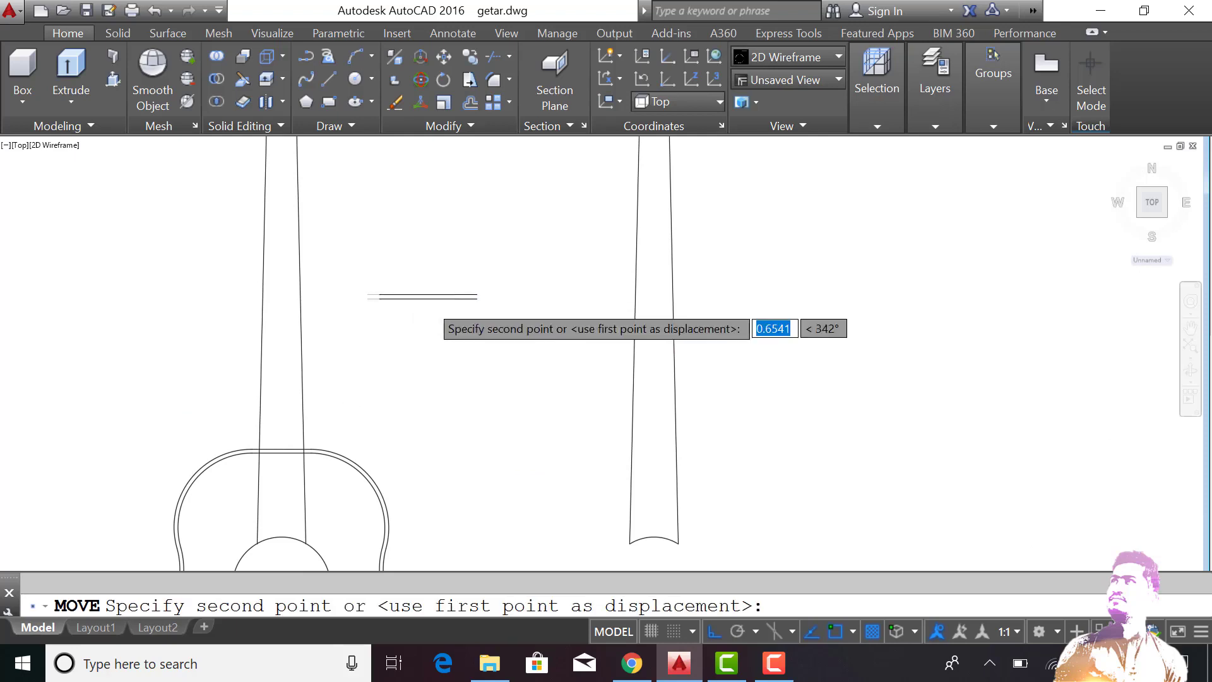
scroll(435, 303, down, 2)
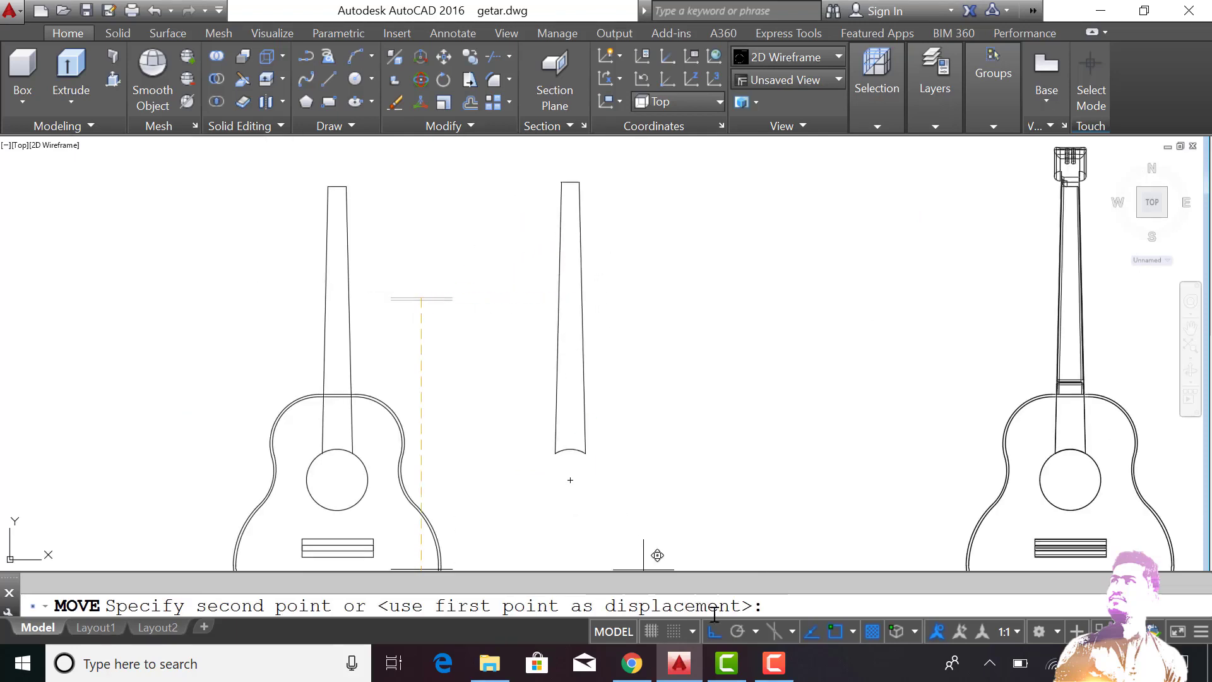
scroll(571, 176, up, 3)
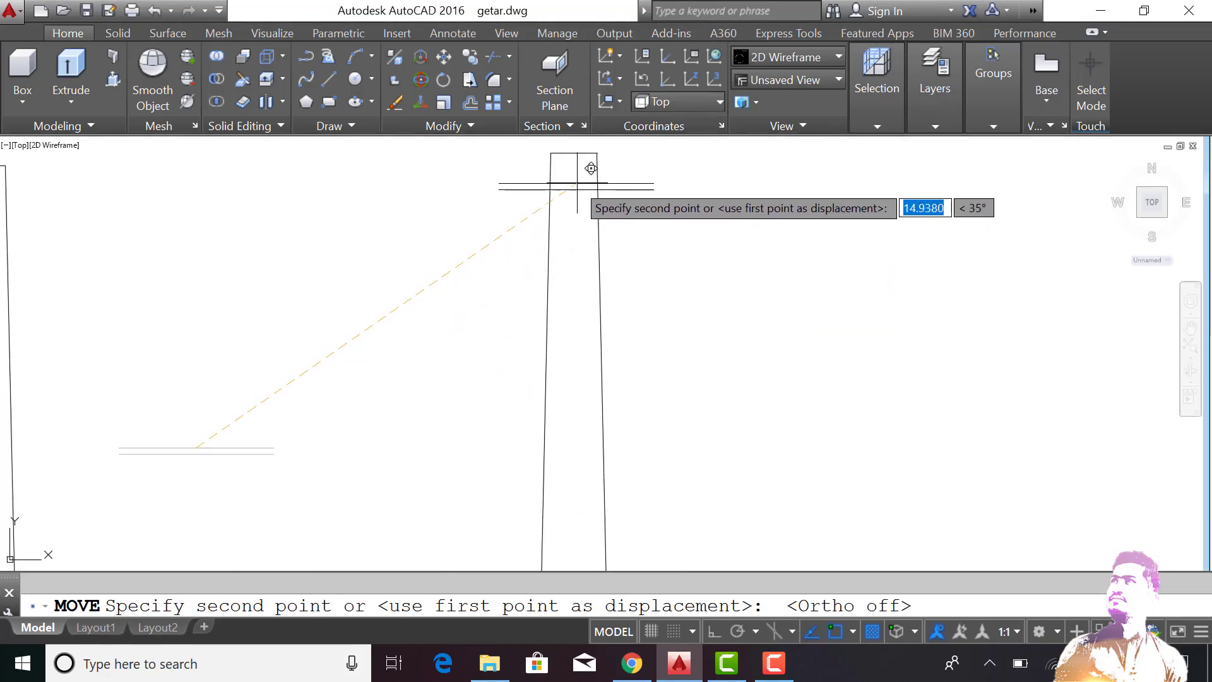
click(580, 185)
Copy the fret line pair repeatedly down the neck with Ortho on
text(co)
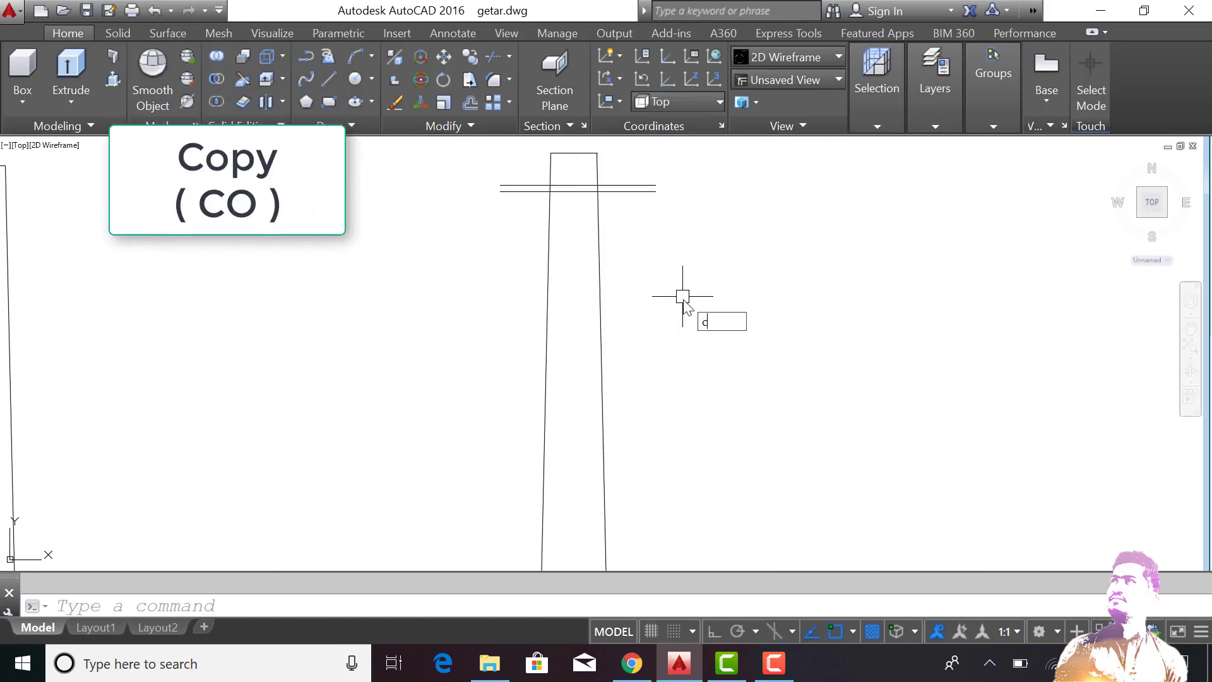
key(Return)
click(682, 310)
click(650, 180)
key(Return)
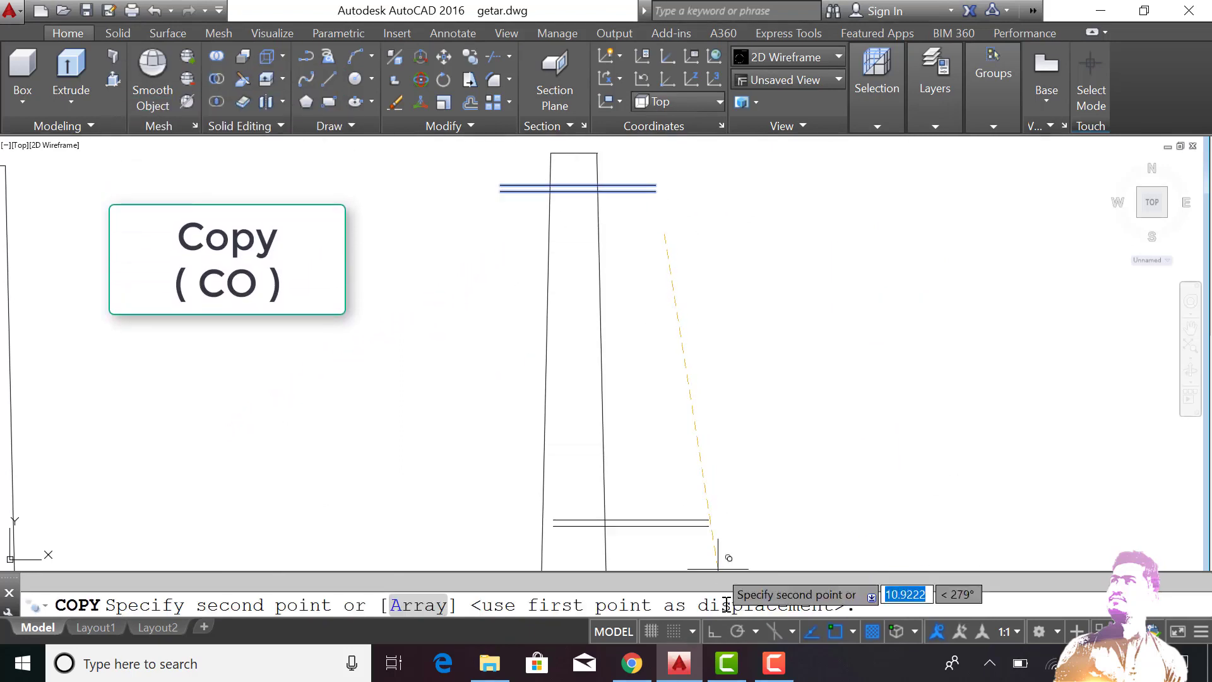
click(713, 634)
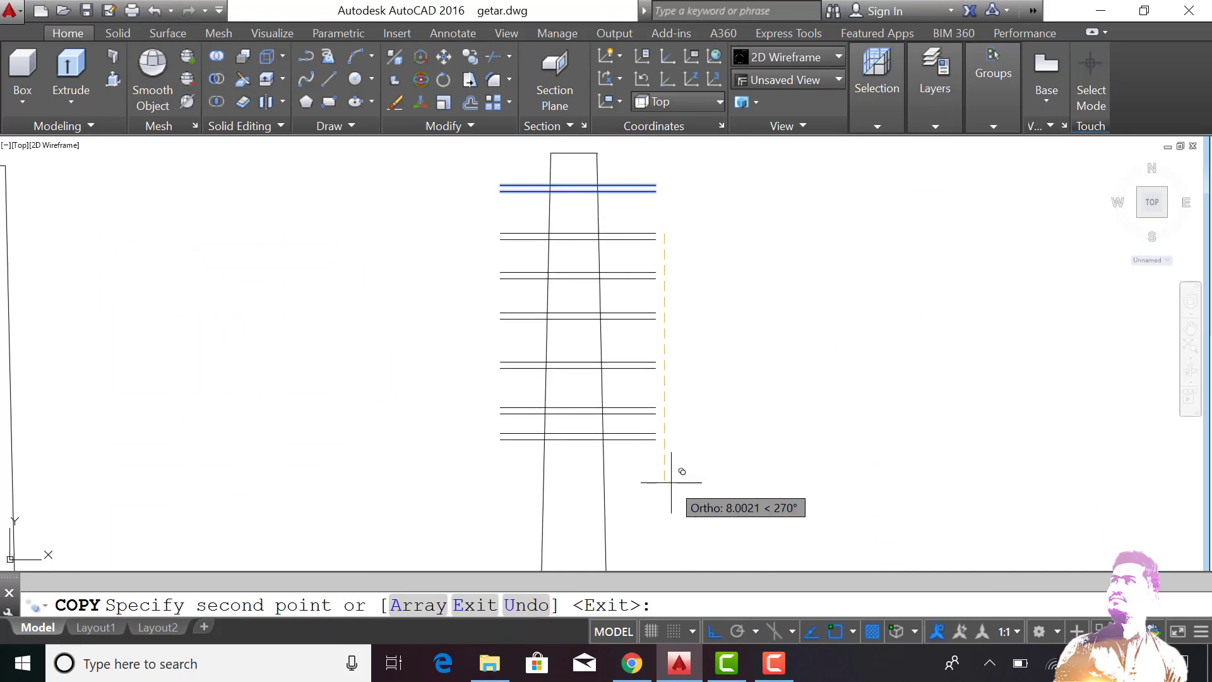
scroll(676, 452, down, 3)
scroll(690, 487, down, 2)
scroll(676, 452, up, 4)
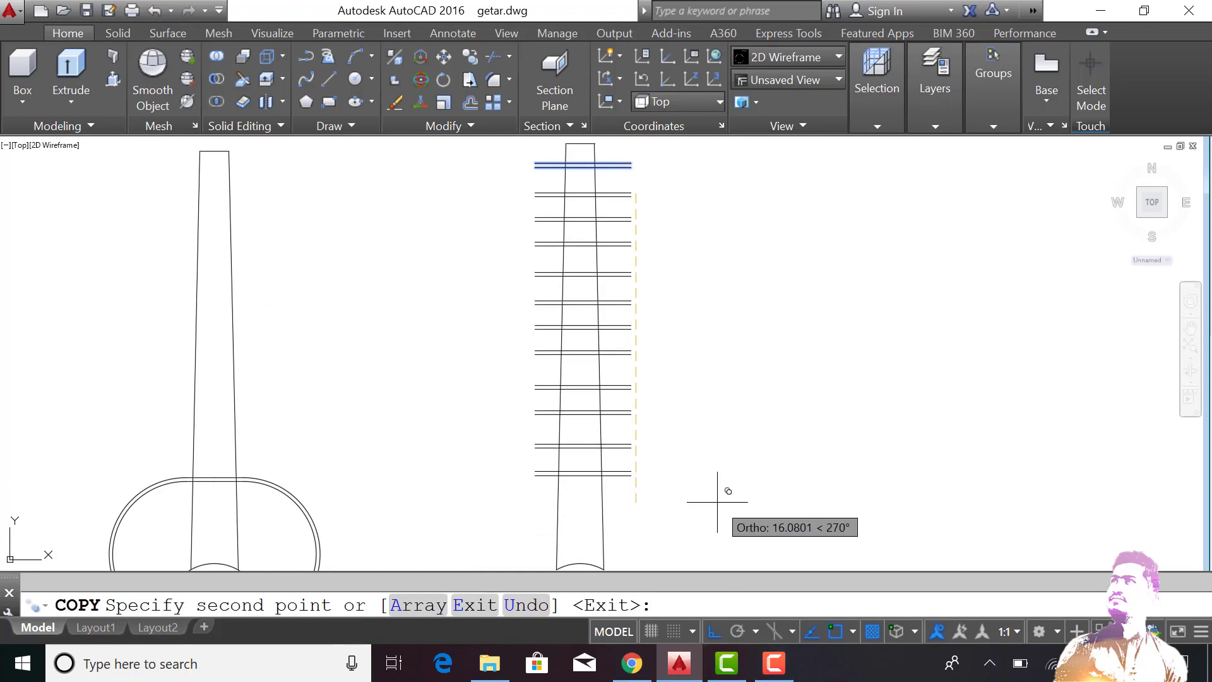
Finish copying the fret lines and offset the top fret line 0.2 downward
key(Return)
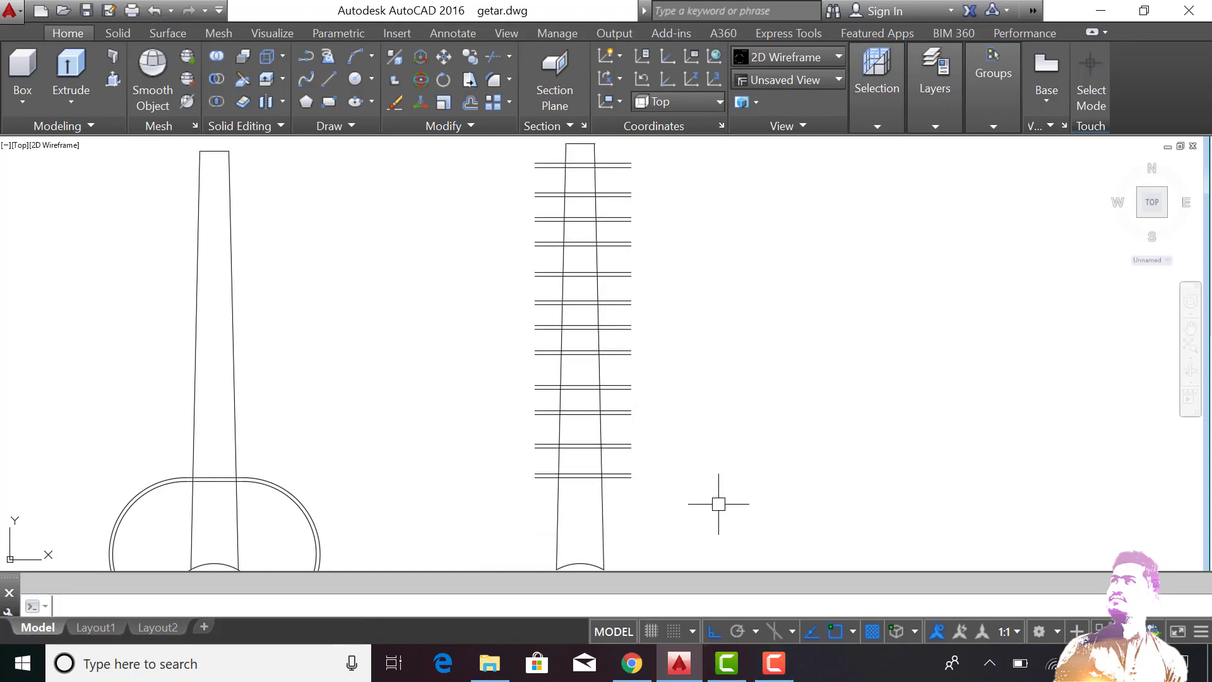
scroll(639, 257, down, 1)
scroll(622, 216, up, 2)
scroll(638, 236, up, 2)
text(O)
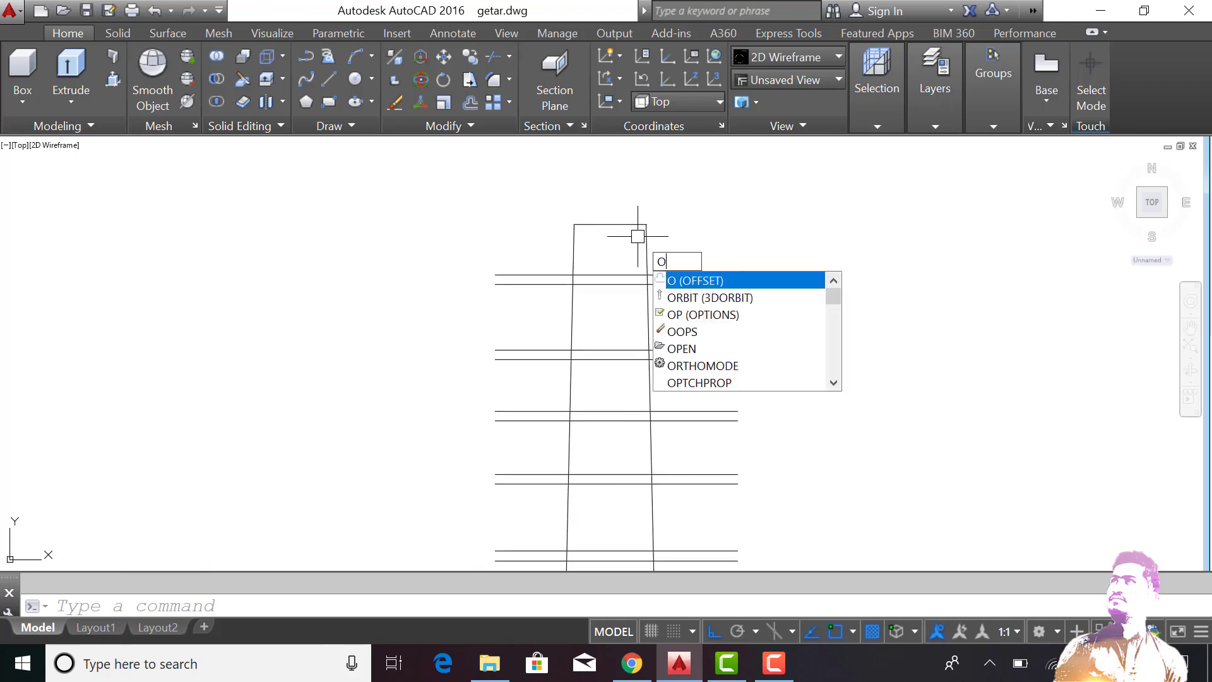
key(Return)
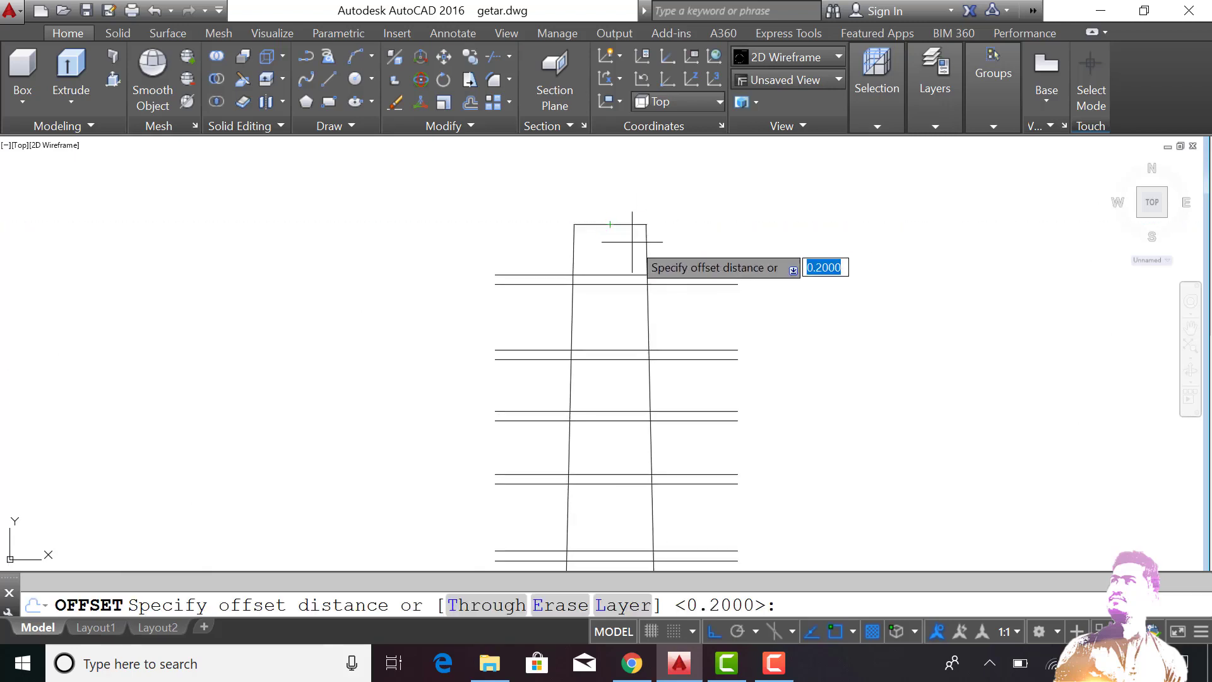
key(Return)
click(622, 225)
click(660, 248)
key(Return)
Trim the fret line overhangs on both the right and left sides of the neck
text(tr)
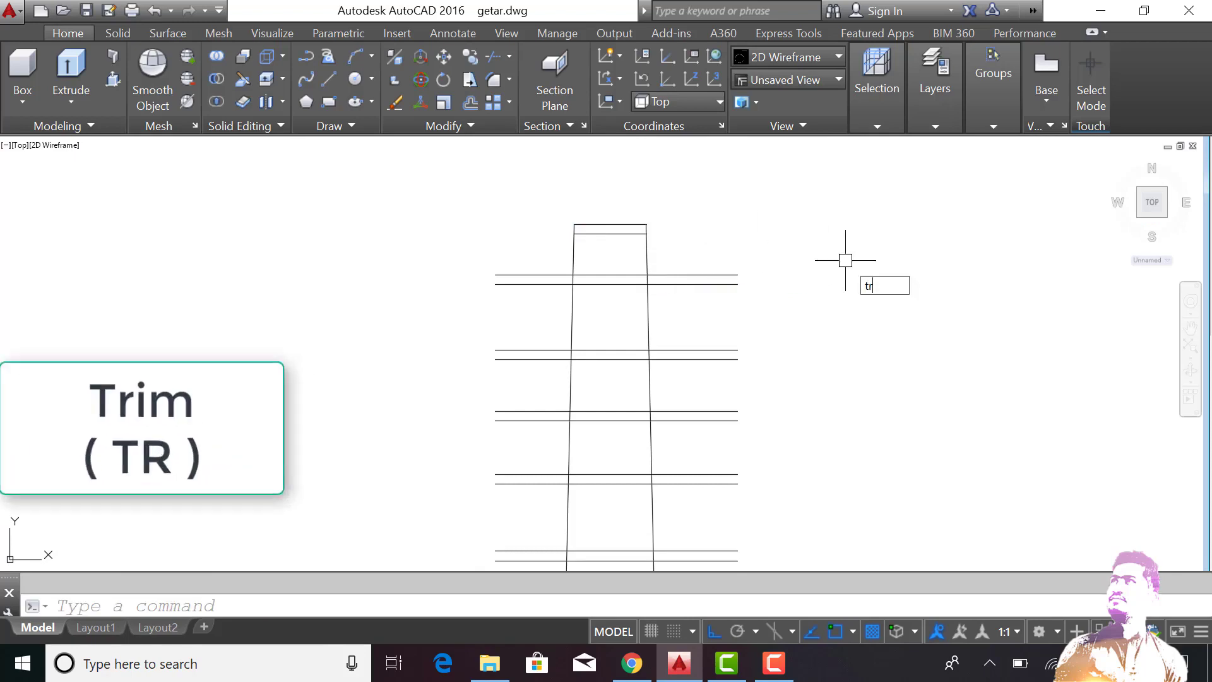
key(Return)
scroll(770, 233, down, 2)
scroll(820, 221, down, 2)
click(847, 215)
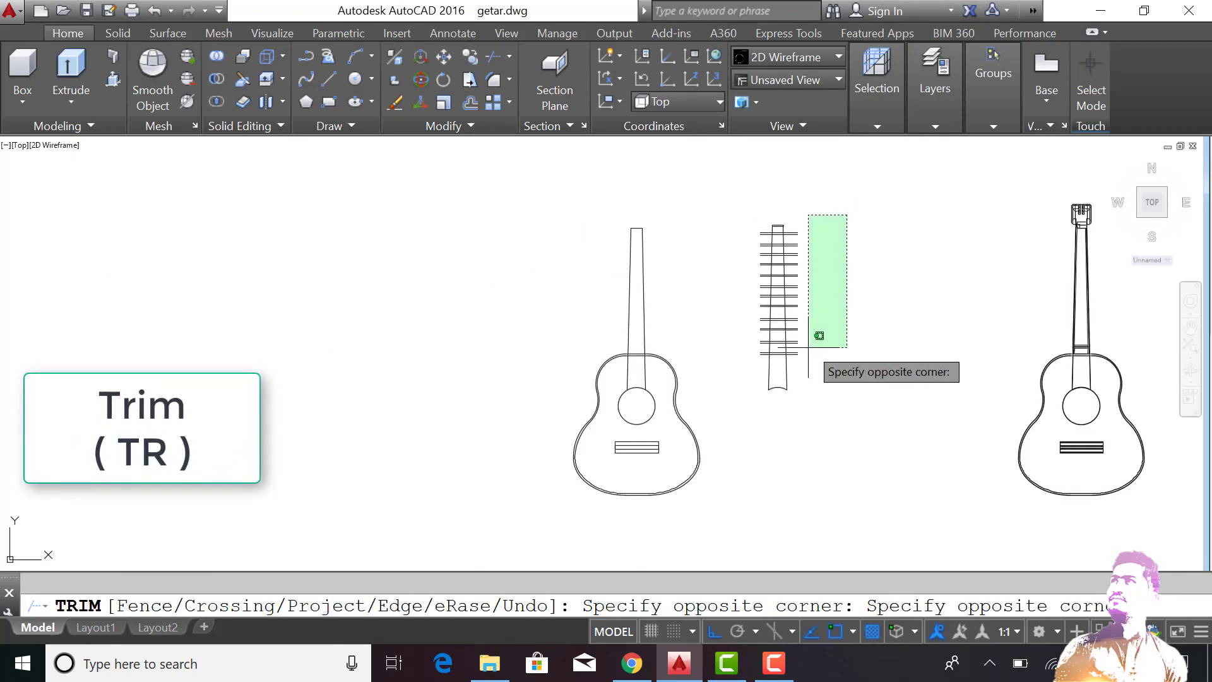
click(789, 374)
click(777, 218)
click(758, 375)
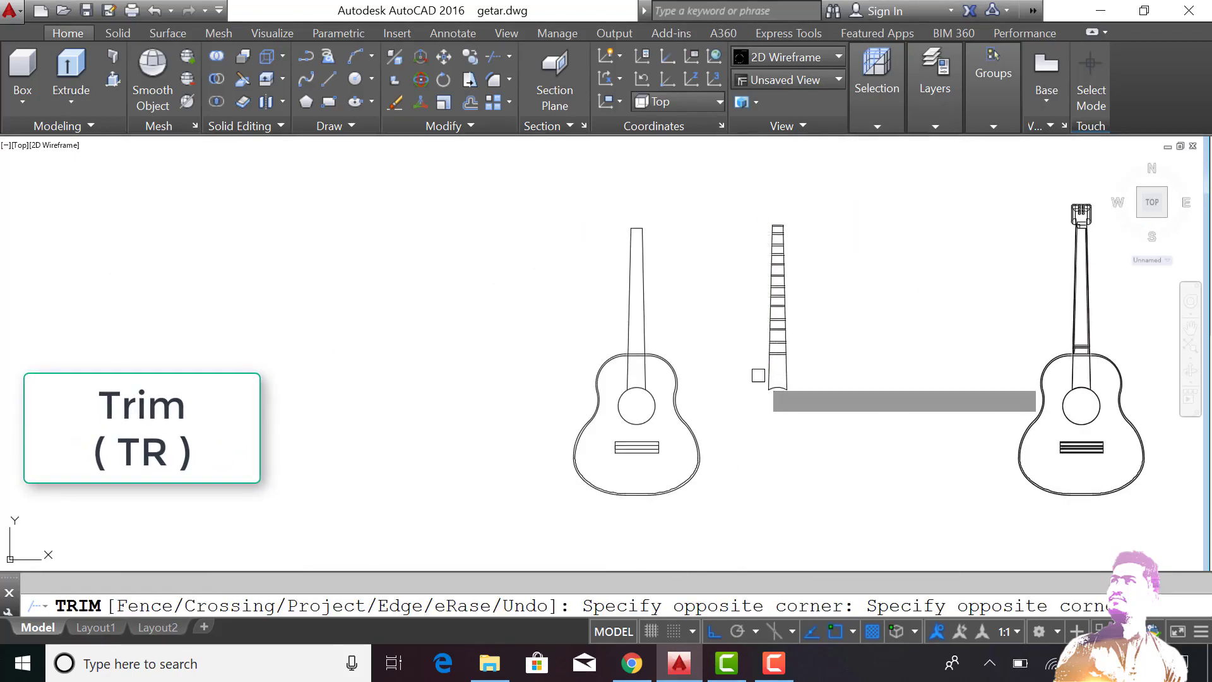
Trim away the neck side lines between the upper frets with crossing windows
scroll(773, 284, up, 3)
scroll(827, 211, up, 6)
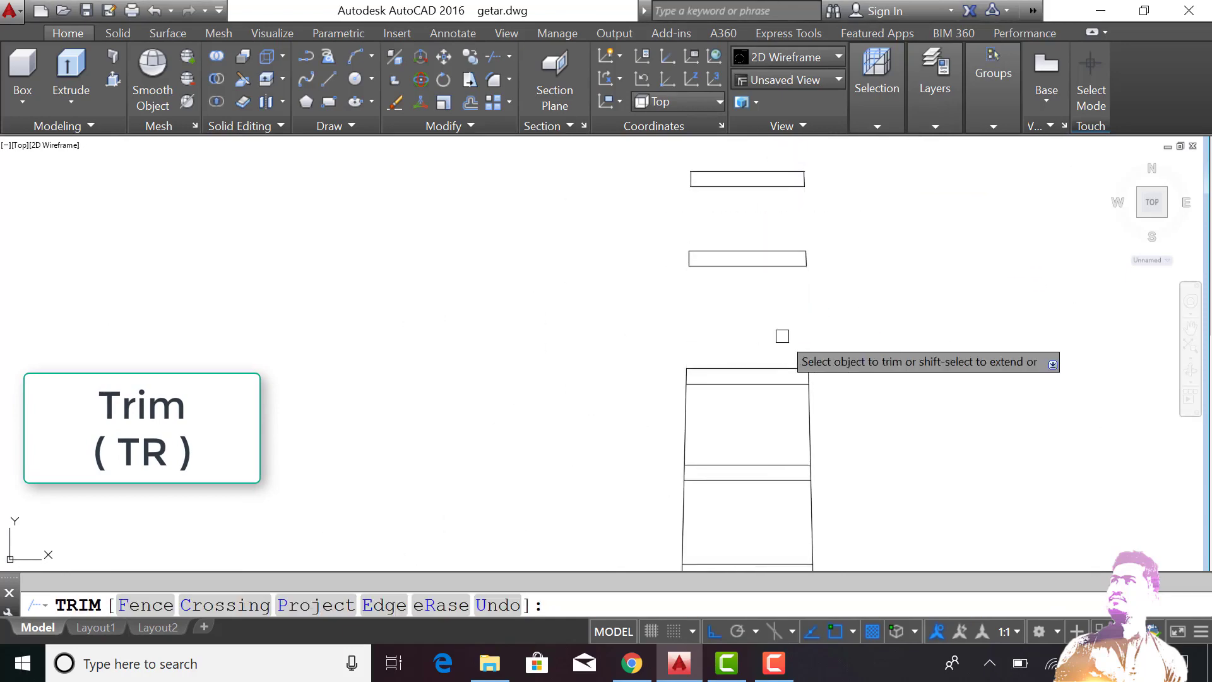
scroll(782, 379, down, 2)
scroll(723, 455, down, 2)
scroll(777, 438, down, 3)
scroll(789, 352, up, 4)
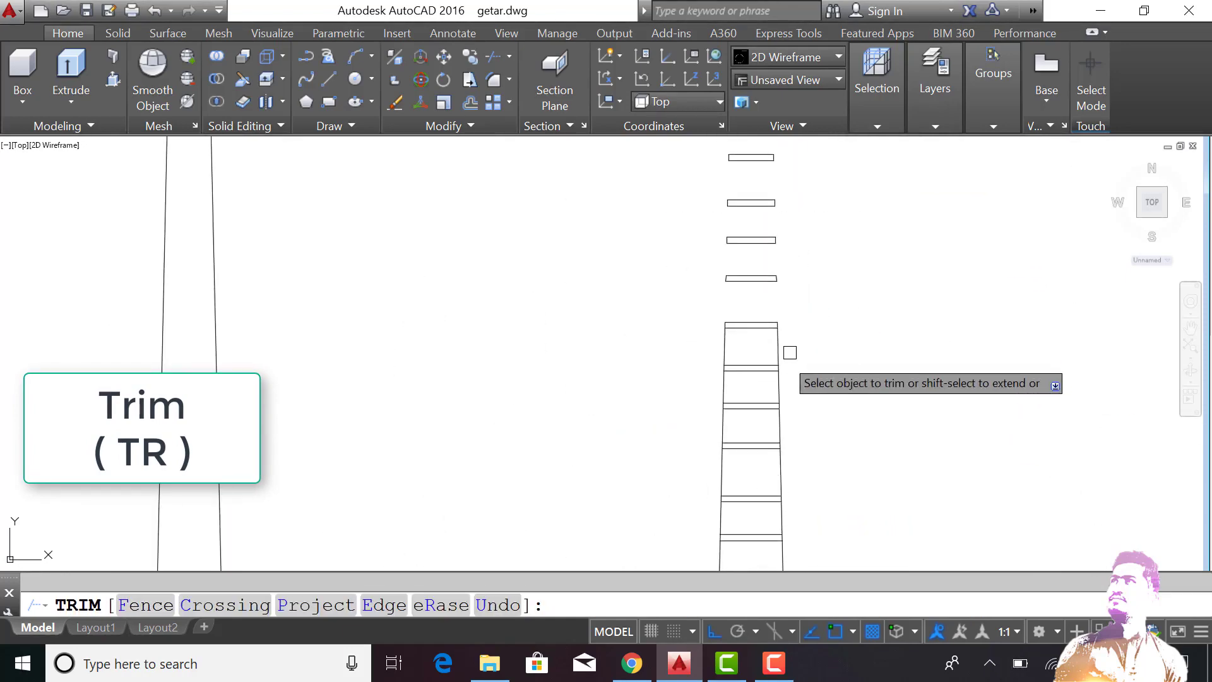
drag(790, 352, 712, 380)
drag(783, 442, 771, 433)
mouse_move(795, 480)
mouse_down()
mouse_move(803, 514)
mouse_move(747, 430)
mouse_move(812, 447)
mouse_move(825, 479)
mouse_up()
Trim the remaining neck side segments near the neck base, leaving separate fret strips
scroll(927, 286, up, 2)
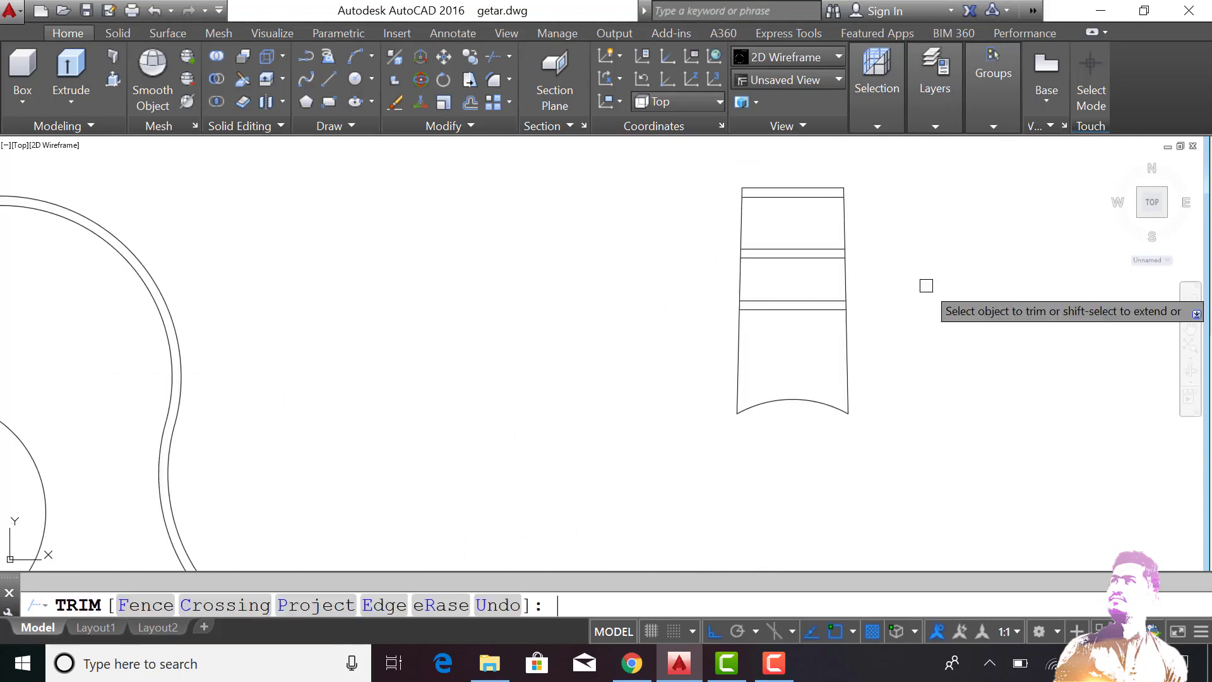
click(862, 278)
click(757, 265)
click(968, 259)
click(709, 238)
click(770, 278)
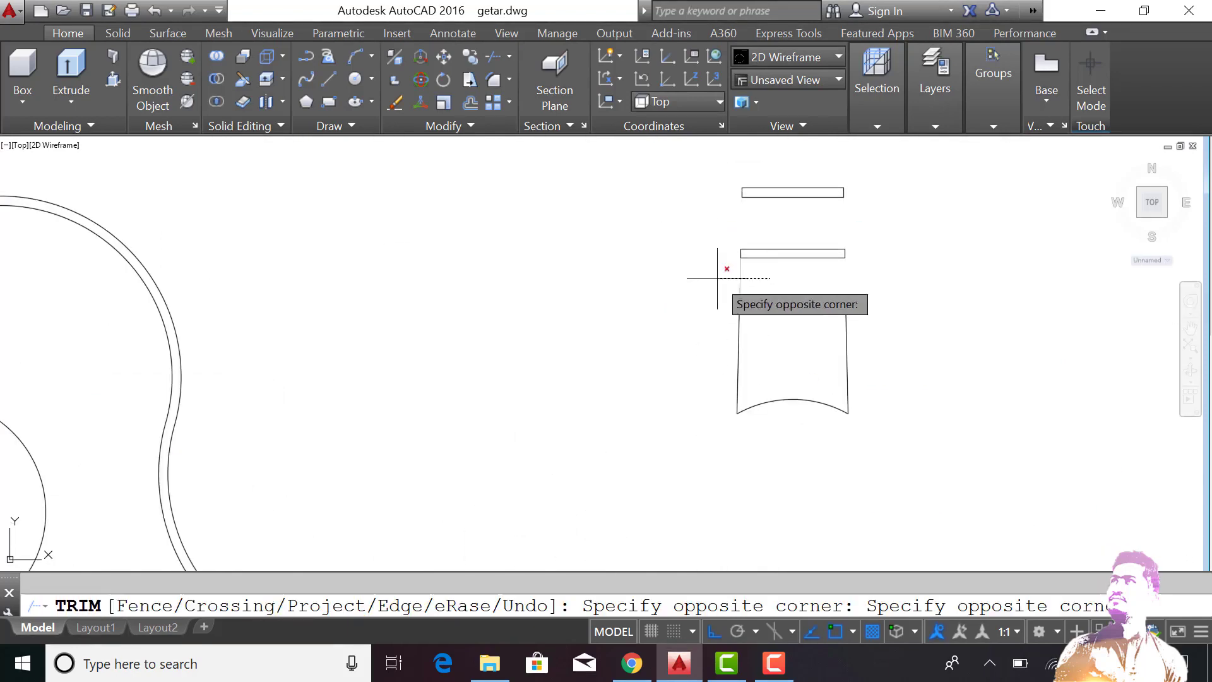
click(717, 278)
click(871, 328)
click(749, 406)
scroll(751, 412, down, 5)
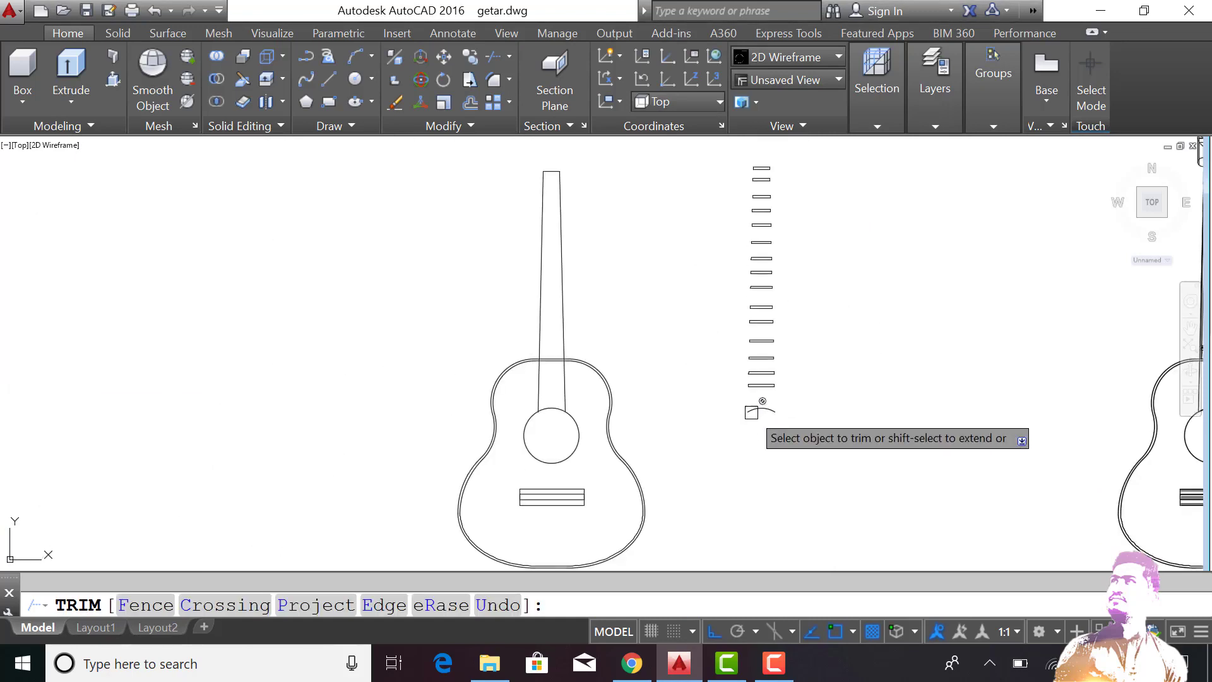
key(Escape)
scroll(752, 406, down, 2)
Start BOUNDARY and define a new boundary set windowed around the fret column
text(bo)
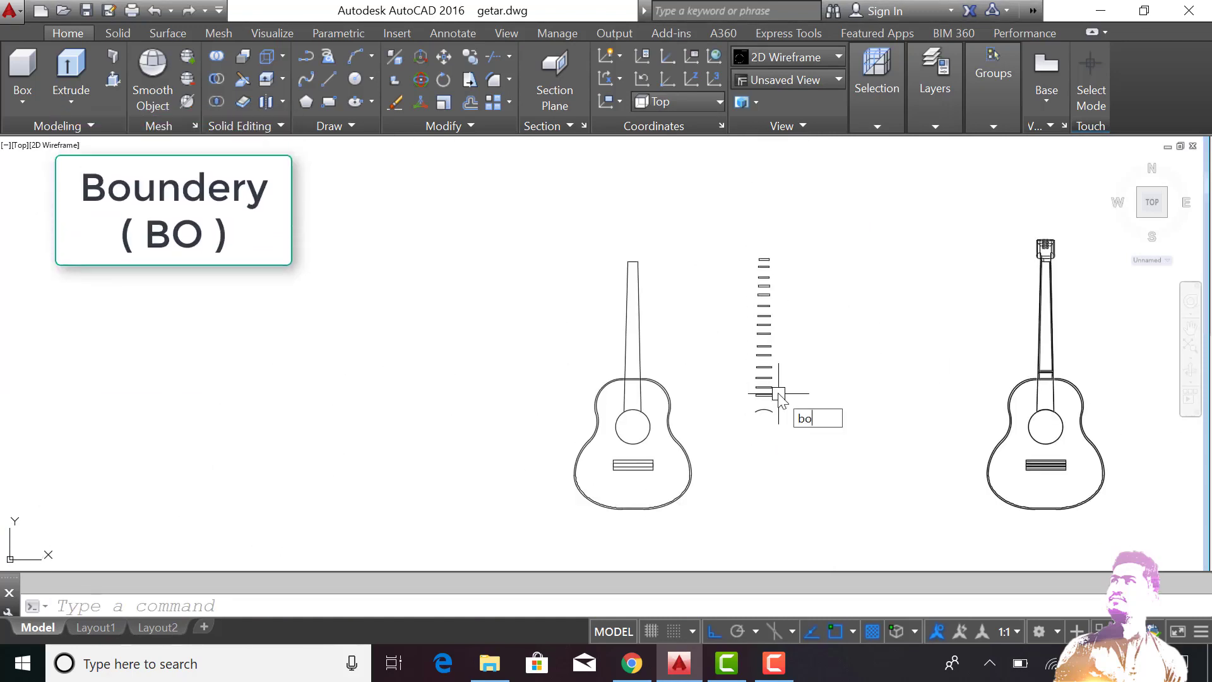
key(Return)
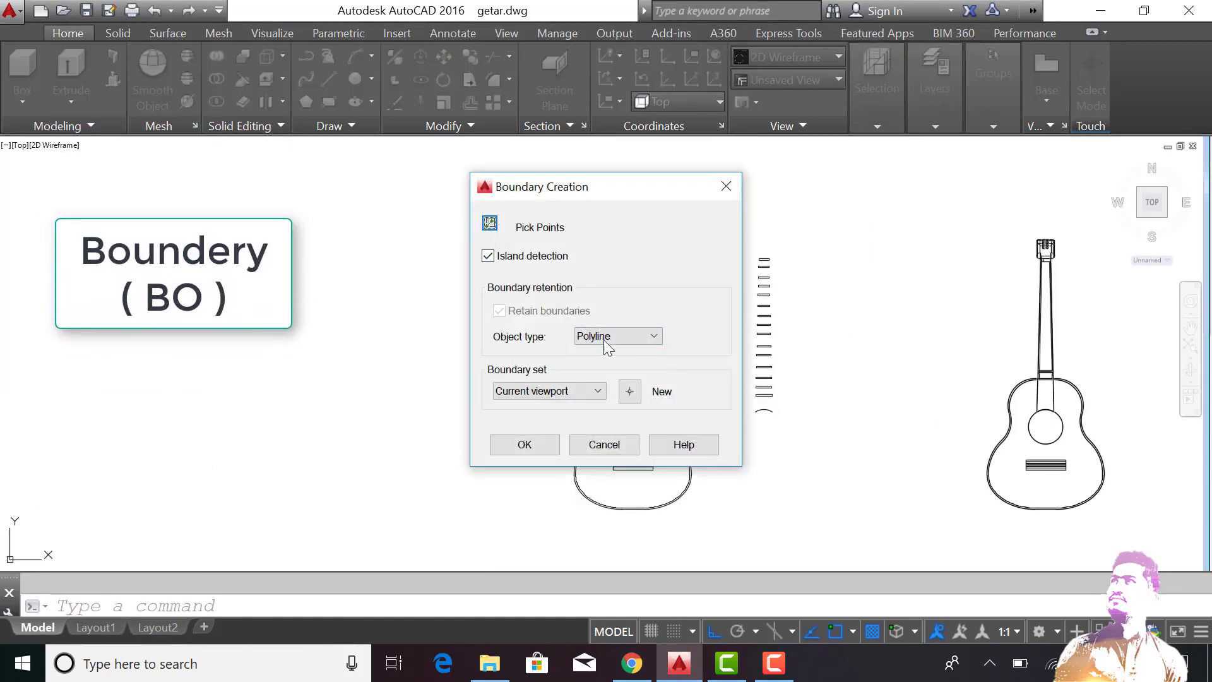
click(630, 393)
click(802, 252)
click(720, 410)
key(Return)
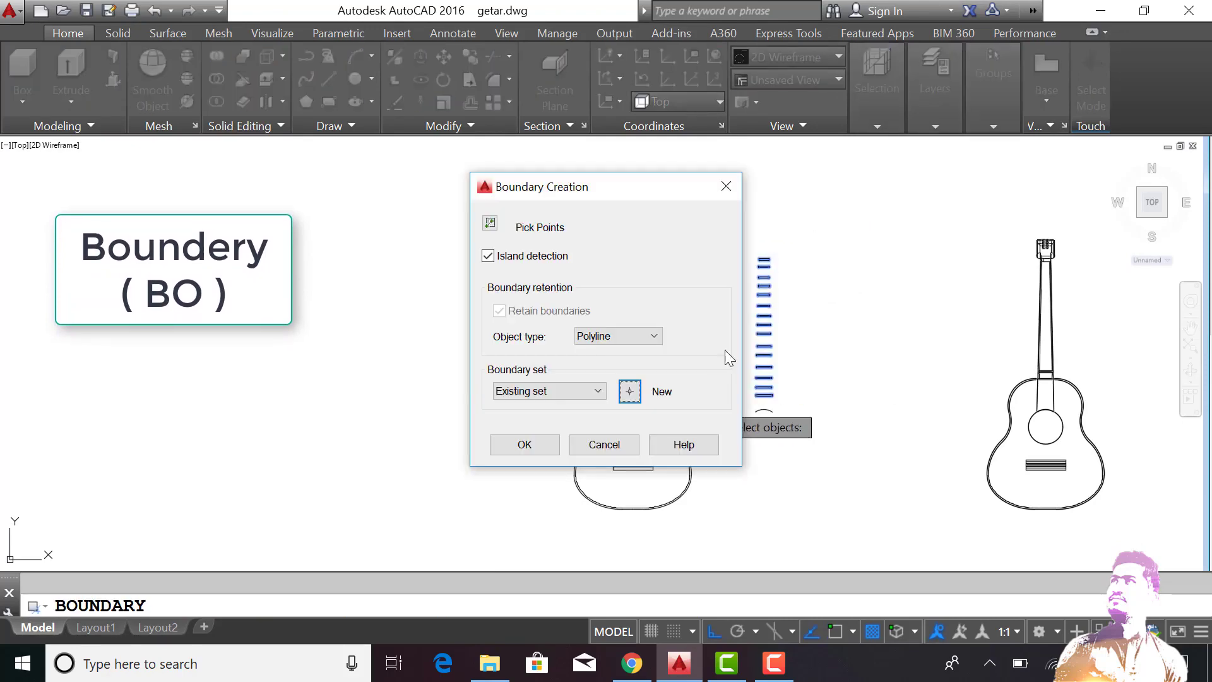
Pick inside the first four fret rectangles to create their boundary outlines
click(490, 223)
scroll(662, 253, up, 5)
click(752, 190)
click(747, 309)
click(747, 485)
scroll(747, 436, down, 3)
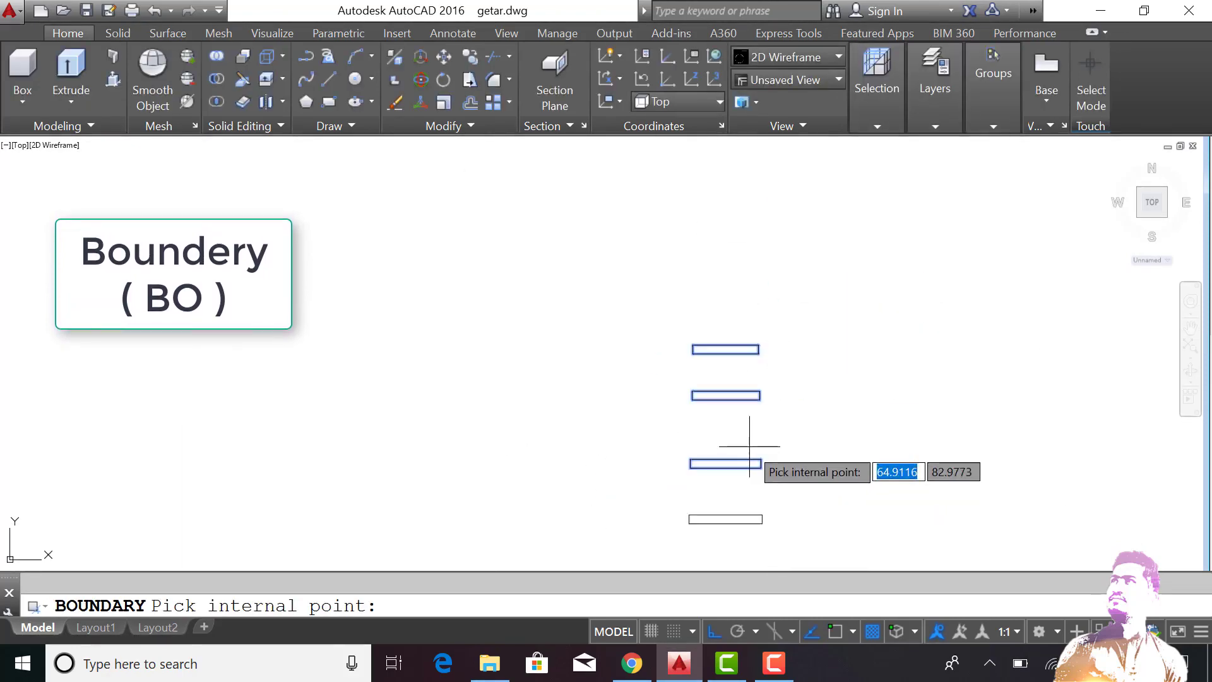
scroll(740, 465, up, 3)
click(740, 466)
scroll(735, 458, down, 2)
scroll(739, 442, up, 1)
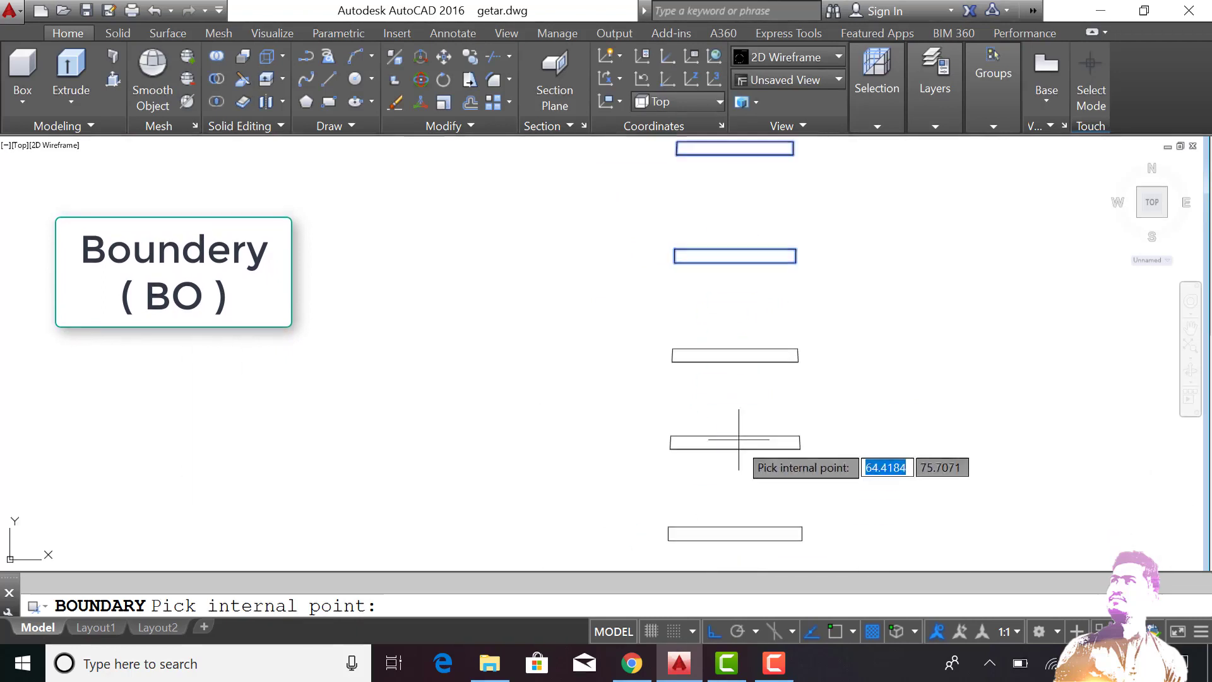
Outline the remaining five fret rectangles, then orbit to a tilted 3D view
click(735, 442)
click(736, 530)
scroll(741, 455, down, 3)
scroll(758, 410, up, 3)
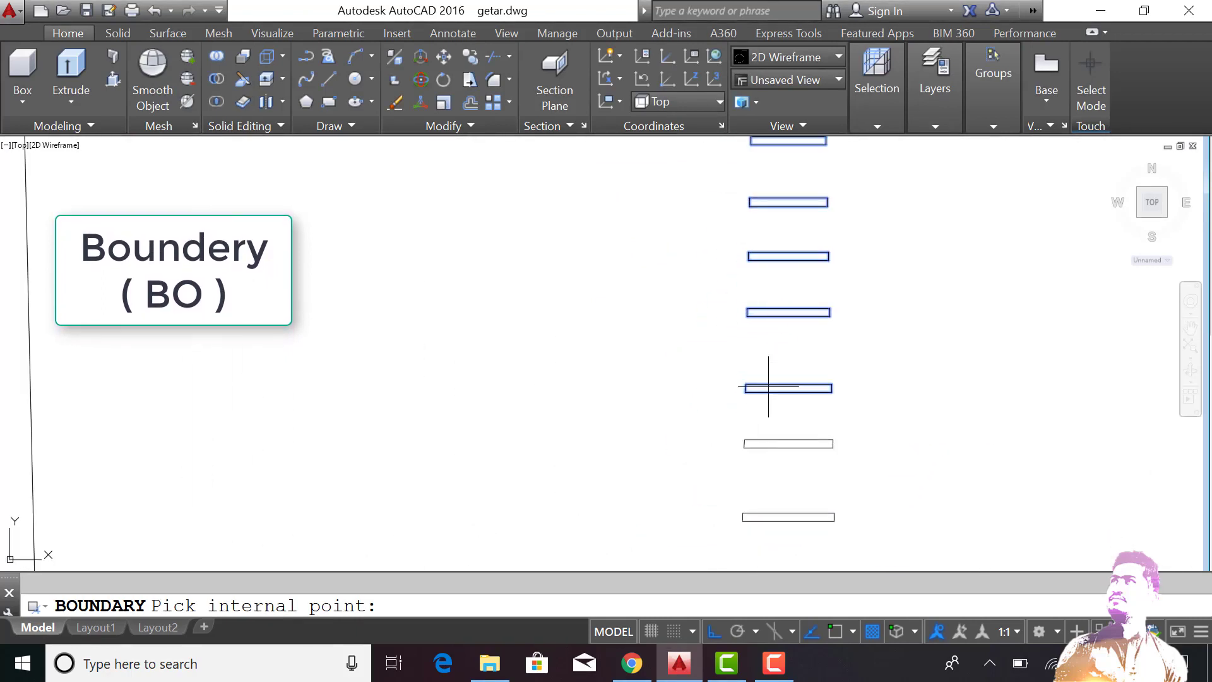
click(781, 443)
scroll(782, 496, down, 3)
scroll(789, 411, up, 3)
click(793, 373)
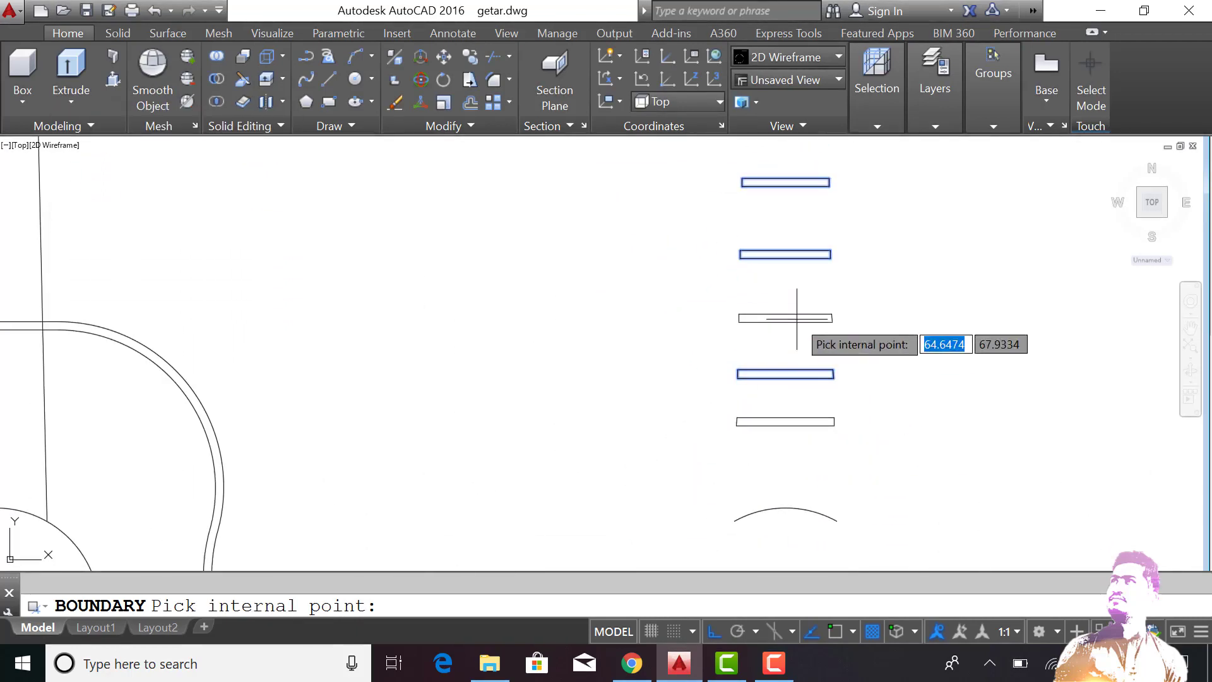
click(808, 422)
key(Return)
scroll(839, 411, down, 3)
shift+middle_drag(873, 425, 678, 385)
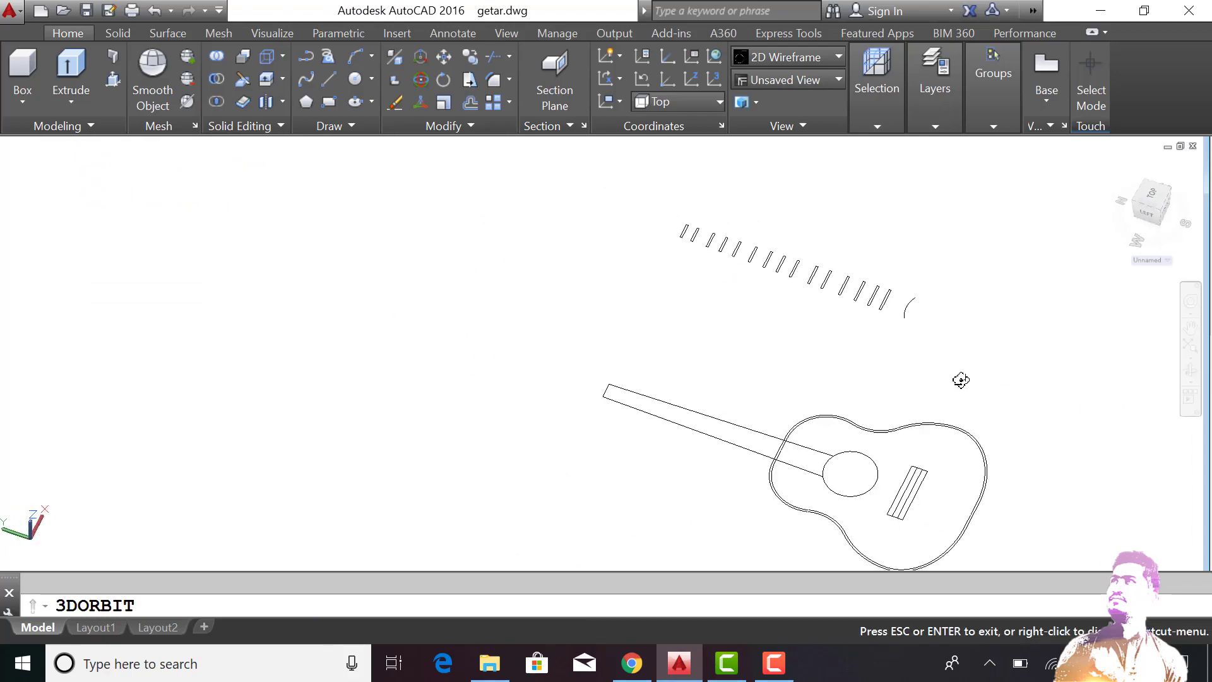
Extrude all the windowed fret outlines to a height of 0.3
text(ext)
key(Return)
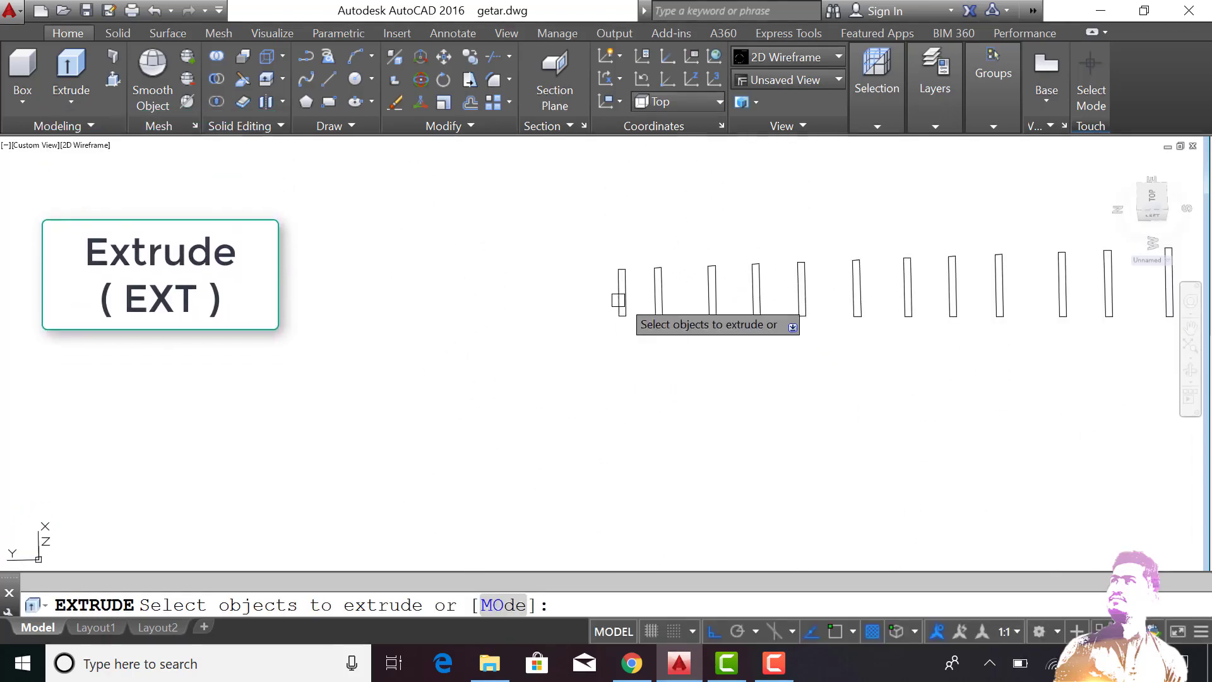
scroll(890, 280, down, 3)
click(915, 258)
click(611, 336)
key(Return)
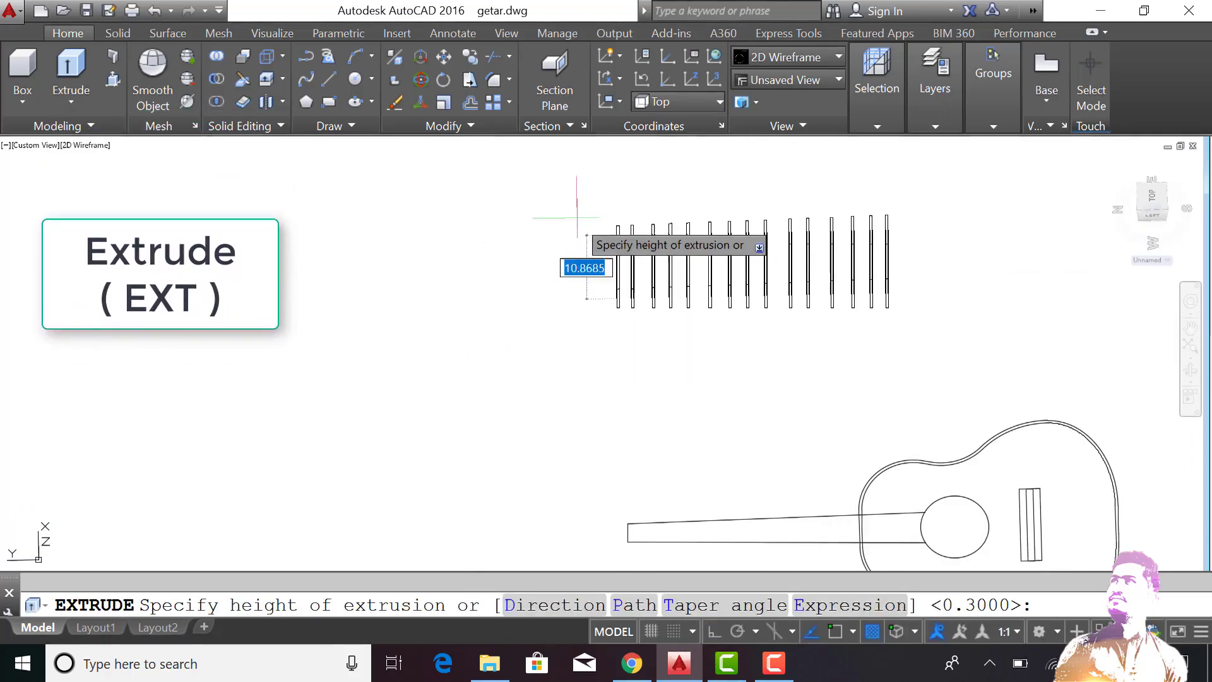
text(3)
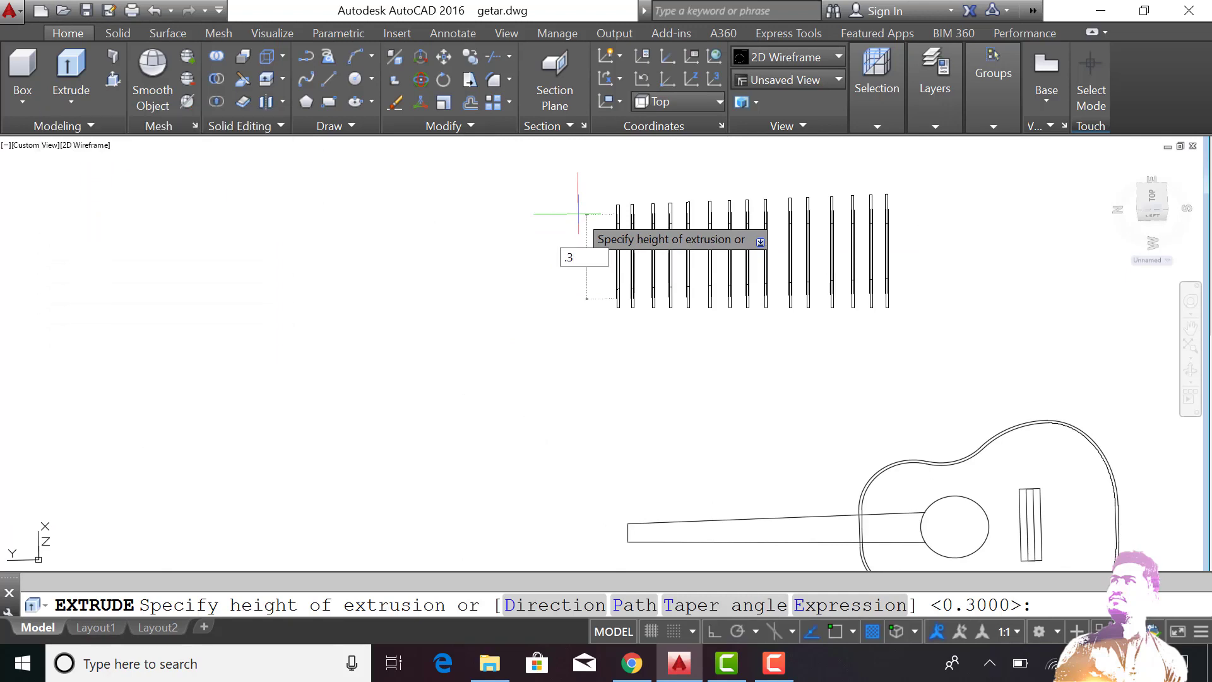
key(Return)
Orbit to inspect the fret bars in 3D, then bring up the drawing's shortcut menu
scroll(618, 307, up, 4)
scroll(629, 325, up, 5)
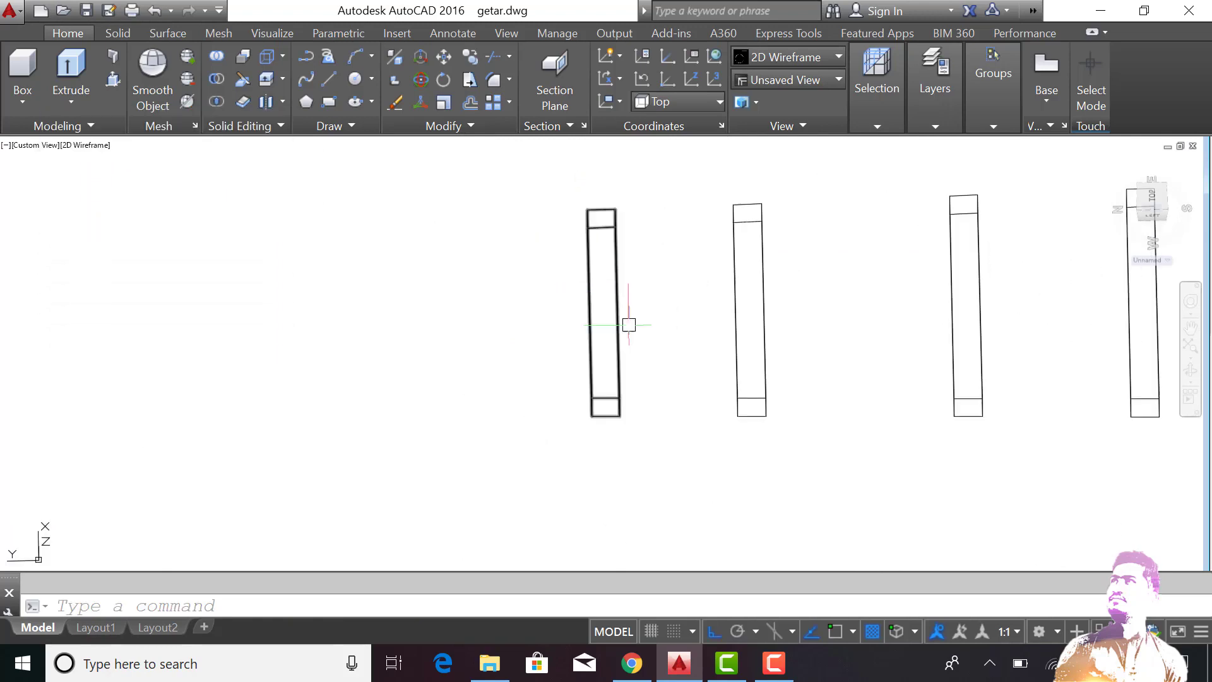
click(1185, 379)
drag(811, 433, 777, 418)
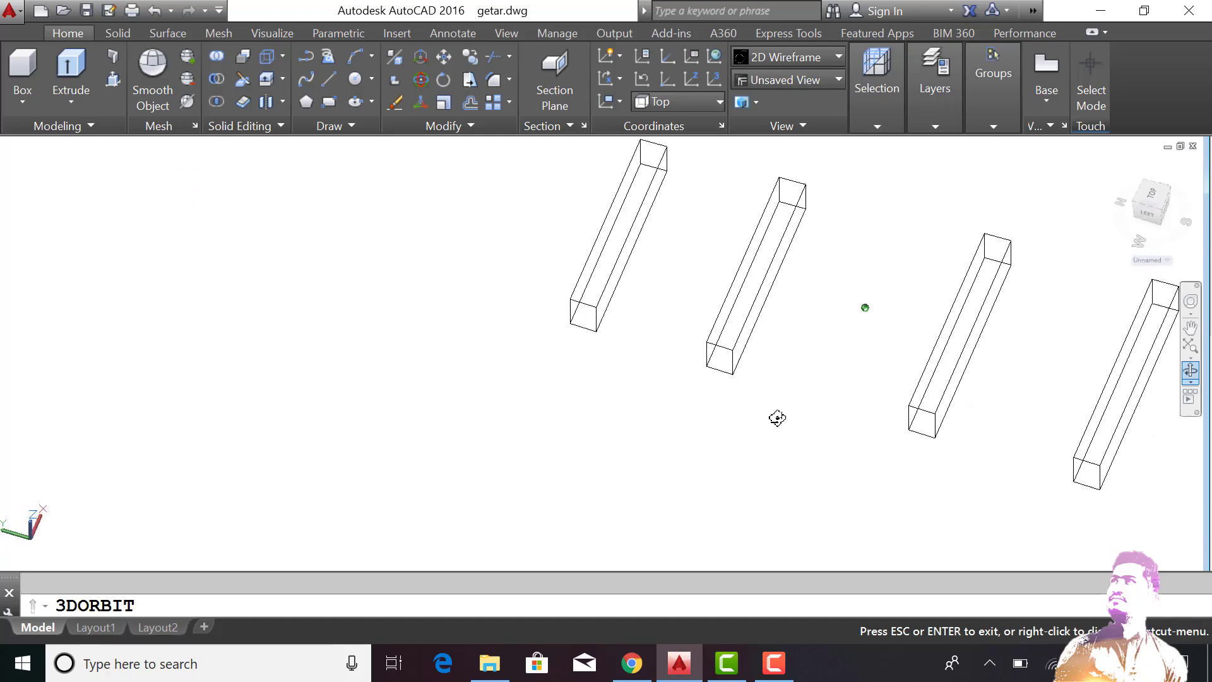
key(Escape)
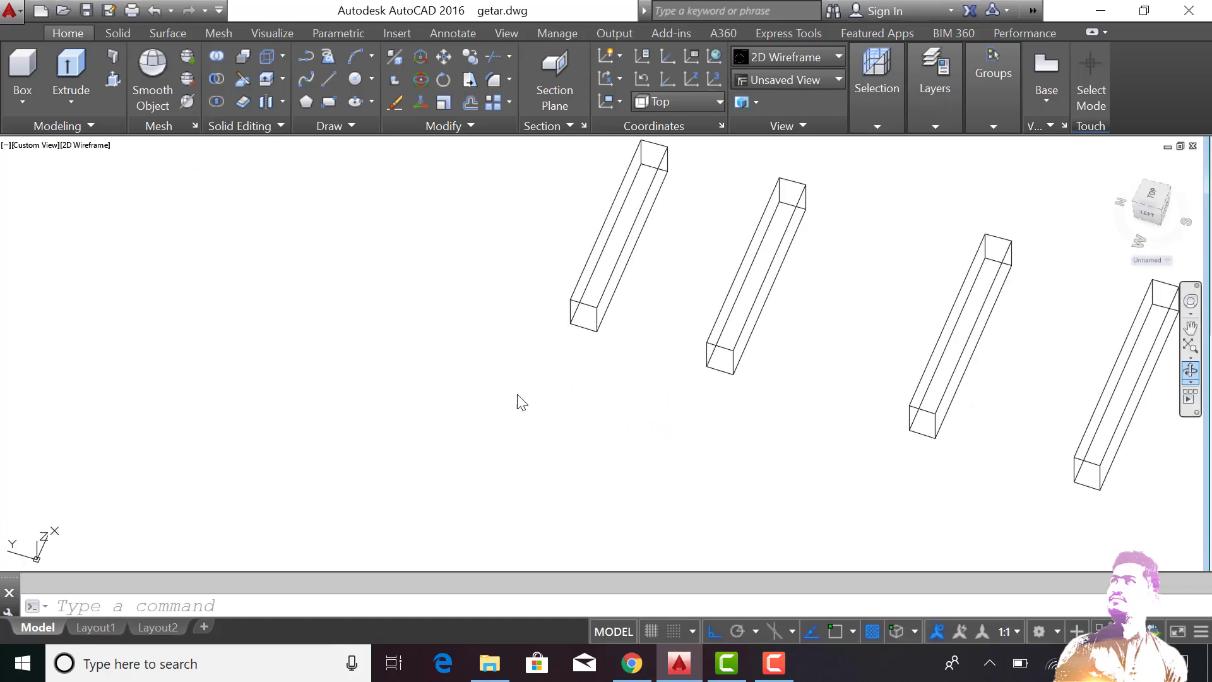
right_click(518, 401)
Fillet the first fret bar's long edge with a 0.05 radius
click(767, 358)
text(f)
key(Return)
text(r)
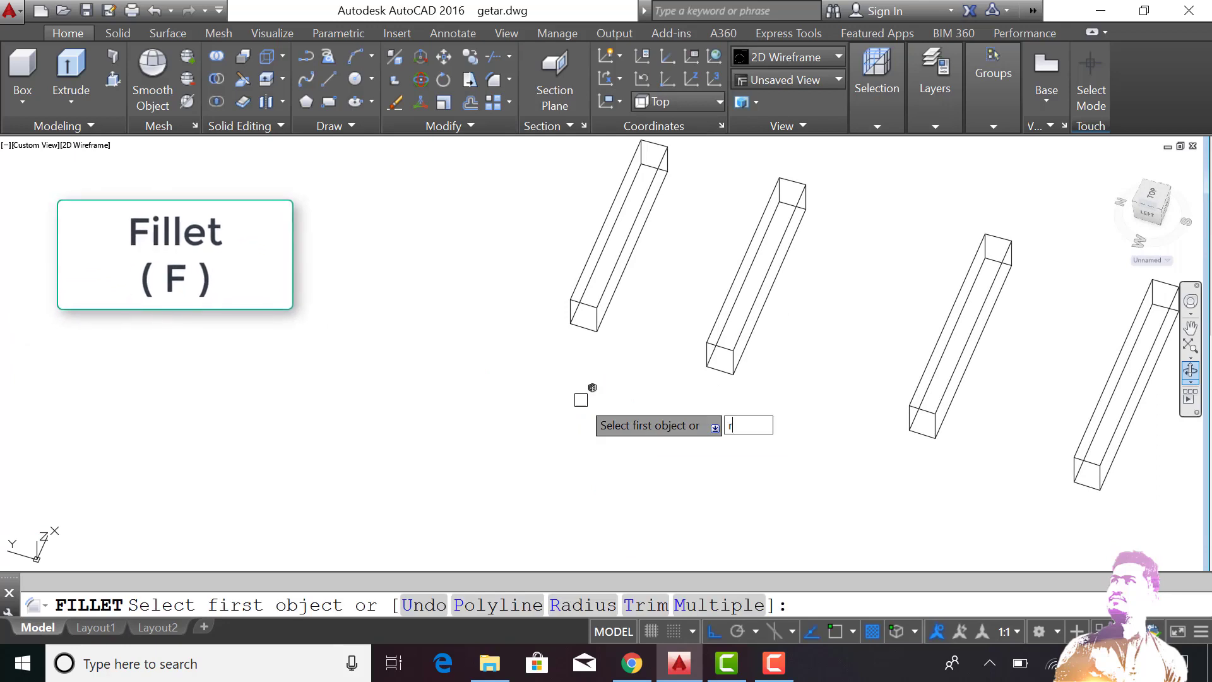
key(Return)
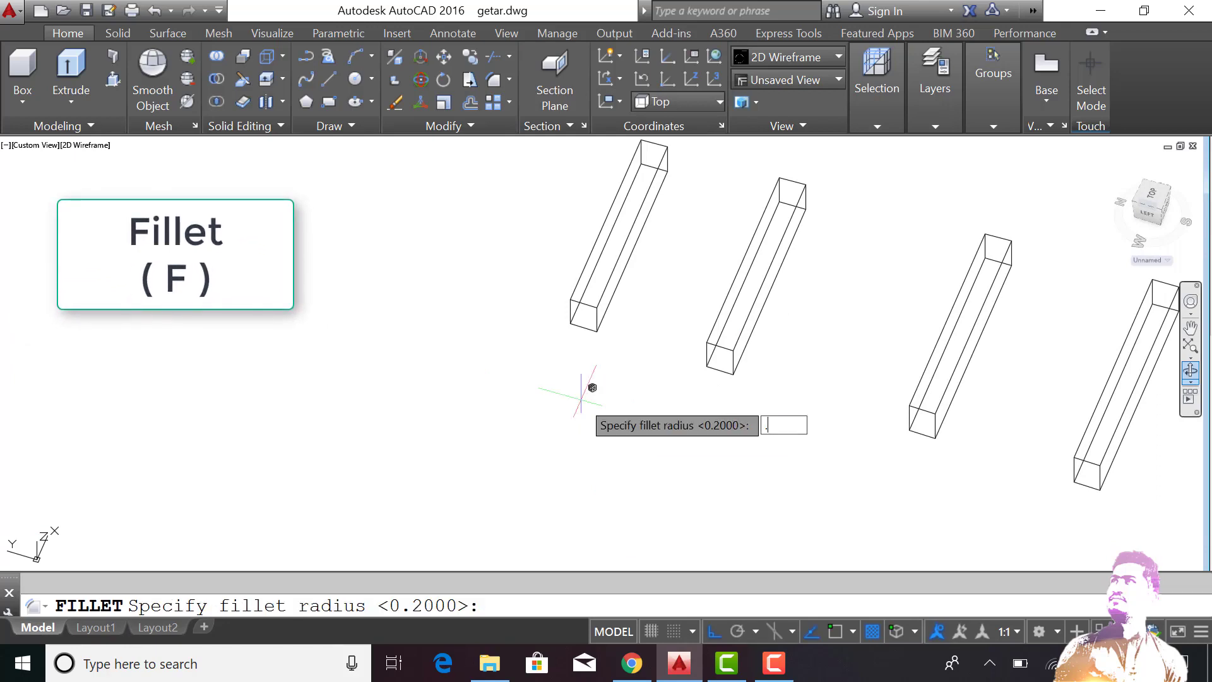
key(Return)
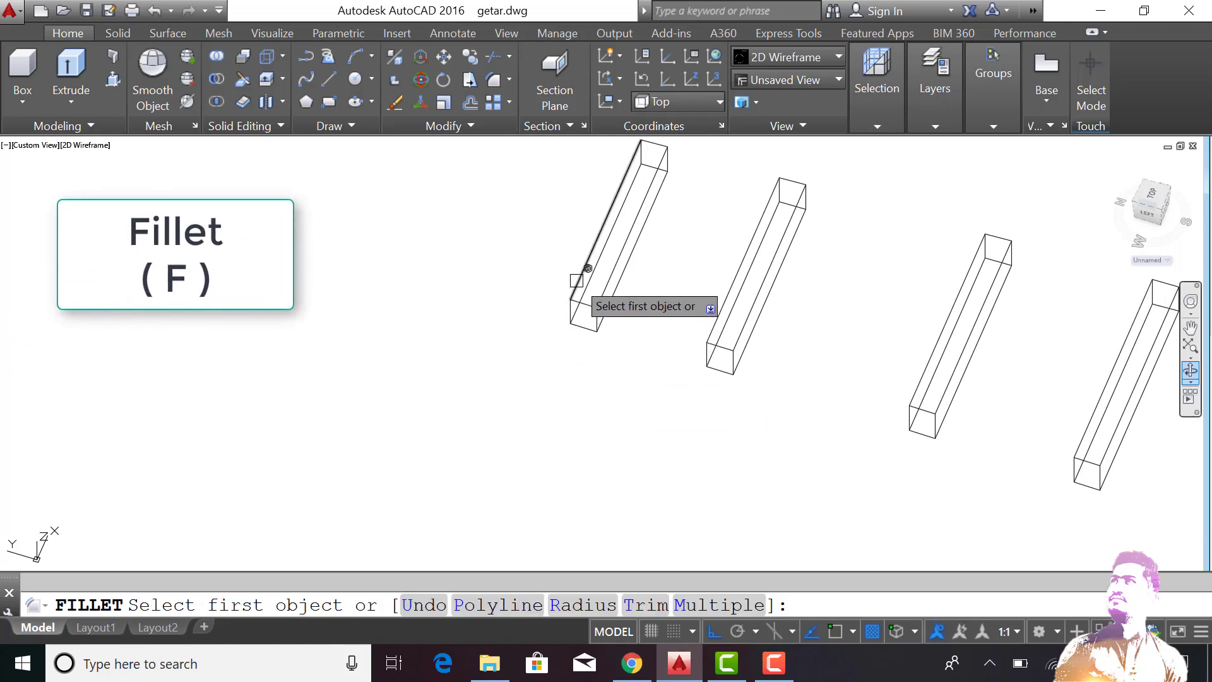
click(577, 280)
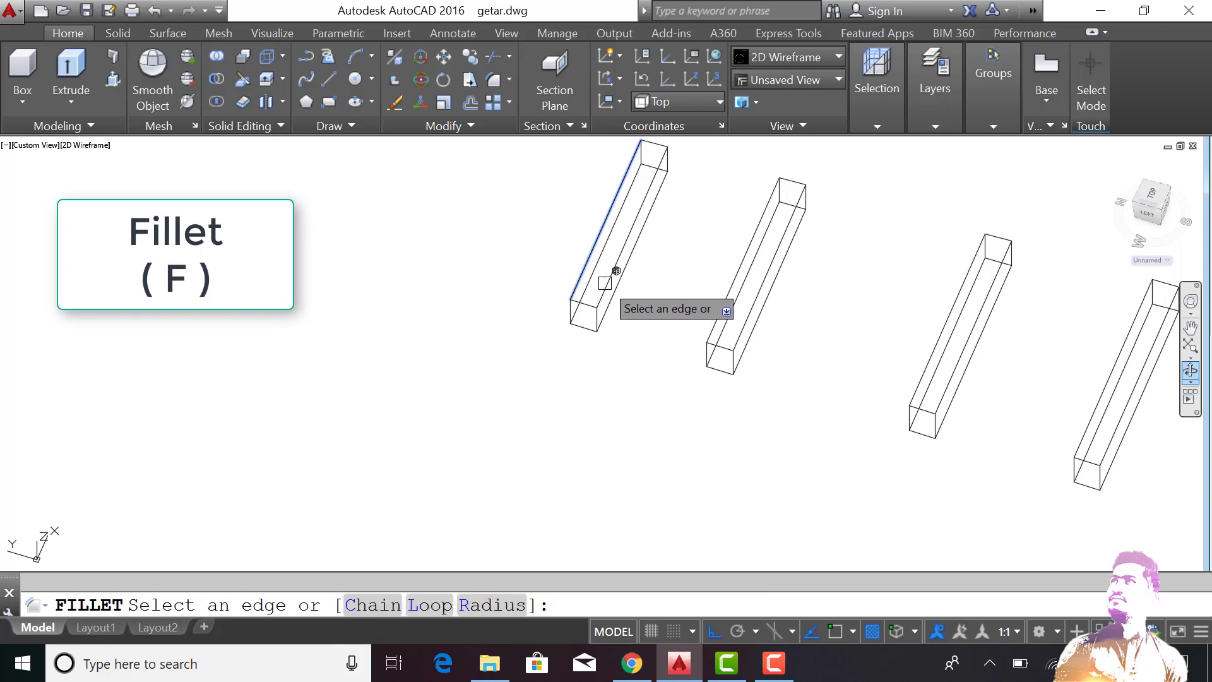
key(Return)
Round the long edges of the second through fifth fret bars with 0.05 fillets
key(Return)
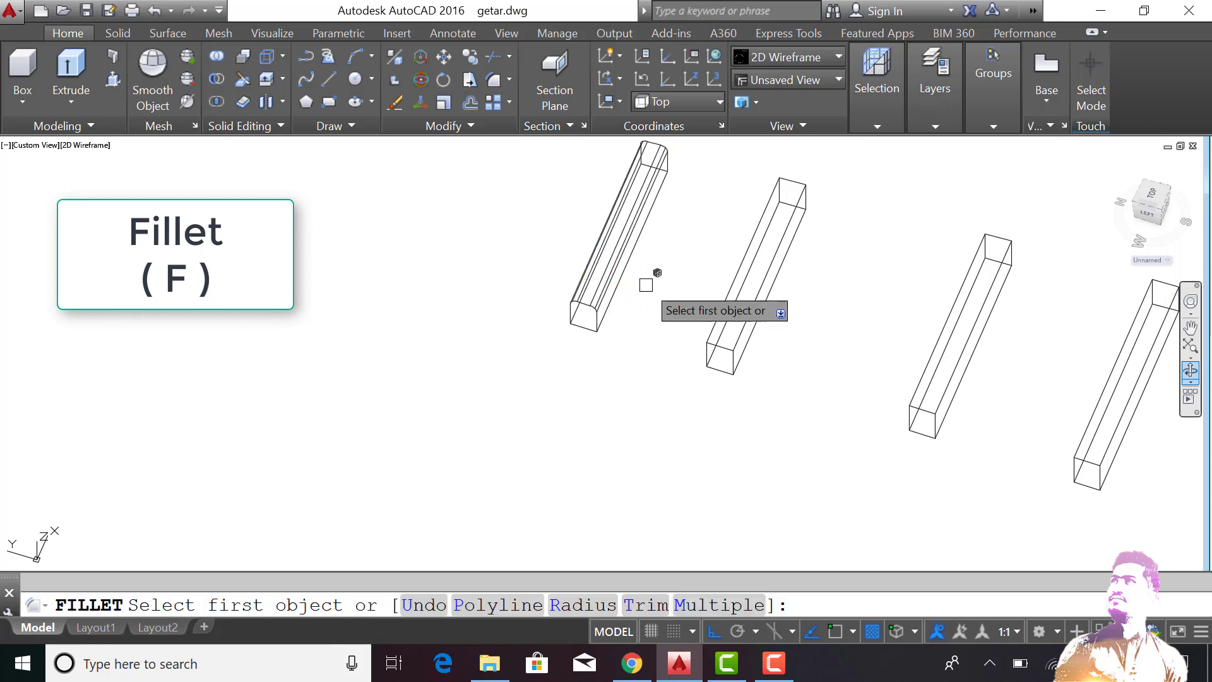
click(754, 304)
key(Return)
key(Return)
key(Return)
click(940, 354)
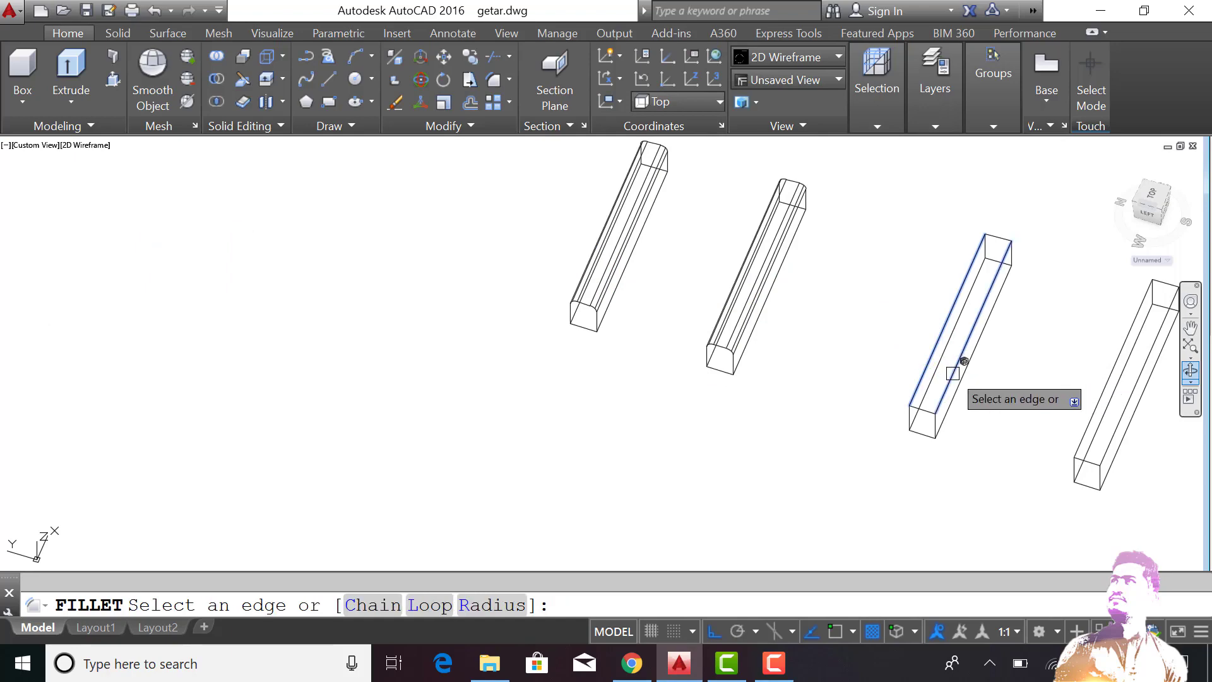
key(Return)
scroll(1012, 352, down, 2)
key(Return)
scroll(1012, 351, up, 2)
click(1017, 386)
key(Return)
scroll(1010, 379, down, 1)
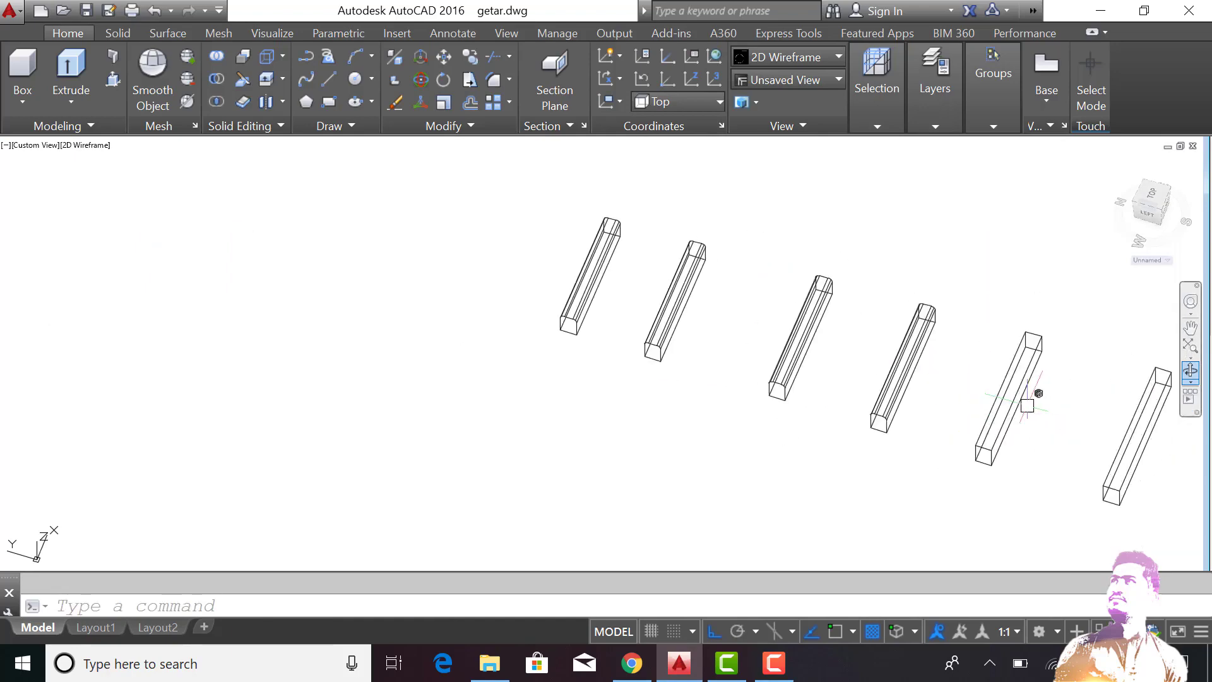
key(Return)
click(1012, 369)
scroll(1012, 399, up, 3)
scroll(1016, 387, down, 5)
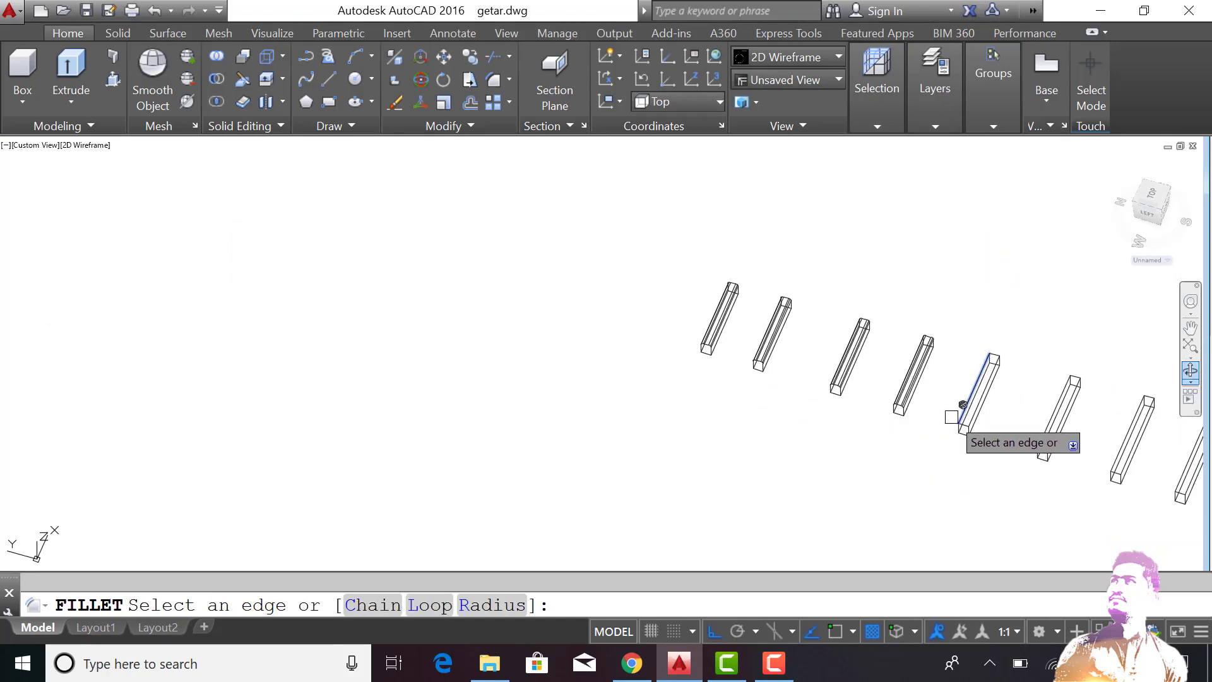
key(Return)
Orbit the frets upright, switch to Shaded, and set the subobject filter to Edge
click(1191, 371)
mouse_move(1091, 429)
mouse_down()
mouse_move(1082, 465)
mouse_move(1117, 490)
mouse_up()
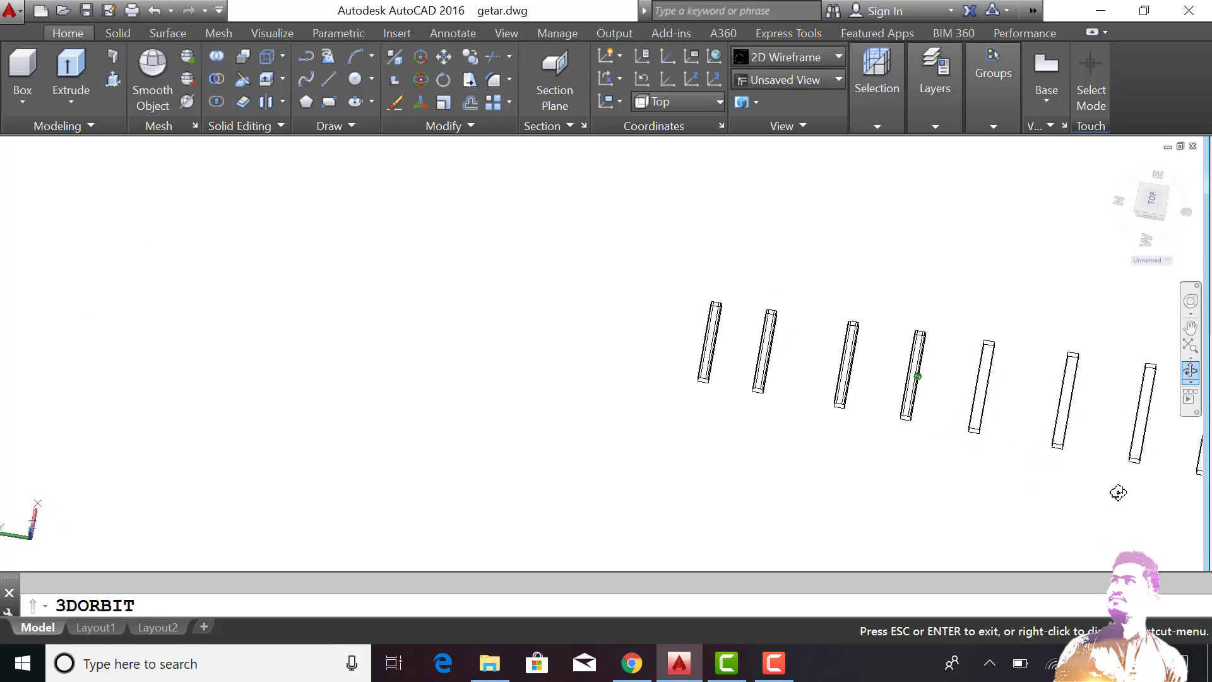
key(Escape)
click(84, 145)
click(75, 221)
scroll(1045, 411, up, 2)
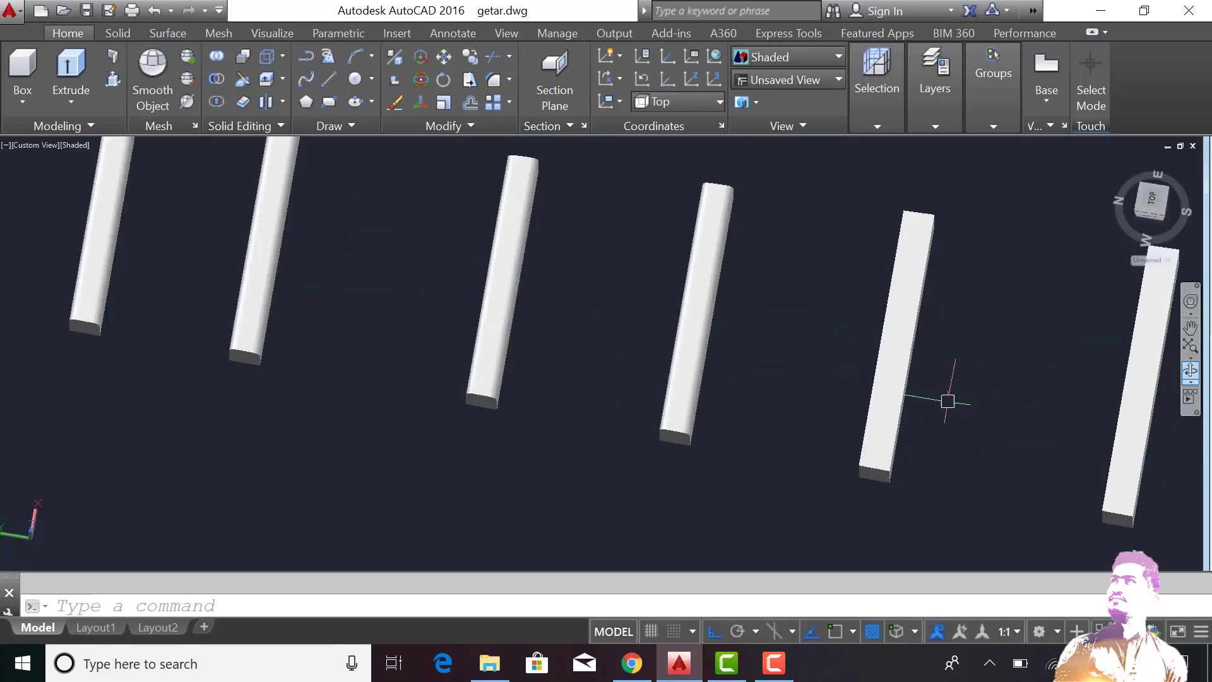
right_click(943, 401)
click(862, 360)
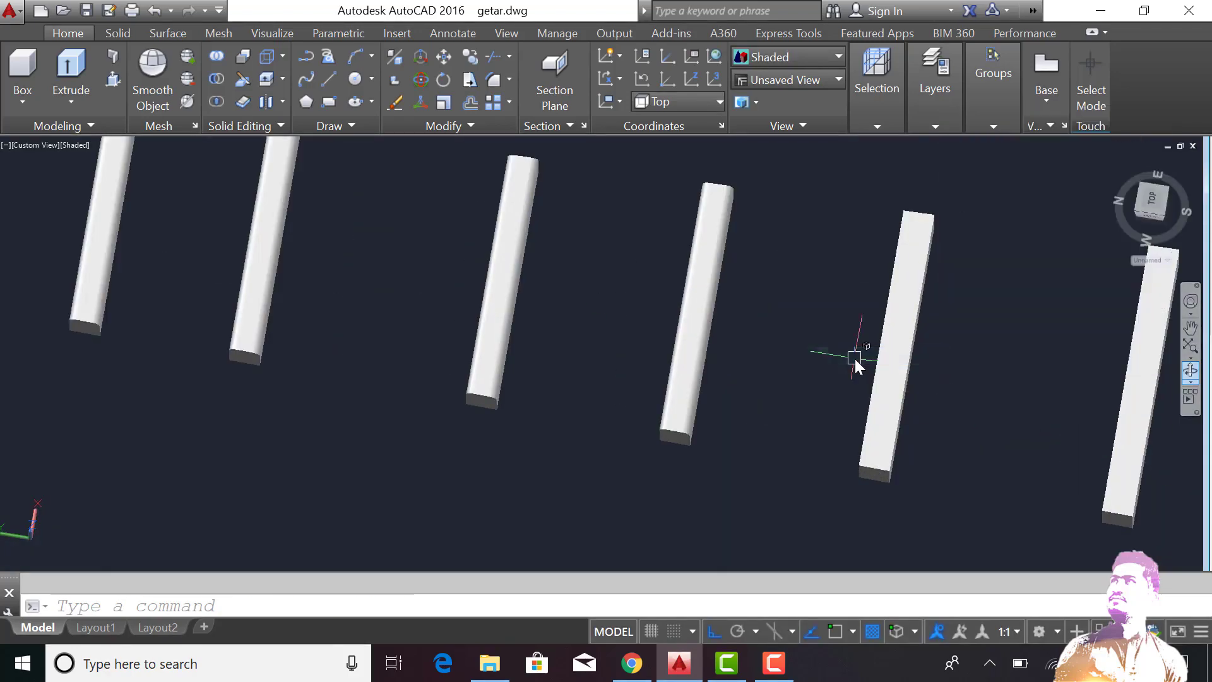
Fillet the left, next, right and middle bar edges at 0.05 radius
text(f)
key(Return)
click(877, 363)
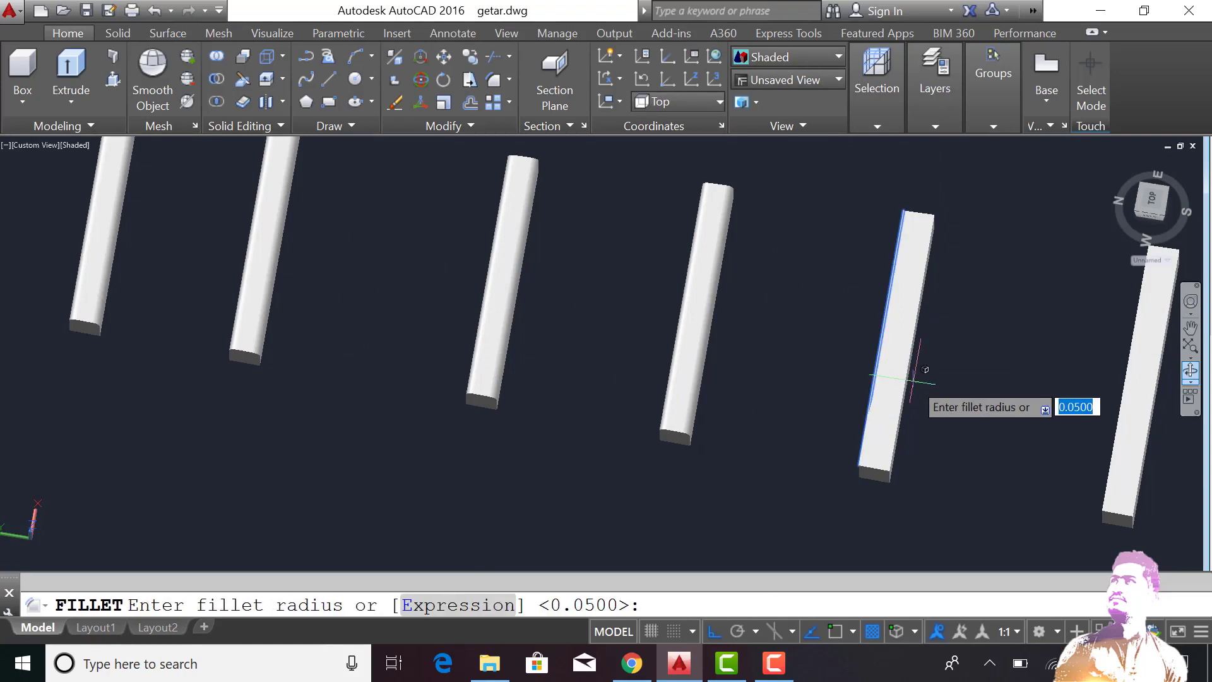
key(Return)
key(Return)
click(1119, 423)
key(Return)
key(Return)
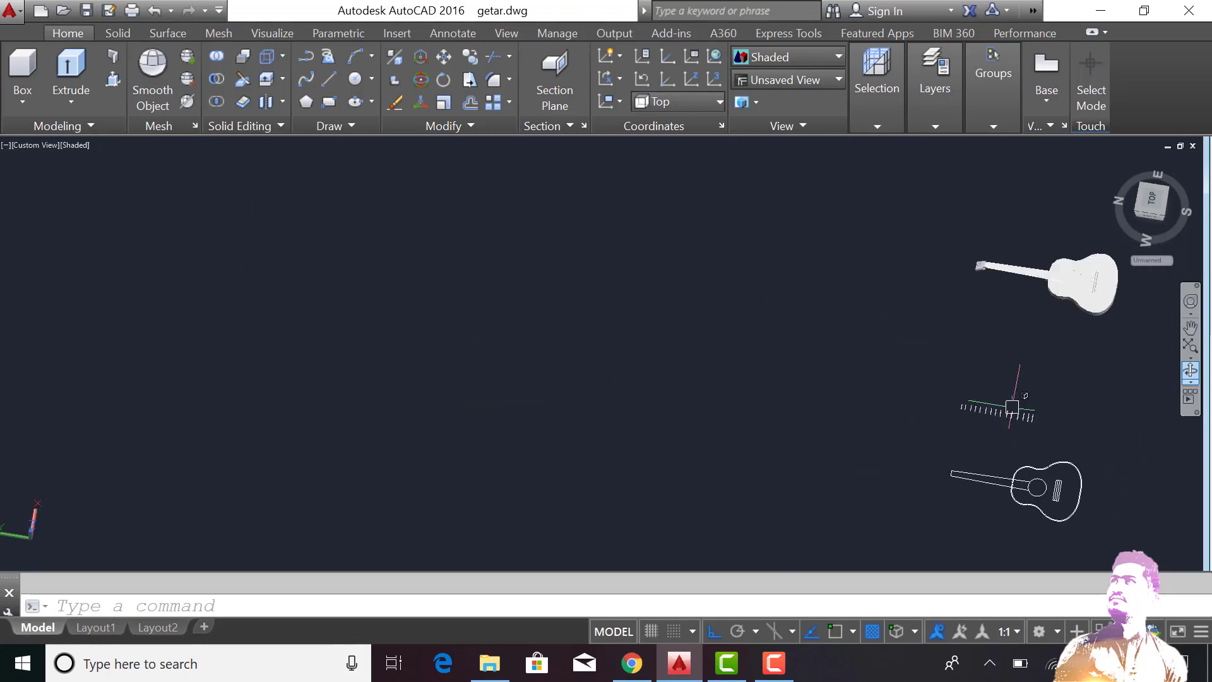
scroll(1012, 408, up, 5)
text(f)
key(Return)
click(1021, 371)
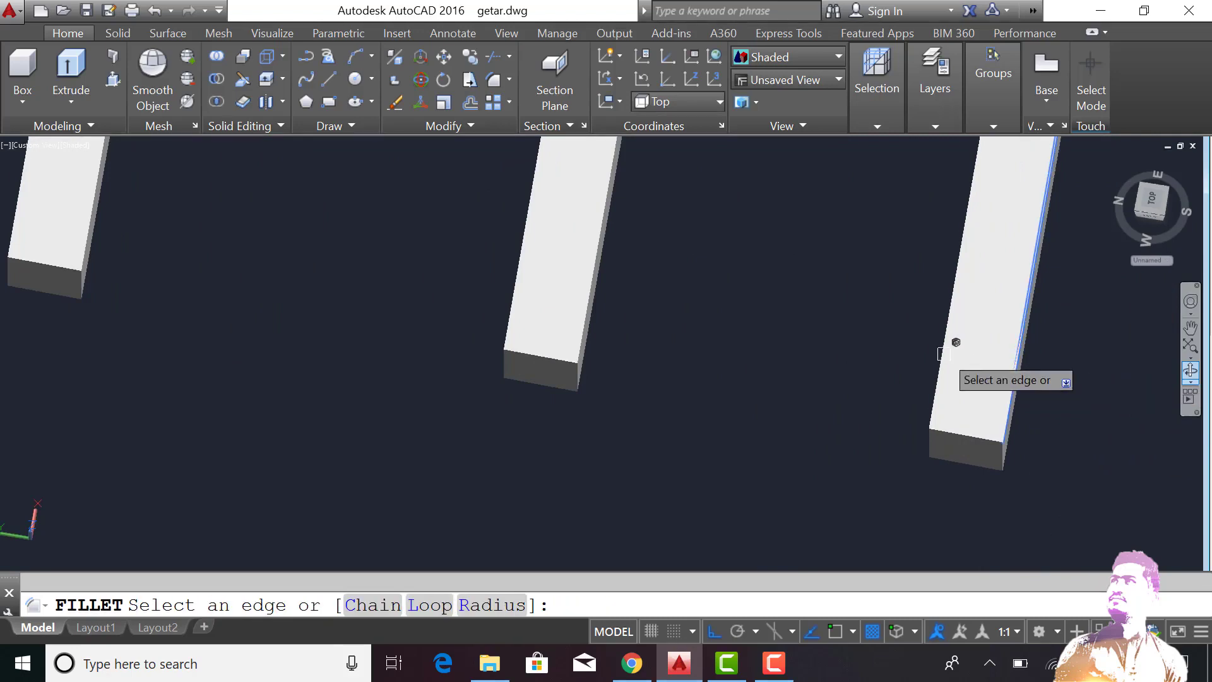
click(954, 344)
key(Return)
Round several more fret bar edges with 0.05 fillets
key(Return)
click(599, 264)
key(Return)
key(Return)
scroll(555, 271, down, 2)
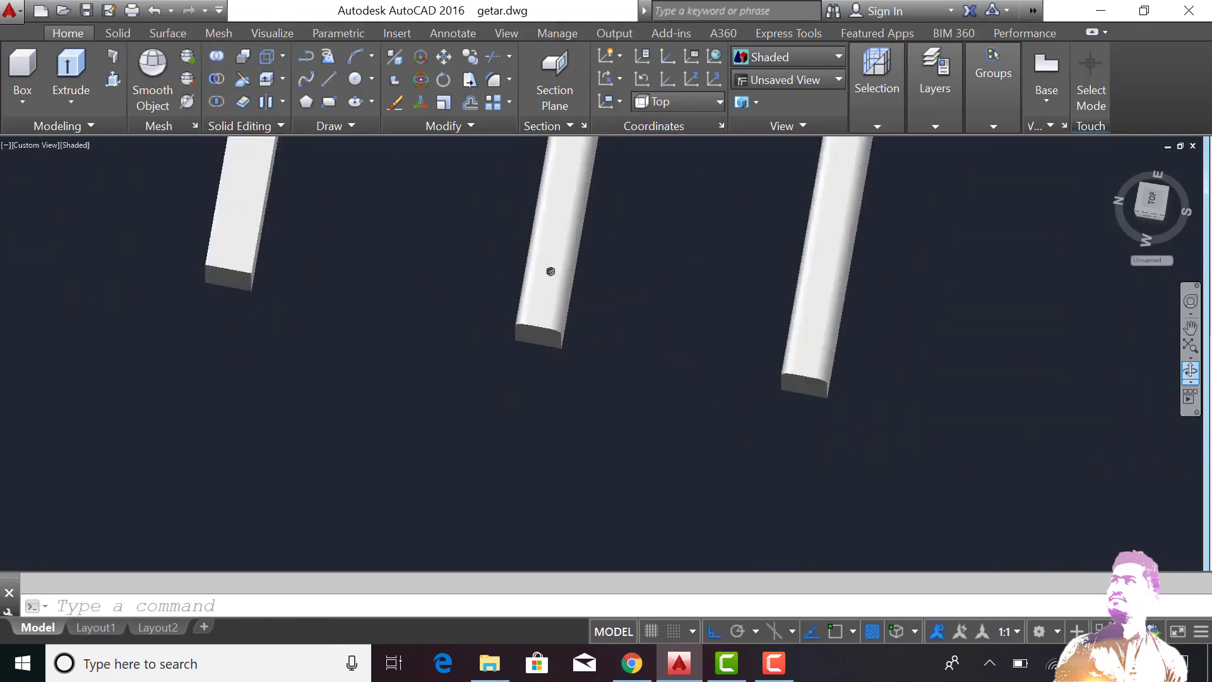
scroll(351, 252, up, 3)
key(Return)
click(378, 255)
click(468, 267)
key(Return)
scroll(469, 267, down, 3)
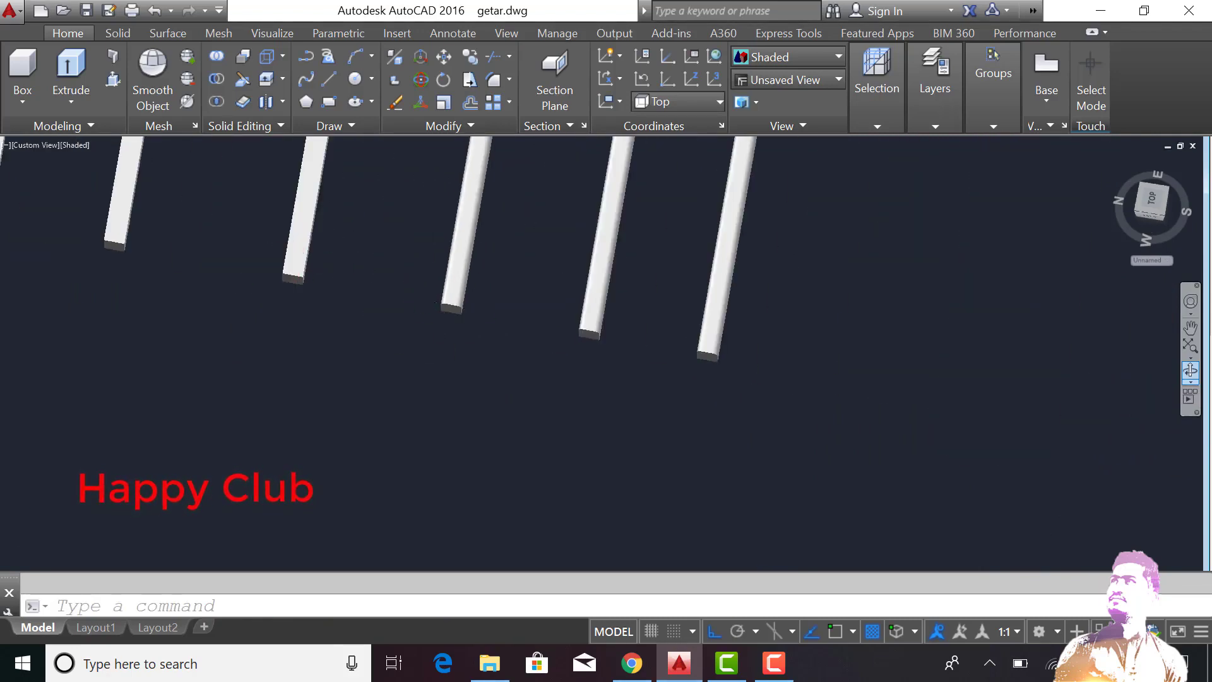
scroll(320, 248, up, 3)
key(Return)
click(441, 278)
key(Return)
scroll(271, 271, down, 3)
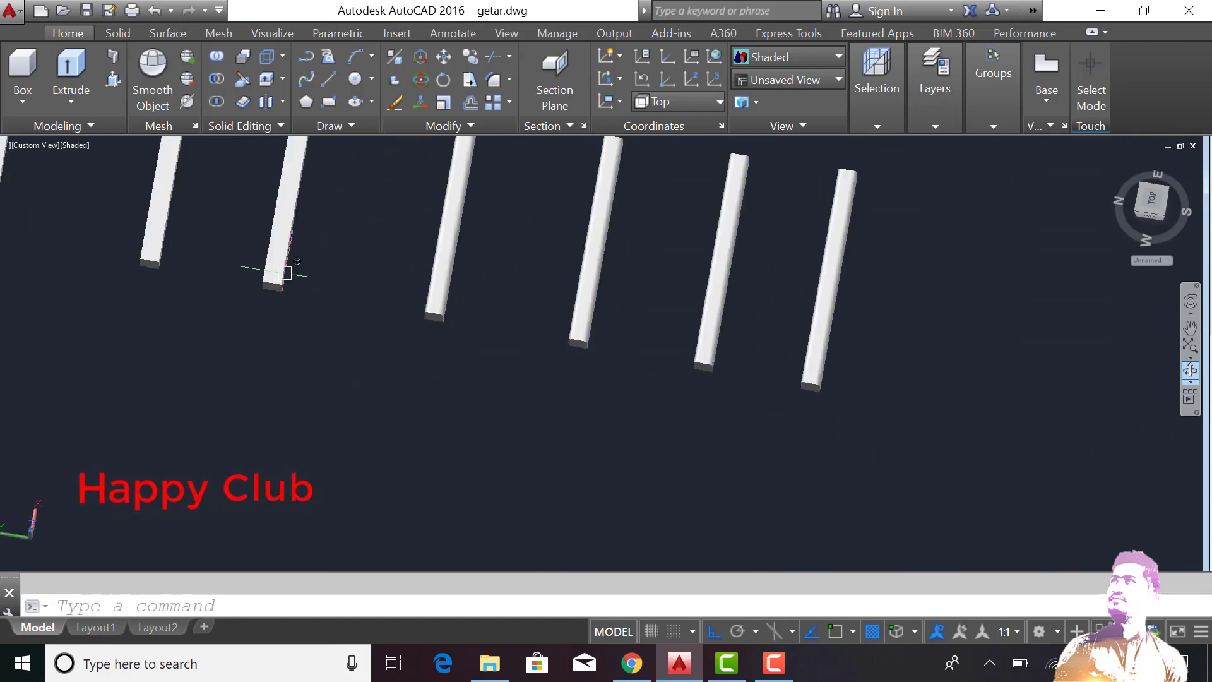
scroll(251, 238, up, 3)
key(Return)
click(327, 269)
scroll(347, 294, up, 10)
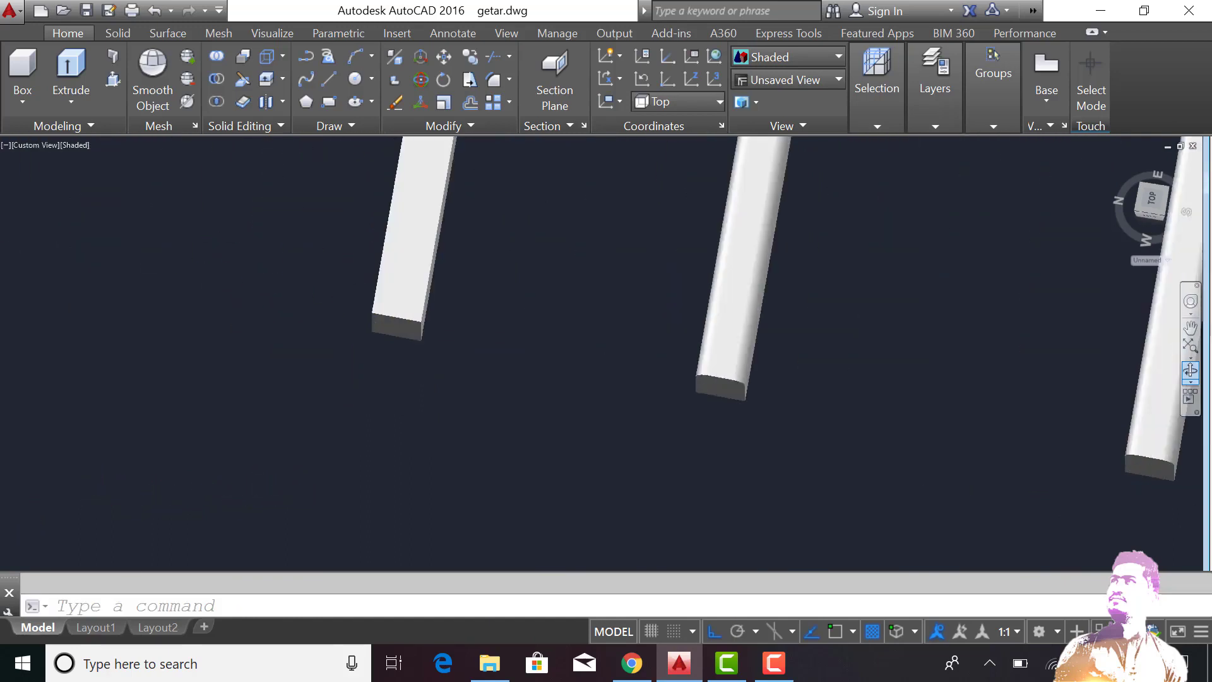
scroll(418, 254, down, 5)
scroll(419, 254, up, 2)
Fillet the last unrounded fret bar edges at 0.05 radius
text(r)
key(Return)
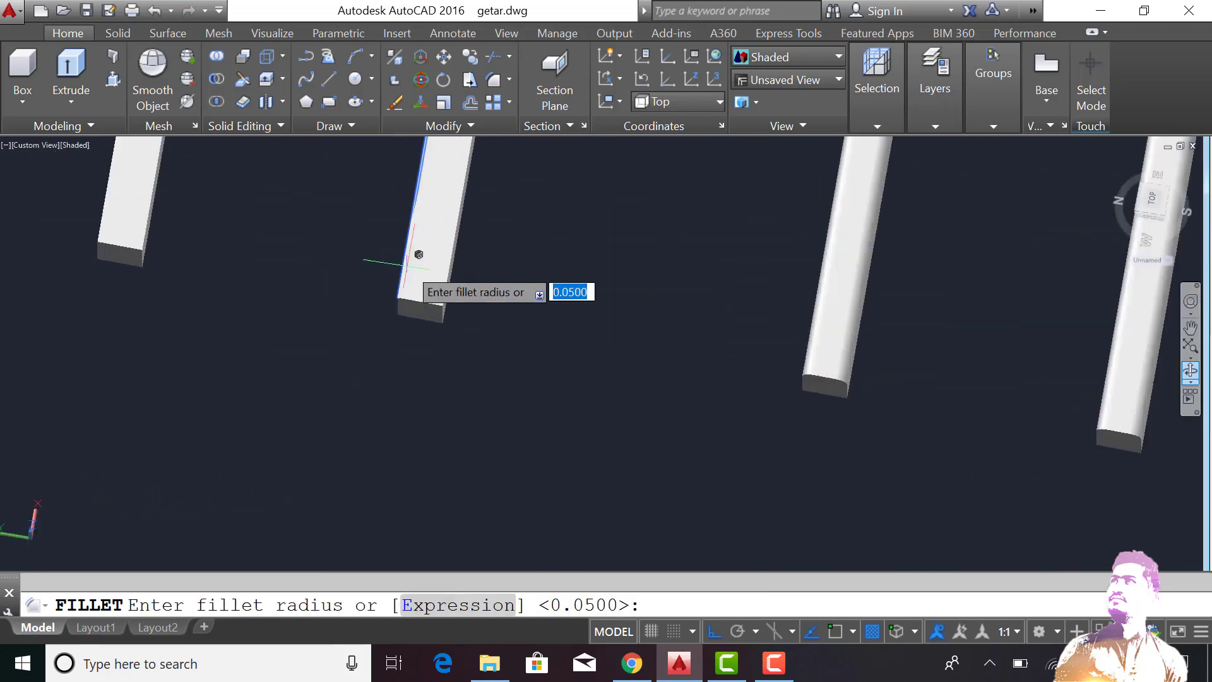
scroll(446, 272, up, 5)
key(Return)
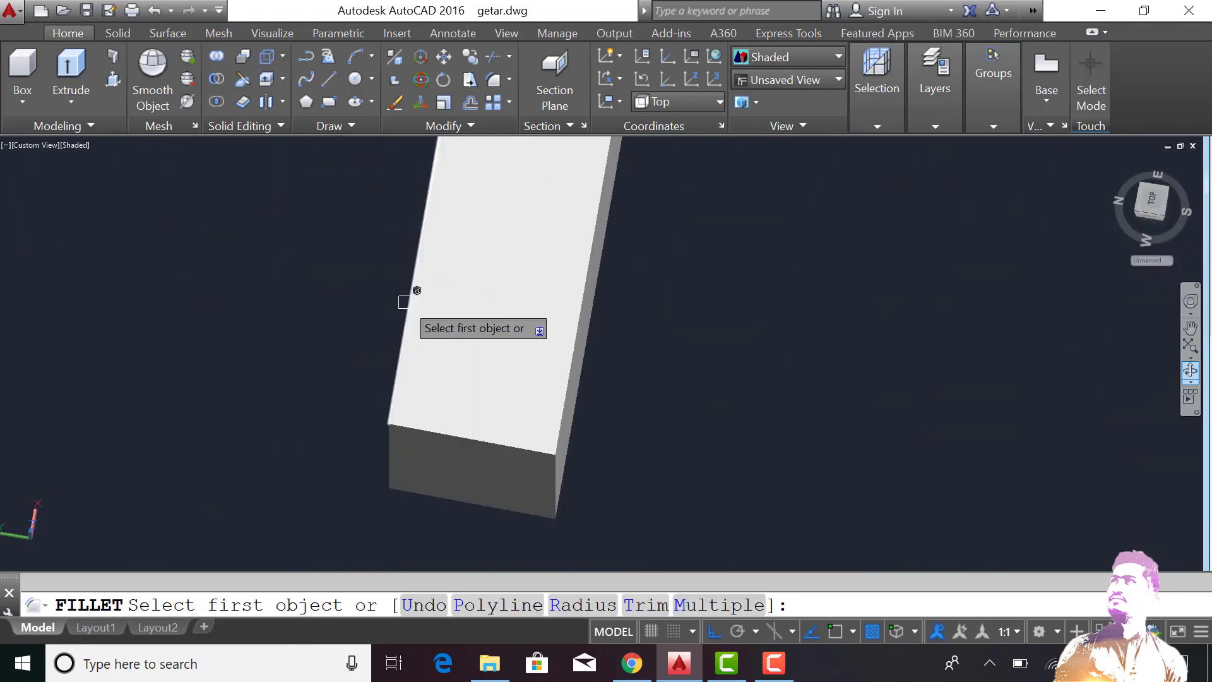
click(411, 293)
key(Return)
key(Return)
scroll(571, 343, down, 5)
scroll(366, 278, up, 5)
key(Return)
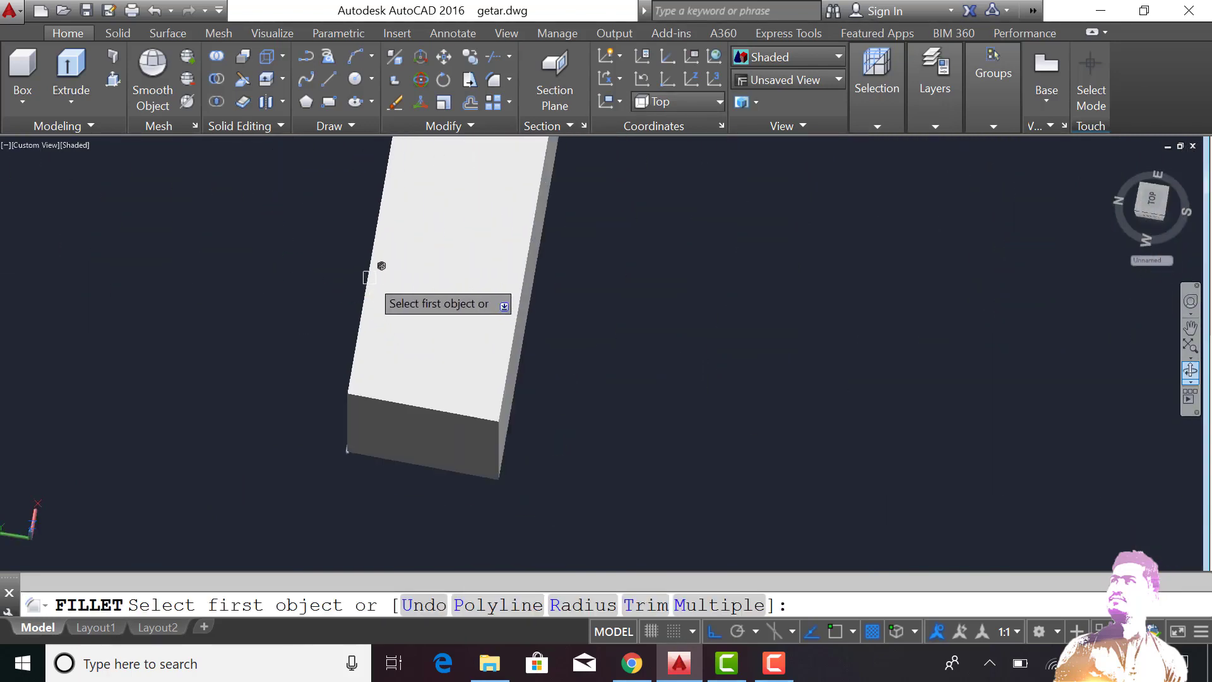
click(516, 323)
key(Return)
scroll(517, 323, down, 3)
scroll(455, 308, down, 3)
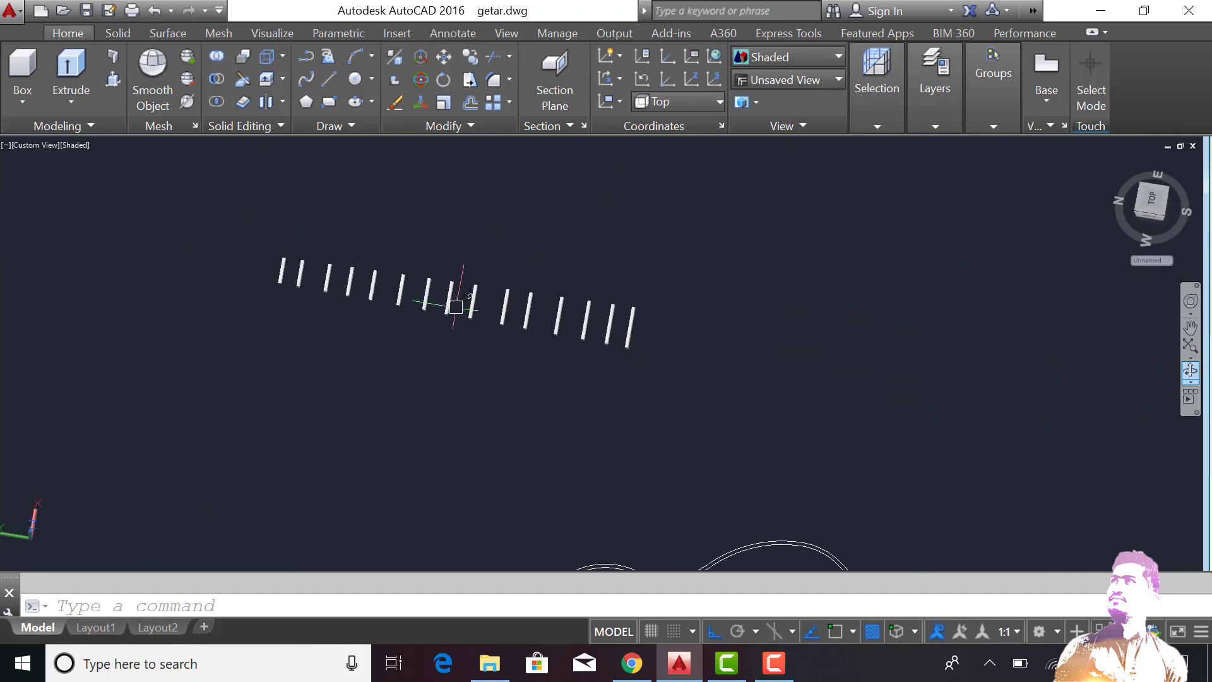
Switch to 2D Wireframe and window-select all the fret bars to move
click(74, 145)
click(126, 187)
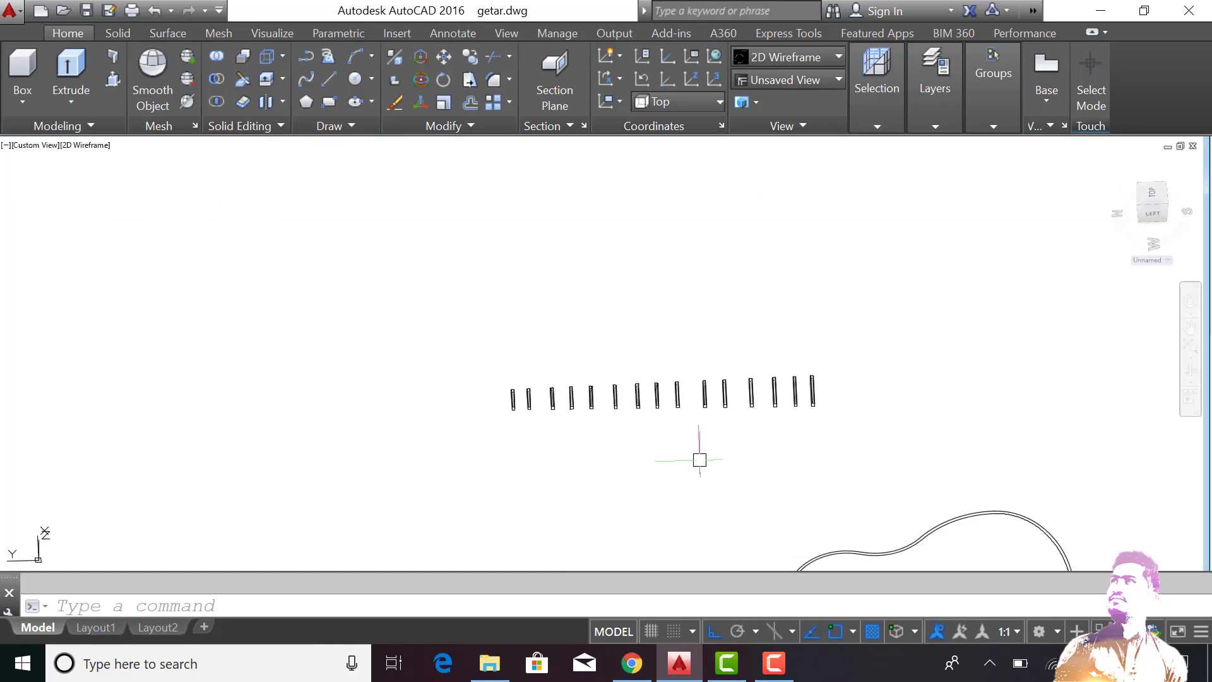
click(850, 349)
click(503, 424)
scroll(492, 408, up, 5)
scroll(579, 417, up, 5)
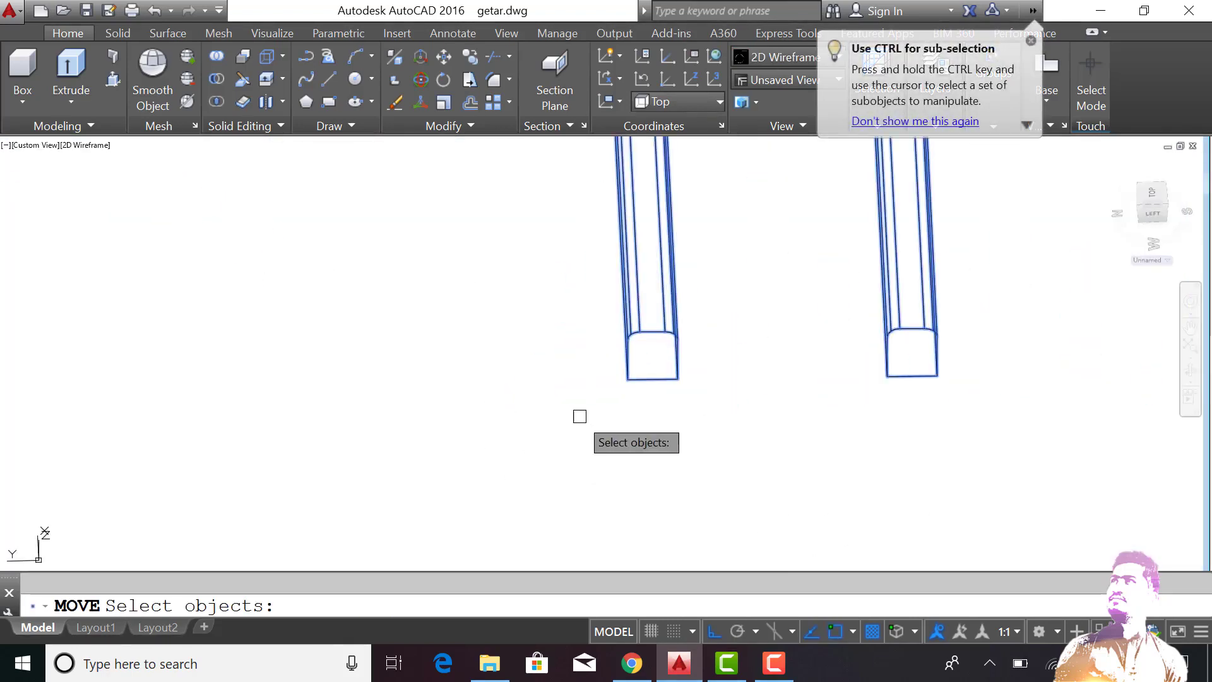
key(Return)
Move the frets from the first fret onto the neck end, then return to Shaded
click(627, 380)
scroll(641, 410, down, 5)
scroll(617, 253, up, 3)
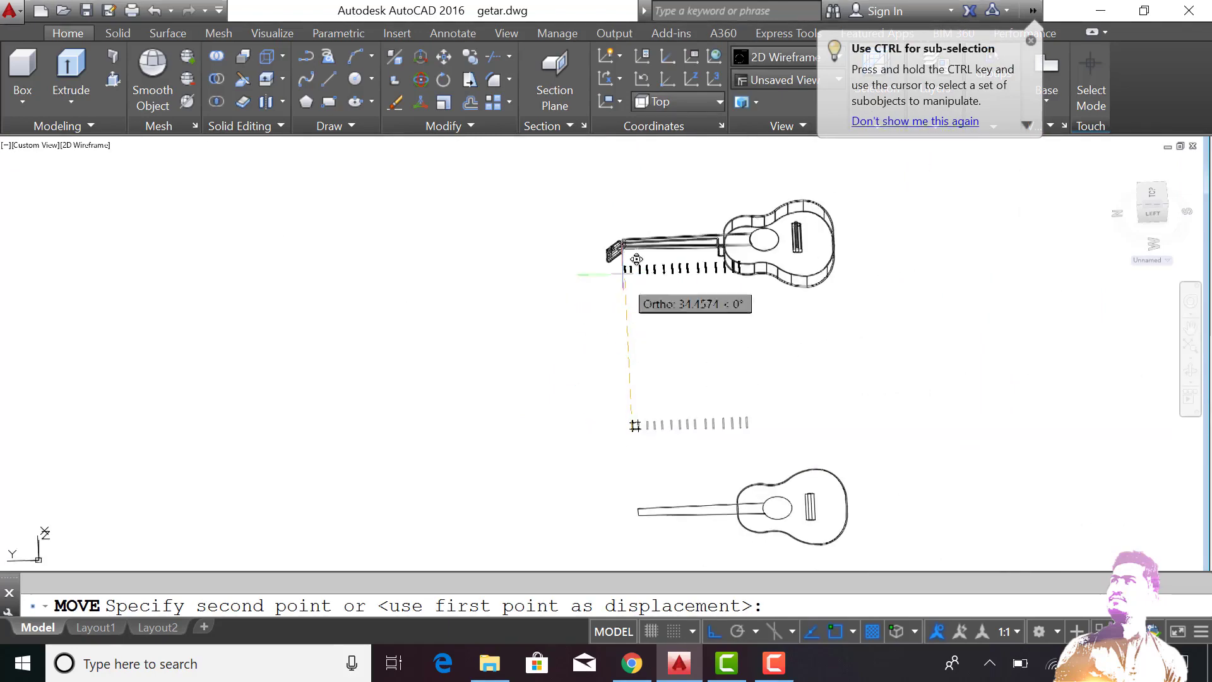
scroll(607, 178, up, 3)
scroll(611, 167, up, 5)
scroll(634, 208, up, 3)
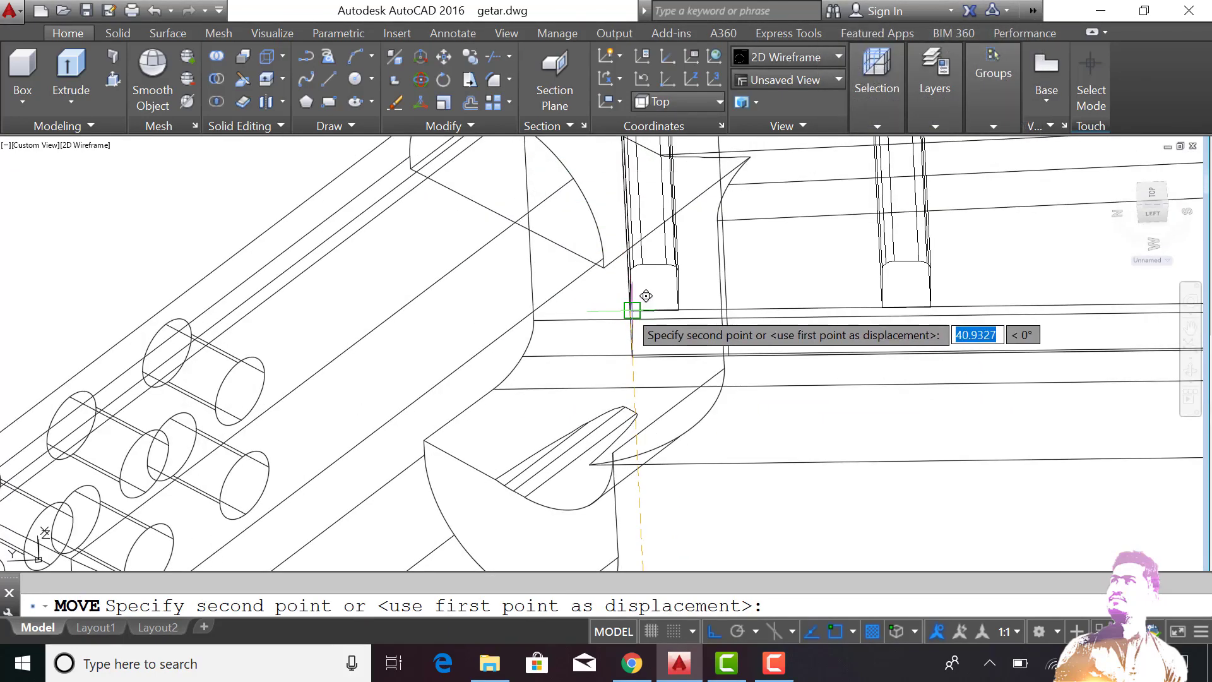
click(628, 313)
scroll(628, 313, down, 5)
scroll(616, 323, down, 3)
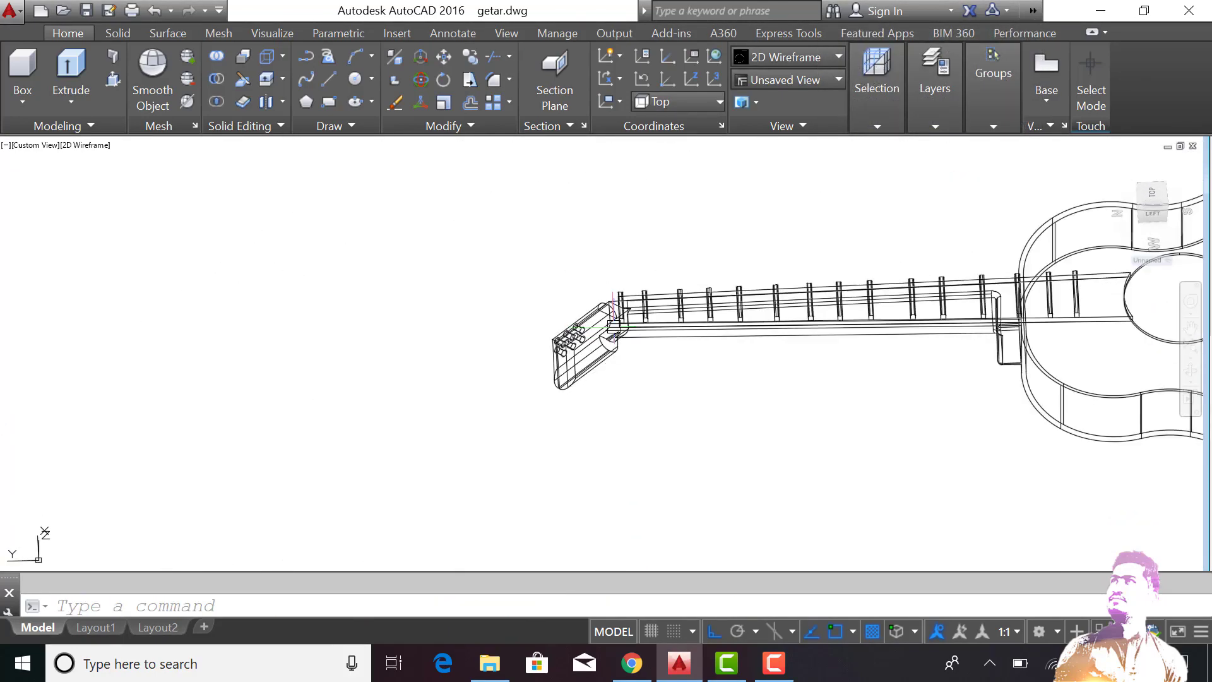
click(96, 147)
click(140, 266)
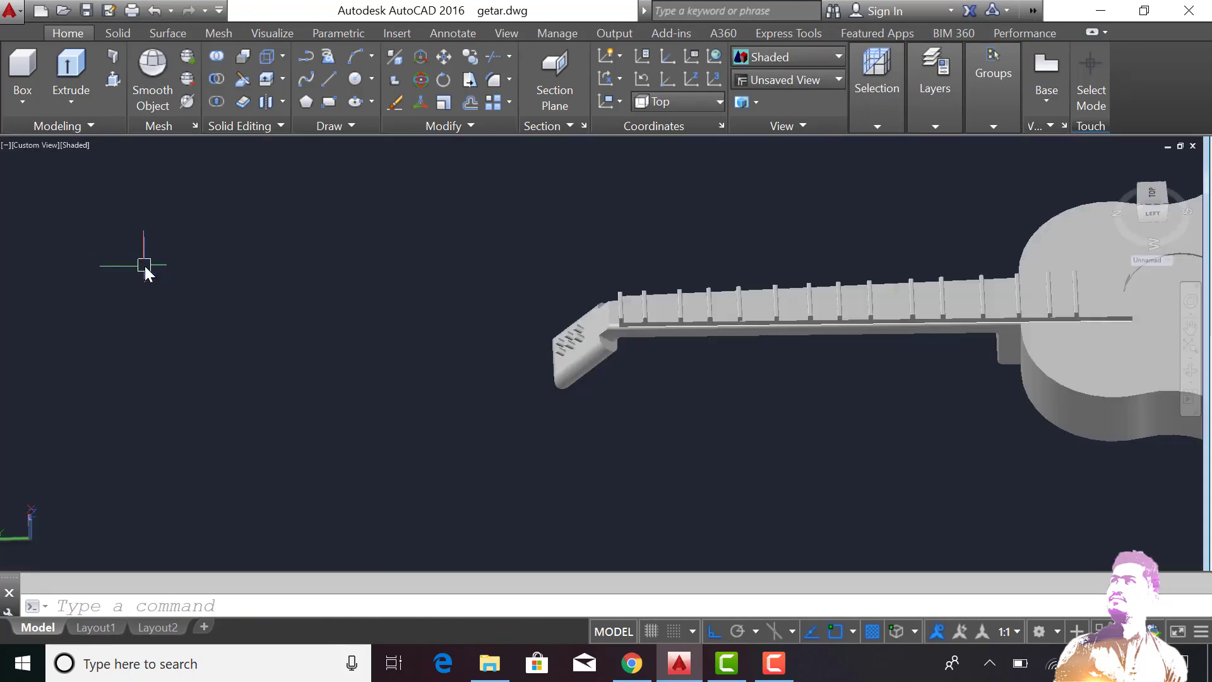
scroll(151, 265, down, 3)
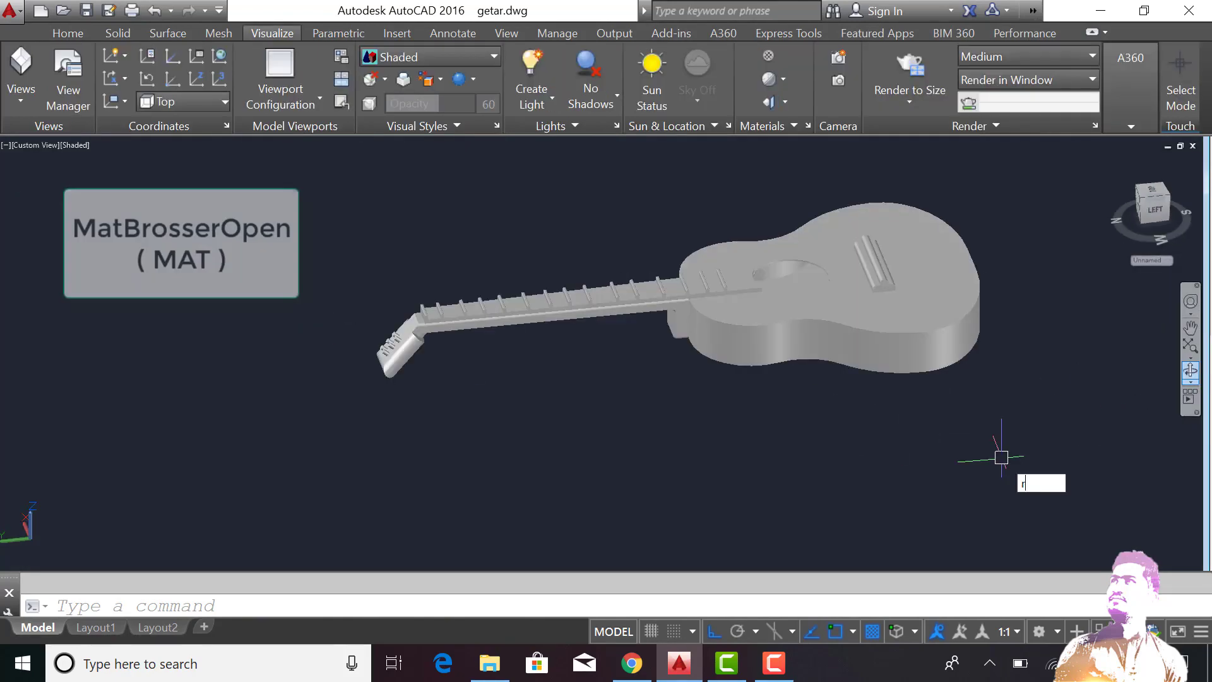
Open the Materials Browser with MAT, select the body, and assign Yellow Pine - Natural Polished
text(mat)
key(Return)
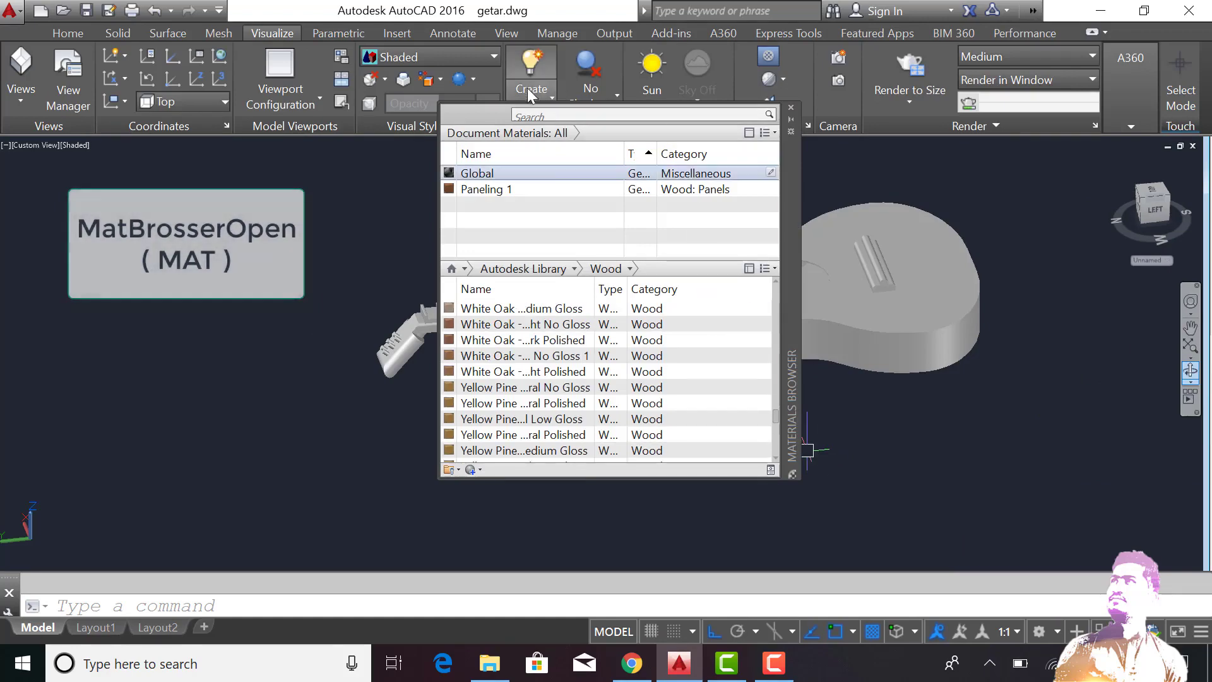
scroll(558, 387, down, 2)
scroll(564, 389, down, 5)
scroll(562, 385, up, 5)
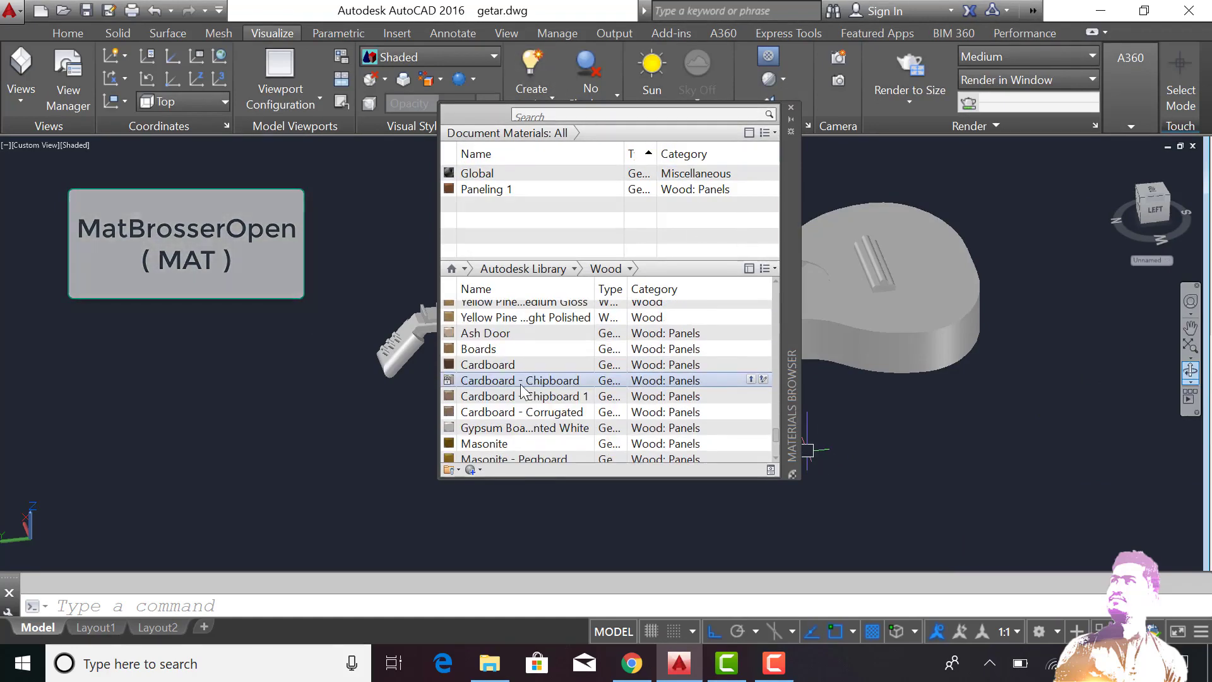
scroll(518, 404, up, 3)
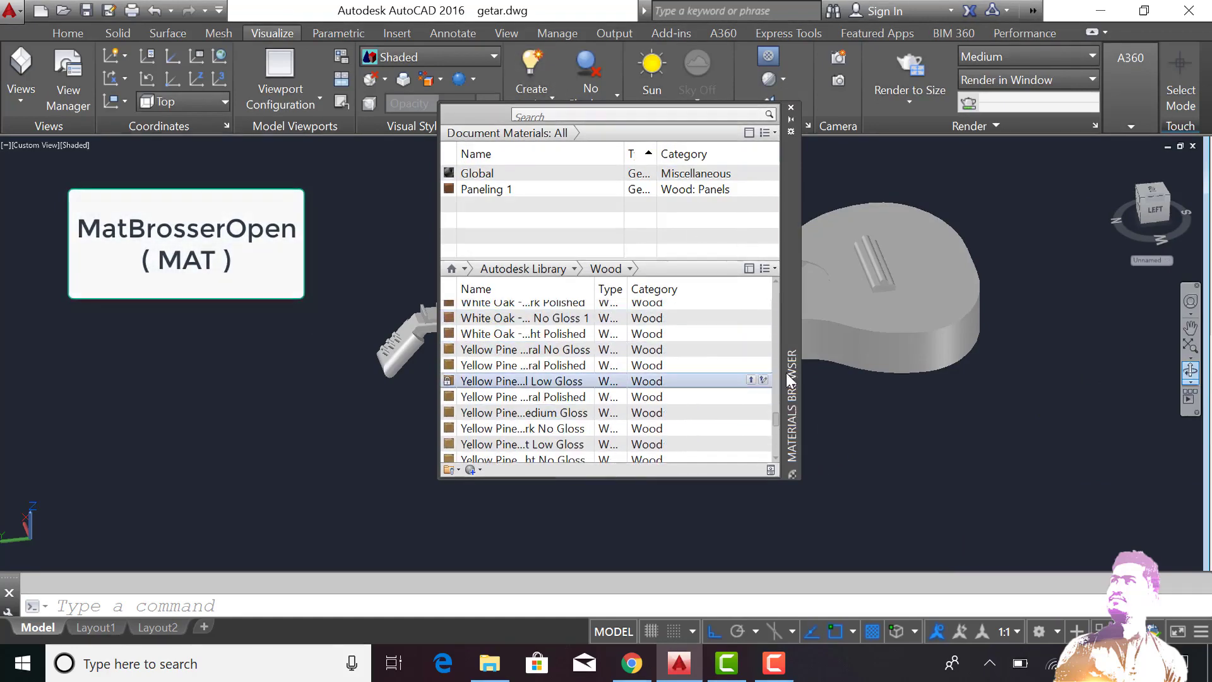
click(896, 303)
right_click(529, 366)
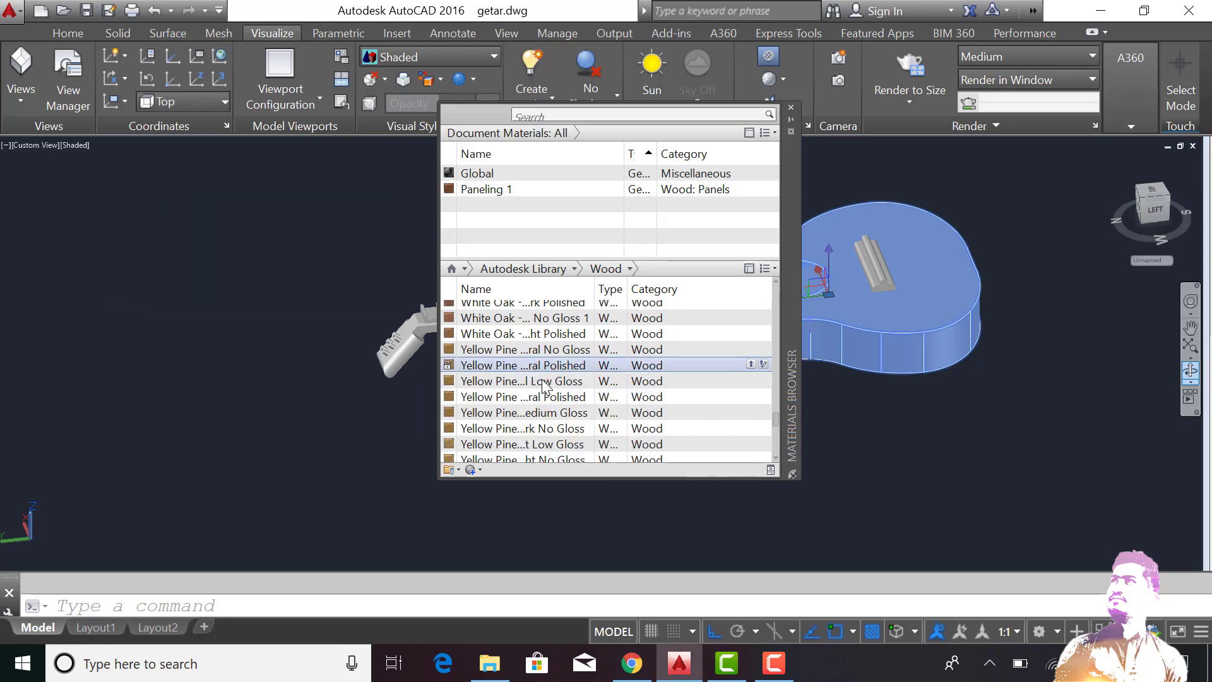
Show materials and textures so the pine body and Paneling 1 fretboard appear, and close the Materials Browser
click(783, 79)
click(764, 187)
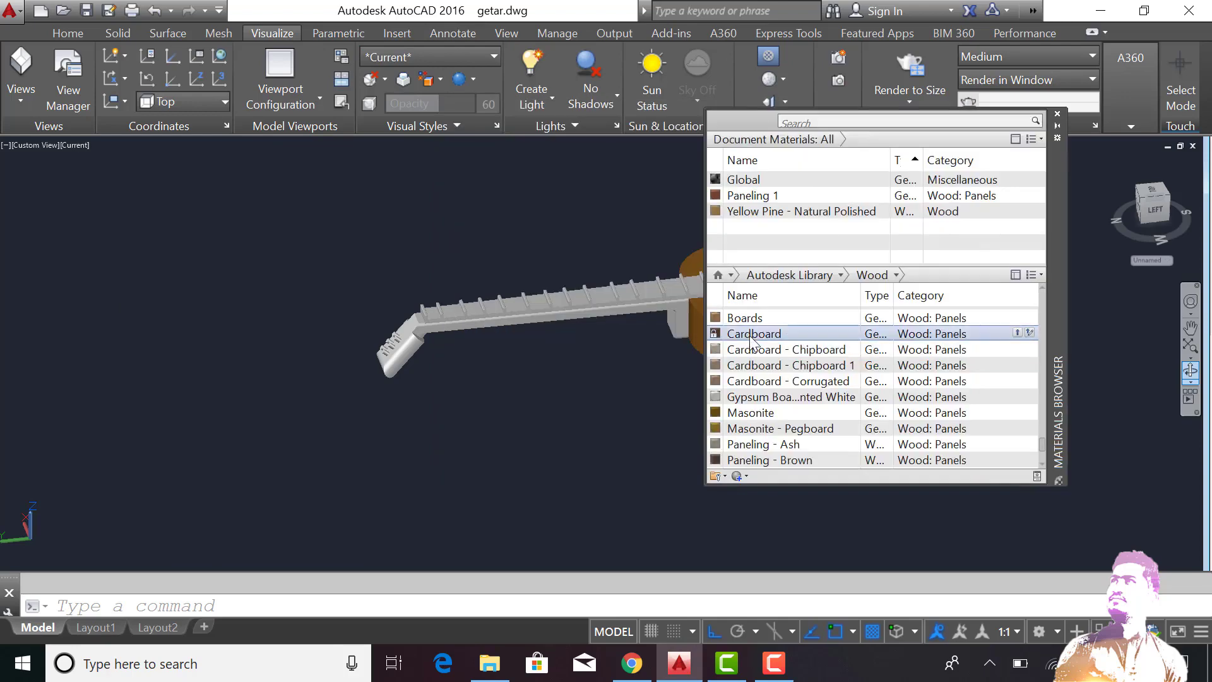
scroll(755, 412, down, 2)
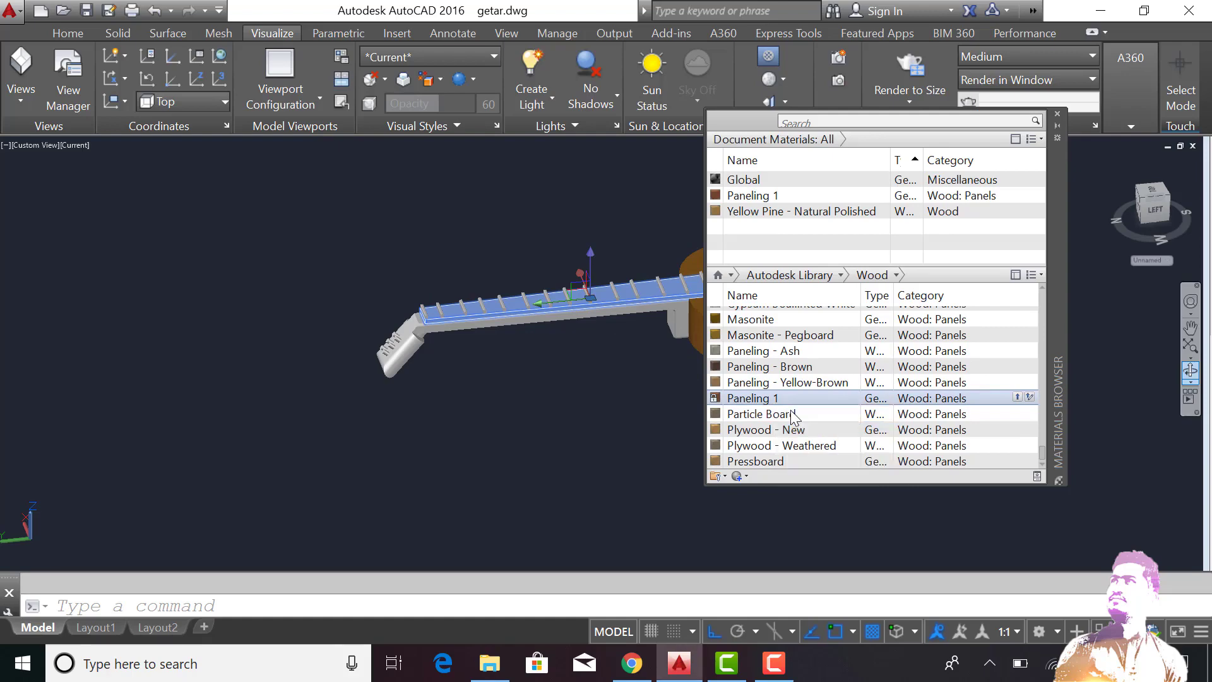
scroll(771, 417, up, 1)
click(1058, 115)
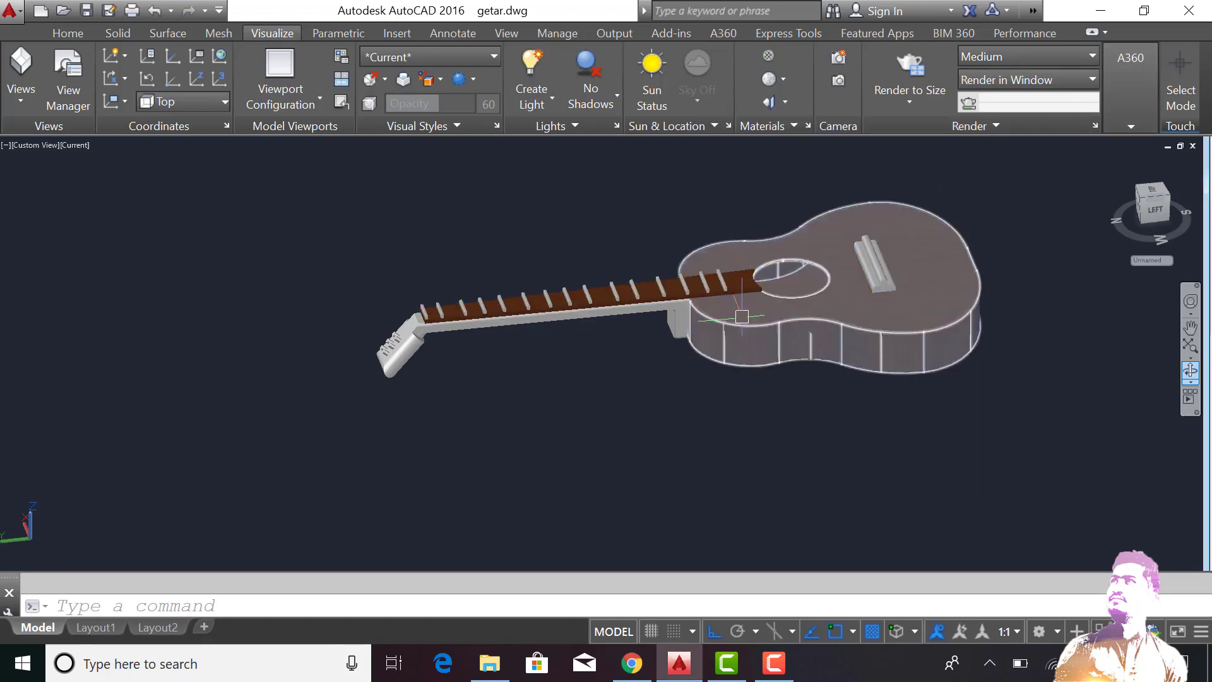
scroll(758, 262, up, 4)
Match the body's Yellow Pine wood onto the guitar neck with MATCHPROP
text(m)
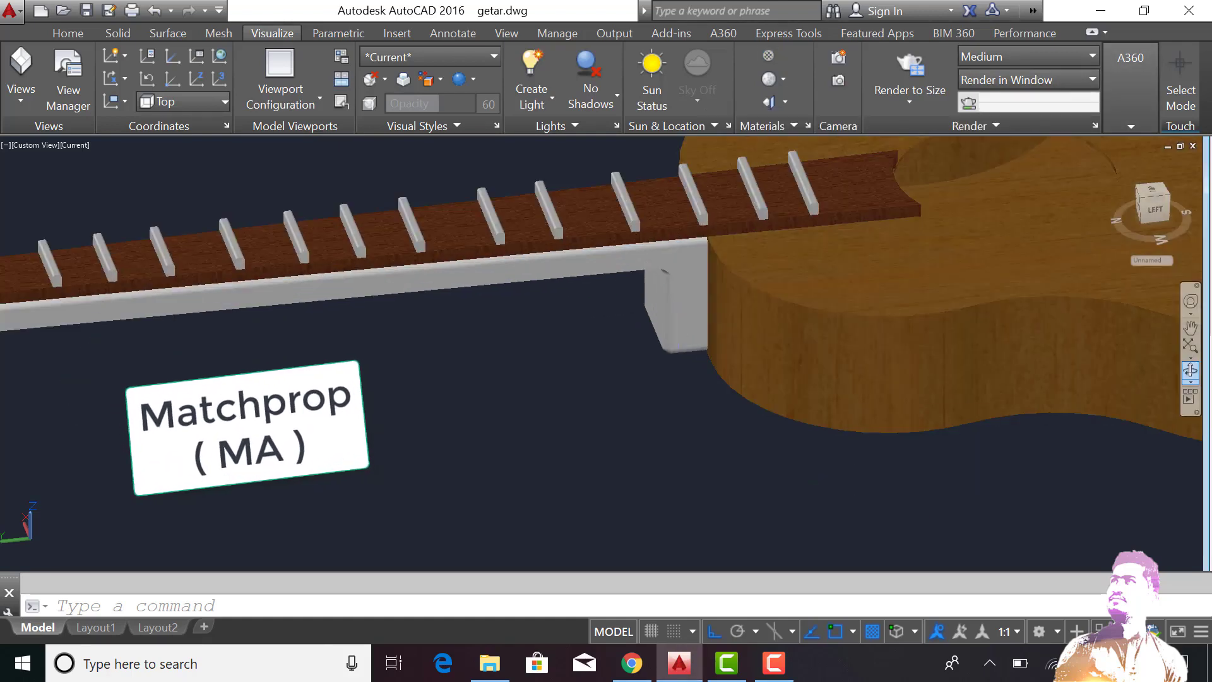
text(ma)
key(Return)
click(871, 350)
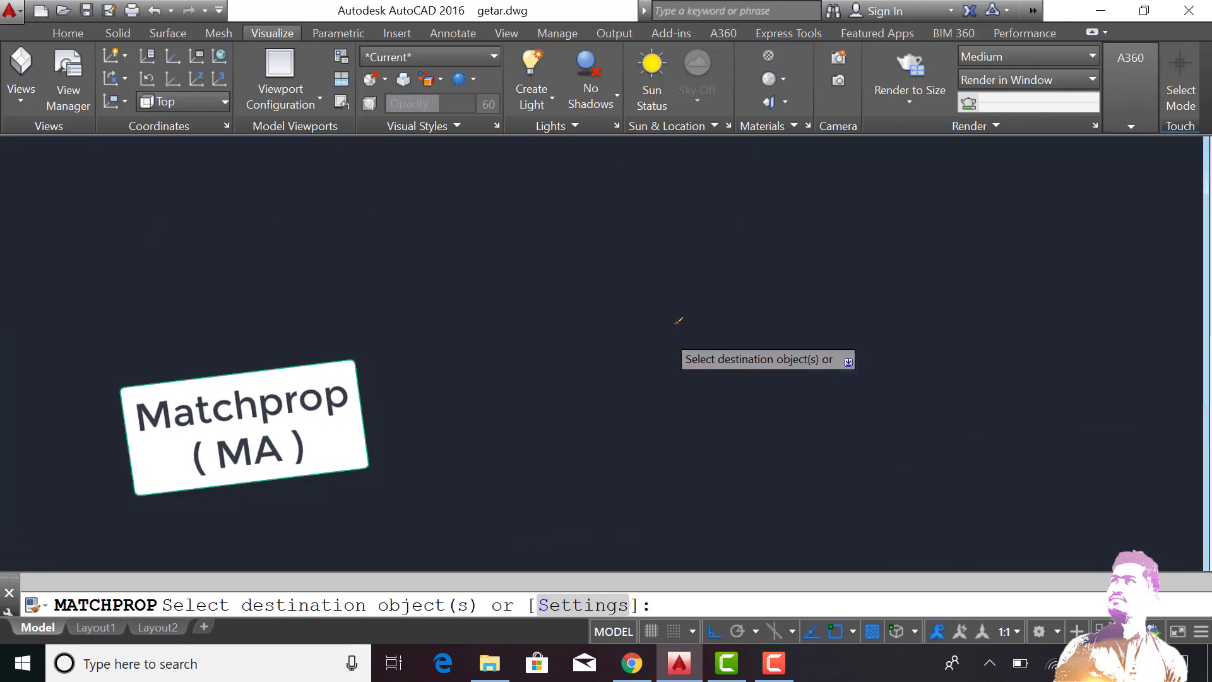
scroll(679, 320, down, 5)
click(578, 332)
key(Return)
scroll(712, 325, up, 4)
scroll(713, 325, up, 4)
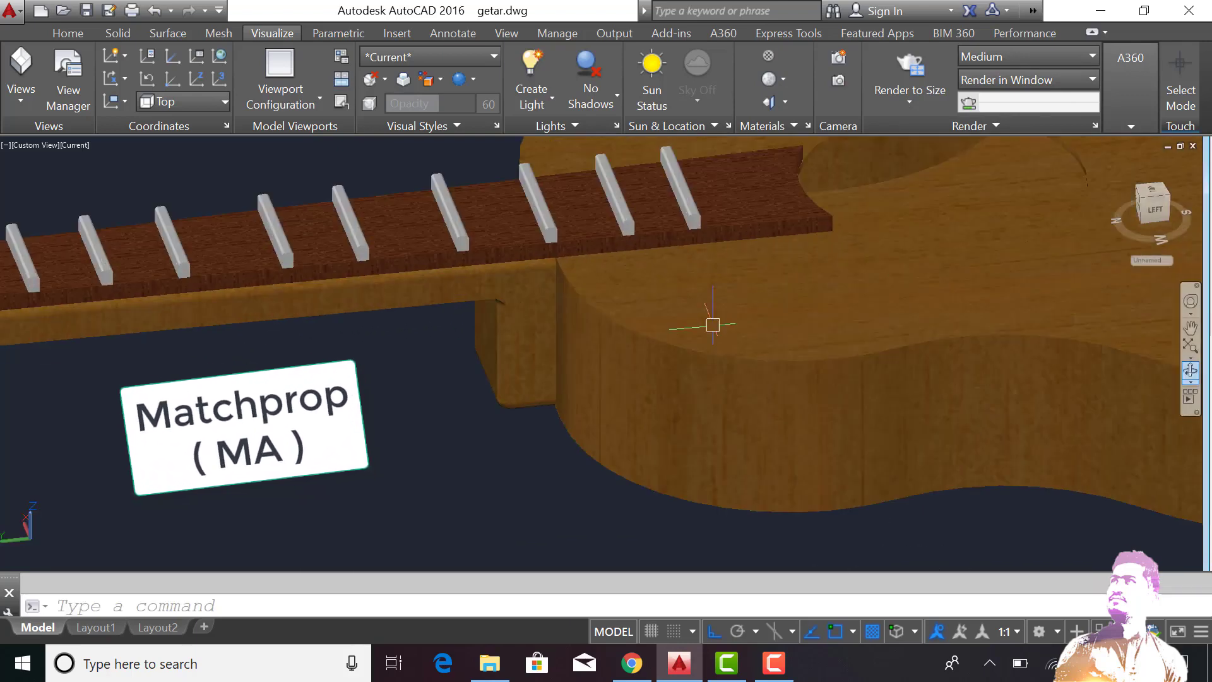
Copy the body's pine wood onto the frets
text(ma)
key(Return)
scroll(695, 360, down, 5)
click(685, 383)
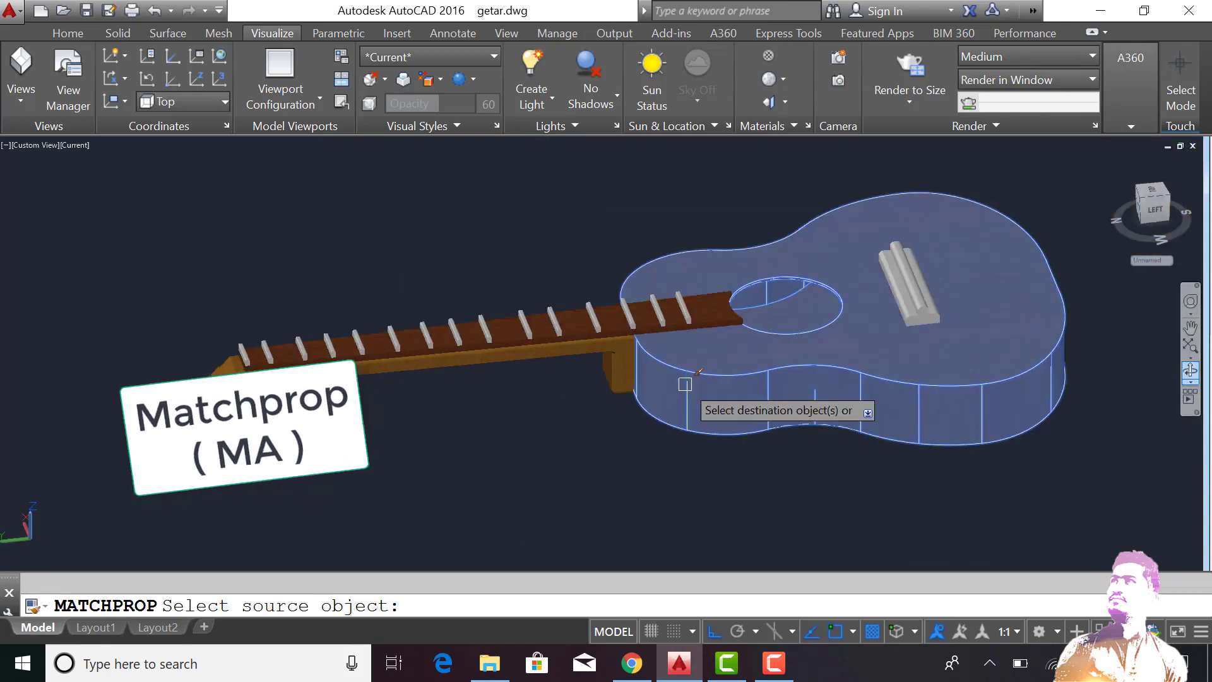
scroll(690, 312, up, 2)
scroll(734, 268, up, 4)
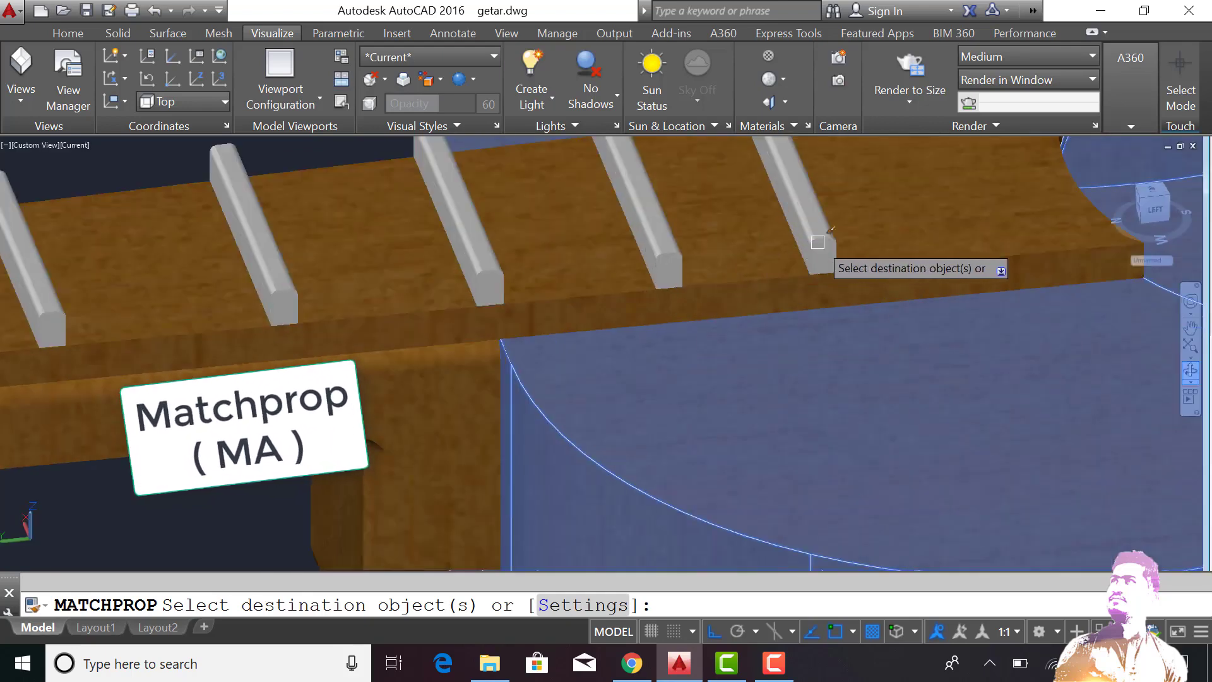
click(818, 244)
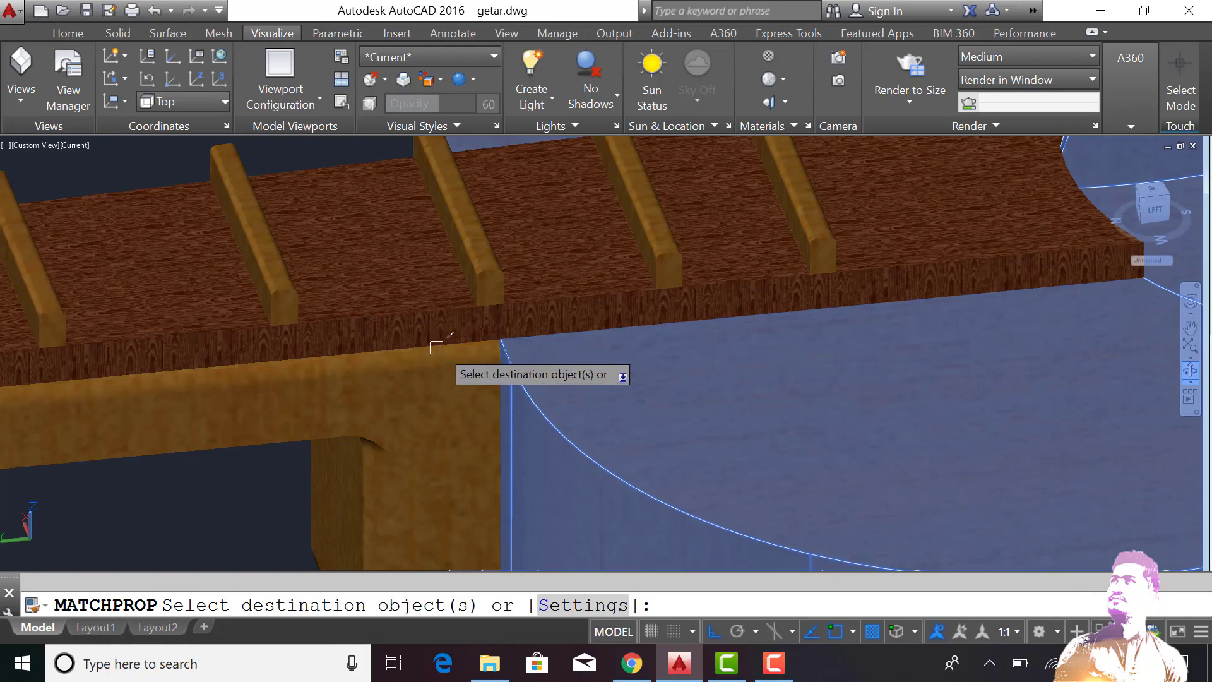
scroll(437, 348, down, 5)
scroll(379, 420, up, 2)
scroll(373, 386, up, 3)
scroll(166, 233, up, 2)
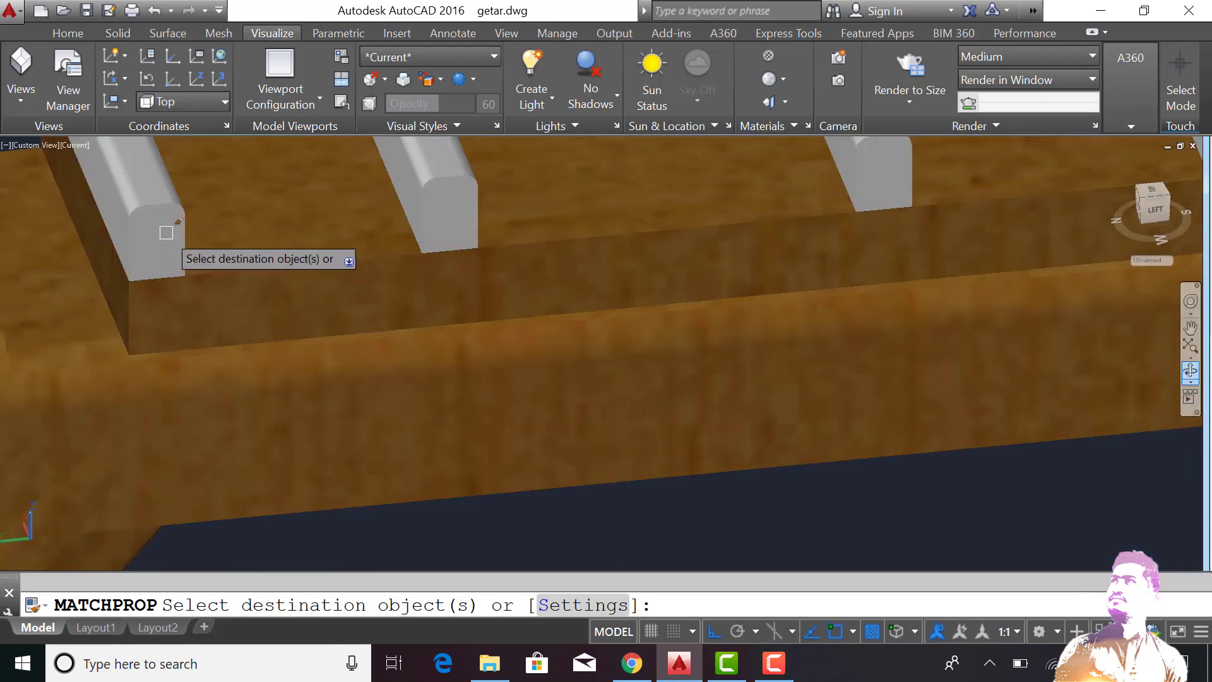
click(166, 233)
scroll(845, 173, down, 2)
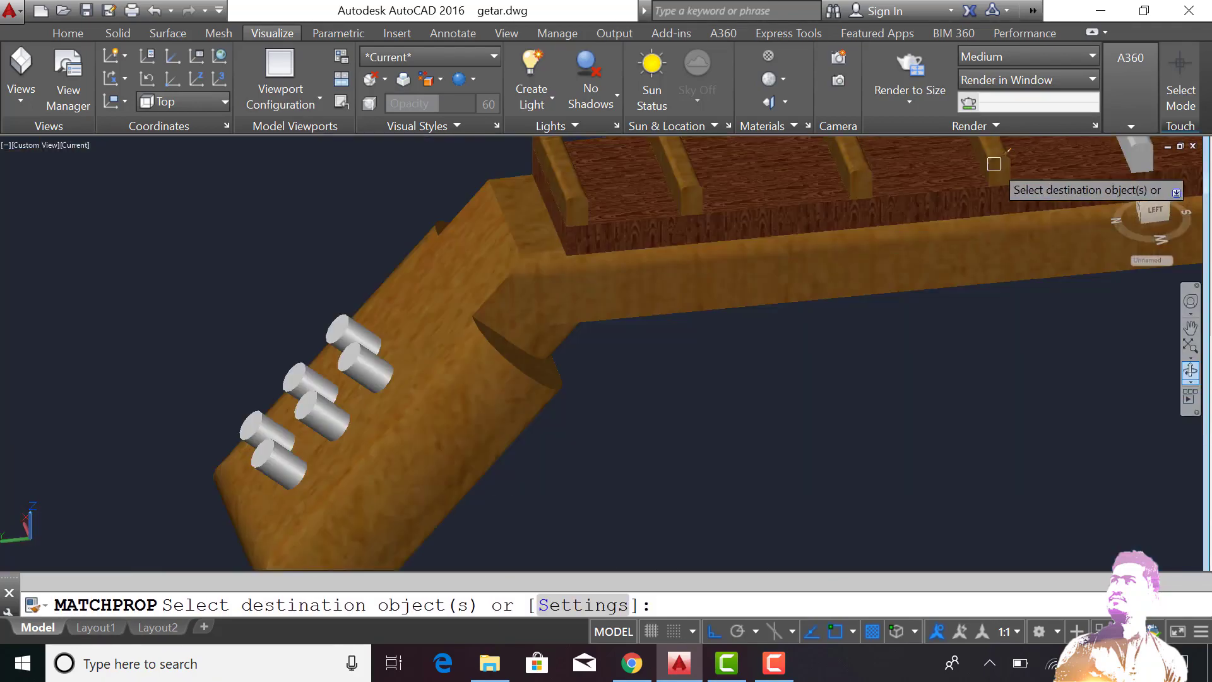
scroll(562, 333, down, 5)
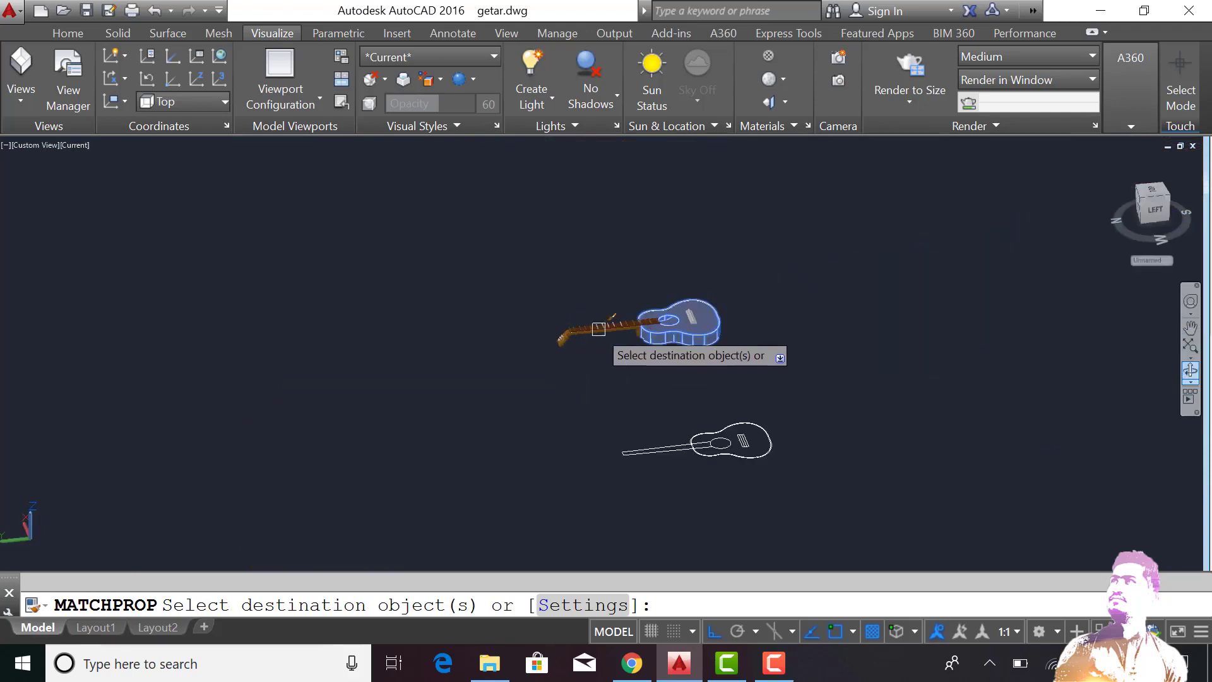
scroll(581, 330, up, 4)
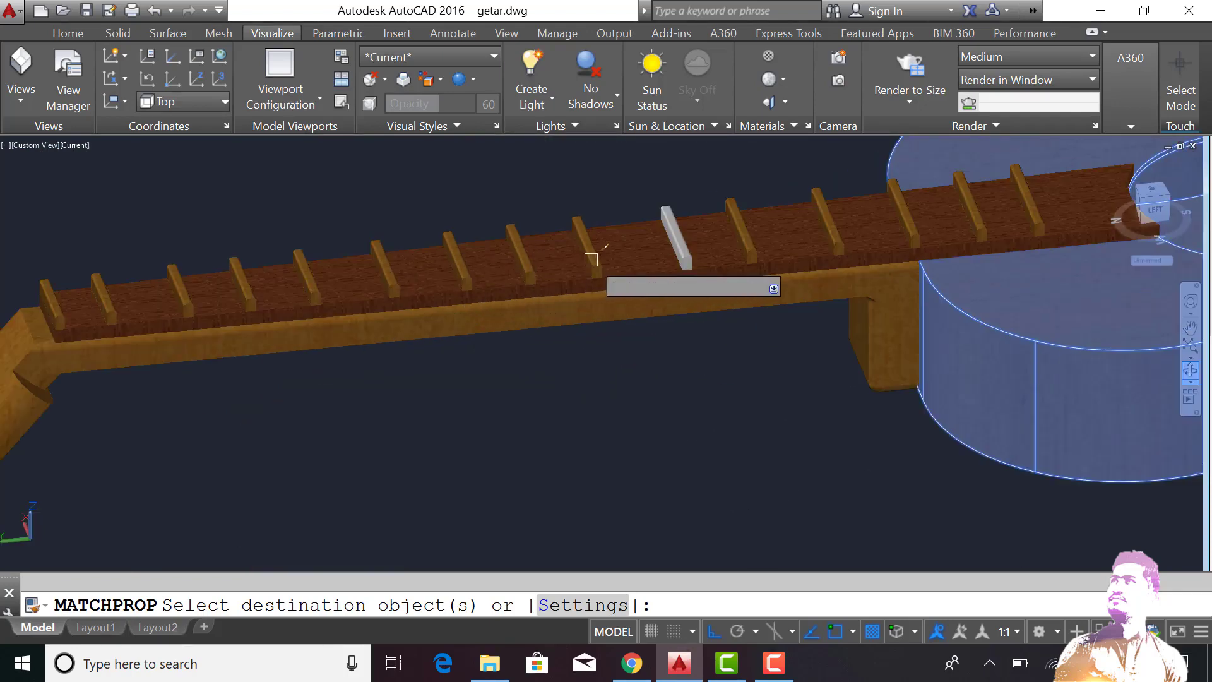
scroll(679, 406, down, 2)
key(Escape)
scroll(649, 411, down, 3)
Apply the fretboard's reddish wood to the bridge base and tuning pegs
text(ma)
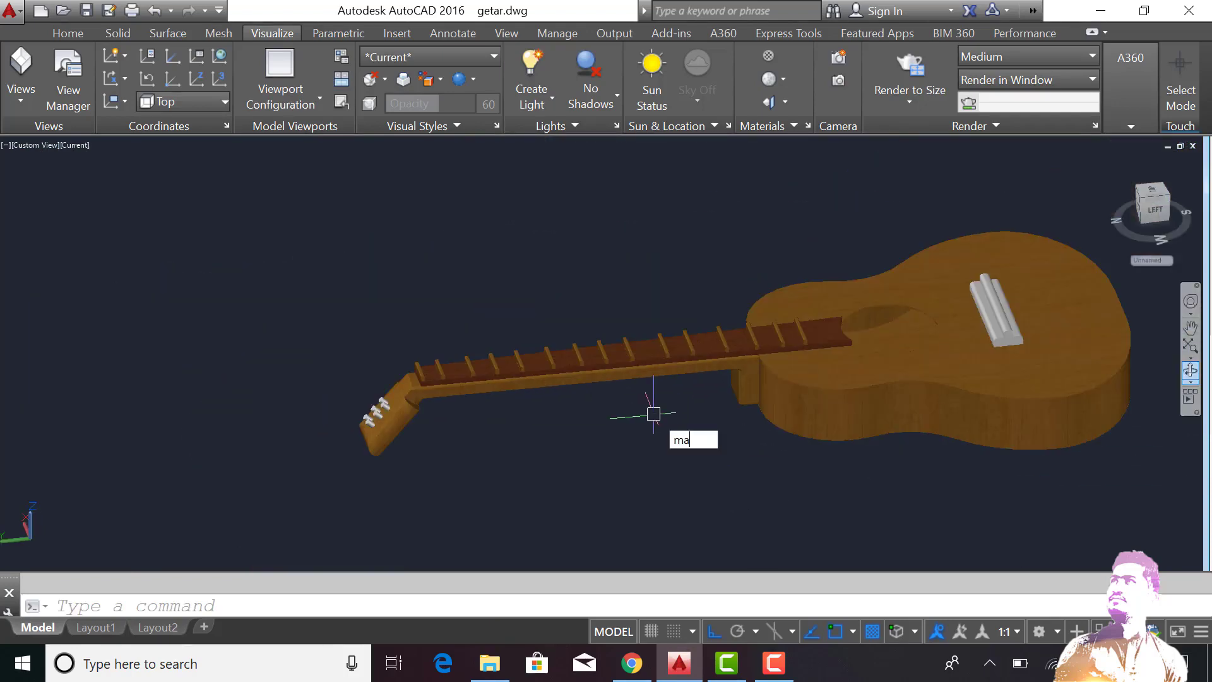
key(Return)
click(637, 356)
click(993, 331)
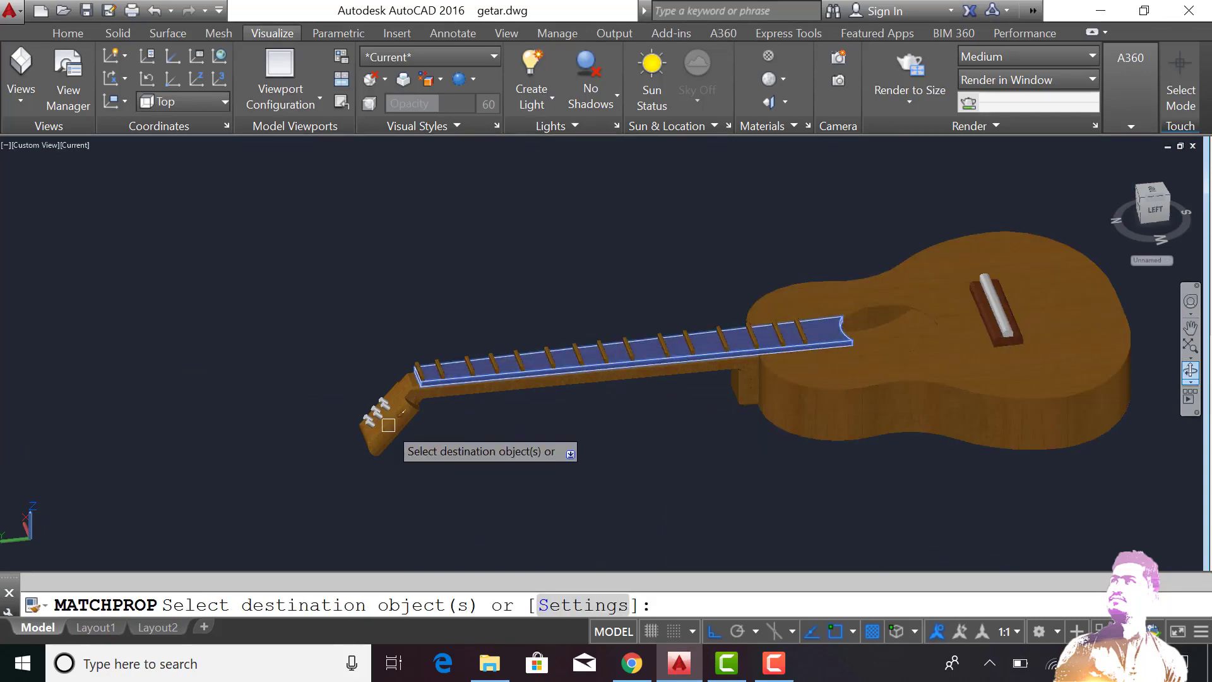
scroll(389, 424, up, 2)
scroll(392, 388, up, 4)
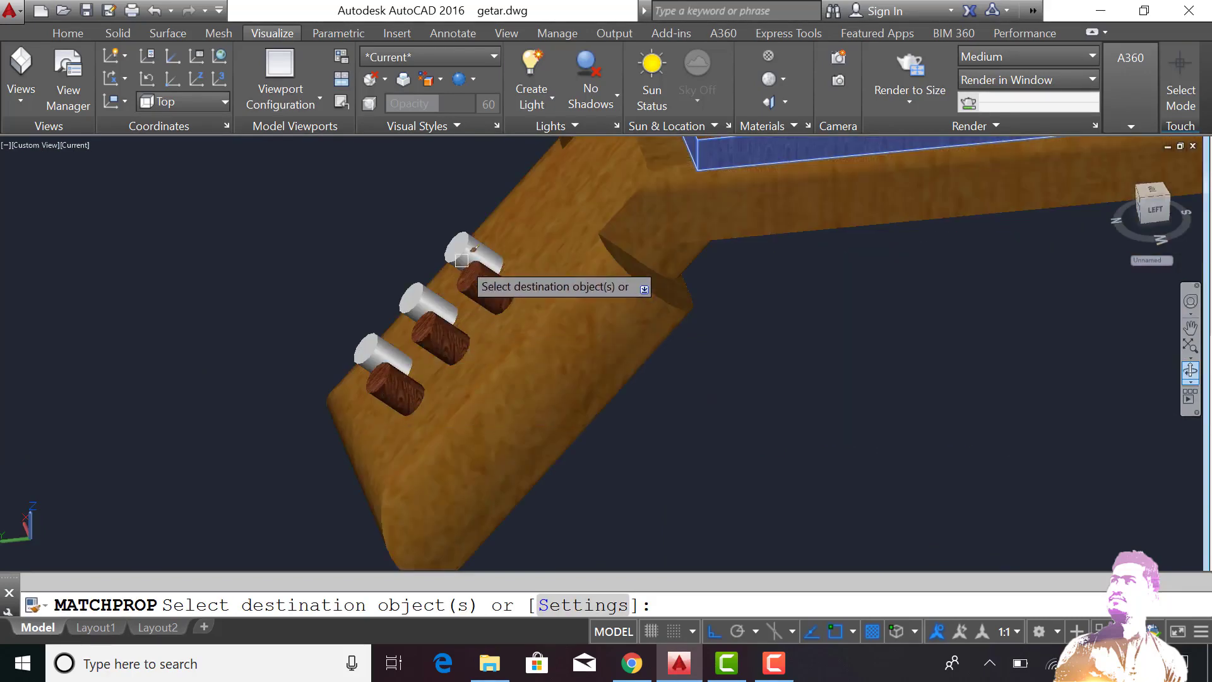
click(381, 351)
key(Return)
scroll(389, 354, down, 4)
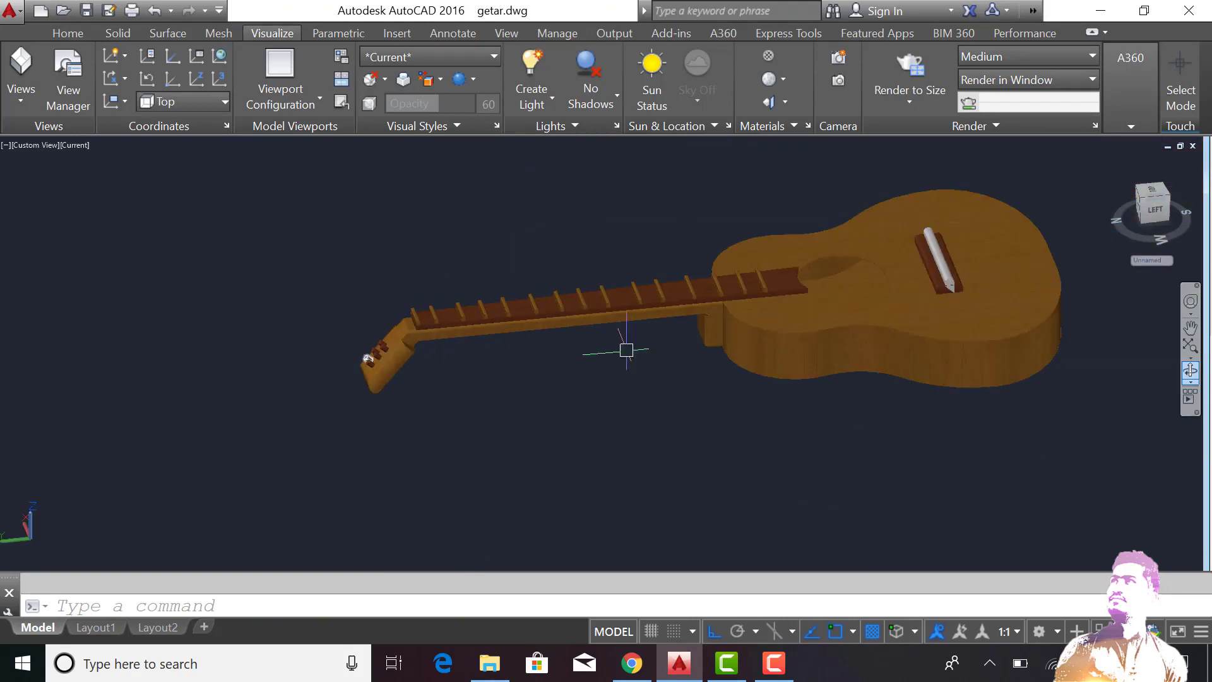
scroll(991, 303, up, 3)
scroll(985, 364, up, 2)
Give the bridge saddle the body's pine wood
text(ma)
key(Return)
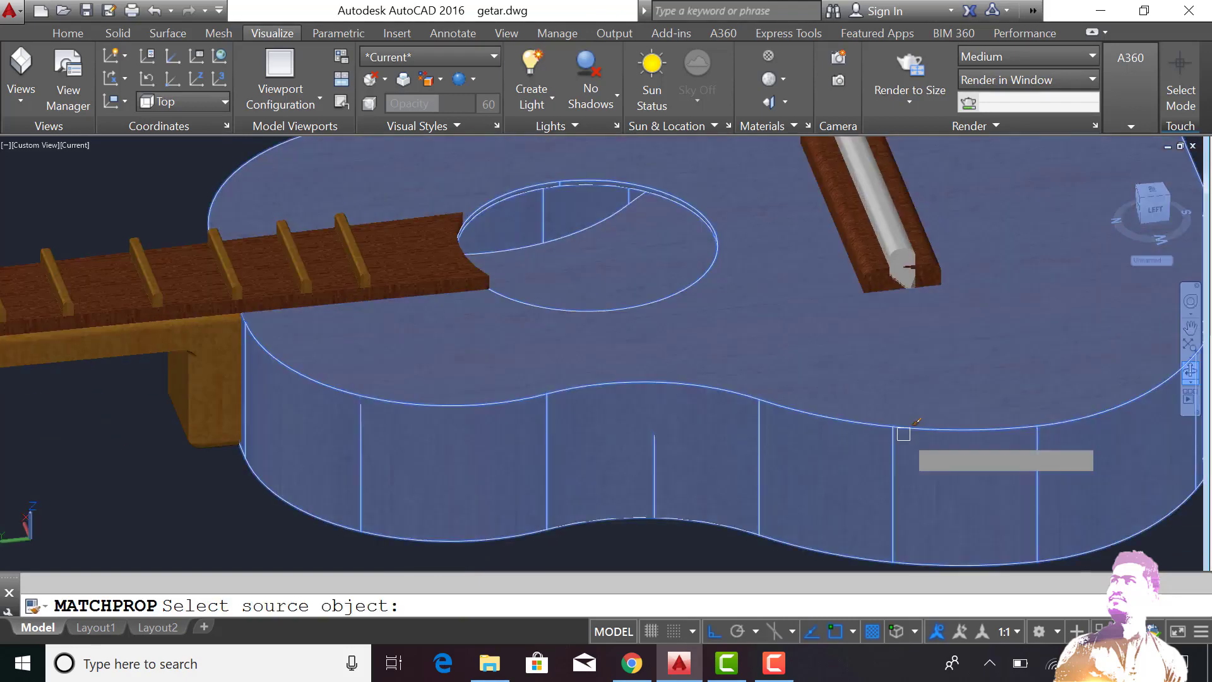
click(901, 250)
key(Return)
scroll(897, 252, down, 4)
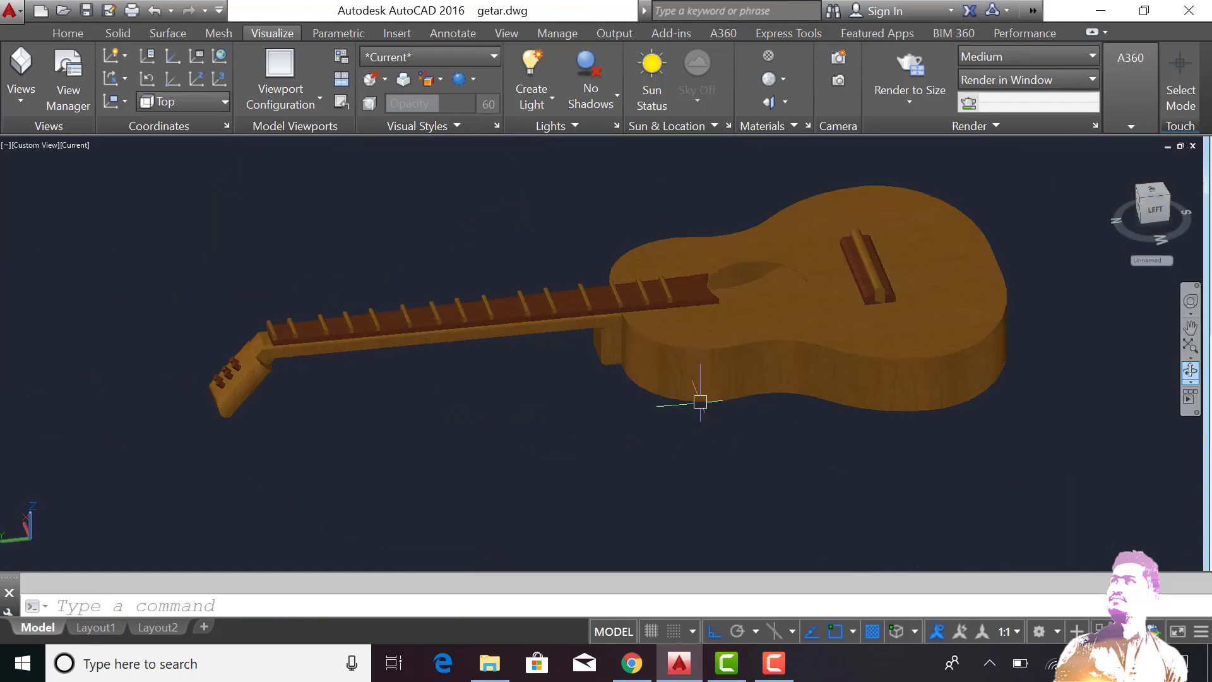
Switch to the Home tab and view the guitar from the Top
click(74, 145)
click(68, 33)
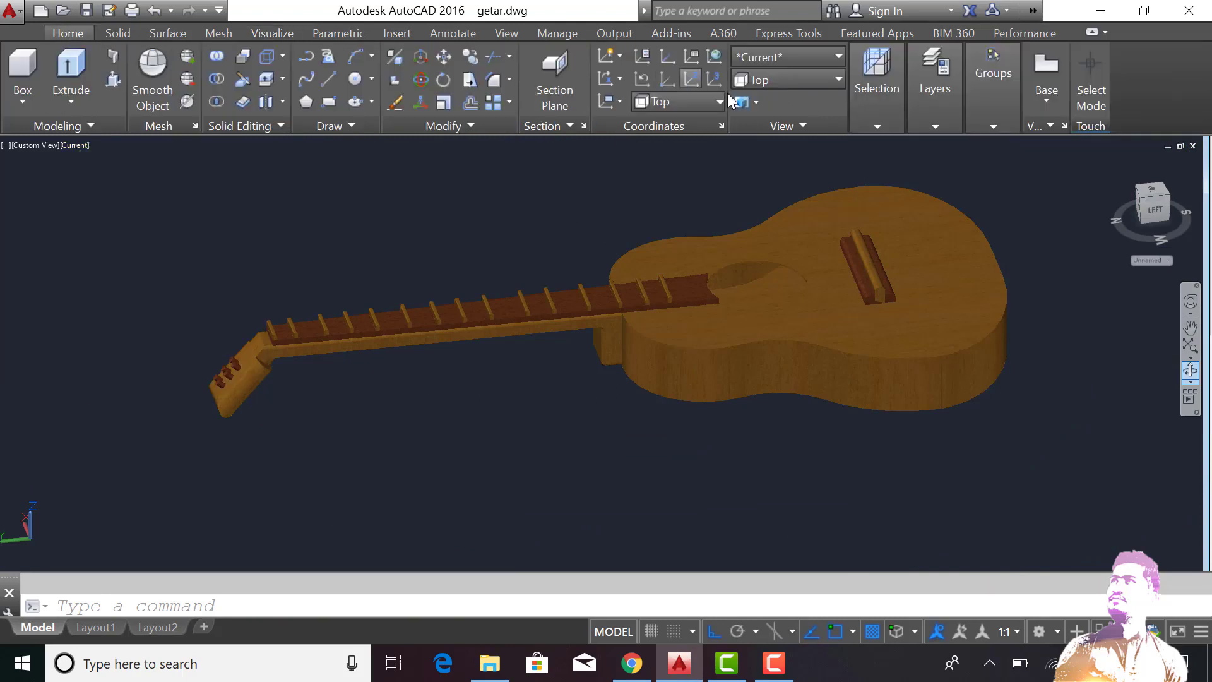
click(769, 101)
scroll(871, 189, up, 3)
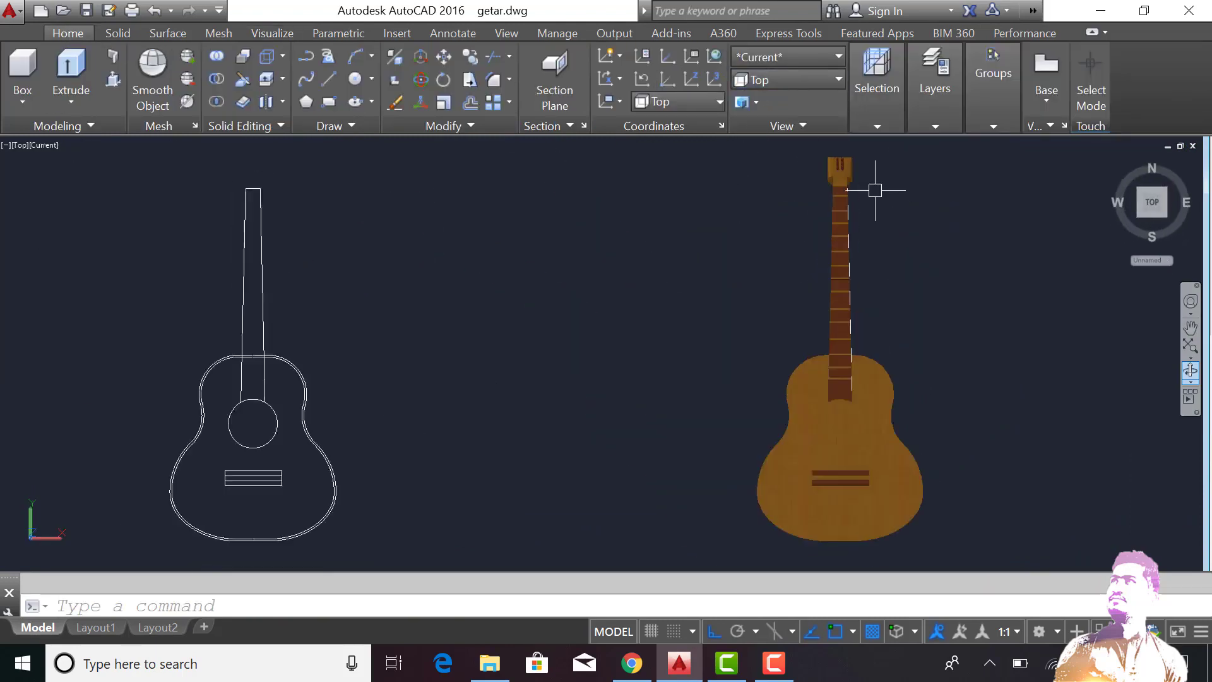
scroll(833, 212, up, 3)
scroll(745, 257, down, 5)
scroll(750, 257, down, 2)
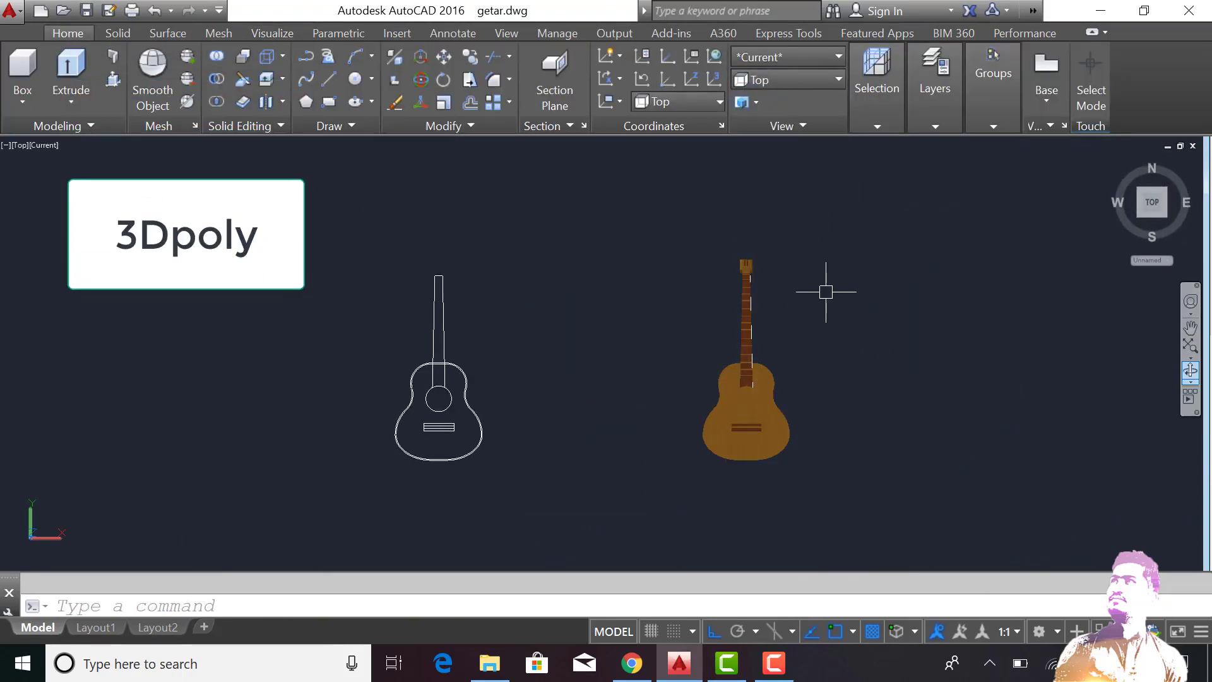
Draw a 3D polyline string from a tuning peg down toward the bridge
text(3d)
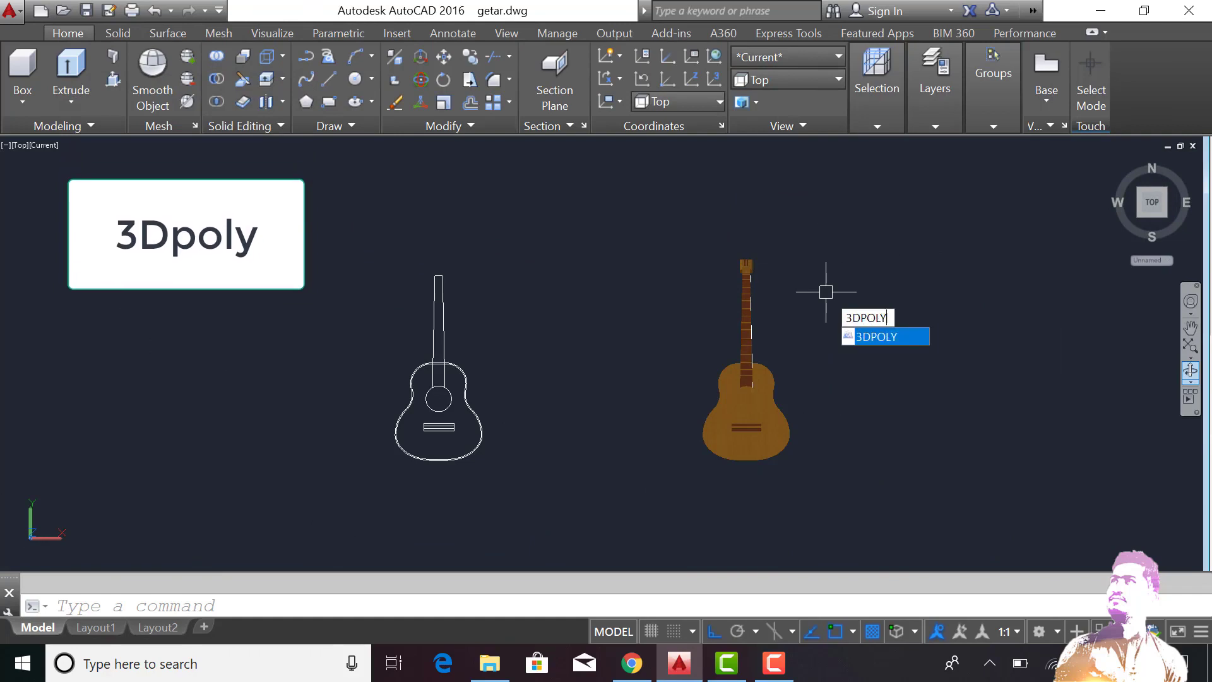
scroll(770, 258, up, 3)
scroll(730, 257, up, 3)
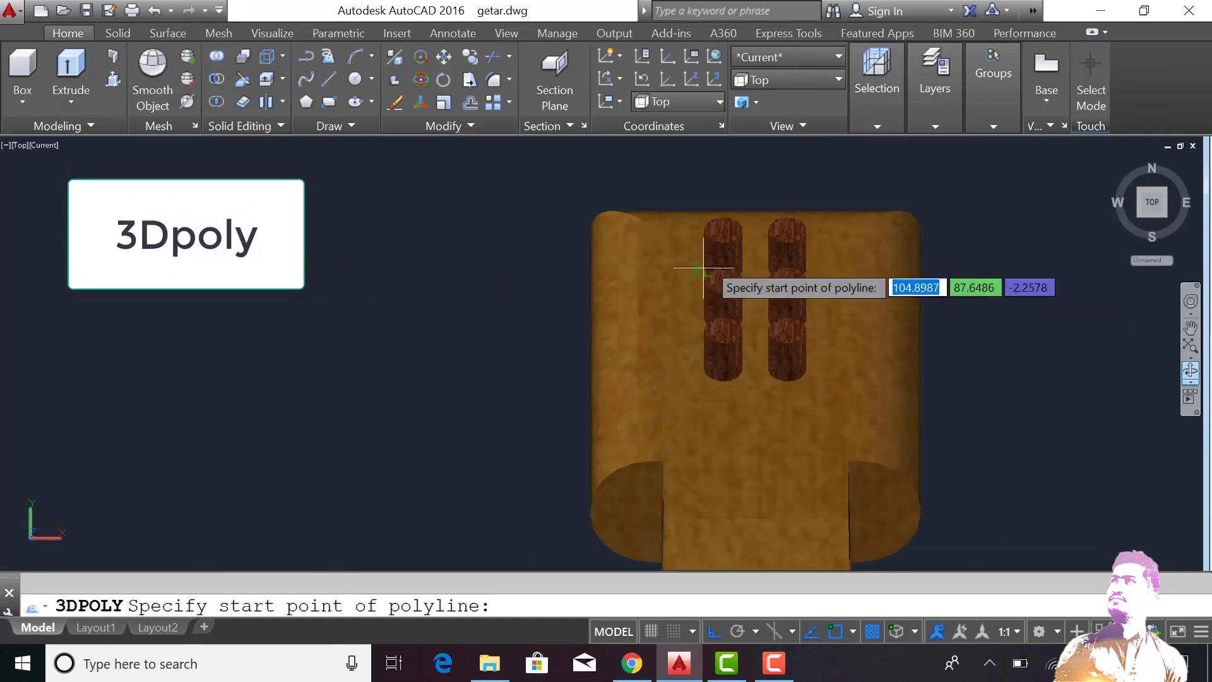
scroll(695, 261, up, 3)
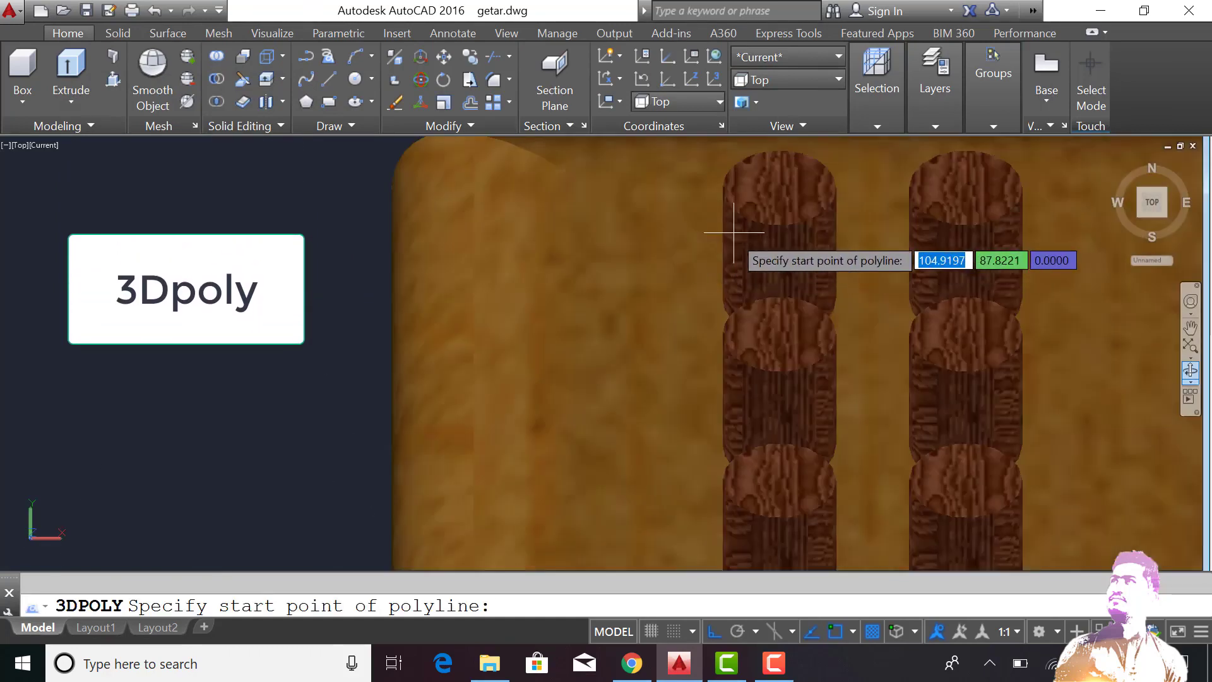
click(787, 208)
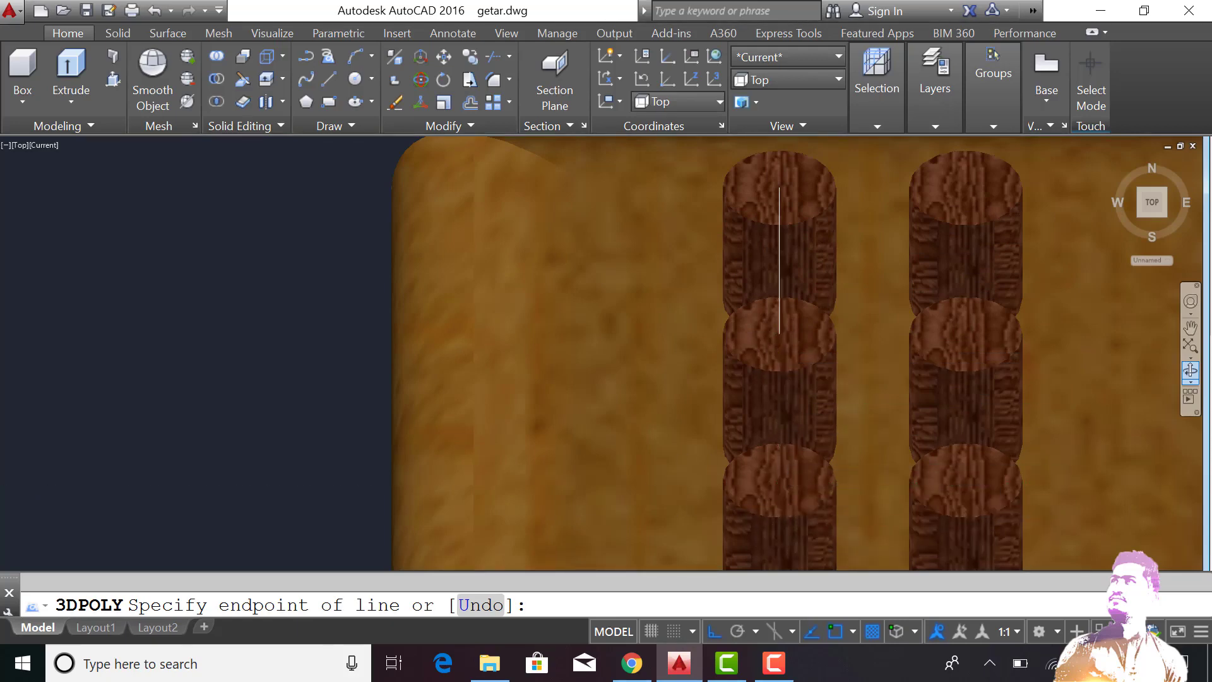
scroll(777, 353, up, 1)
scroll(771, 420, up, 3)
click(729, 323)
scroll(729, 324, down, 3)
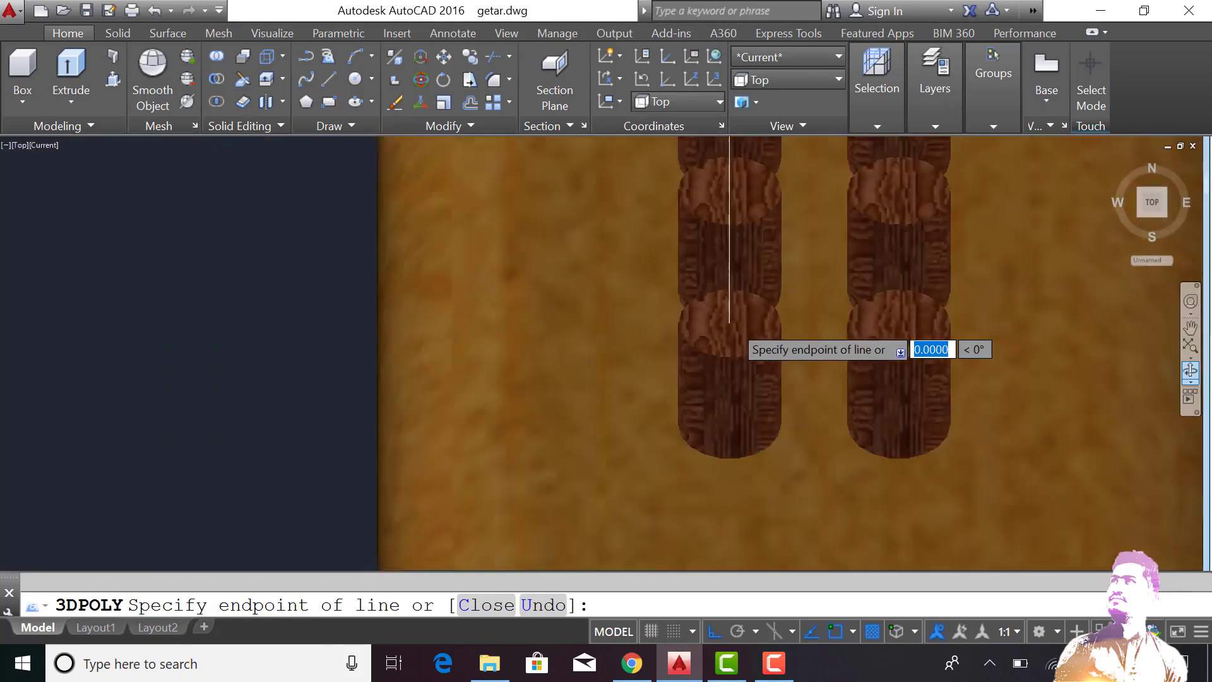
scroll(730, 378, down, 2)
scroll(720, 410, up, 2)
scroll(720, 392, down, 5)
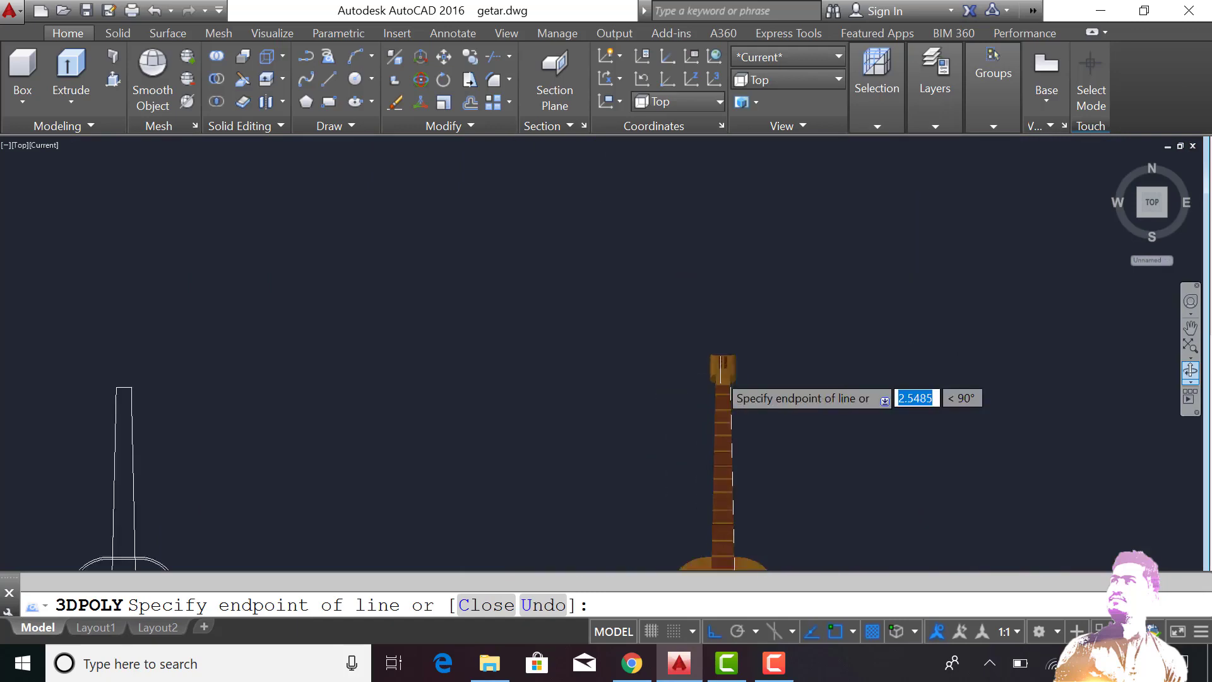
scroll(725, 493, up, 6)
scroll(676, 456, up, 5)
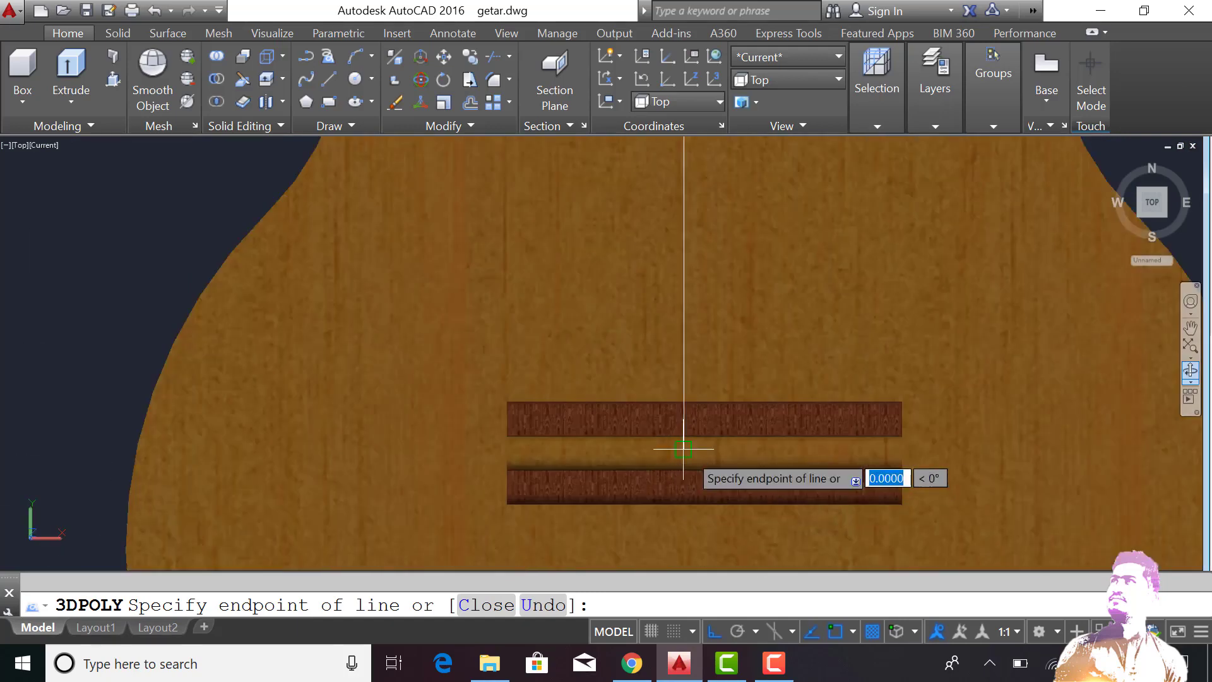
Copy a headstock tuning peg to complete the peg column
text(co)
key(Return)
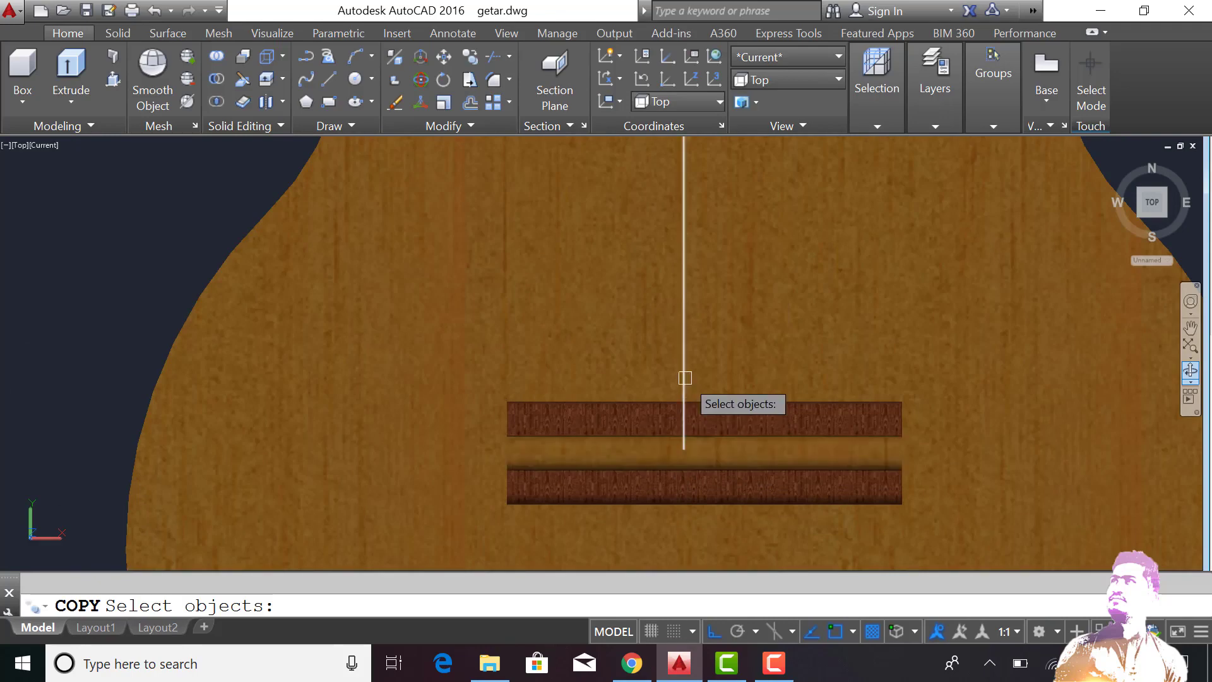
scroll(694, 410, down, 5)
scroll(709, 378, down, 2)
scroll(704, 230, up, 6)
scroll(704, 231, up, 4)
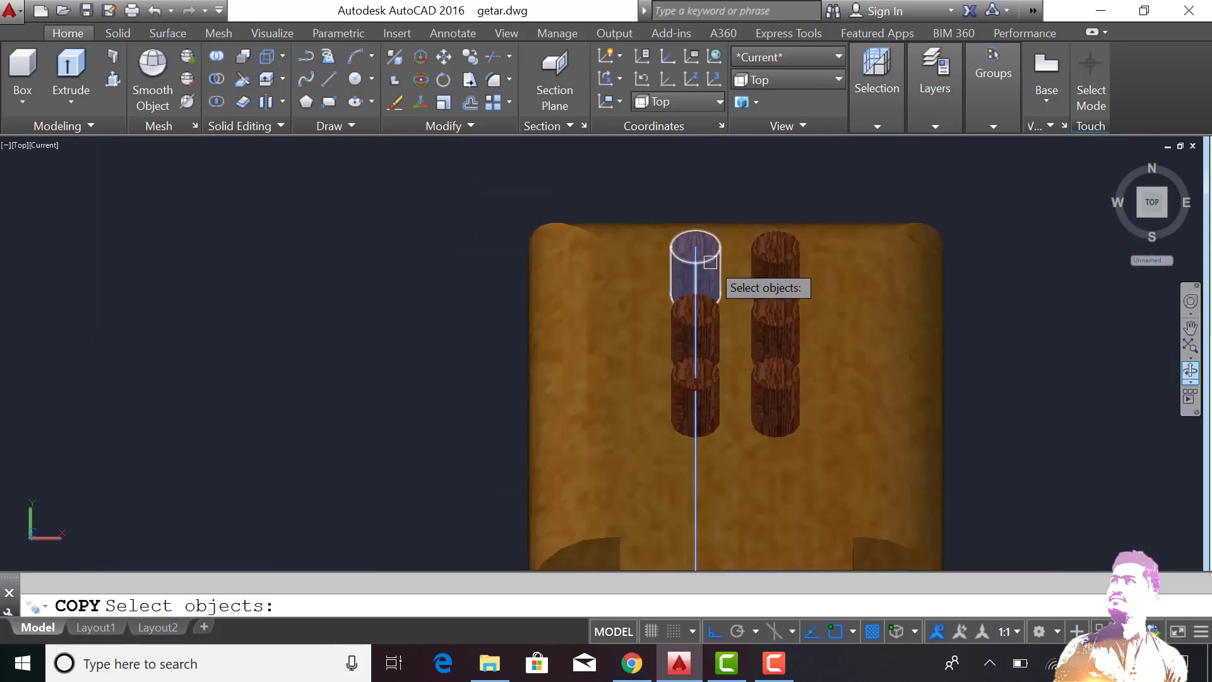
scroll(672, 244, up, 3)
click(666, 215)
key(Return)
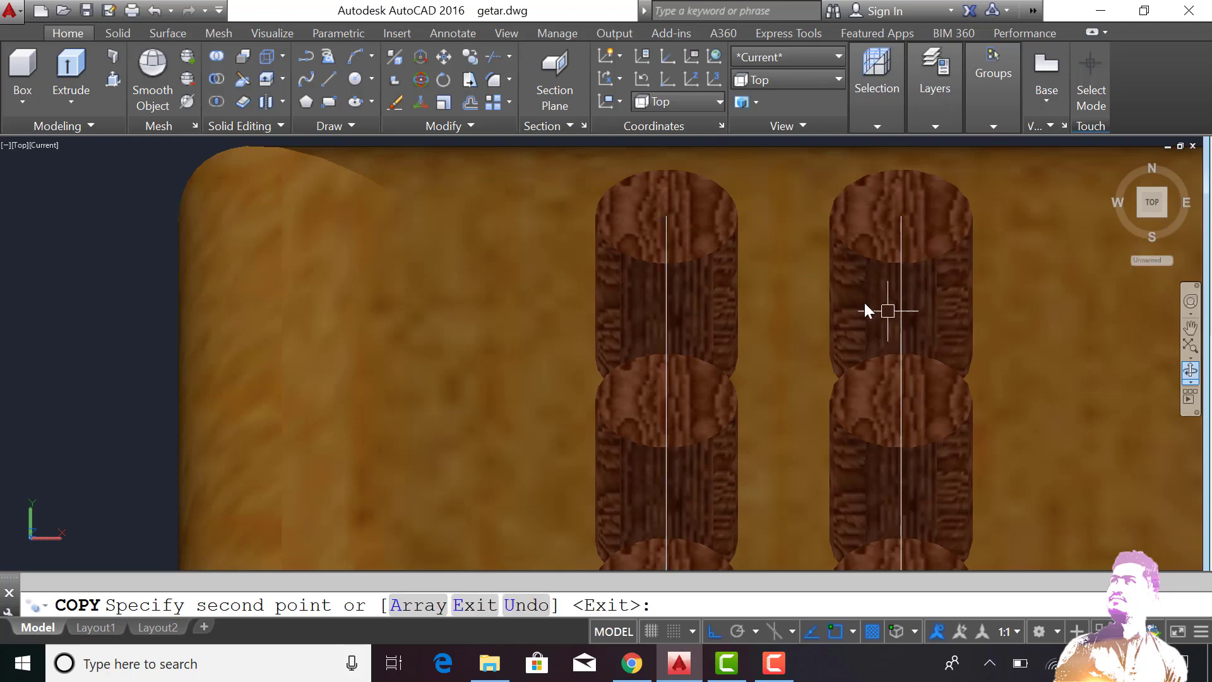
key(Return)
scroll(819, 291, down, 4)
Start a small profile circle centred beside the headstock
text(c)
key(Return)
click(421, 398)
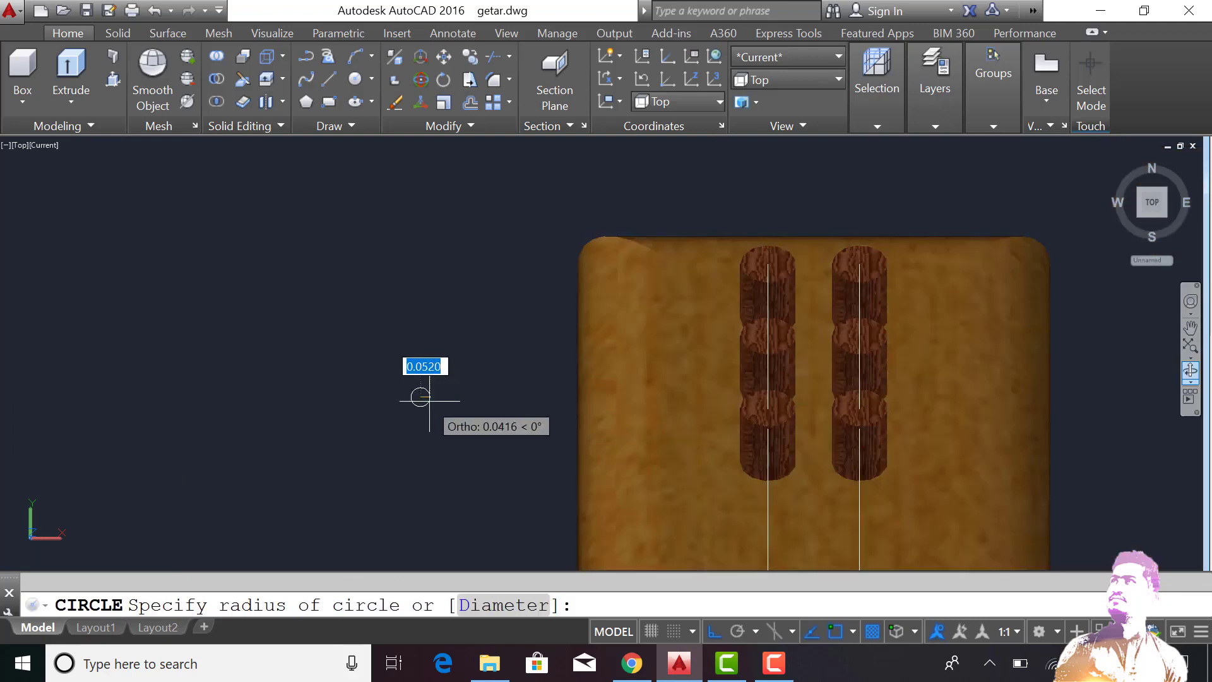
scroll(429, 416, up, 2)
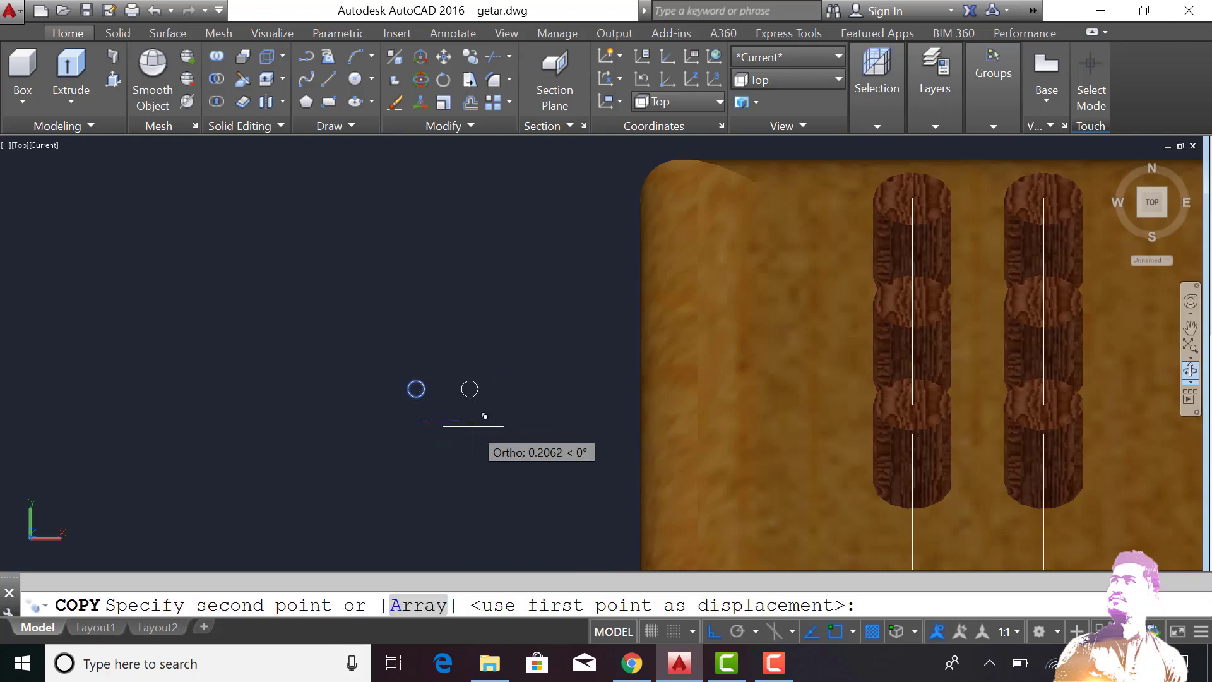
Sweep a small profile circle along the left string line into a solid round string
text(sweep)
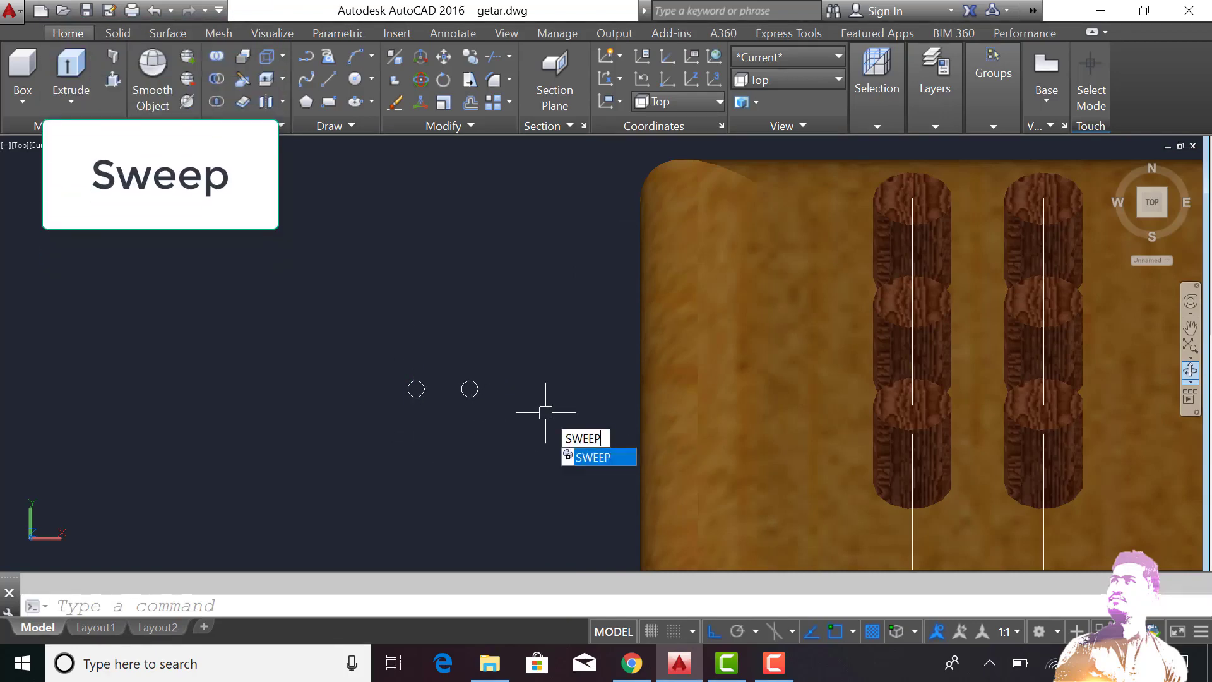
key(Return)
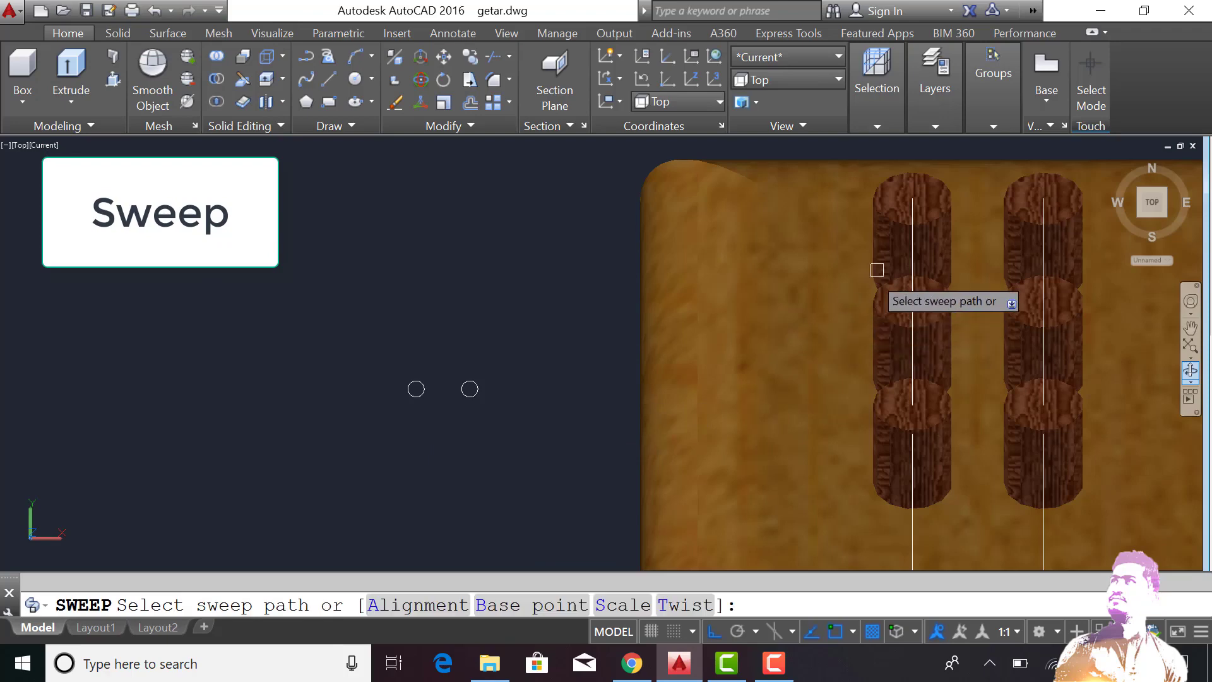
click(912, 268)
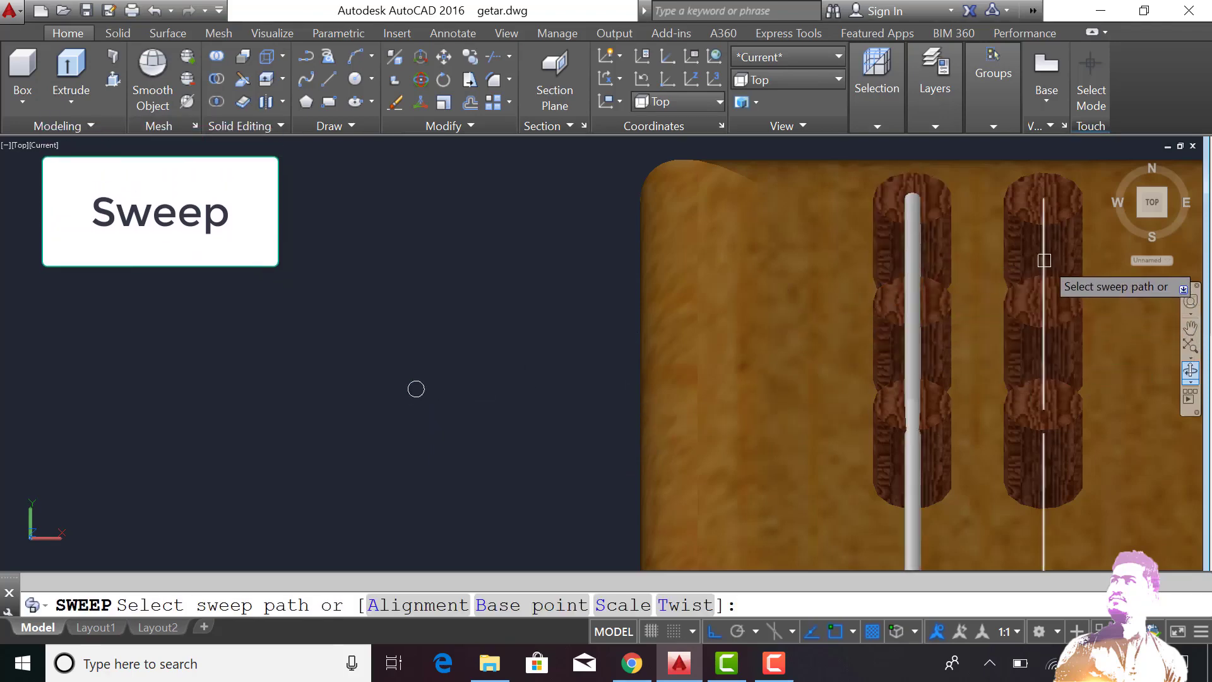
scroll(905, 340, down, 5)
scroll(905, 340, down, 3)
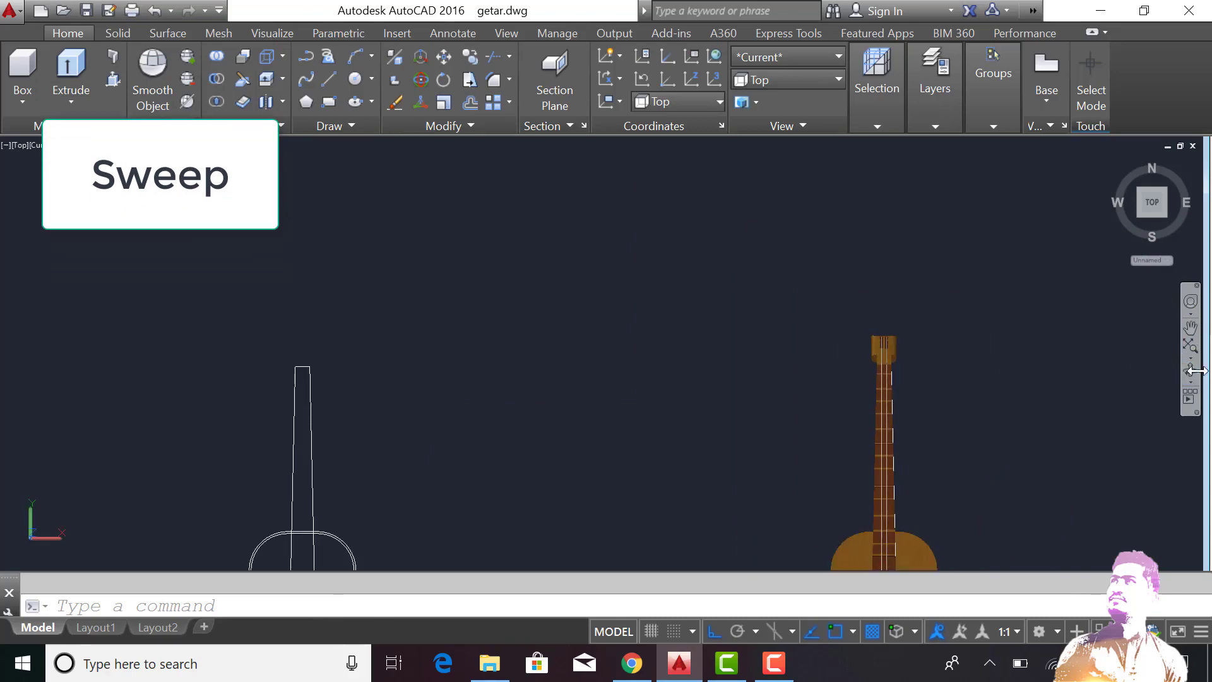
click(1190, 371)
Orbit into a tilted 3D view and zoom in on the guitar body
mouse_move(993, 414)
mouse_down()
mouse_move(1025, 357)
mouse_move(1086, 372)
mouse_up()
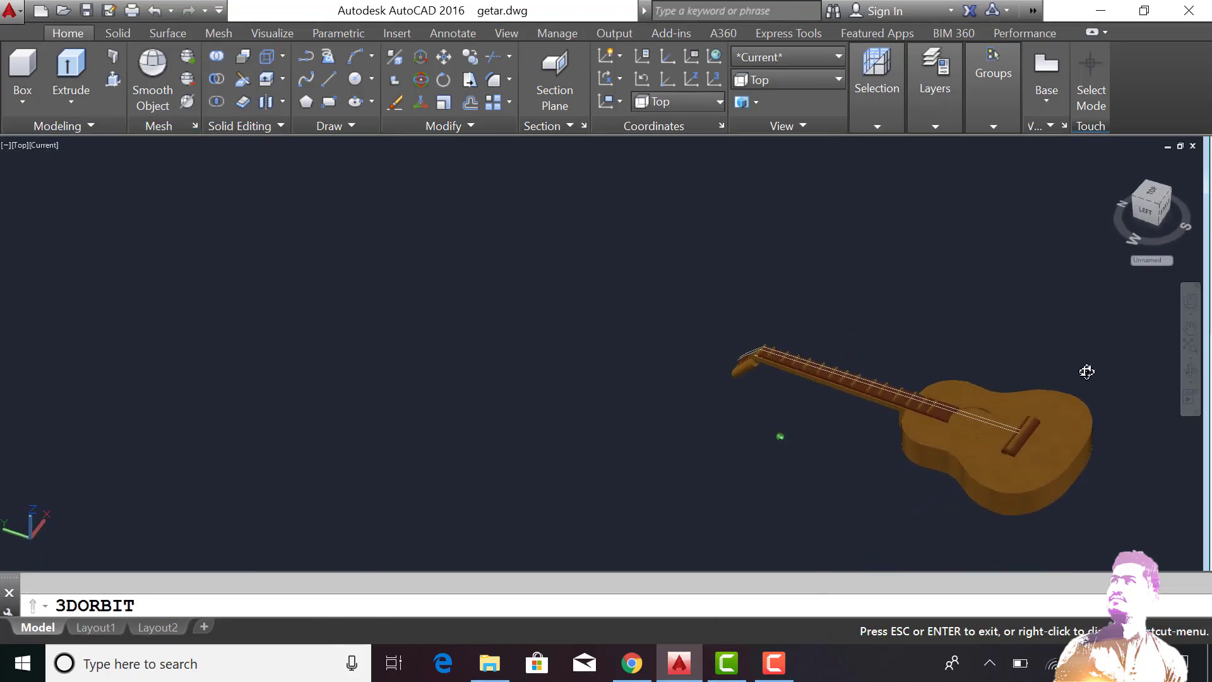
scroll(994, 426, up, 3)
scroll(978, 414, up, 3)
scroll(966, 396, up, 2)
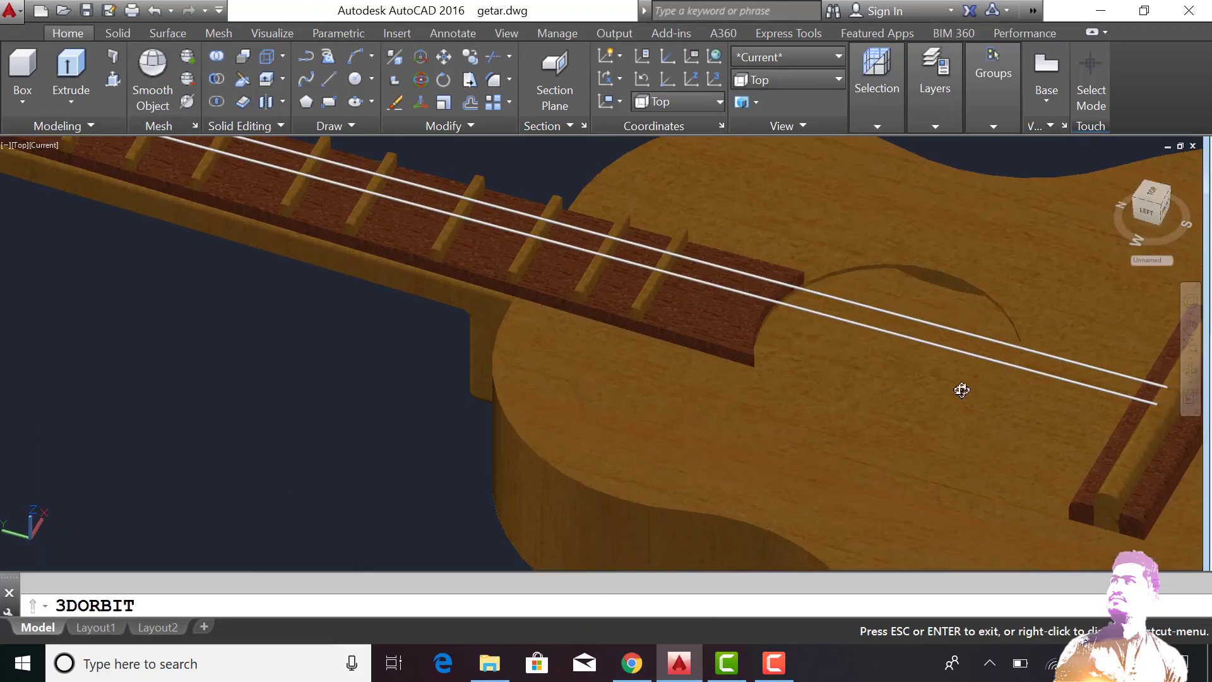
mouse_move(960, 390)
mouse_down()
mouse_move(955, 333)
mouse_move(839, 384)
mouse_move(711, 404)
mouse_move(702, 343)
mouse_up()
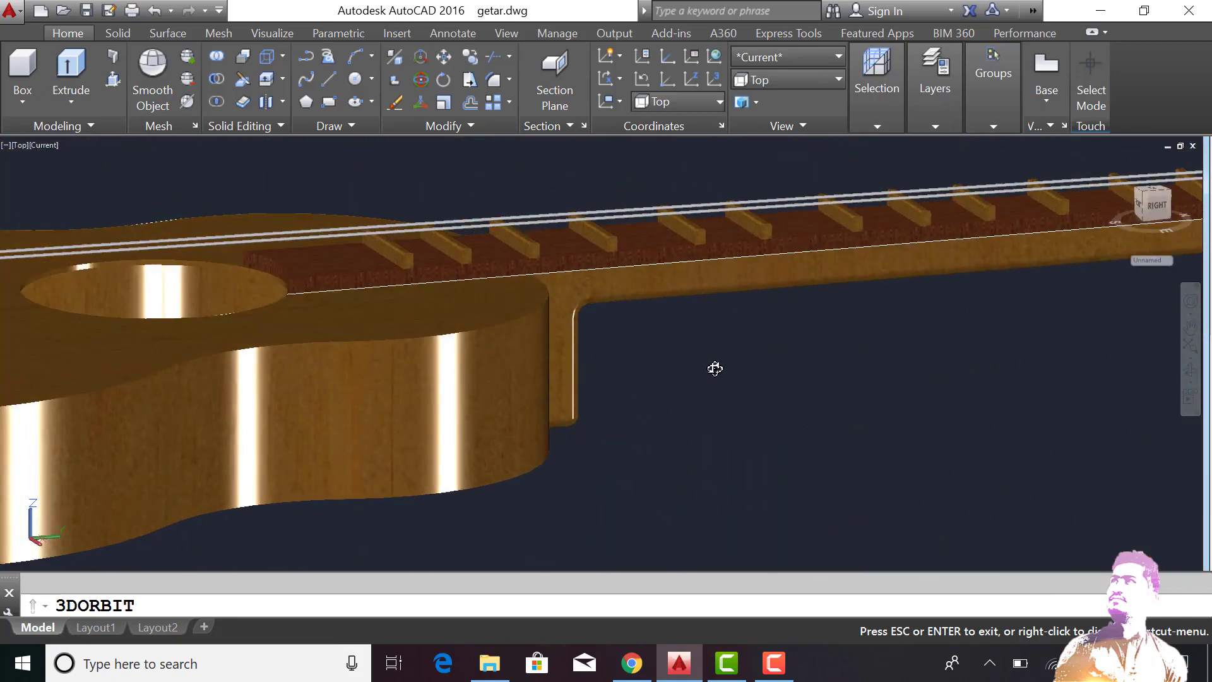
scroll(714, 368, down, 5)
mouse_move(663, 381)
mouse_down()
mouse_move(677, 401)
mouse_move(744, 414)
mouse_move(901, 421)
mouse_up()
scroll(969, 417, up, 2)
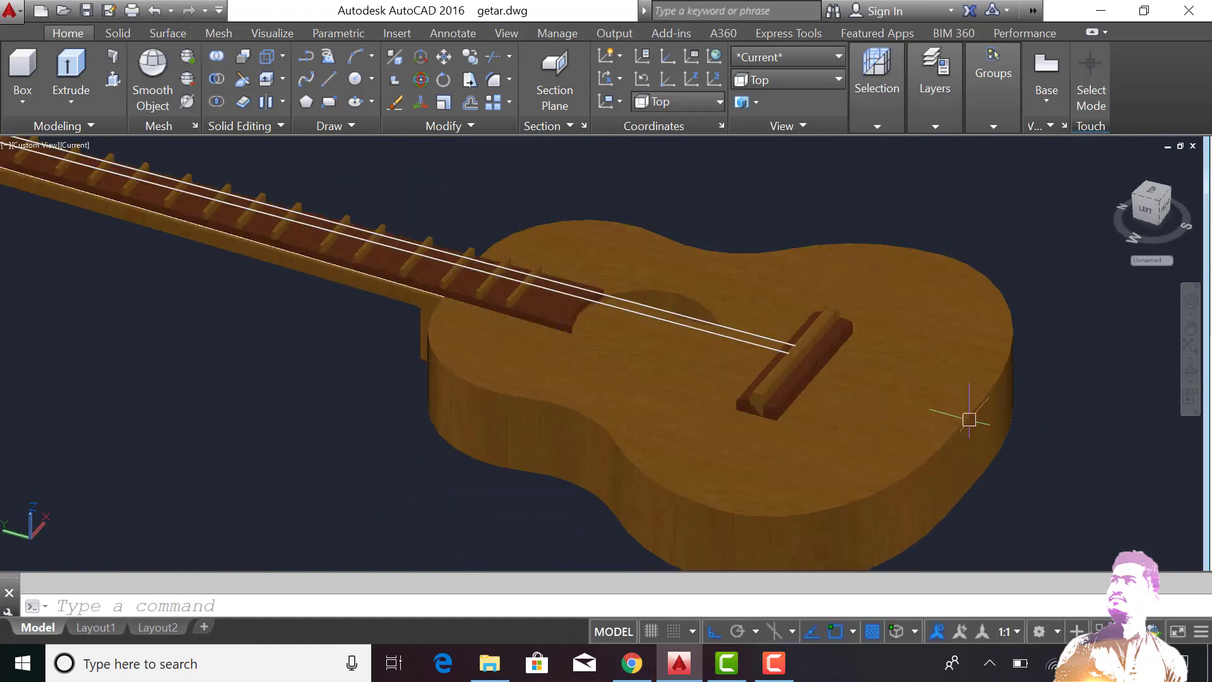
scroll(674, 367, up, 3)
Draw a circle to the sound hole edge and extrude it into a solid disc
click(616, 294)
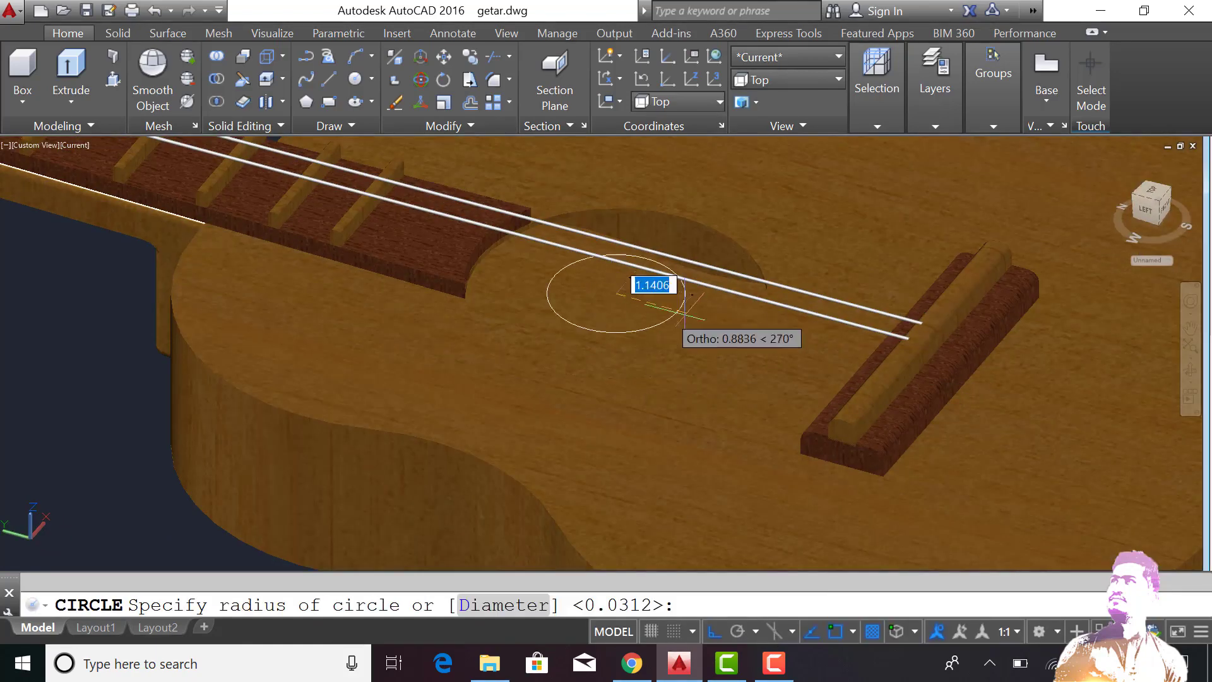
click(662, 382)
text(ex)
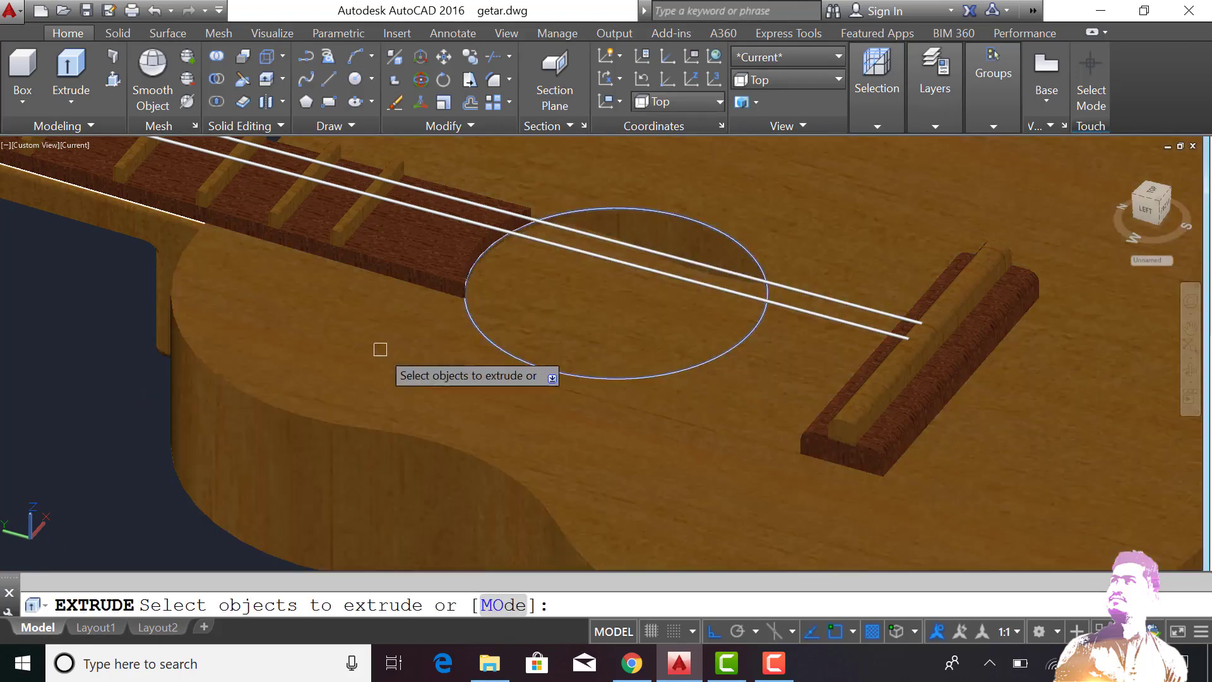
key(Return)
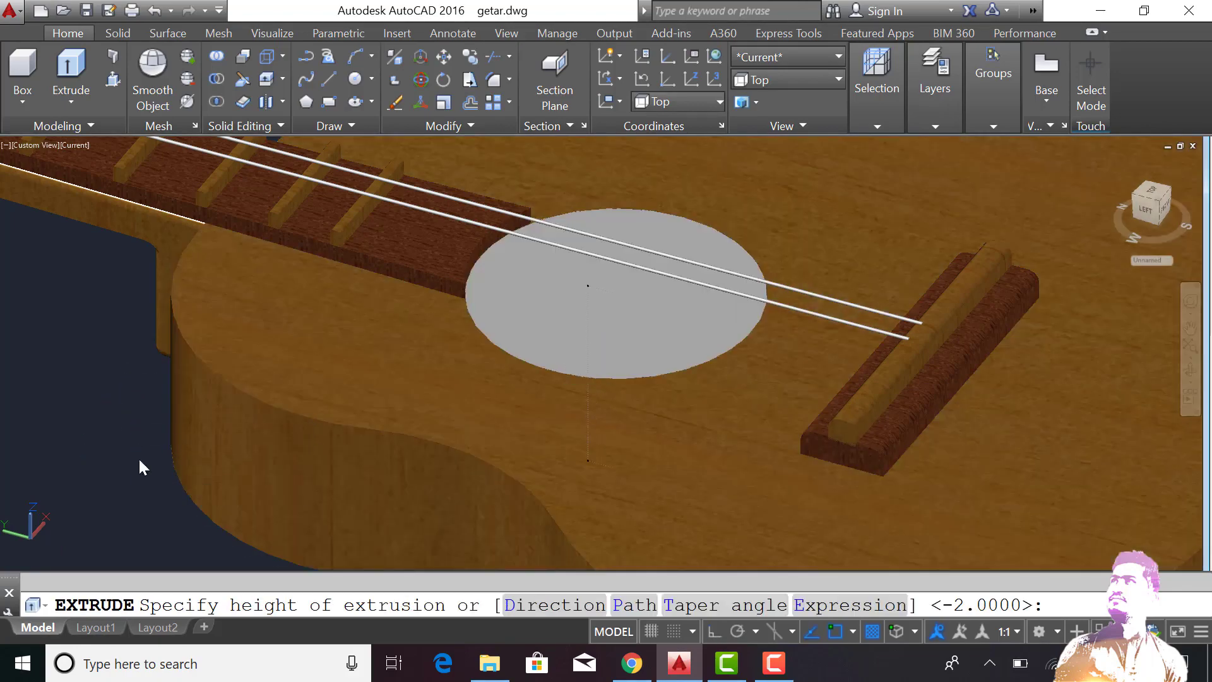
key(Return)
key(Return)
key(Escape)
Move the sound hole disc down into the guitar body
text(m)
key(Return)
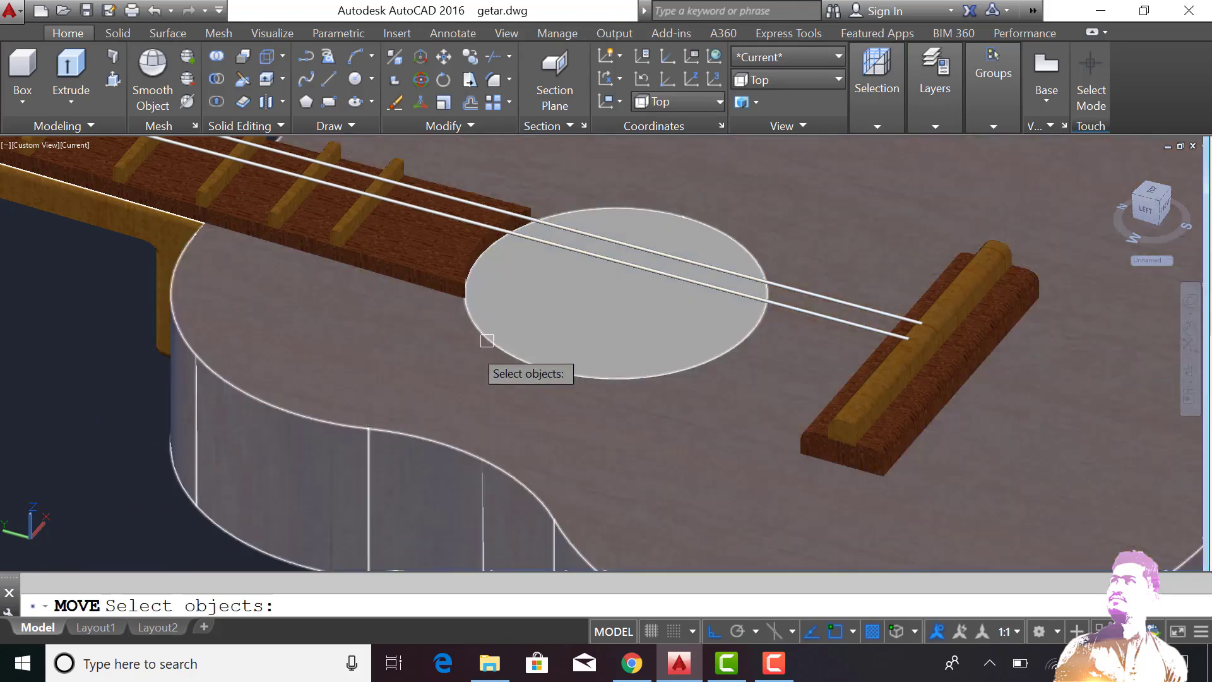
click(487, 341)
key(Return)
click(111, 404)
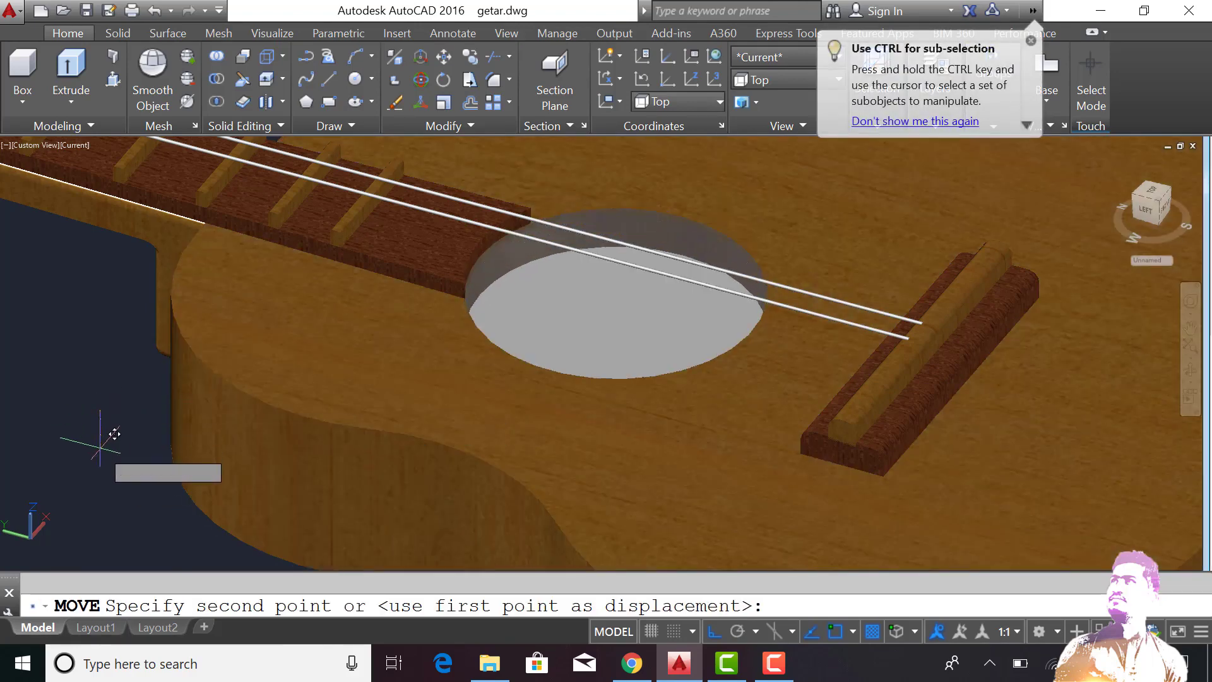
scroll(309, 398, down, 5)
Match the bridge's reddish-brown wood onto the sound hole disc using MA
text(ma)
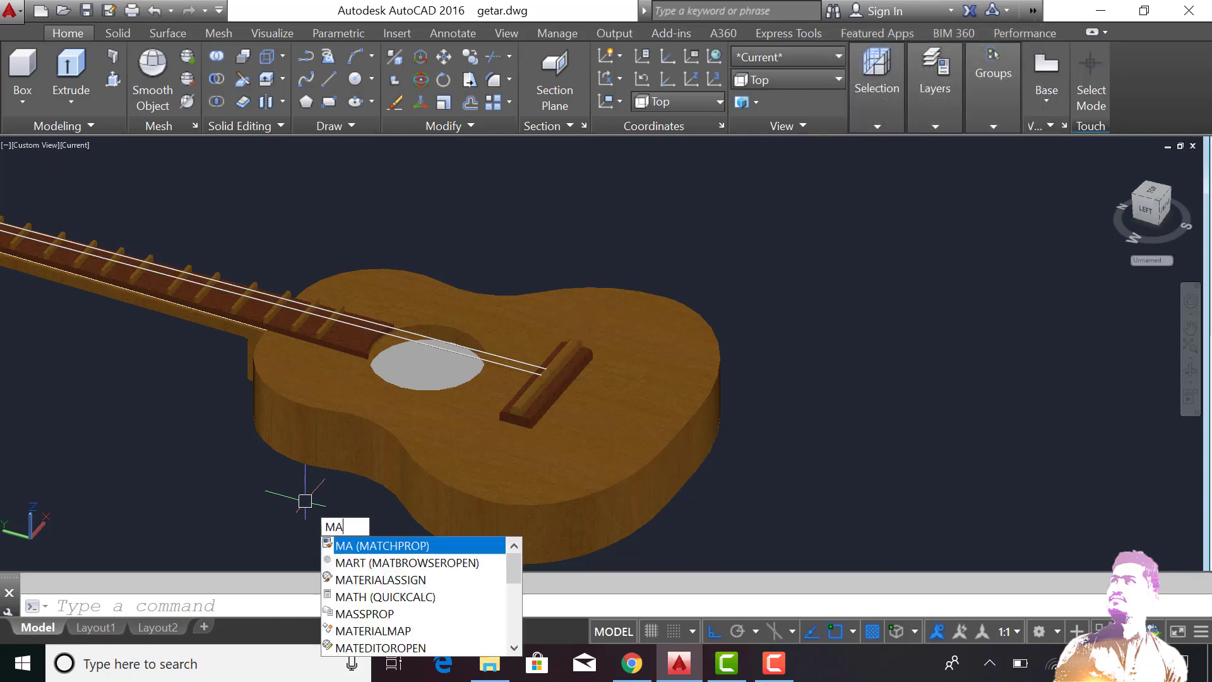
key(Return)
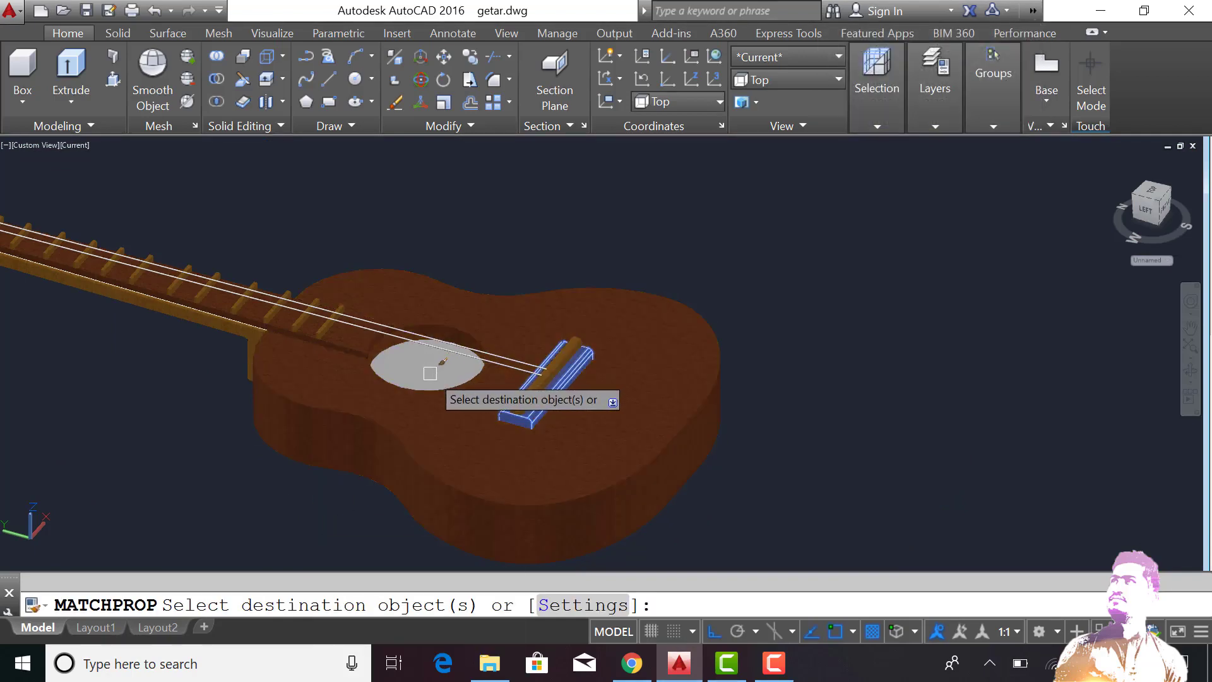
scroll(440, 376, up, 3)
click(418, 375)
key(Return)
scroll(418, 375, down, 5)
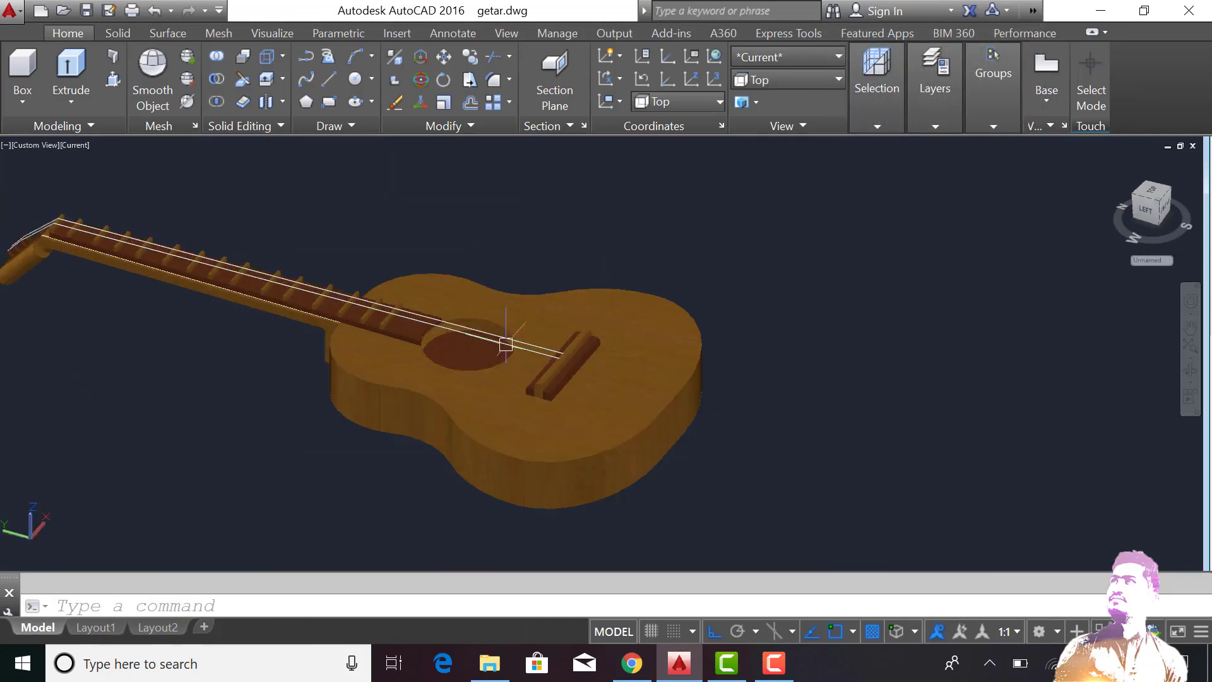
scroll(698, 348, up, 4)
scroll(698, 349, up, 3)
scroll(698, 349, down, 3)
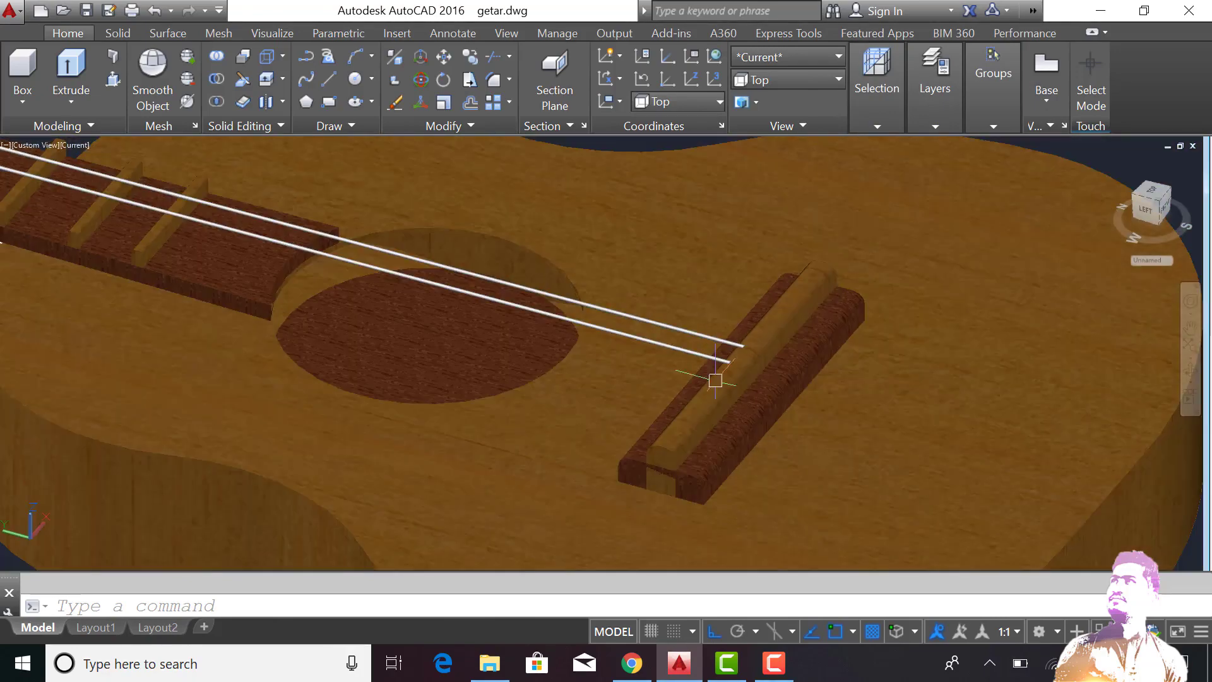
scroll(714, 376, down, 1)
scroll(714, 377, down, 3)
scroll(724, 397, down, 2)
Orbit and zoom around the guitar to inspect the headstock, pegs and strings
scroll(266, 365, up, 1)
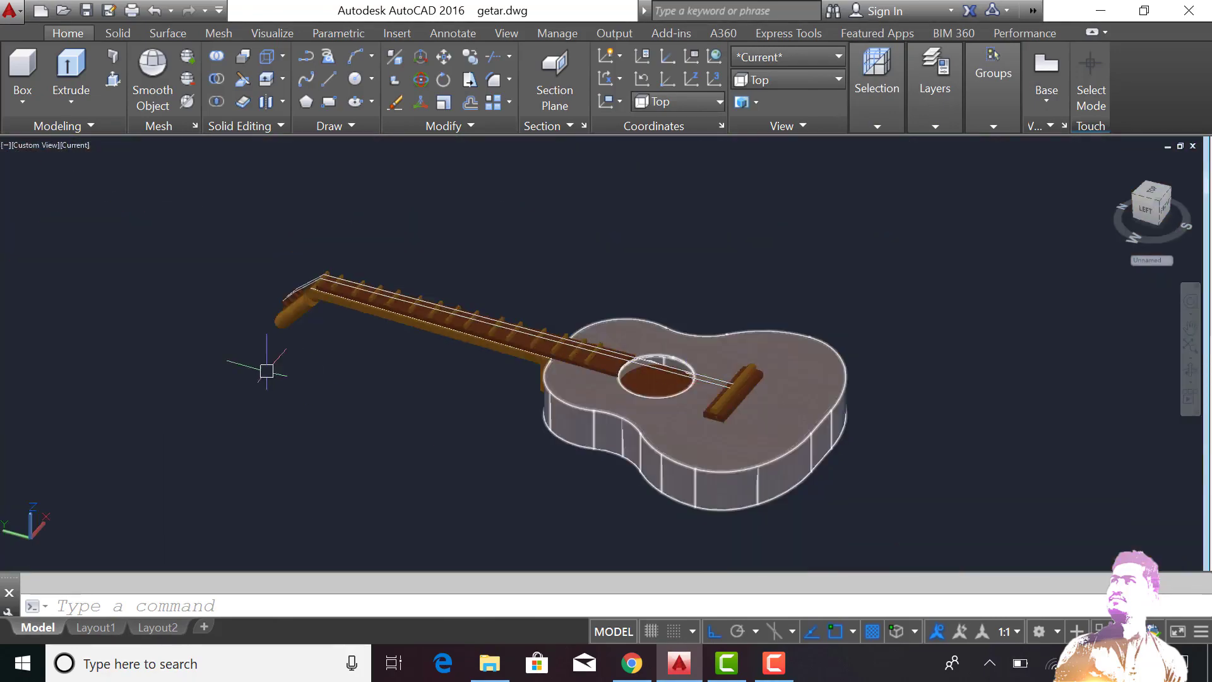
middle_drag(642, 329, 725, 342)
click(1190, 375)
drag(909, 410, 996, 478)
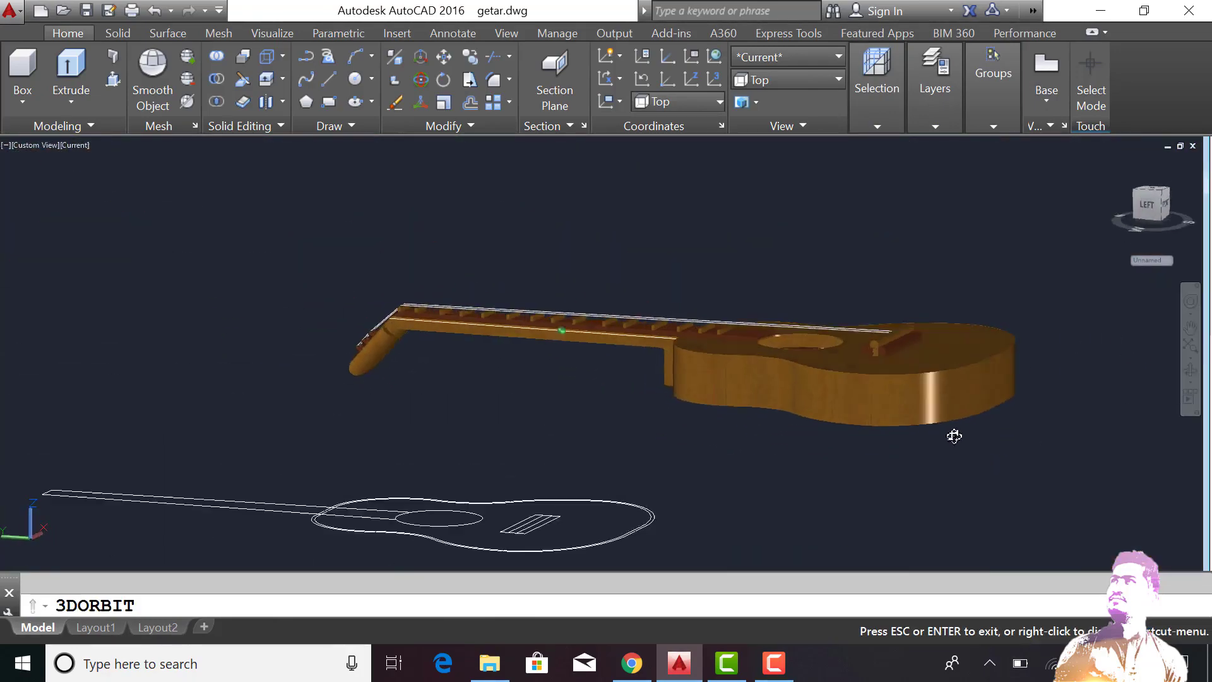
mouse_move(375, 393)
mouse_down()
mouse_move(533, 336)
mouse_move(657, 354)
mouse_move(697, 384)
mouse_up()
scroll(793, 338, up, 2)
scroll(833, 376, up, 3)
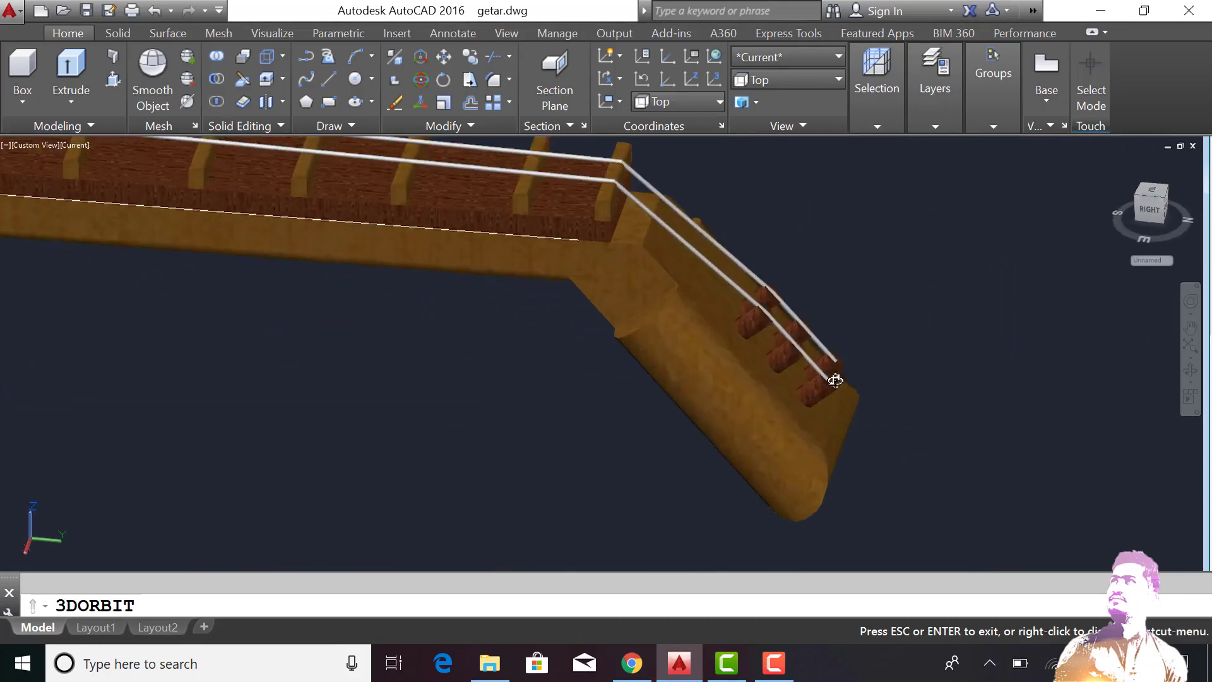
scroll(850, 381, up, 3)
mouse_move(832, 408)
mouse_down()
mouse_move(690, 414)
mouse_move(604, 327)
mouse_move(693, 328)
mouse_move(764, 373)
mouse_up()
scroll(597, 343, down, 3)
scroll(632, 335, down, 3)
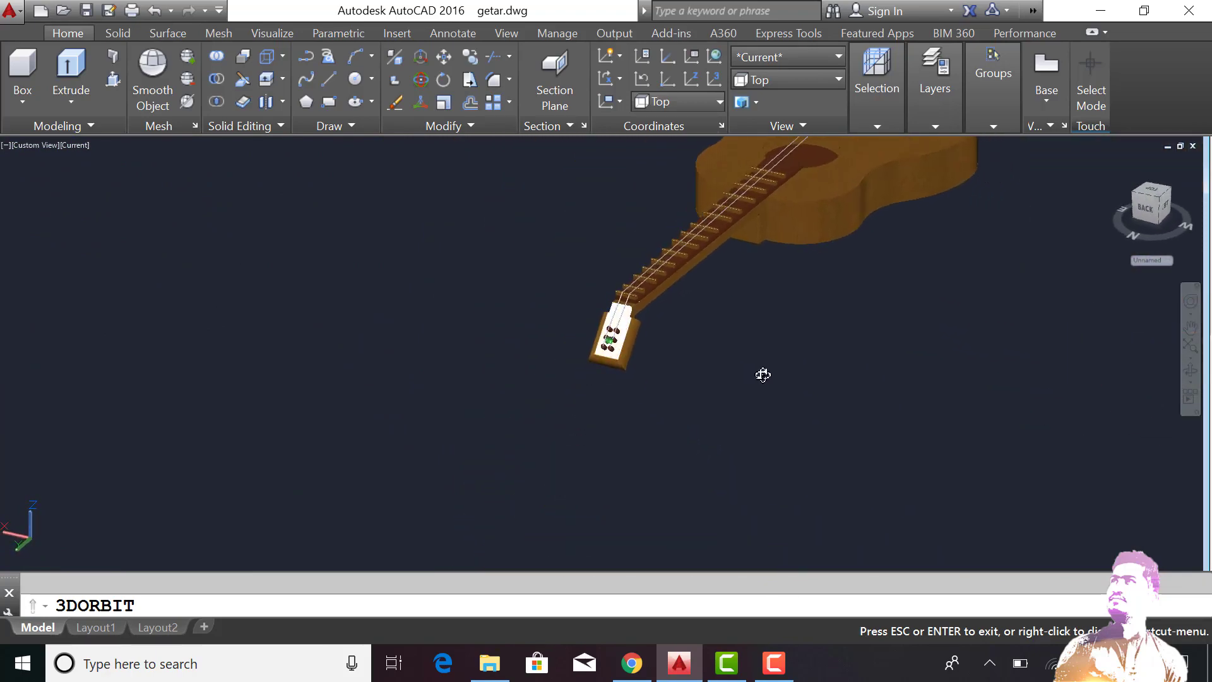
scroll(763, 373, down, 3)
scroll(793, 303, up, 4)
key(Escape)
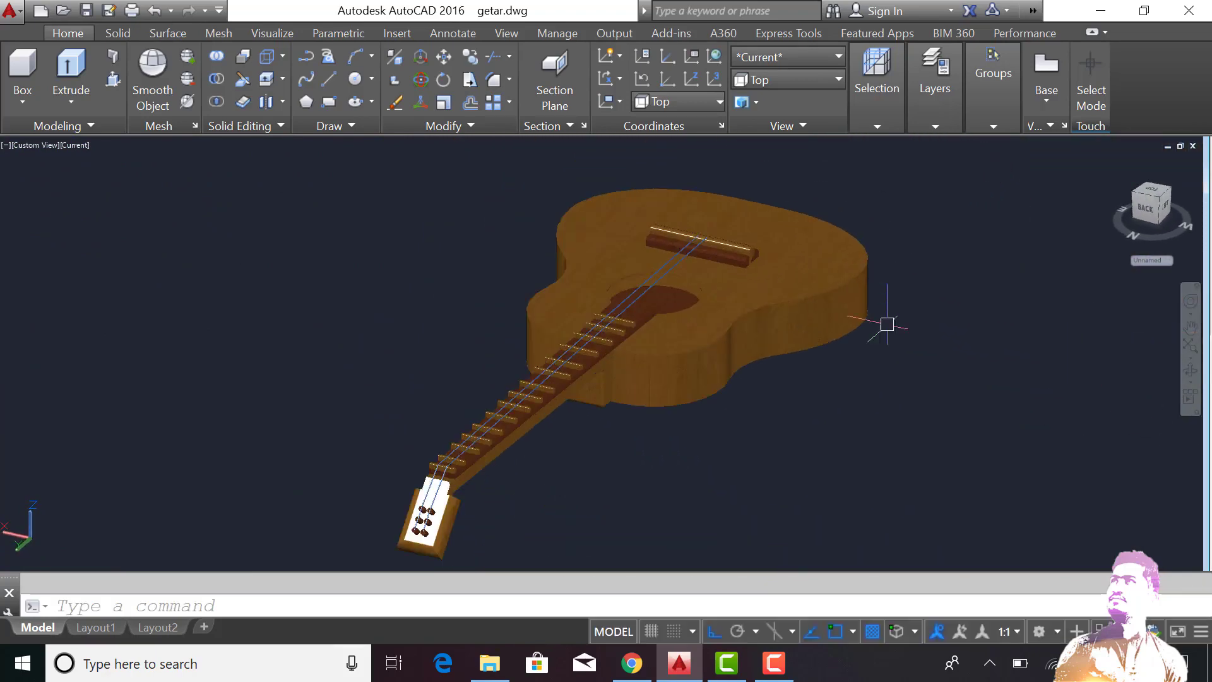
Render the textured guitar and zoom and pan the Render window to frame it
text(render)
key(Return)
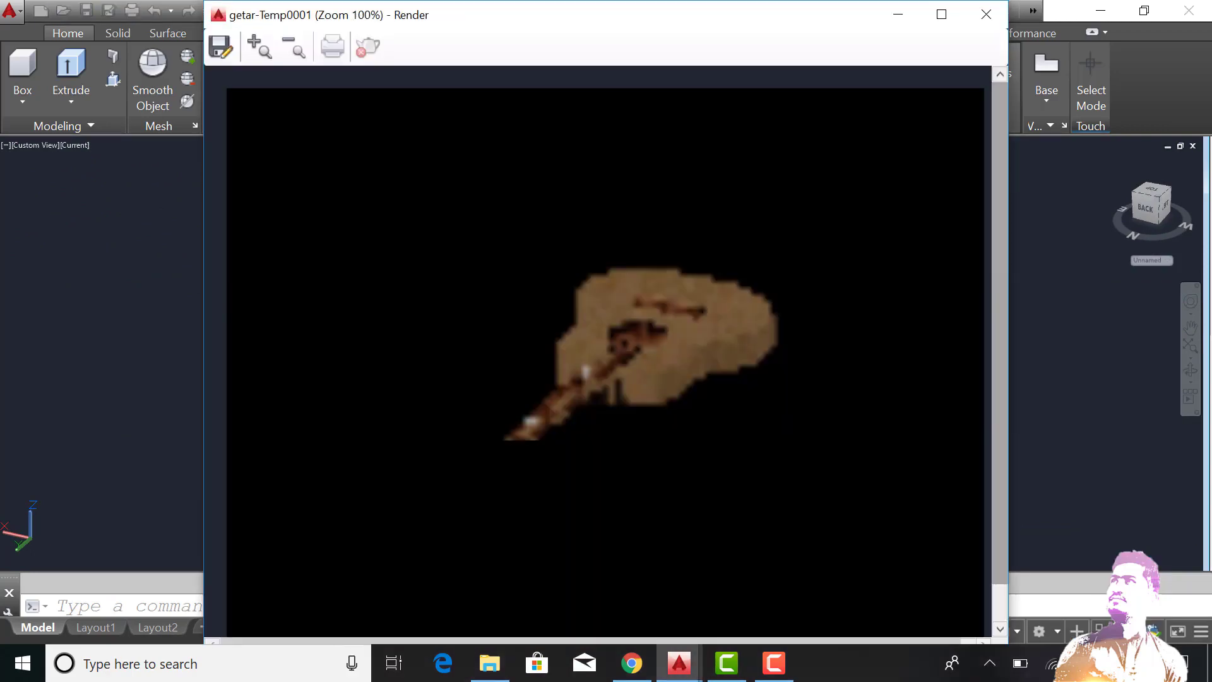
scroll(680, 411, up, 1)
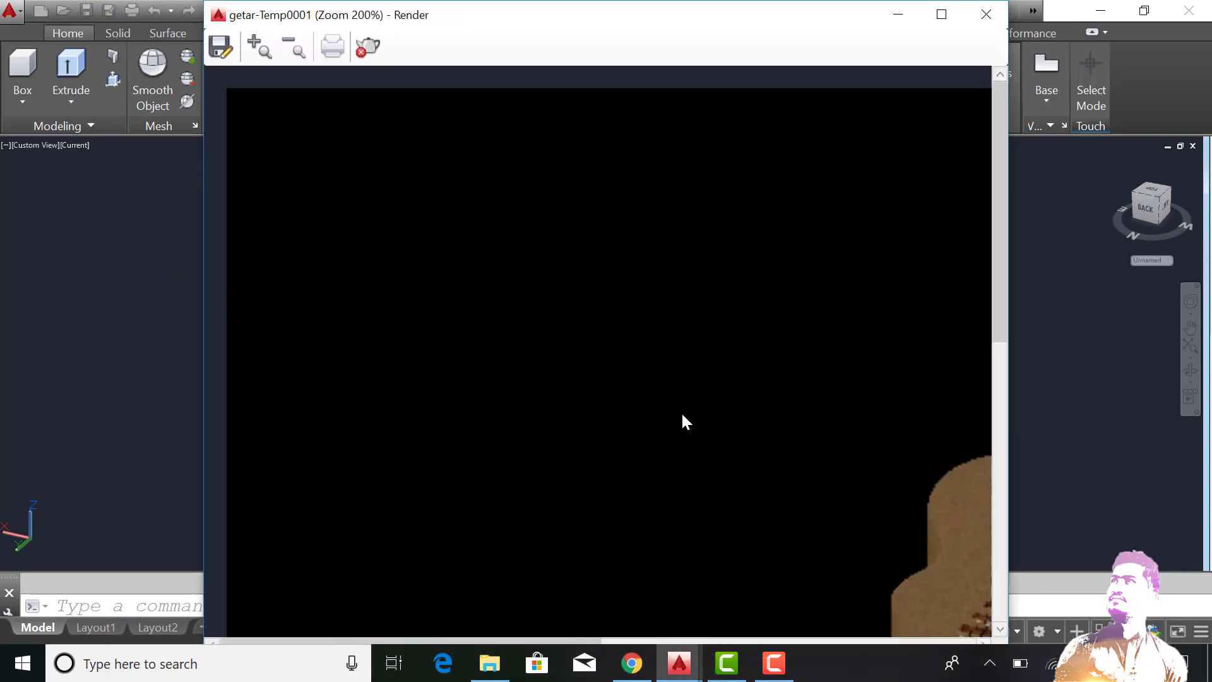
mouse_move(858, 534)
mouse_down()
mouse_move(787, 444)
mouse_move(717, 306)
mouse_move(637, 225)
mouse_move(595, 213)
mouse_up()
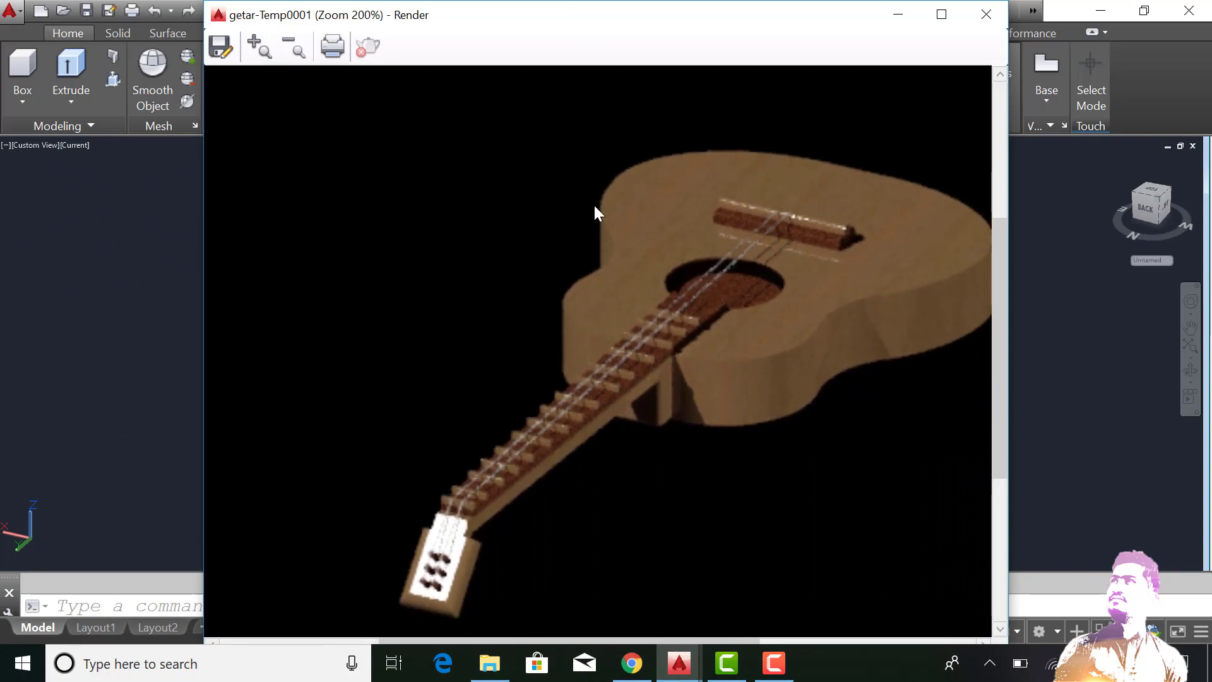